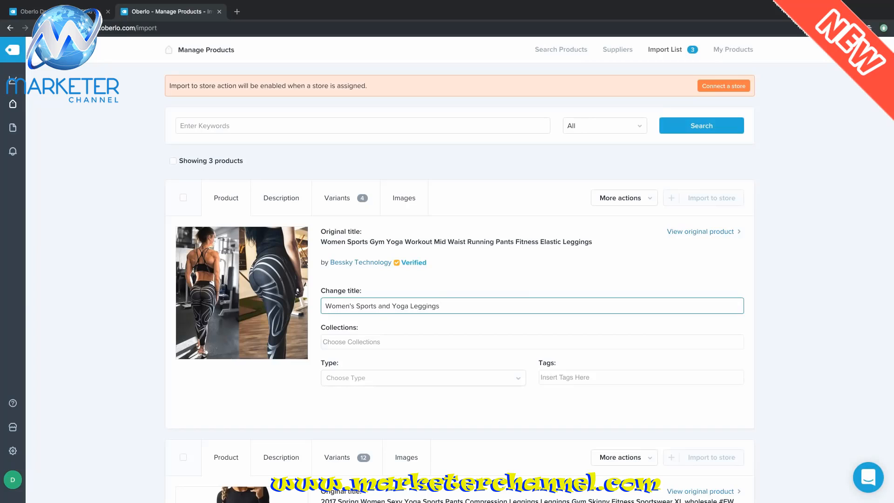
- Clear the first product's old supplier description so the editor is empty
left_click(273, 196)
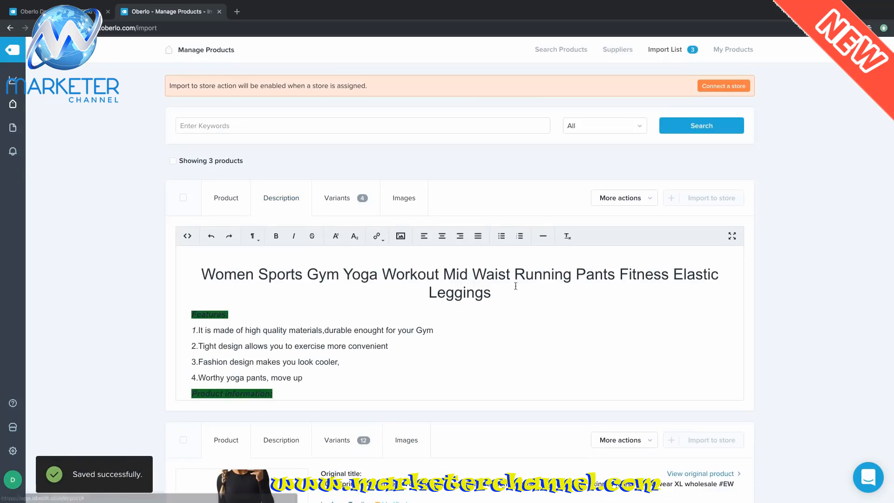
scroll(516, 286, "down", 2)
scroll(516, 286, "down", 1)
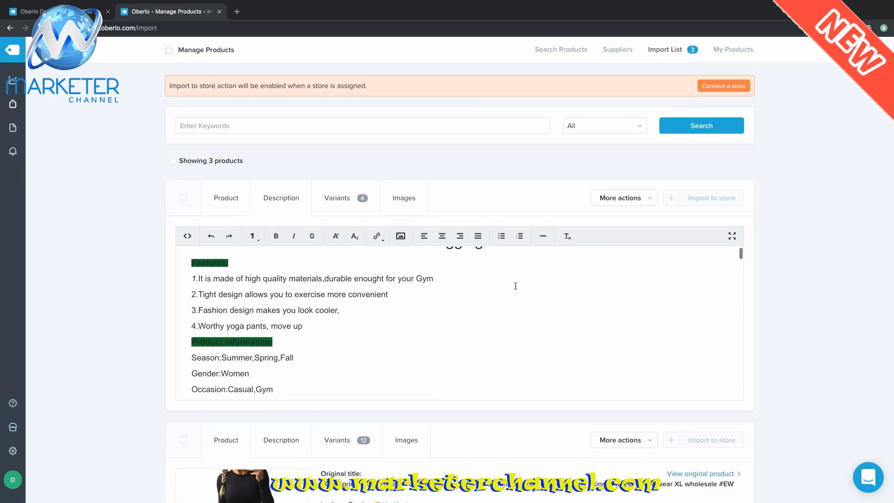
scroll(515, 286, "down", 1)
scroll(516, 286, "down", 1)
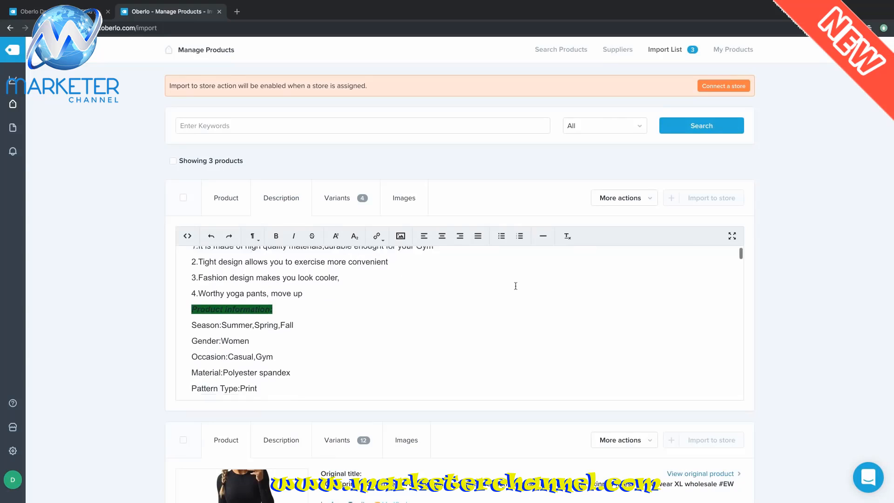
scroll(515, 286, "down", 1)
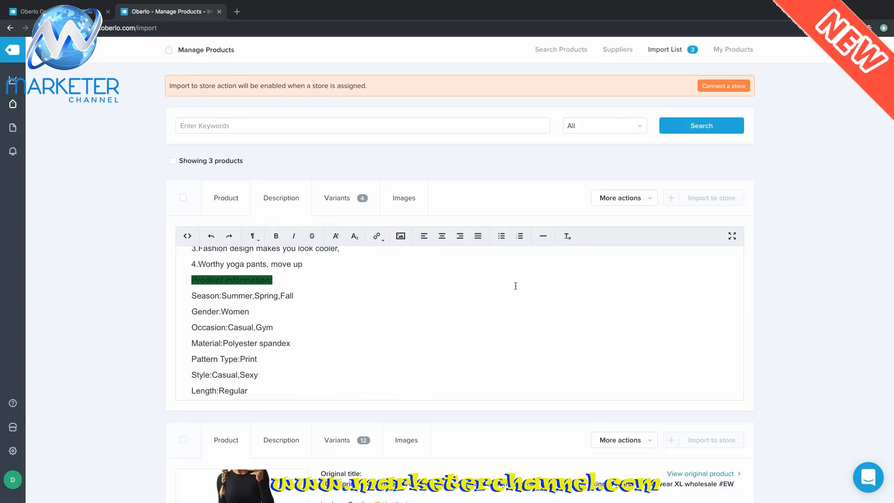
key("ctrl+a")
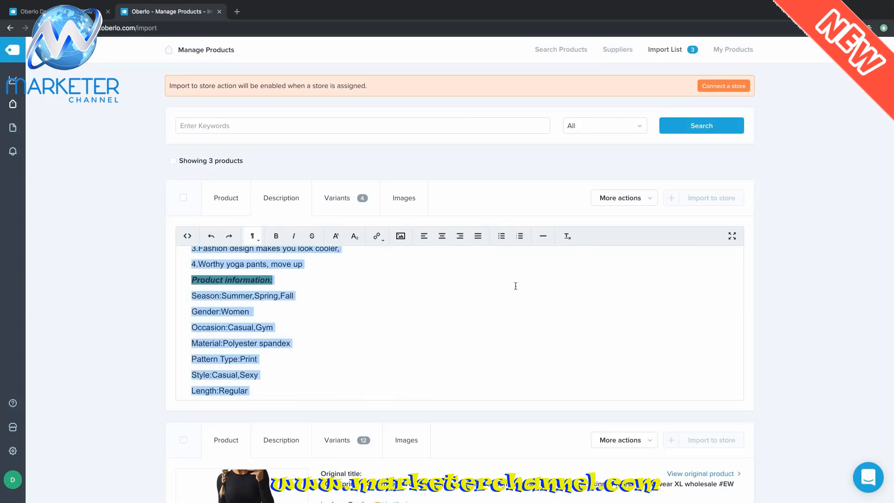
key("BackSpace")
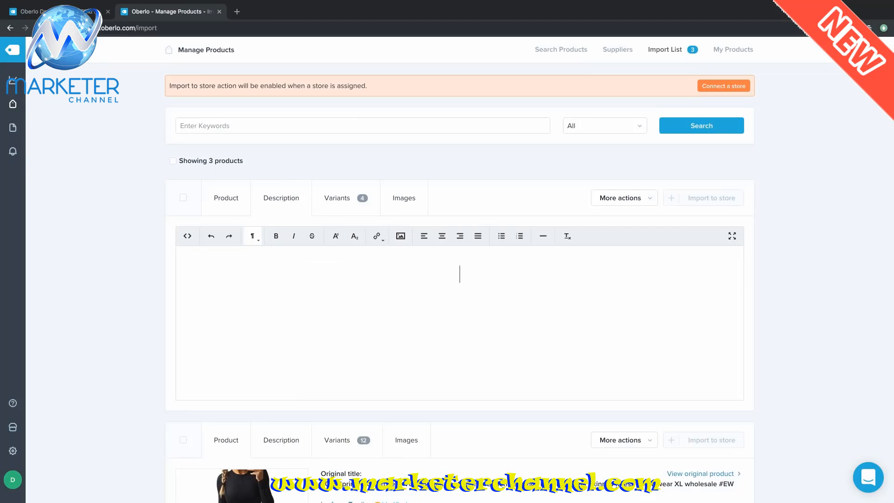
key("BackSpace")
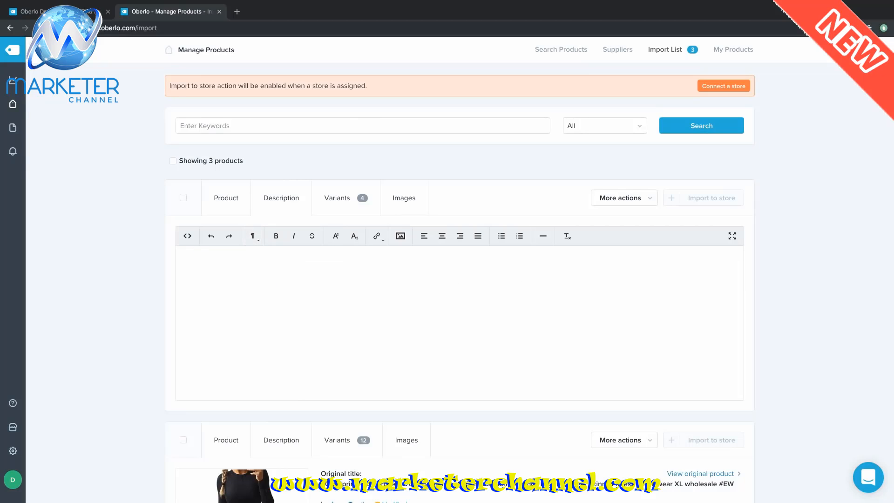
- Paste the new leggings article into the empty description editor
key("super+Tab")
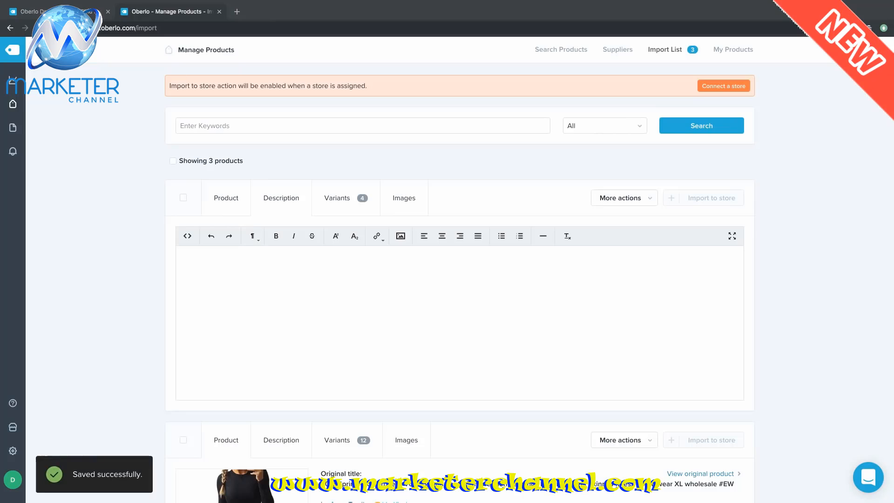
left_click(467, 307)
type("Leggings sales are still holding strong with online retailers like Amazon making up the biggest portion of the market share. The athletic wear industry is worth $80 billion making a leggings store a viable option for new entrepreneurs. You can expand your store to include tank tops, running shoes, fitness equipment and niche specific accessories. With the athleisure trend, leggings have transitioned from being part of your workout wardrobe into your daily wardrobe. There’s a growing trend of people wearing leggings to work, to events and lounging at home making leggings a great niche to start a business in.  Oberlo has a variety of experienced distributors of leggings:  They offer leggings suitable for all seasons. Distributors offer a selection of different types such as workout leggings, thermal leggings, colorful printed leggings, mesh see-through leggings, thick velvet leggings and so on. If you’re looking for something specific, you can scroll through the product offerings of suppliers such as Bessky Technology.  There are also leggings available for children and men. With the increasing popularity of leggings, people have started opting for leggings as everyday-wear. That’s also why distributors offer a varied range of leggings such as colorful leggings, and leather leggings, to support the varied demand.  It’s best to dropship leggings instead of wholesale leggings due to the variety of designs and sizes. You’ll be able to offer customers a greater size selection without having to worry about running out of inventory if you choose to dropship leggings. As a fashion item, certain styles and patterns go in and out of style as seasons change. By dropshipping leggings, you won’t have to worry about unsold inventory from outdated fashions. Leggings are still growing in popularity with the sudden growth of athleisure wear. Thus, it’s better to dropship leggings to allow your business to scale quickly so that you can dominate the market.")
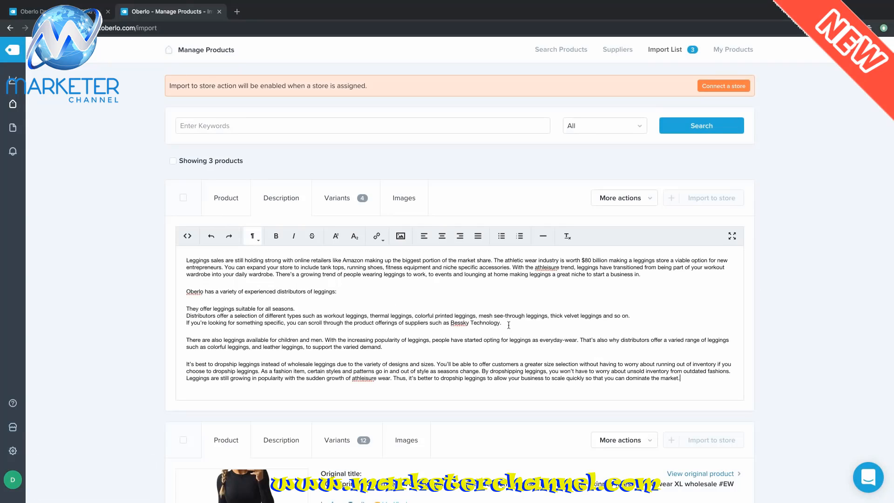
- Bullet the three distributor lines and add blank lines before the Oberlo and 'It's best' paragraphs
left_click_drag(503, 324, 184, 309)
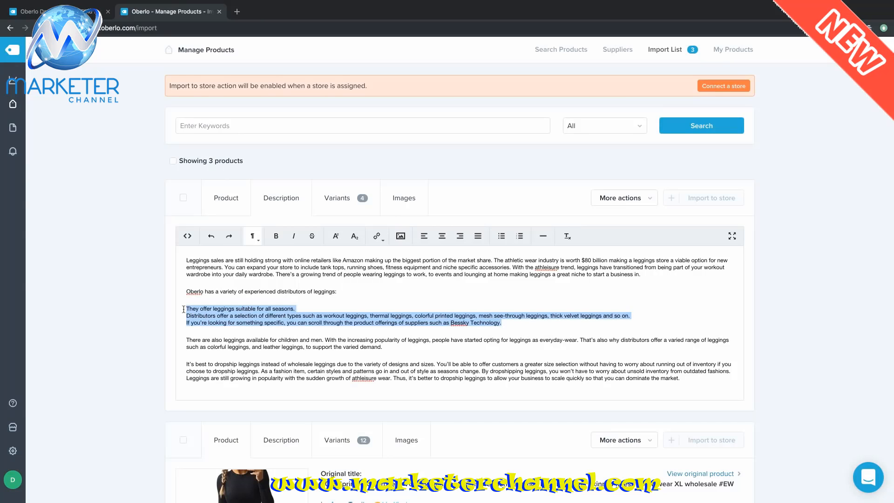
left_click(501, 238)
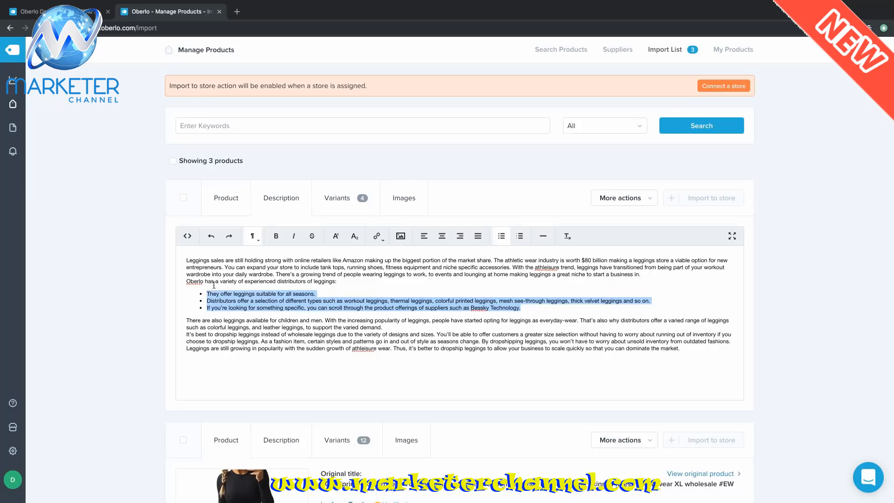
left_click(186, 282)
key("Return")
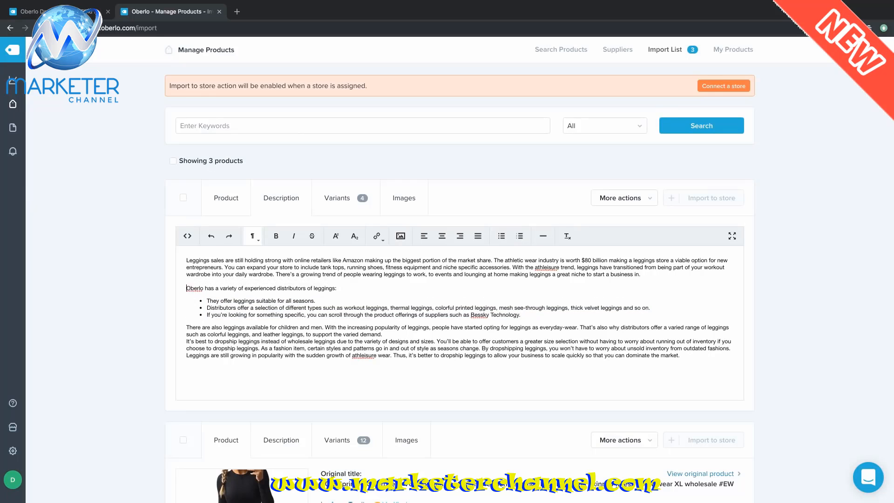
key("Down")
key("Down")
key("Down")
key("Down")
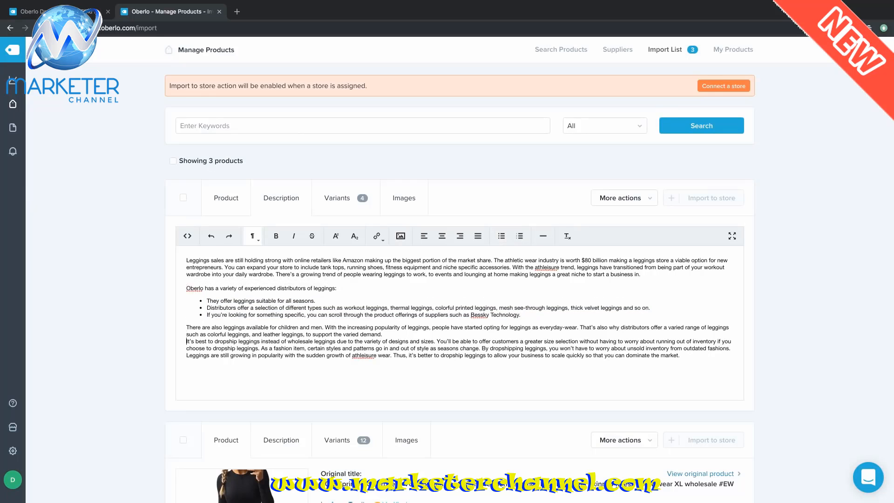
key("Return")
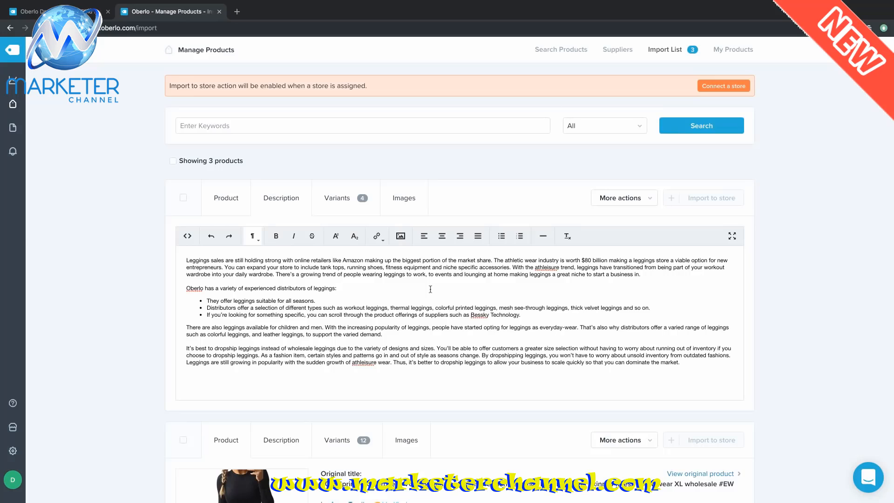
- Review the first product's variants table: sizes S to XL, each priced 19.36 USD
left_click(337, 200)
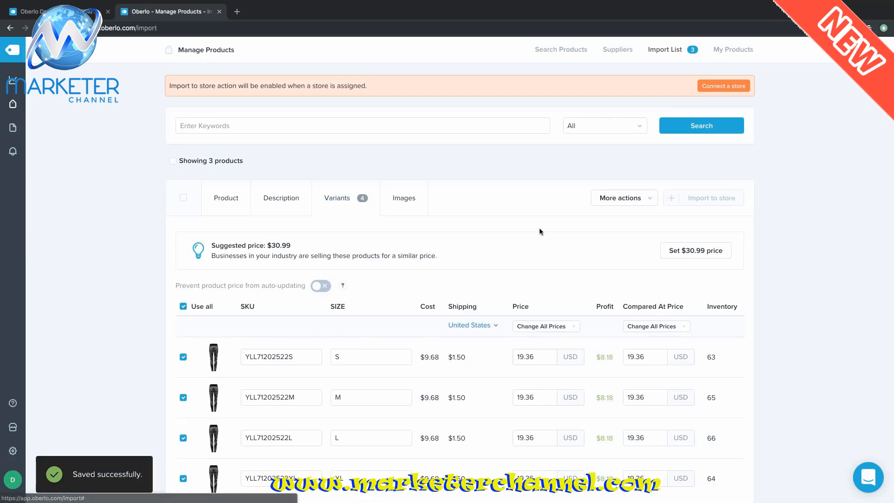
scroll(540, 231, "down", 1)
scroll(540, 231, "up", 1)
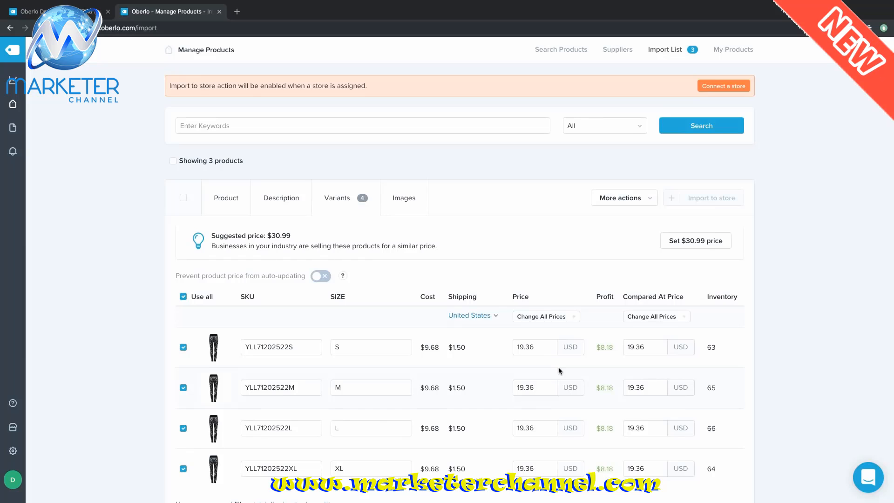
scroll(555, 378, "down", 1)
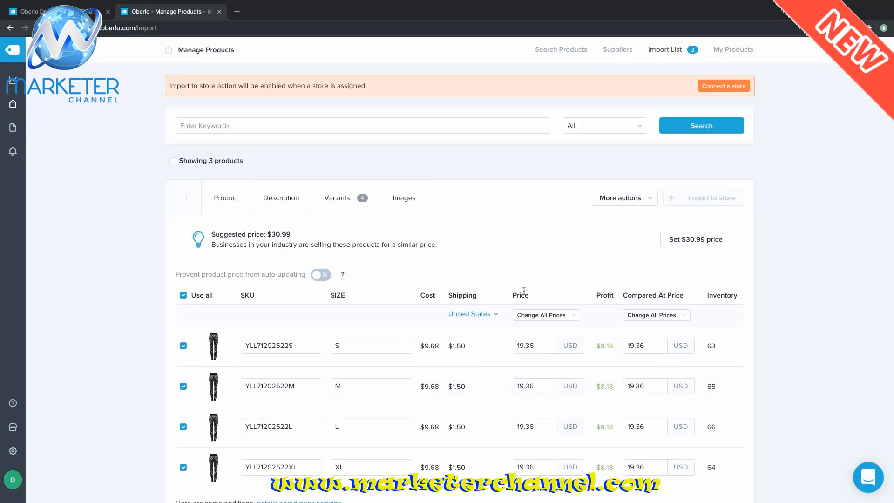
- Add the gym, pull-up, leggings-only and city photos to the first product's images
left_click(404, 199)
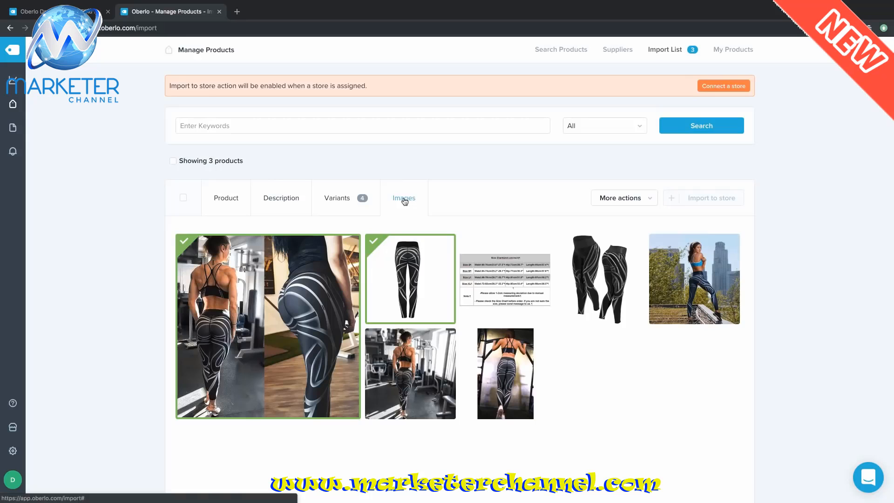
left_click(373, 337)
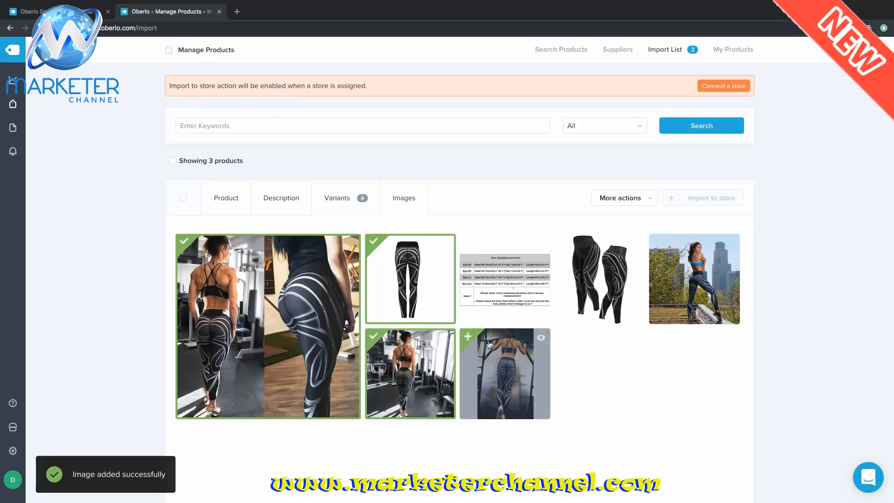
left_click(472, 339)
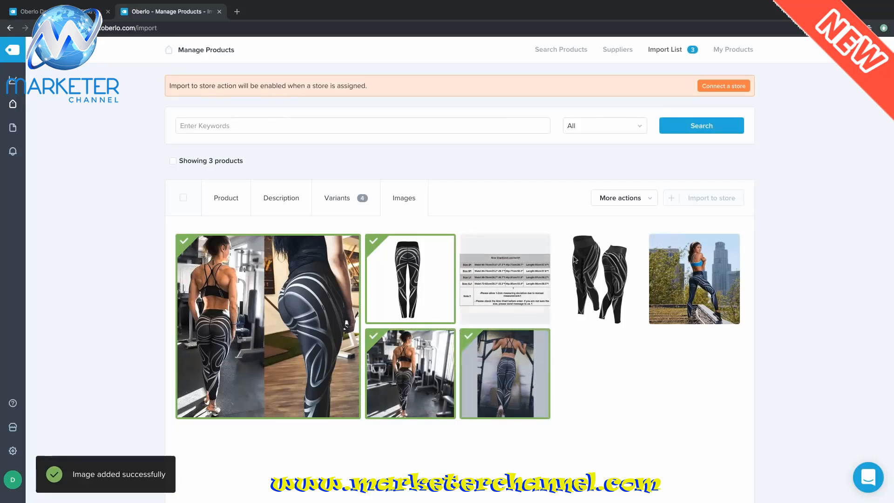
left_click(589, 246)
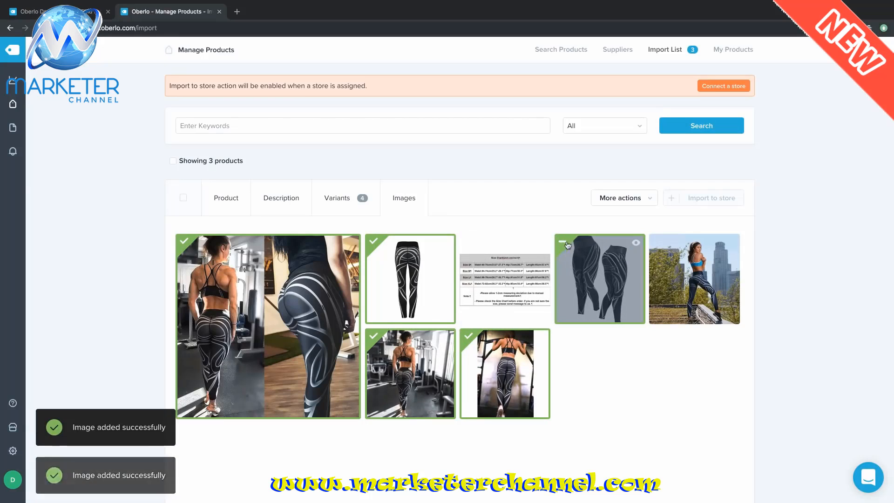
left_click(667, 252)
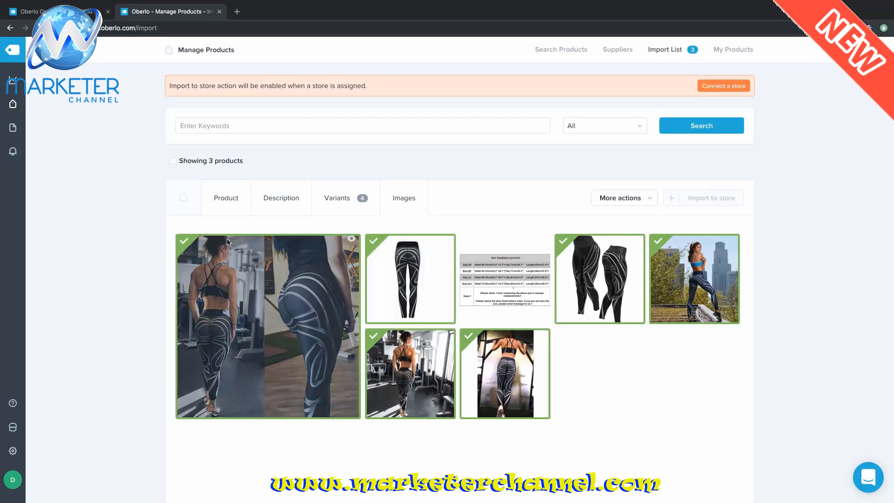
left_click(224, 209)
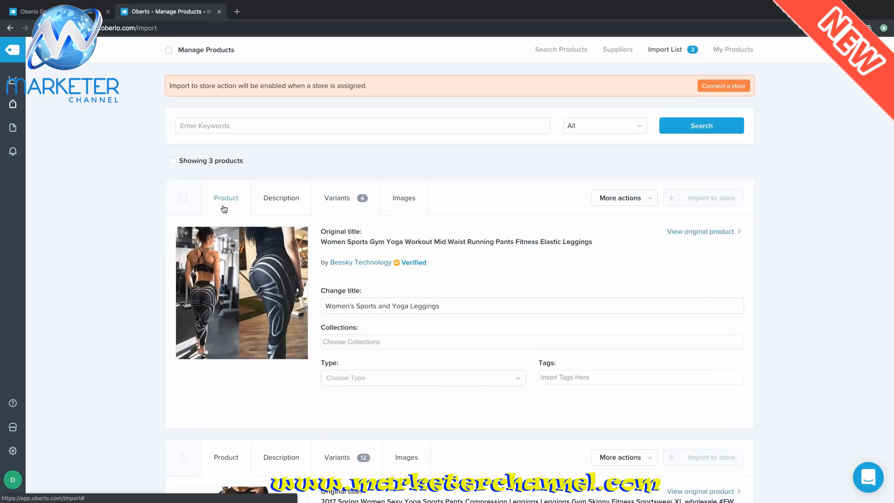
- Edit the second product's title to 'Sexy Women's Yoga Sports Pants Compression Leggings'
scroll(811, 153, "down", 2)
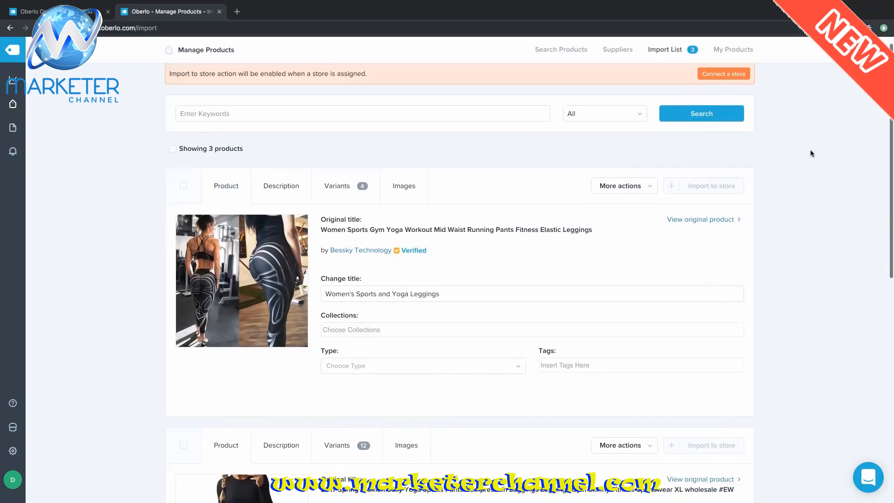
scroll(811, 153, "down", 5)
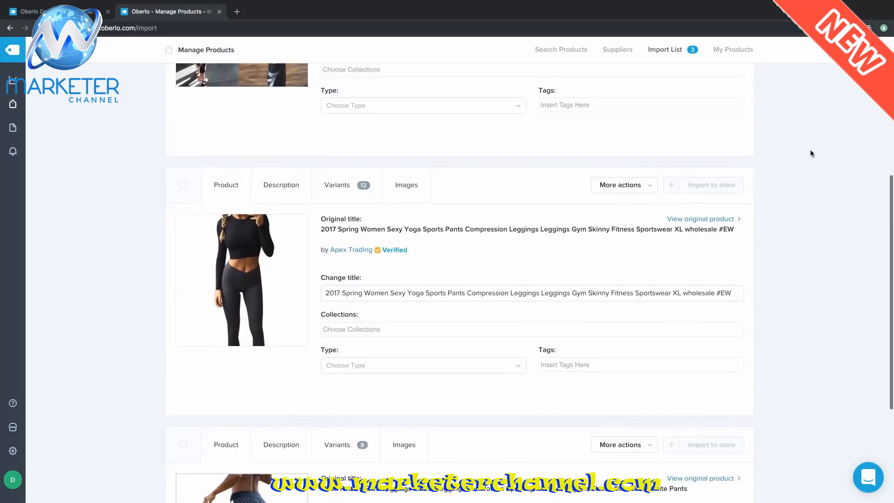
scroll(811, 153, "down", 1)
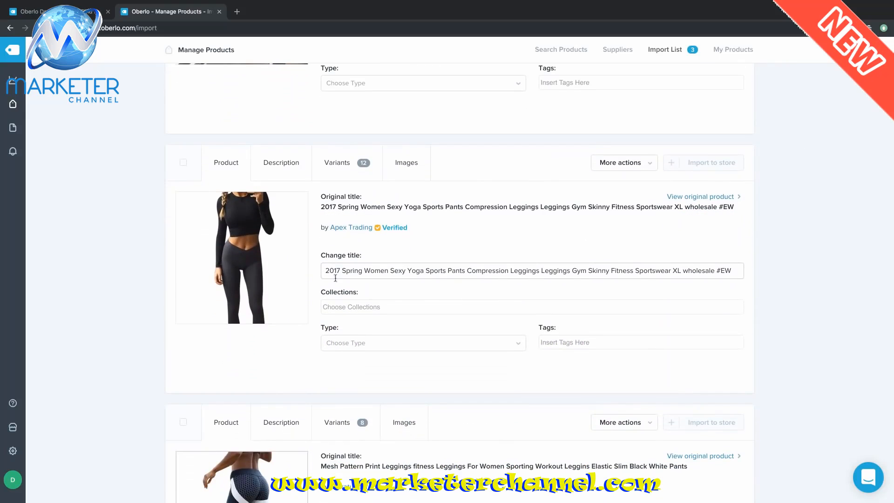
left_click_drag(327, 271, 395, 271)
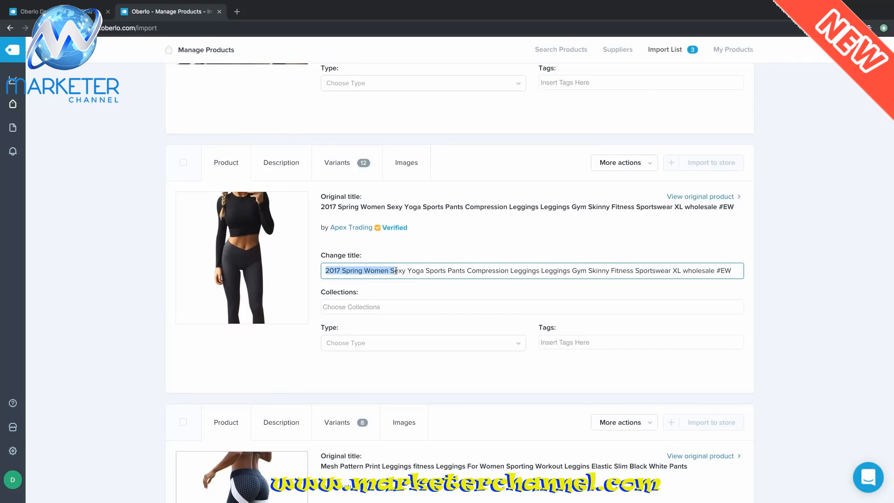
key("BackSpace")
key("Right")
key("Right")
key("Right")
key("Right")
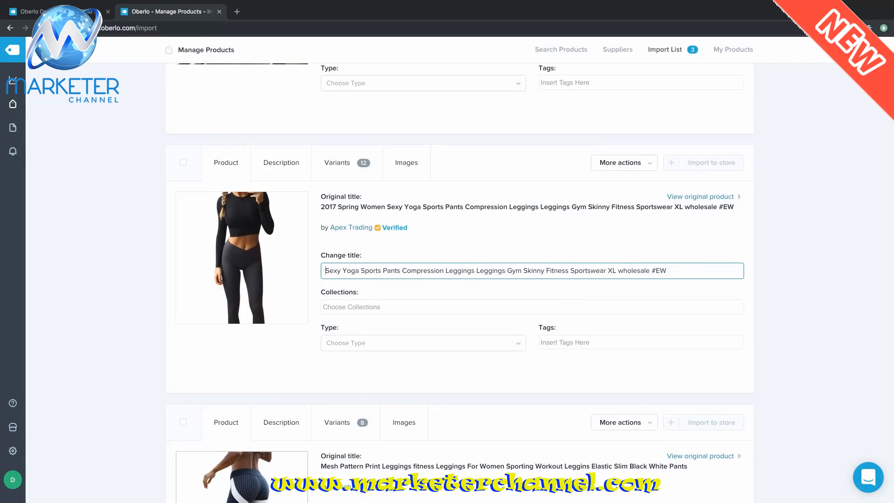
type("Women's")
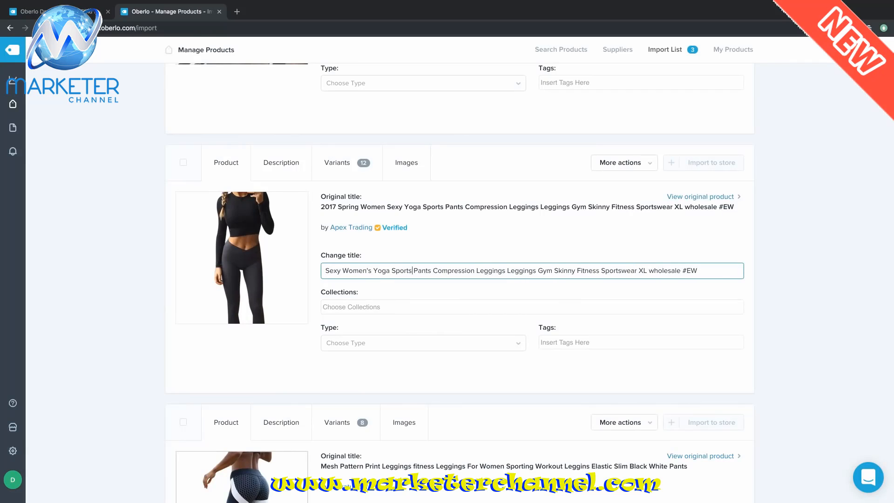
key("alt+Right")
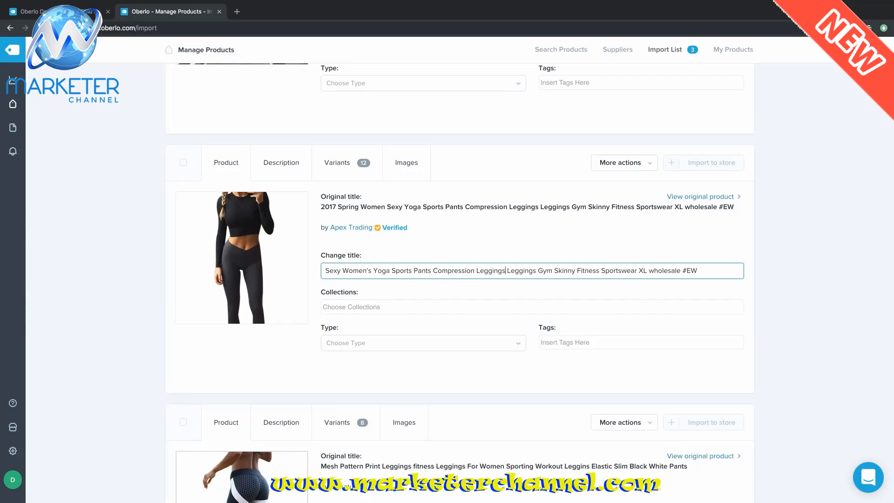
key("shift+End")
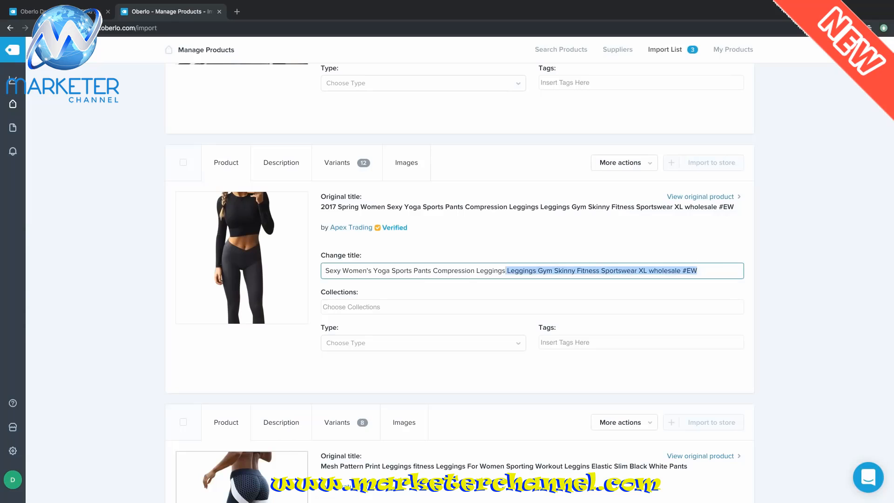
key("BackSpace")
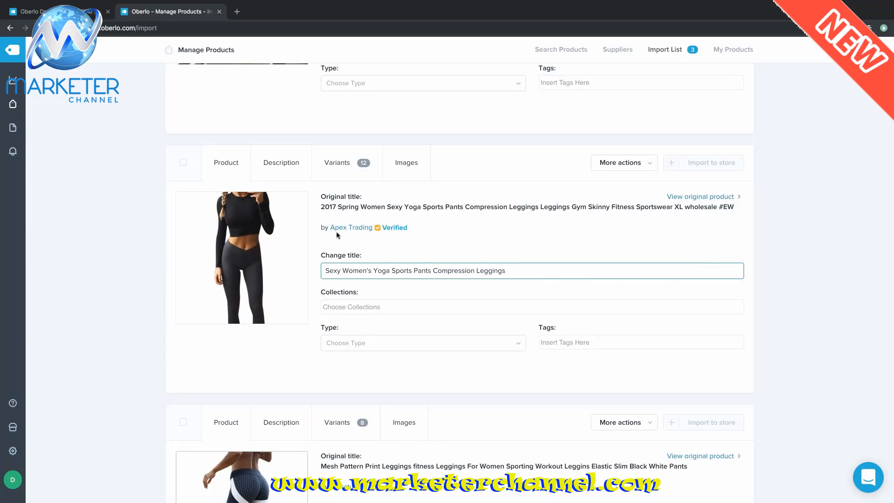
- Swap the yoga leggings' spec-sheet description for the pasted leggings-market and dropshipping article
left_click(289, 166)
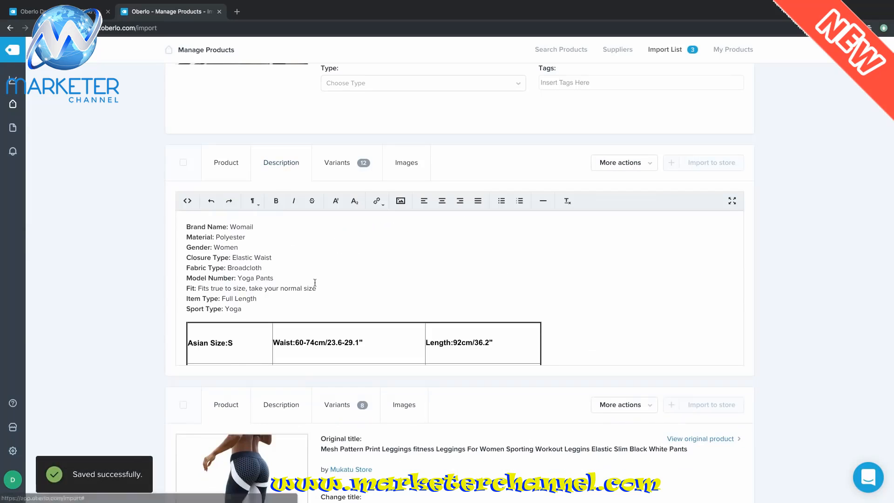
scroll(444, 253, "down", 5)
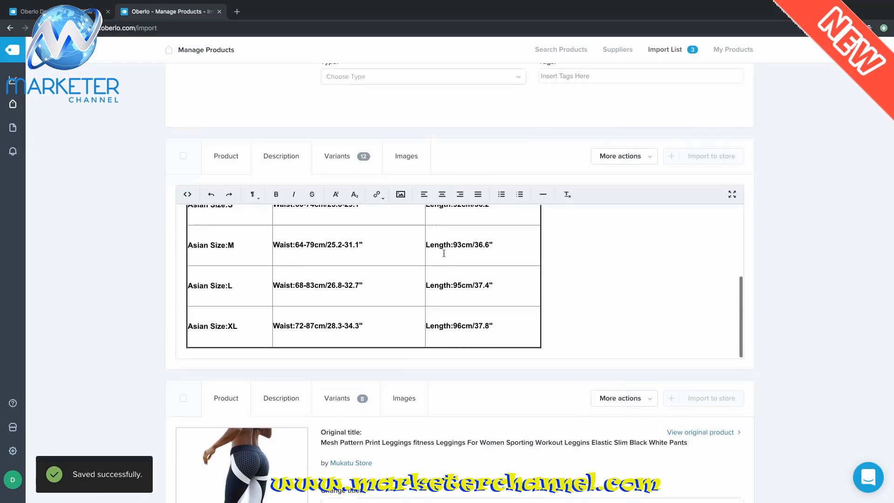
scroll(444, 254, "up", 5)
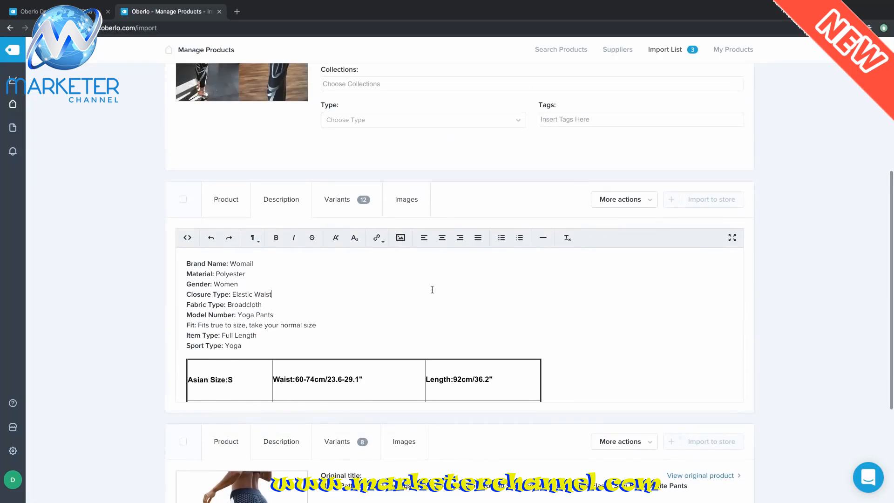
key("ctrl+a")
key("BackSpace")
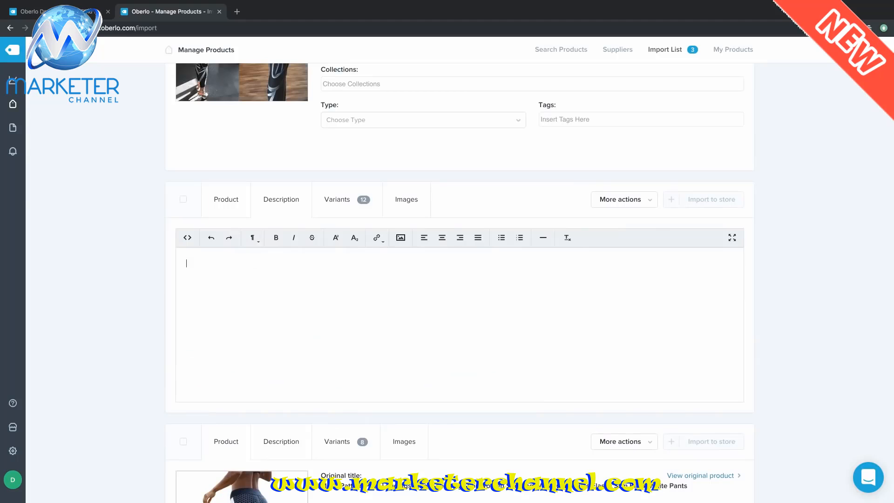
key("ctrl+v")
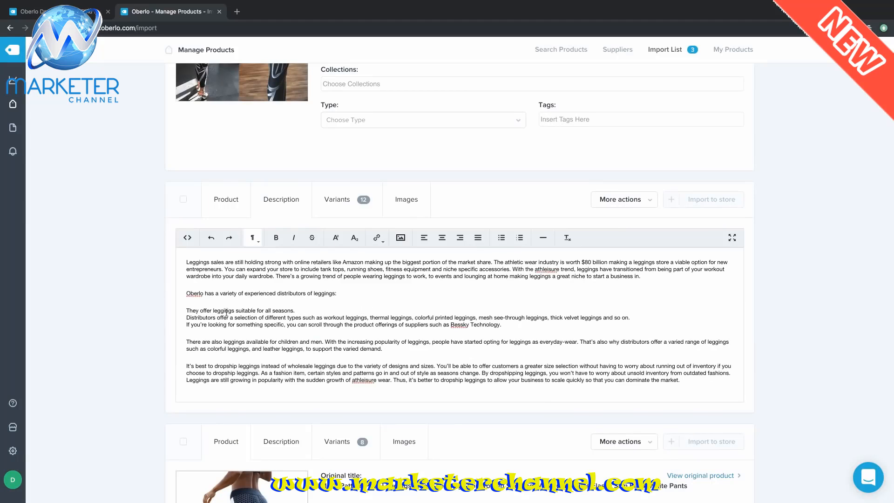
left_click(335, 211)
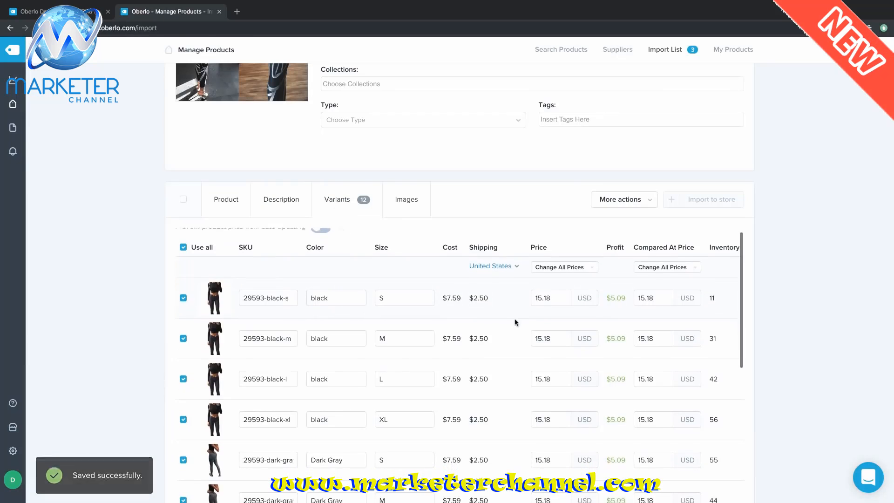
- Scroll through the 12 variants in black, Dark Gray and Gray, sizes S–XL, at 15.18 USD
scroll(514, 322, "down", 3)
scroll(514, 323, "down", 7)
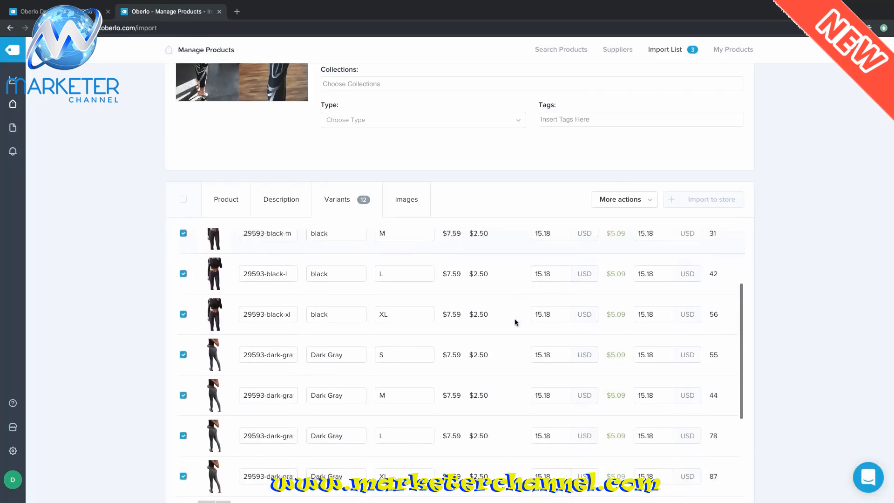
scroll(514, 322, "down", 3)
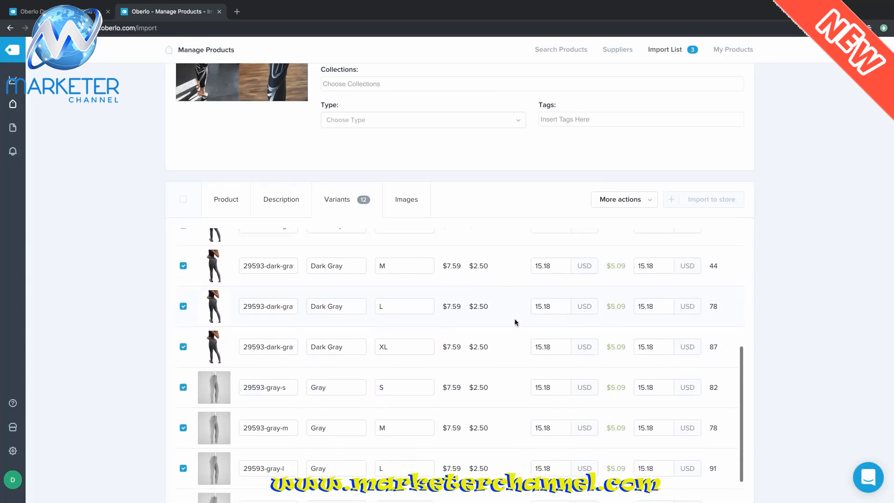
scroll(514, 322, "up", 1)
scroll(514, 323, "up", 10)
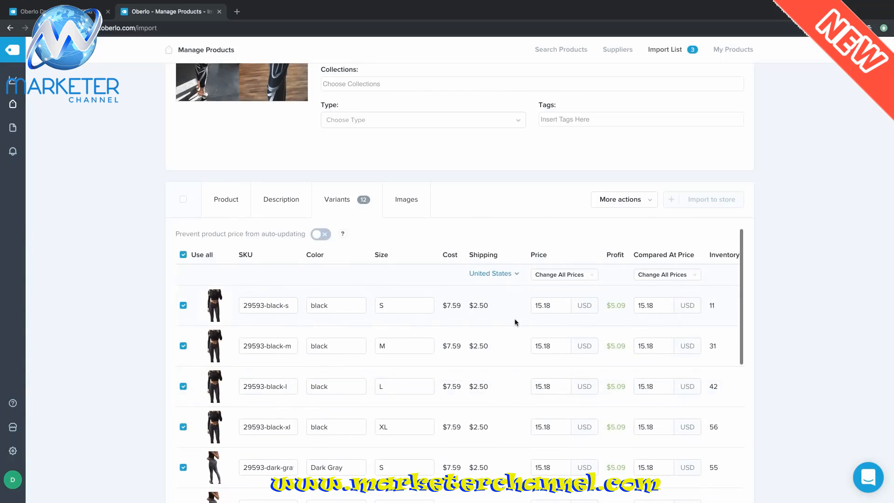
- Add the fourth, fifth, sixth and gym photos to the yoga leggings' images
left_click(412, 205)
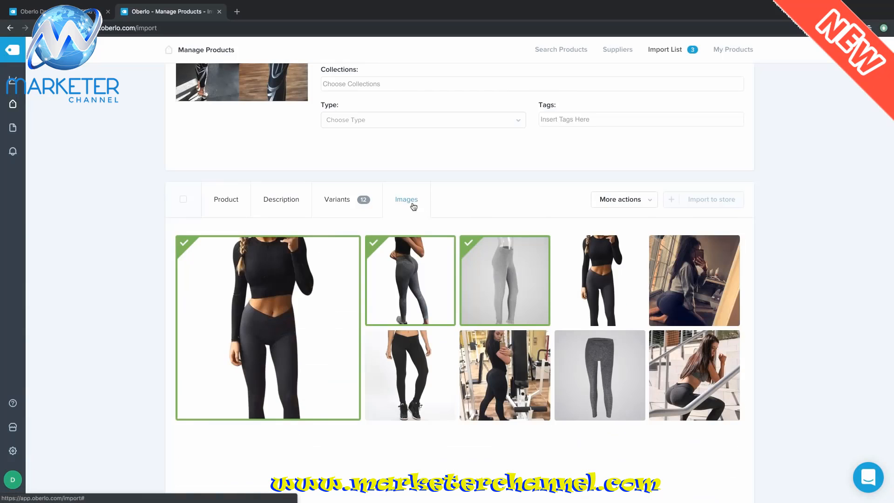
mouse_move(604, 259)
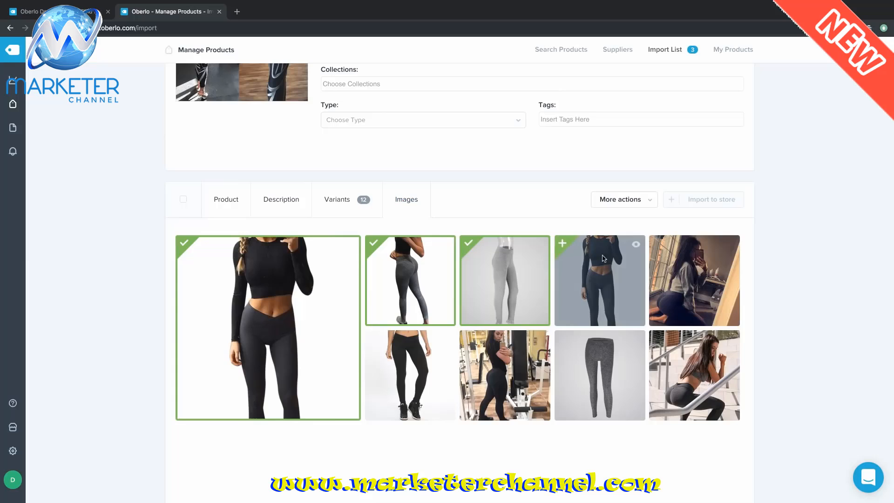
left_click(655, 243)
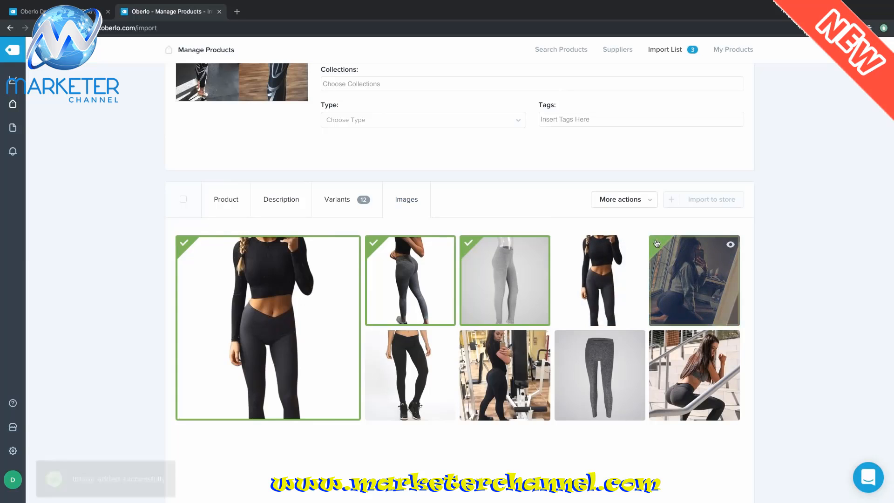
left_click(563, 243)
left_click(374, 336)
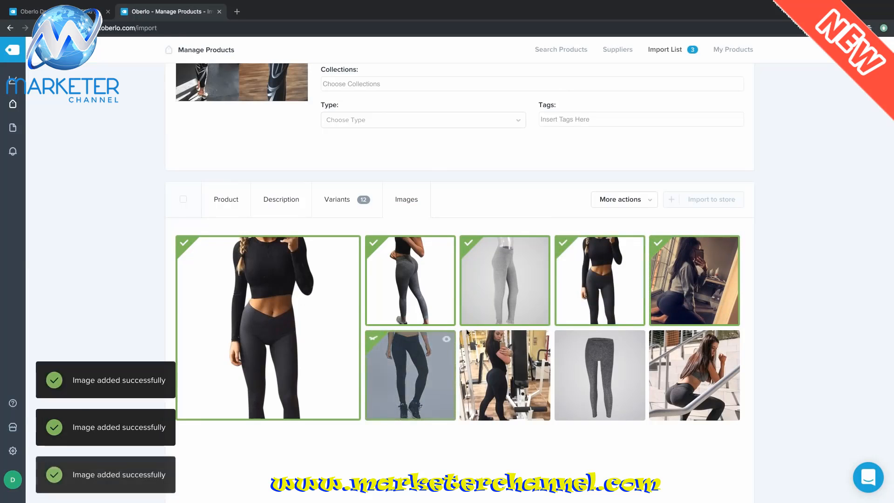
left_click(469, 337)
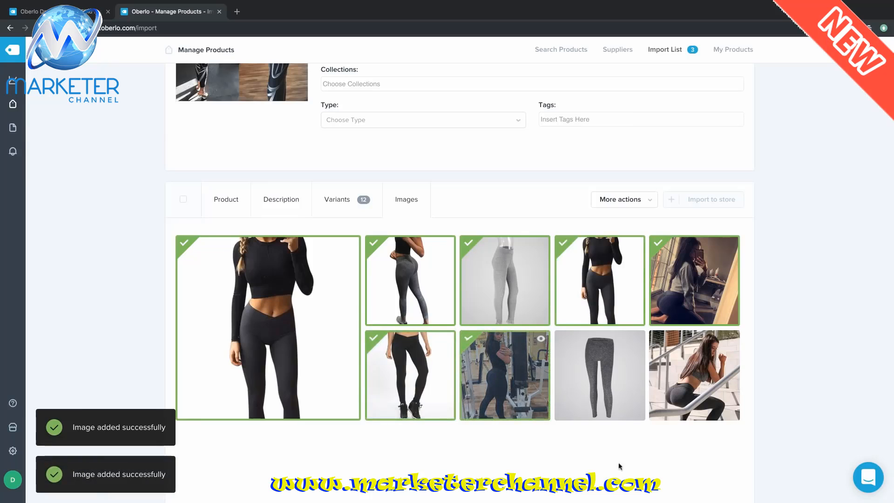
left_click(225, 199)
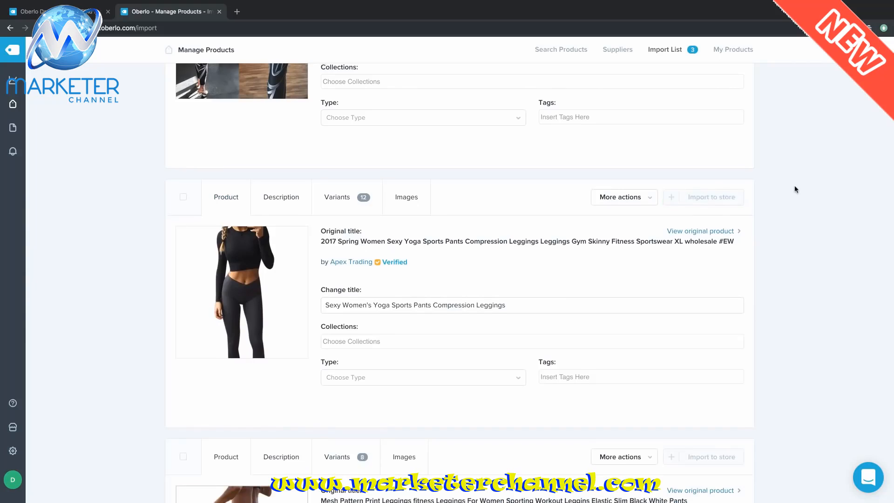
- Trim the third product's title and add Women's, making it 'Women's Mesh Pattern Print Leggings'
scroll(796, 189, "down", 3)
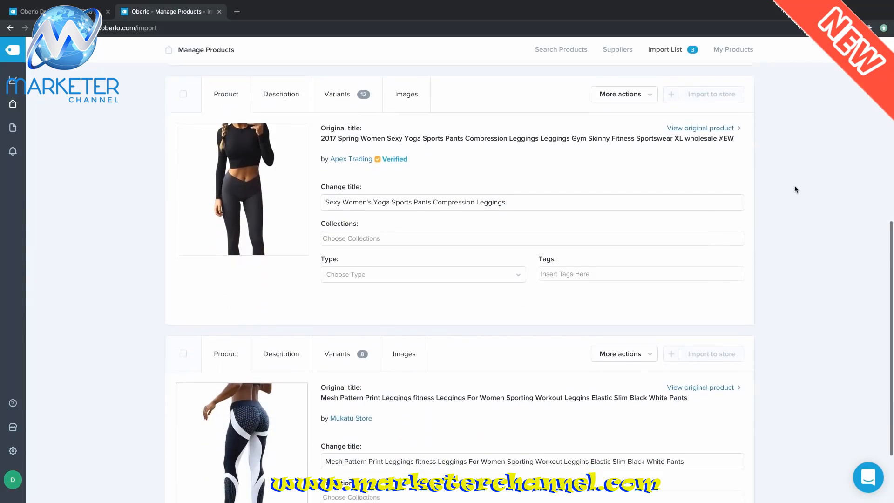
scroll(796, 189, "down", 3)
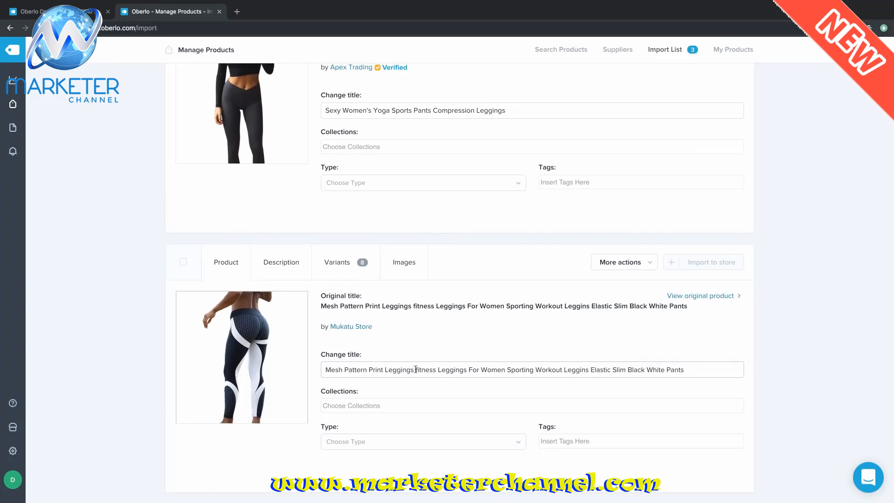
left_click(416, 369)
key("shift+End")
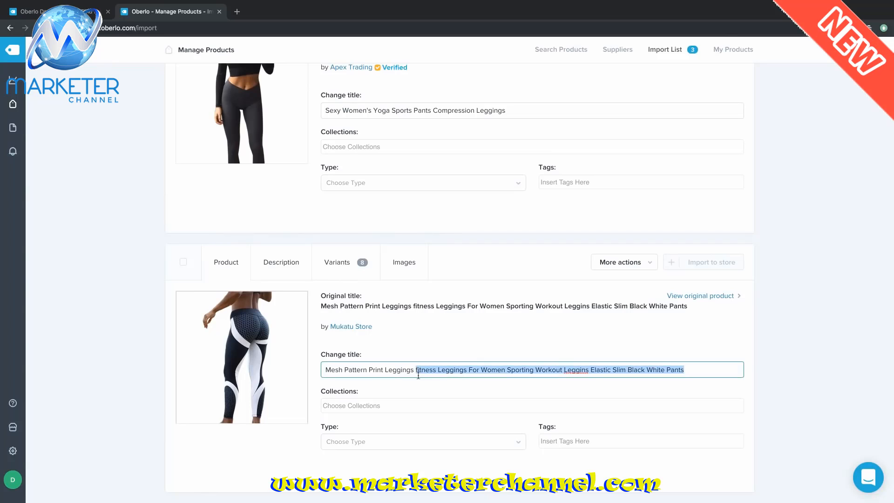
key("BackSpace")
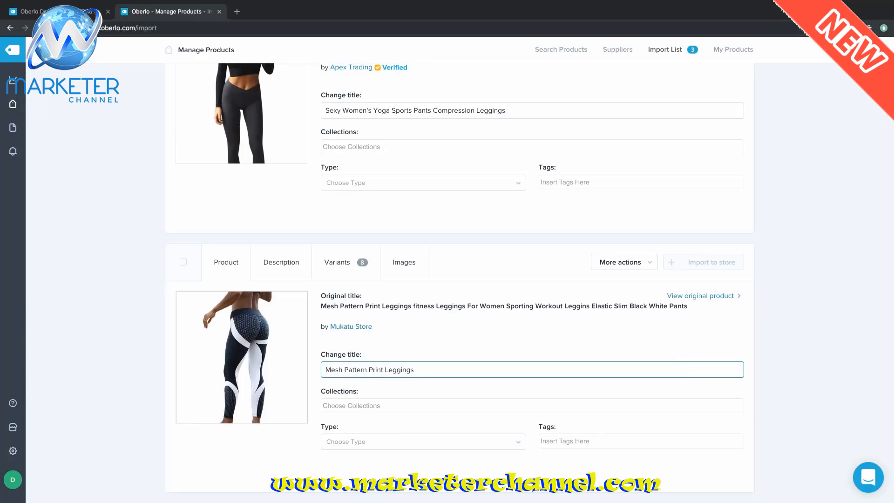
type("Women's")
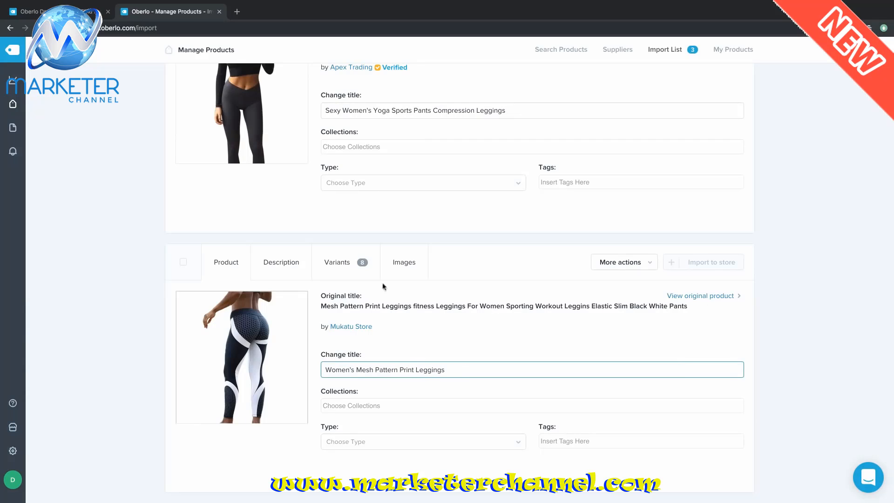
- Delete the mesh leggings' description image and paste in the new leggings text
left_click(287, 265)
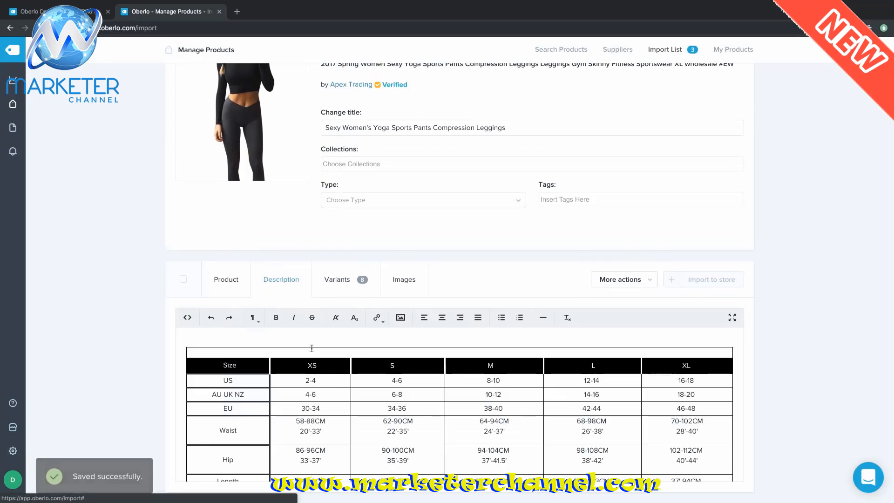
scroll(384, 364, "down", 3)
scroll(383, 364, "down", 5)
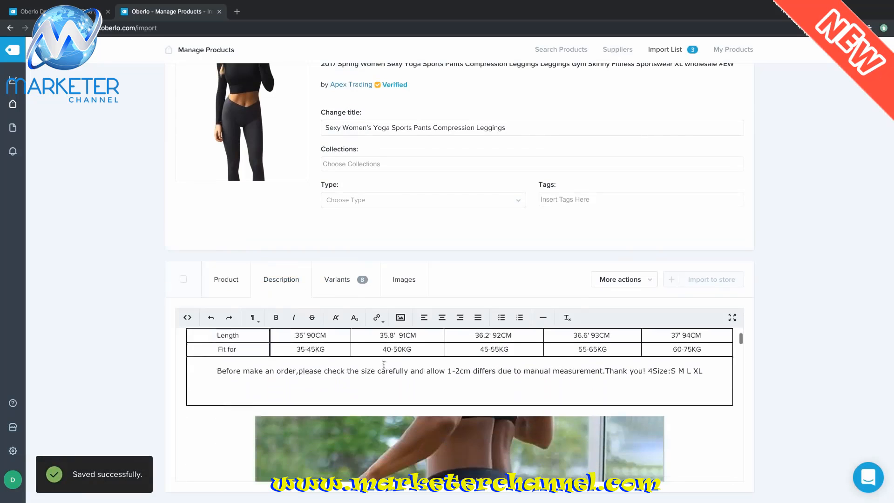
scroll(384, 364, "down", 5)
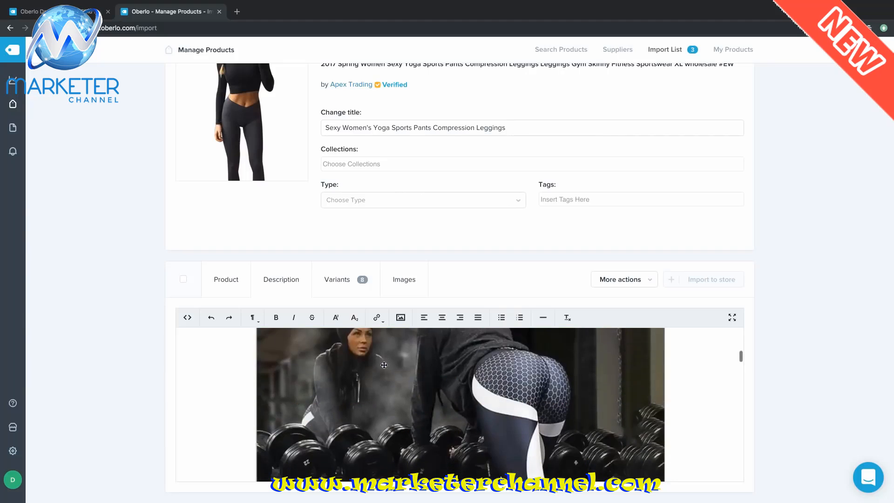
scroll(383, 364, "up", 3)
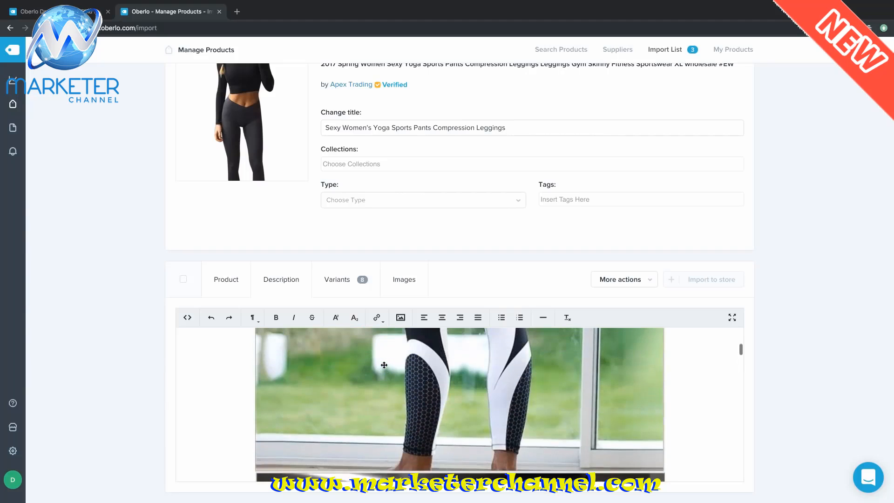
key("ctrl+a")
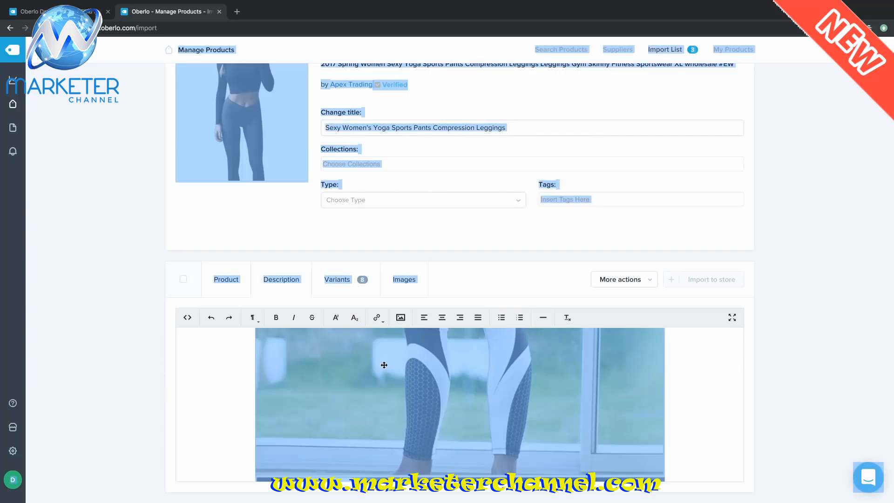
left_click(213, 383)
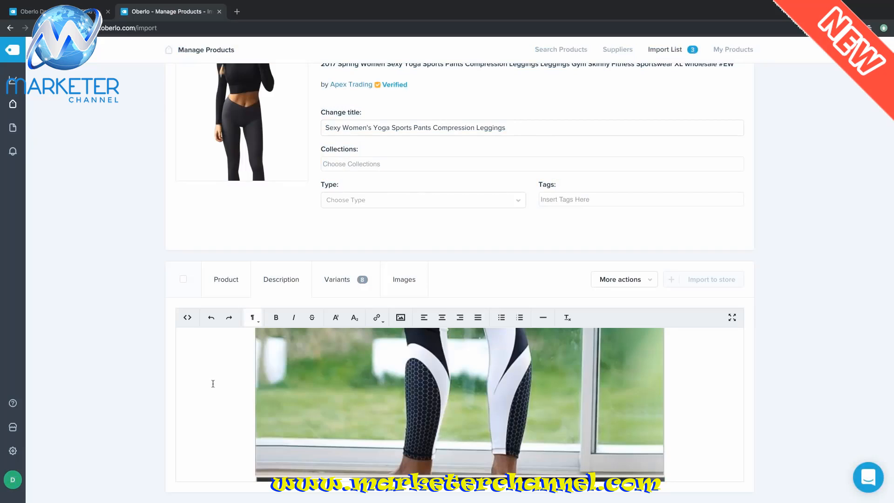
key("ctrl+a")
key("BackSpace")
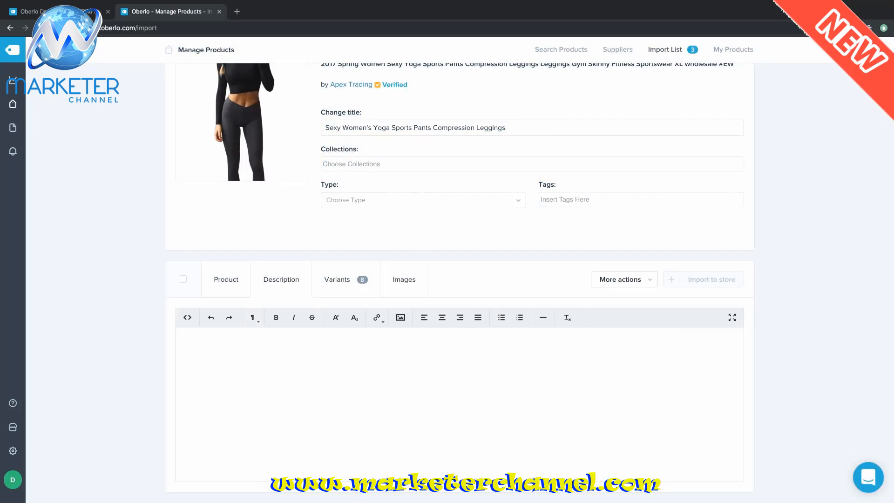
type("Leggings sales are still holding strong with online retailers like Amazon making up the biggest portion of the market share. The athletic wear industry is worth $80 billion making a leggings store a viable option for new entrepreneurs. You can expand your store to include tank tops, running shoes, fitness equipment and niche specific accessories. With the athleisure trend, leggings have transitioned from being part of your workout wardrobe into your daily wardrobe. There's a growing trend of people wearing leggings to work, to events and lounging at home making leggings a great niche to start a business in.  Oberlo has a variety of experienced distributors of leggings:  They offer leggings suitable for all seasons. Distributors offer a selection of different types such as workout leggings, thermal leggings, colorful printed leggings, mesh see-through leggings, thick velvet leggings and so on. If you're looking for something specific, you can scroll through the product offerings of suppliers such as Bessky Technology.  There are also leggings available for children and men. With the increasing popularity of leggings, people have started opting for leggings as everyday-wear. That's also why distributors offer a varied range of leggings such as colorful leggings, and leather leggings, to support the varied demand.  It's best to dropship leggings instead of wholesale leggings due to the variety of designs and sizes. You'll be able to offer customers a greater size selection without having to worry about running out of inventory if you choose to dropship leggings. As a fashion item, certain styles and patterns go in and out of style as seasons change. By dropshipping leggings, you won't have to worry about unsold inventory from outdated fashions. Leggings are still growing in popularity with the sudden growth of athleisure wear. Thus, it's better to dropship leggings to allow your business to scale quickly so that you can dominate the market.")
- Check the 8 variants in black and light grey, each priced 14.98 USD
left_click(347, 280)
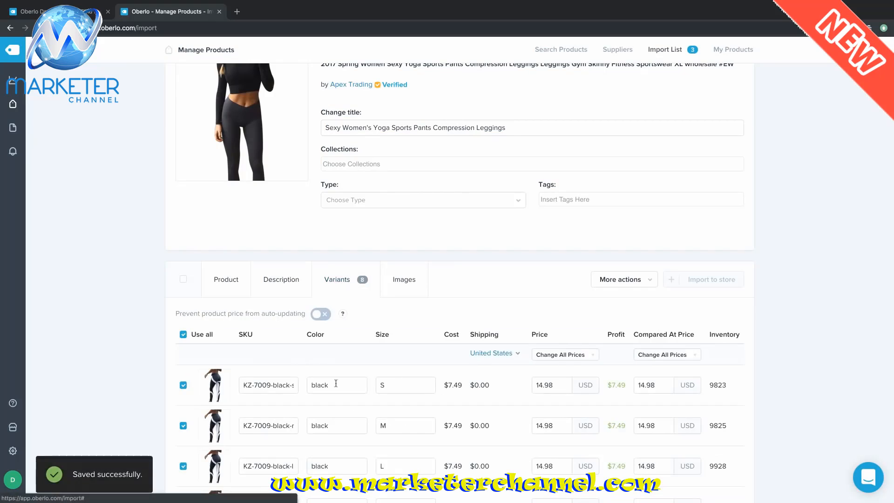
scroll(493, 396, "down", 3)
scroll(493, 396, "up", 5)
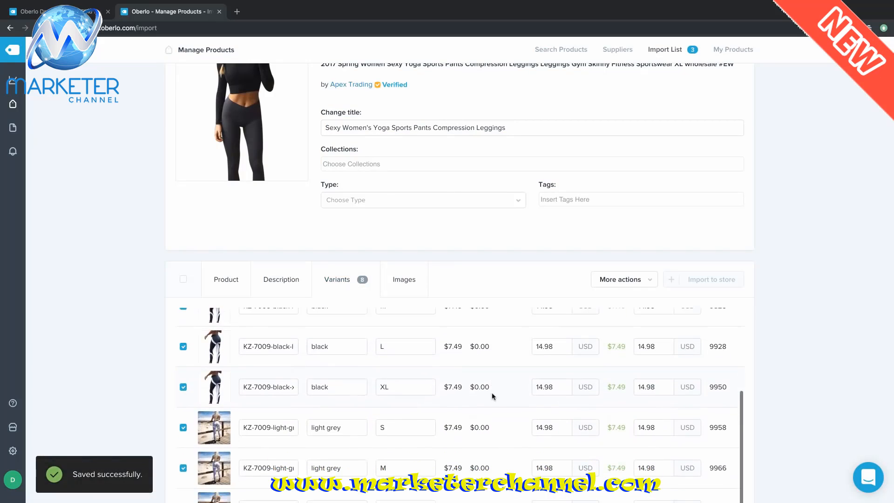
- Add the dumbbell gym, grey outdoor, beach and waterside photos to the mesh leggings' images
left_click(404, 279)
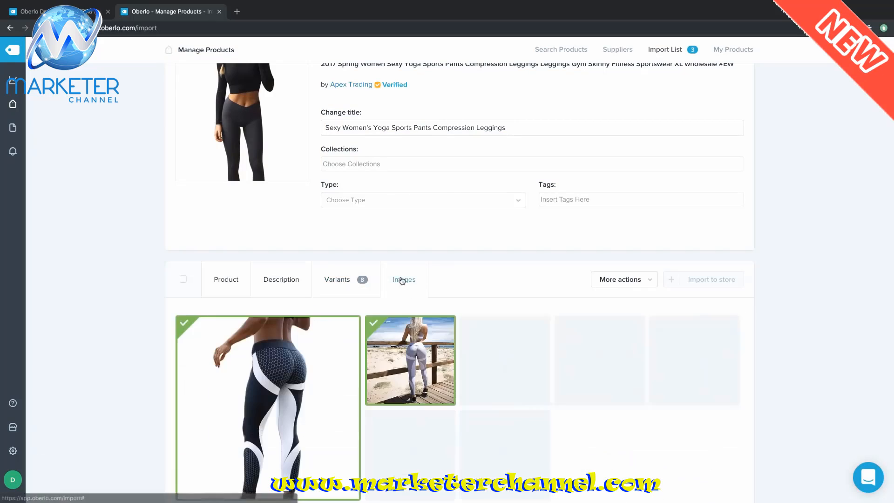
scroll(700, 401, "down", 2)
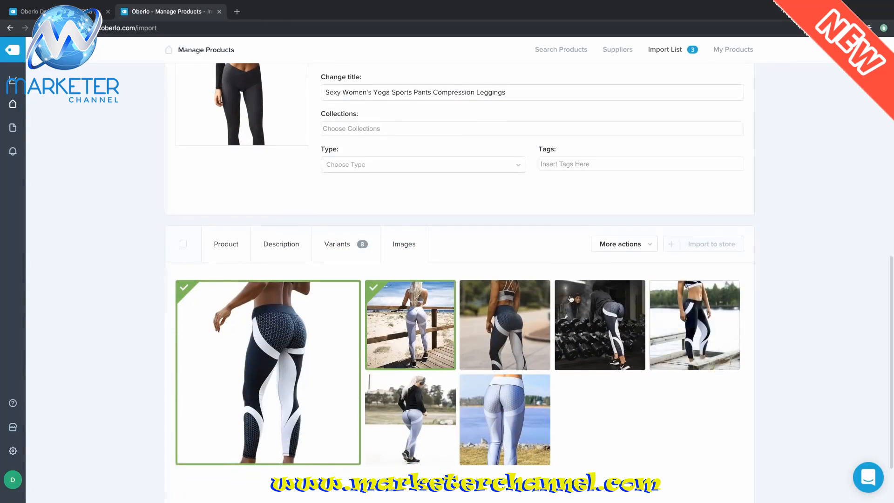
left_click(560, 285)
left_click(472, 291)
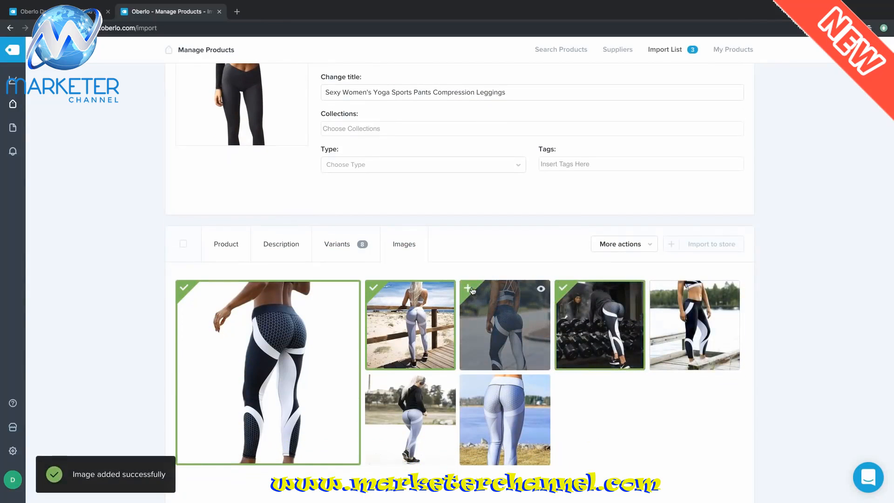
left_click(373, 382)
left_click(468, 386)
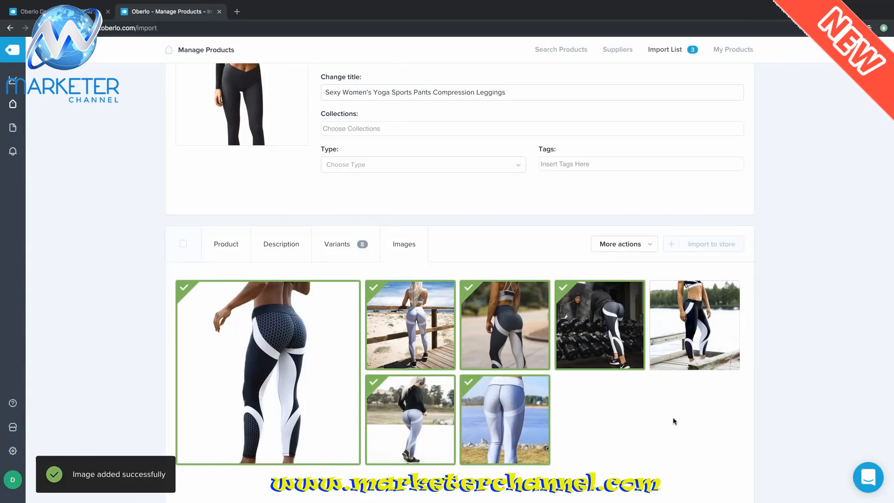
scroll(806, 327, "up", 6)
scroll(806, 328, "up", 4)
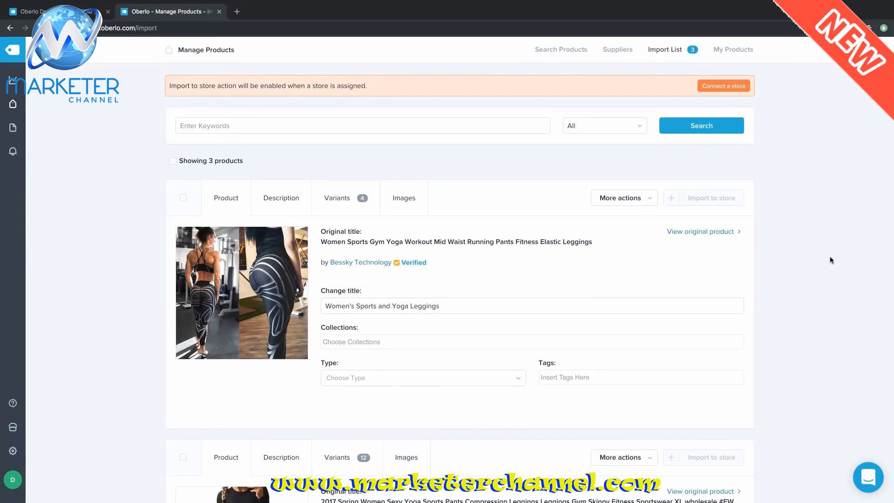
- Start connecting a store to Oberlo and choose 'Create one now' to reach Shopify's homepage
left_click(725, 87)
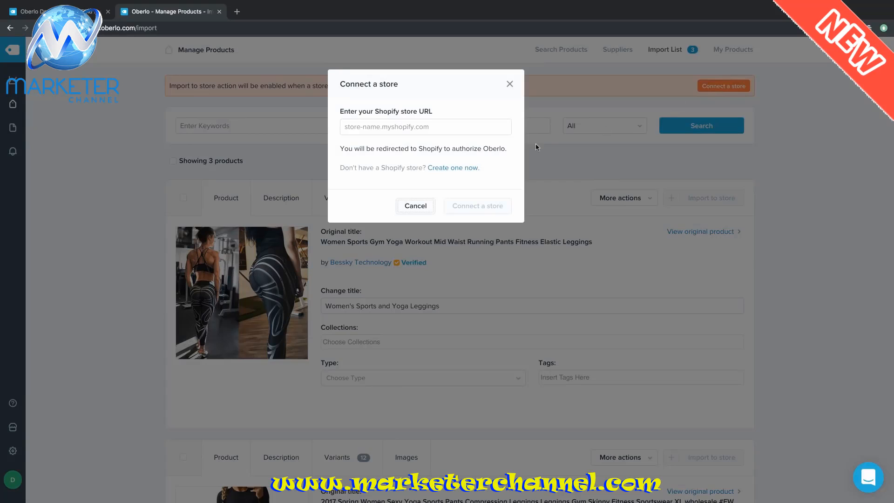
left_click(470, 170)
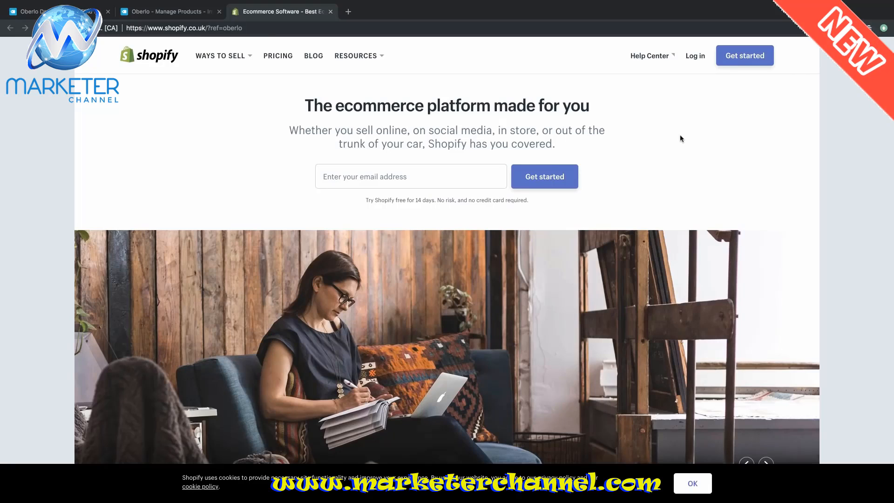
- Open Shopify's 'Start your free 14-day trial' signup form via Get started
left_click(738, 55)
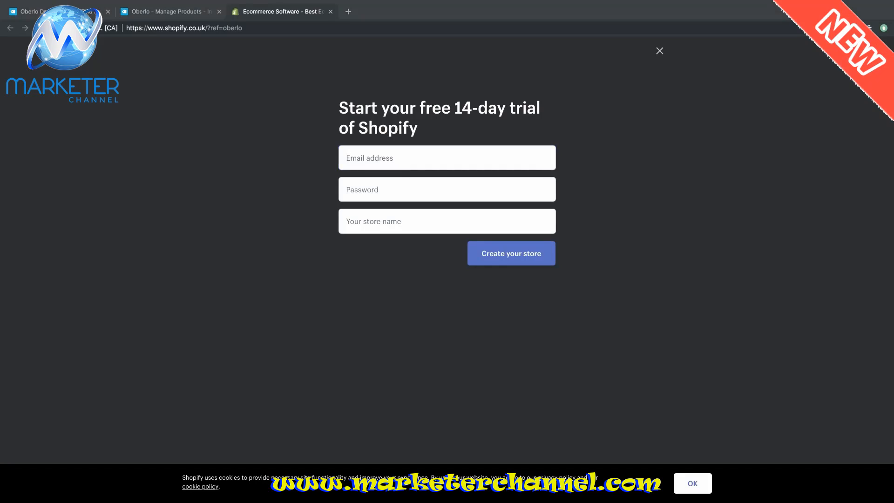
- Enter the account e-mail and password, name the store 'Life of Athleisure', and create it
left_click(376, 157)
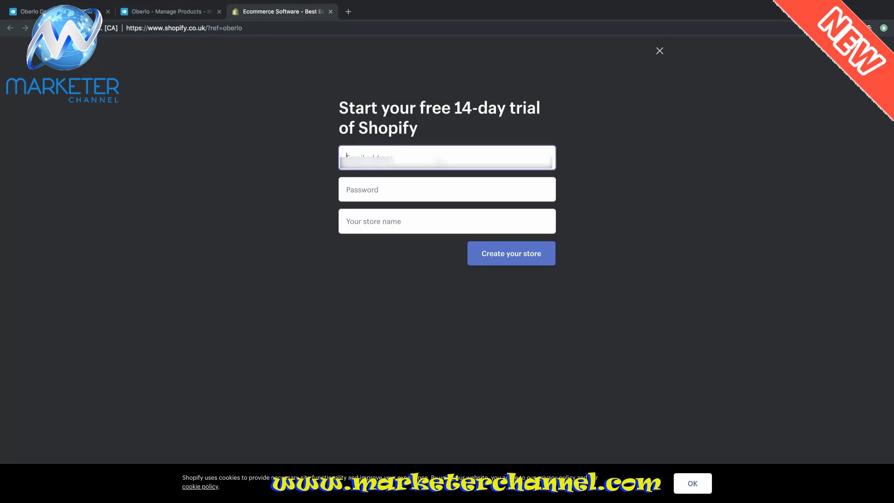
type("......")
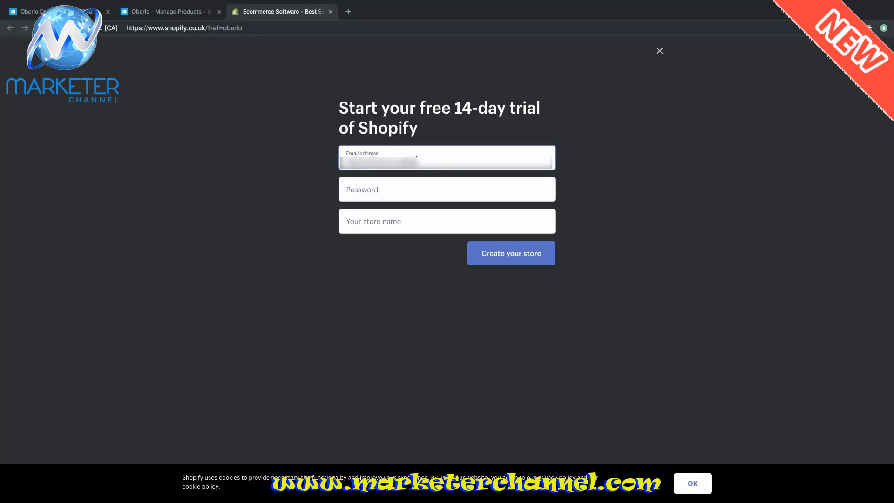
key("Tab")
type("*********")
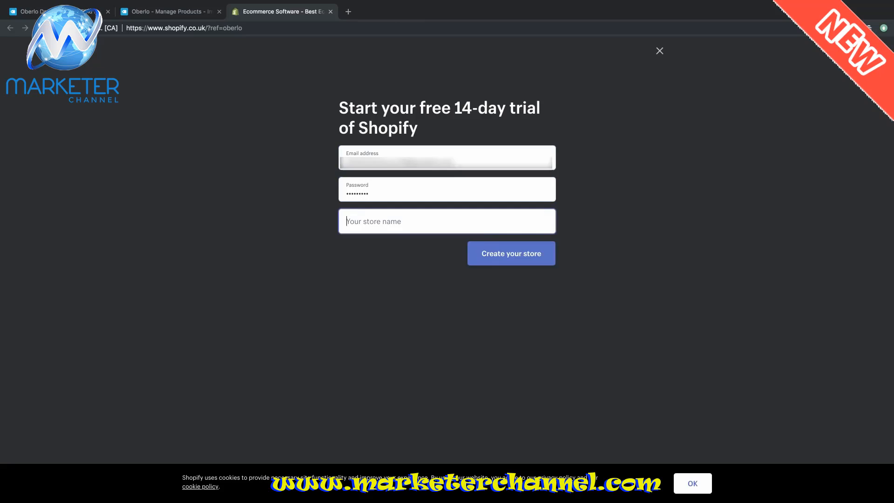
key("Tab")
type("Life of Athleisure")
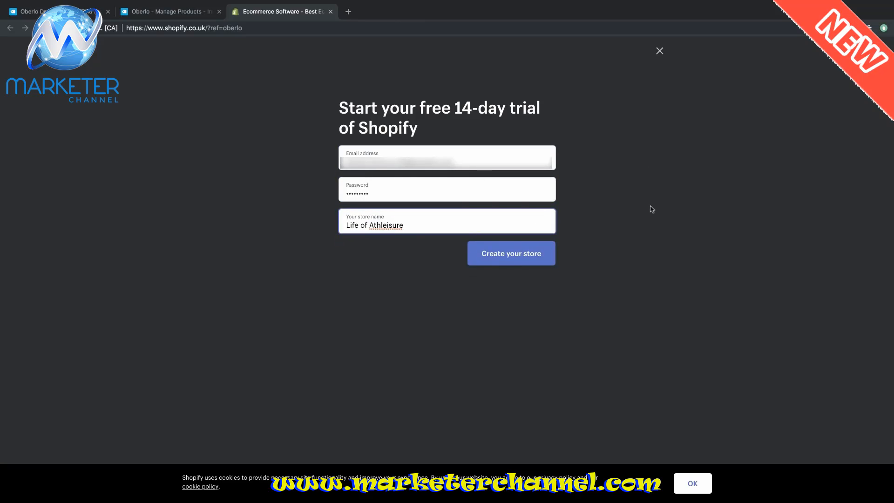
double_click(403, 226)
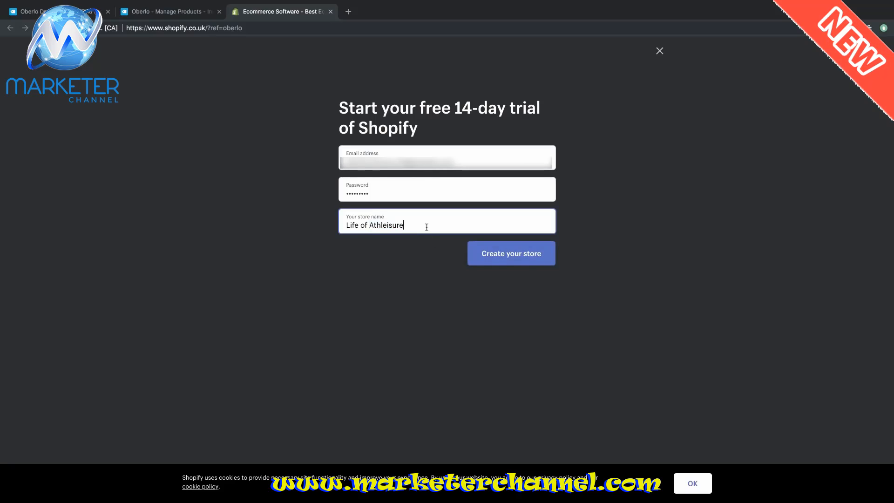
left_click(525, 253)
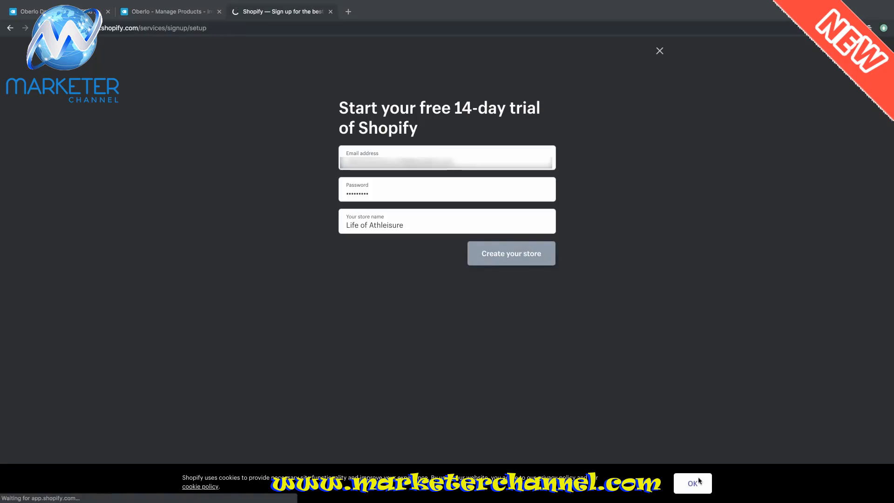
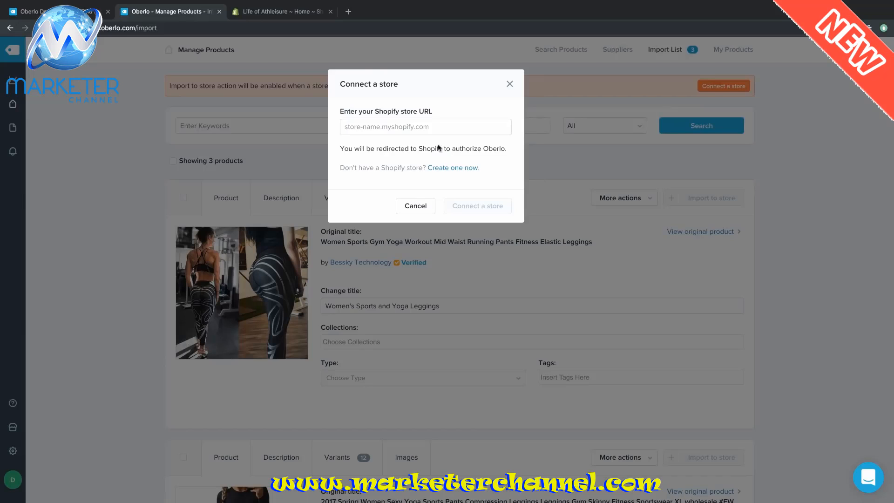
- Enter life-of-athleisure.myshopify.com as the Shopify store URL and connect it to Oberlo
left_click(426, 125)
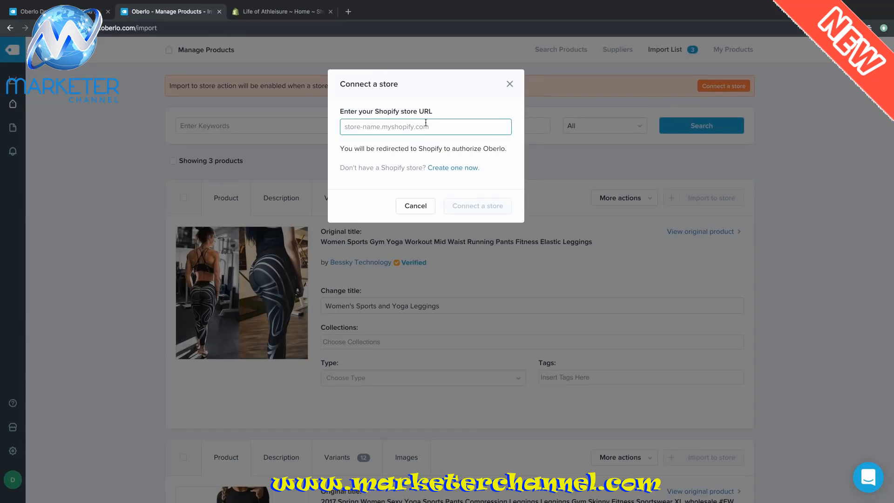
type("life")
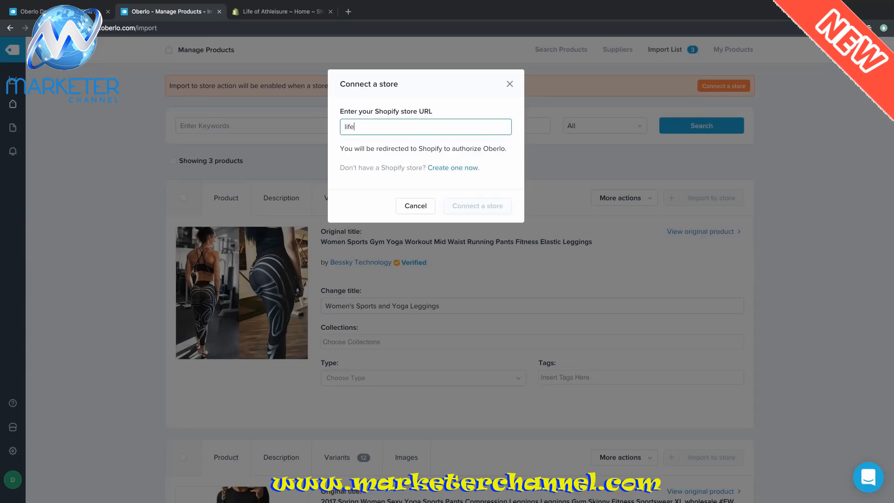
type("-of-athl")
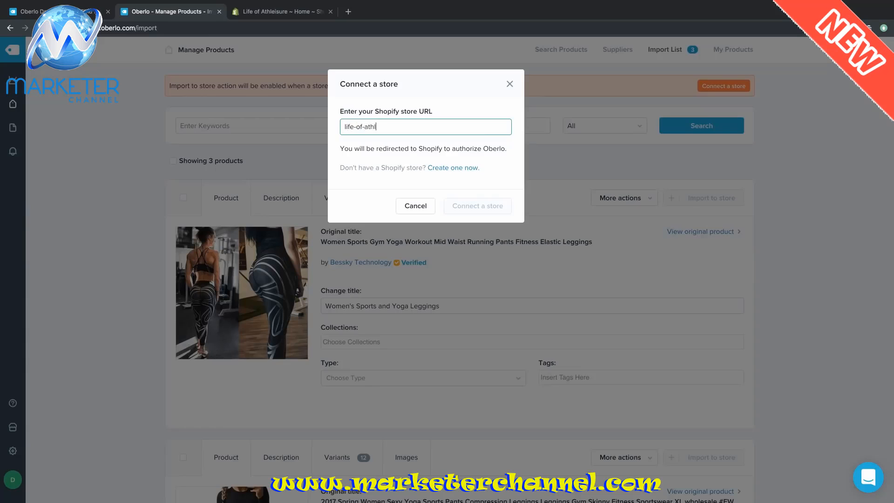
type("eisure.")
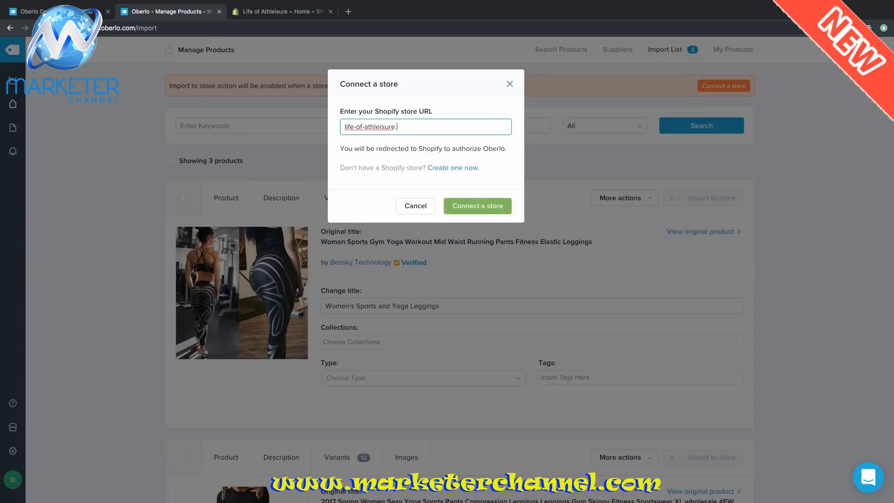
type("myshopify.c")
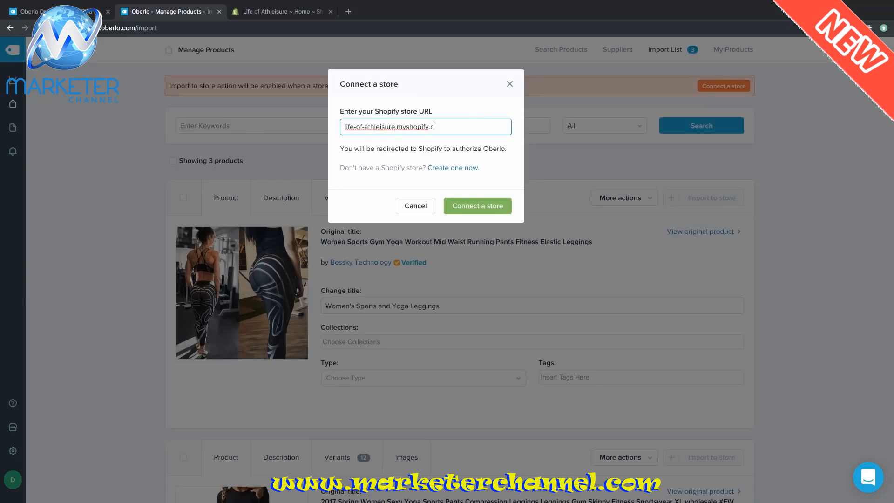
type("om")
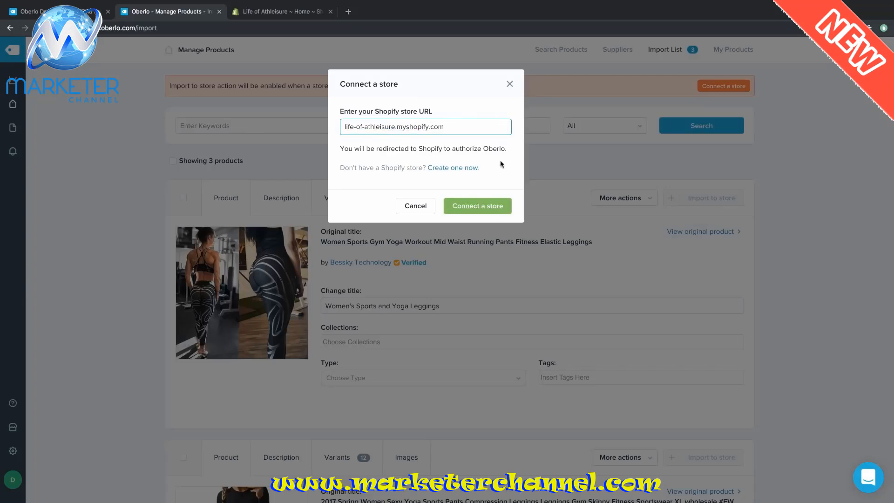
left_click(480, 206)
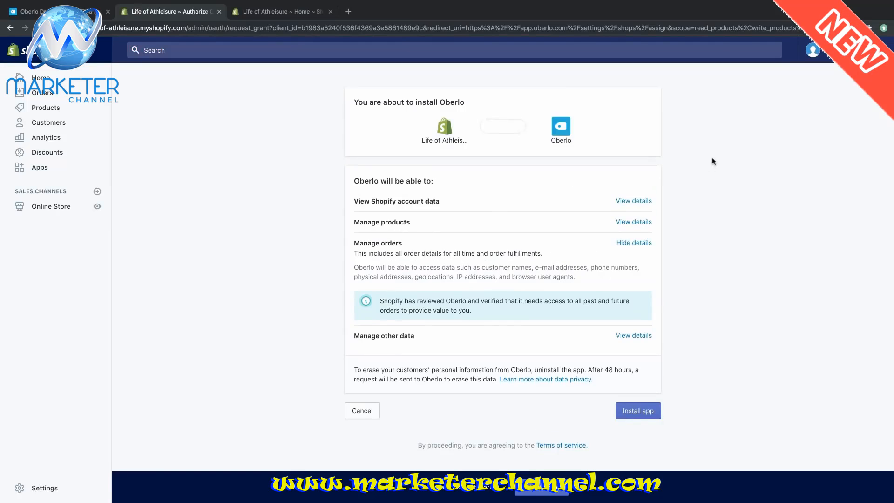
- Review Oberlo's requested permissions and install the app on the Life of Athleisure store
scroll(713, 161, "down", 1)
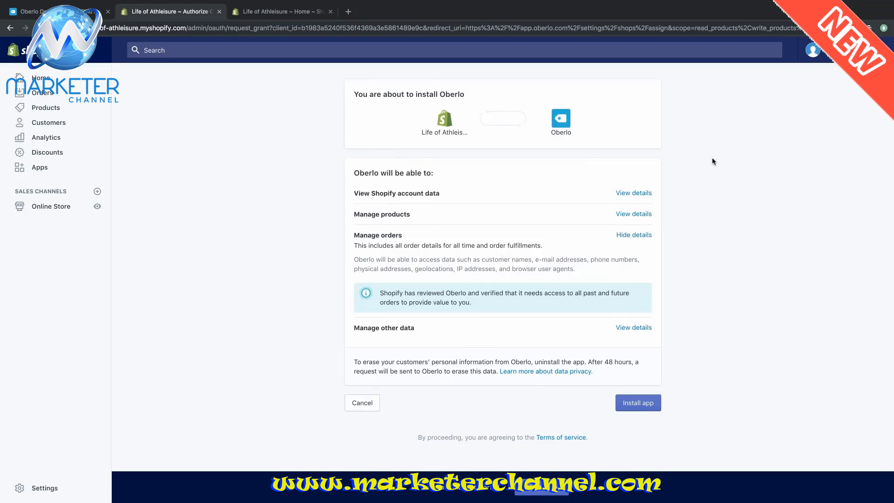
scroll(713, 162, "up", 1)
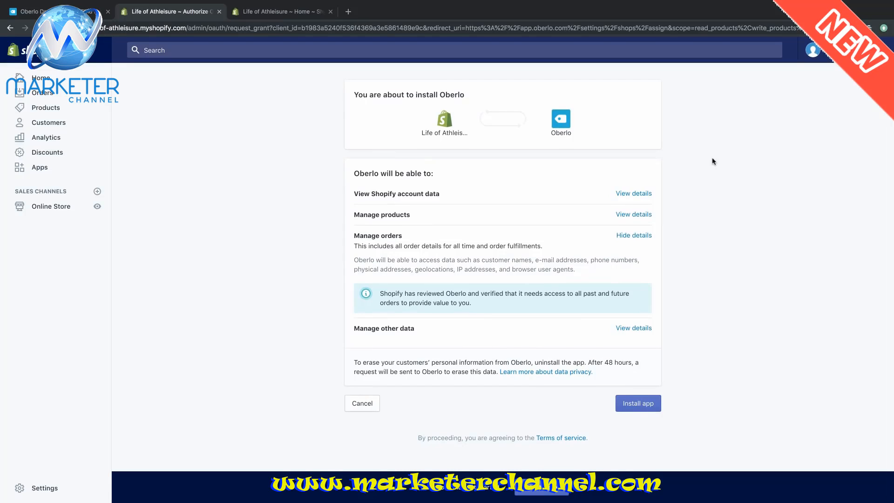
scroll(713, 161, "down", 1)
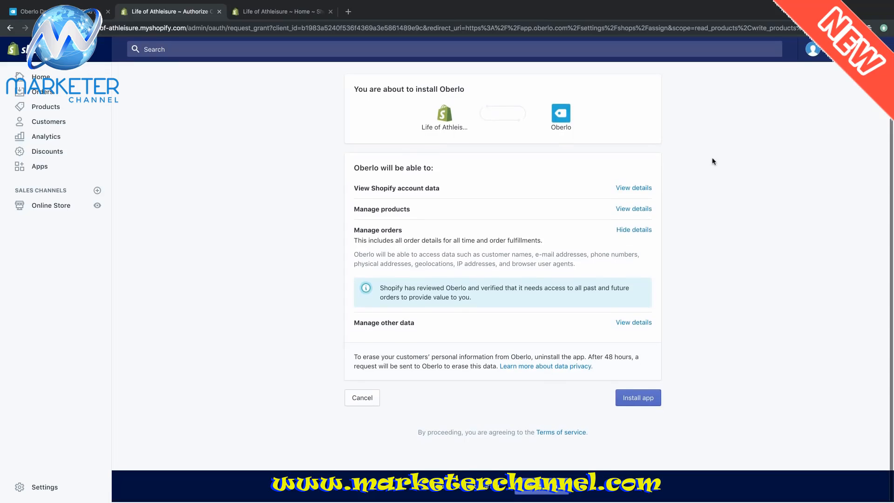
left_click(639, 400)
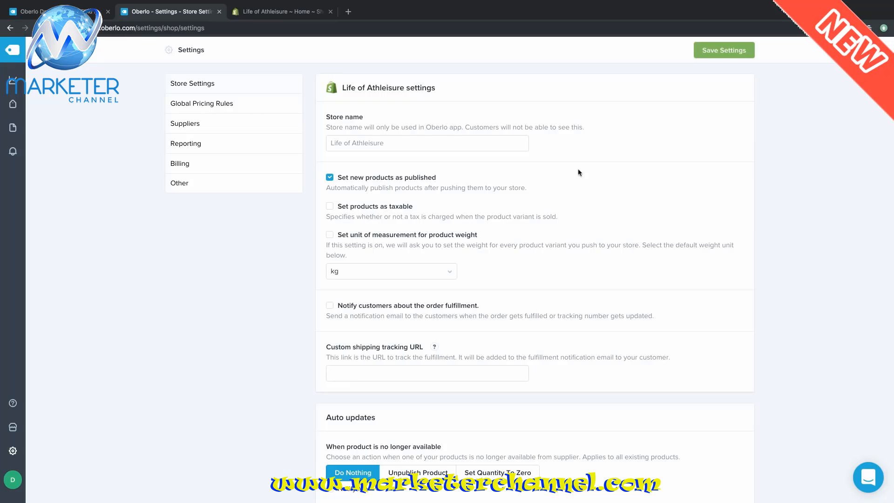
- Notify customers on fulfillment and unpublish unavailable products, with notifications turned on
scroll(579, 173, "down", 2)
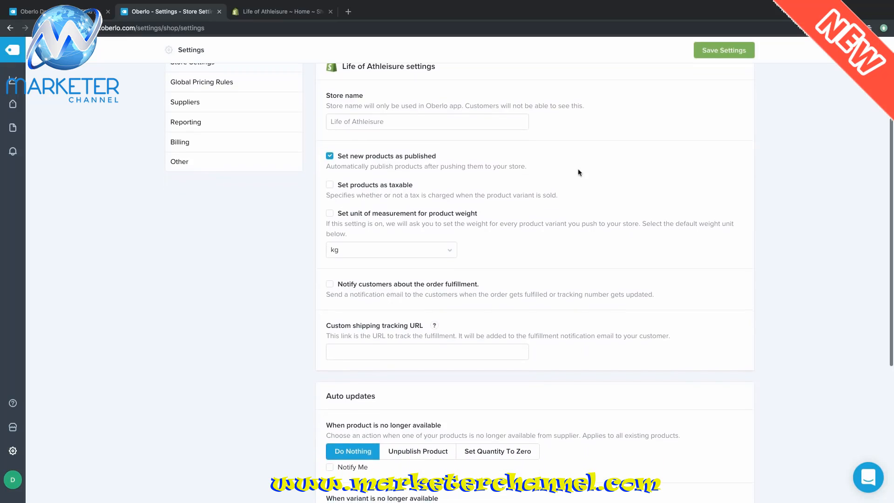
scroll(580, 173, "down", 2)
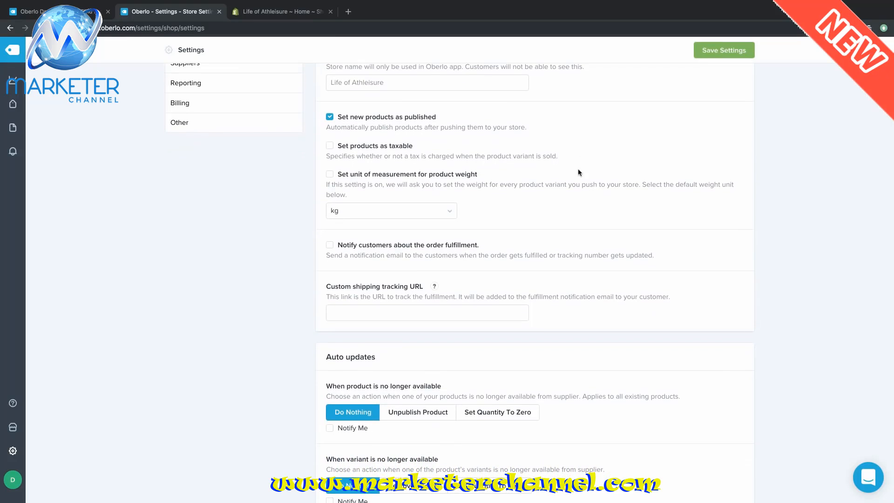
scroll(580, 173, "down", 3)
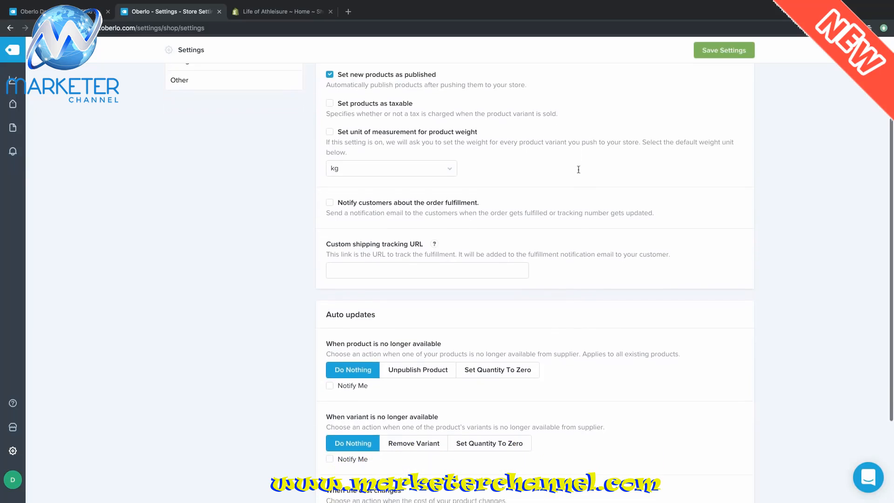
scroll(580, 173, "down", 1)
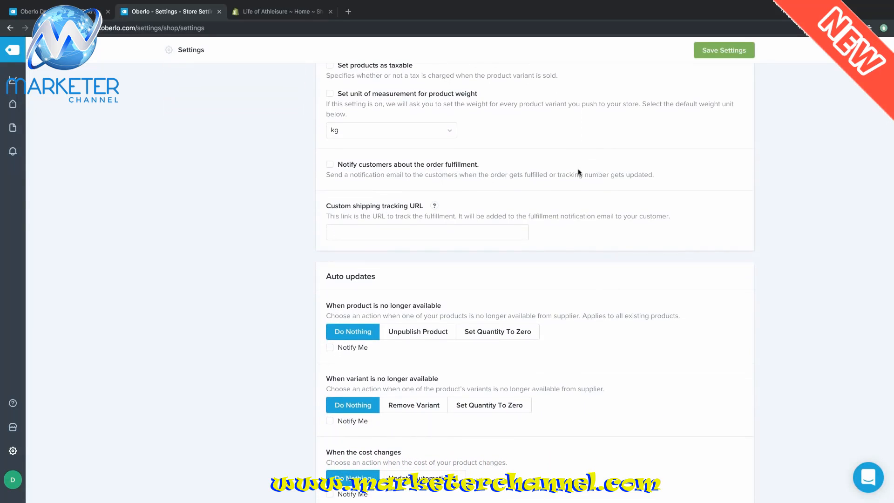
left_click(330, 164)
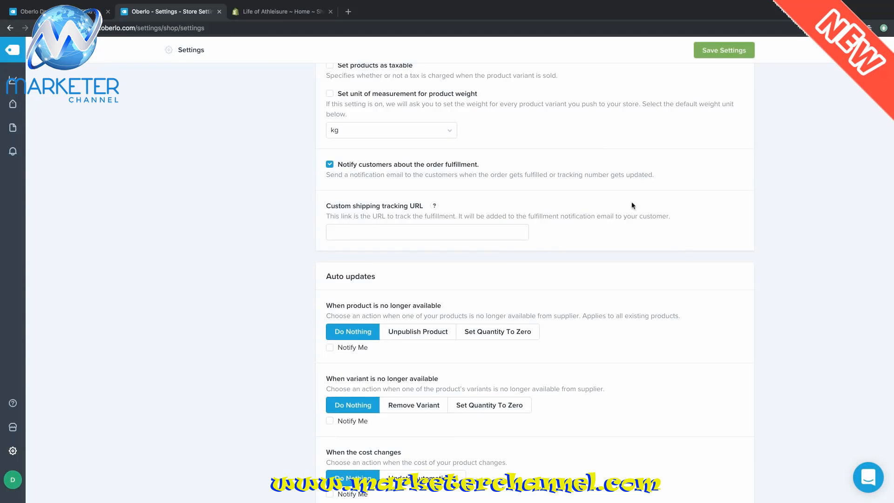
scroll(633, 205, "down", 5)
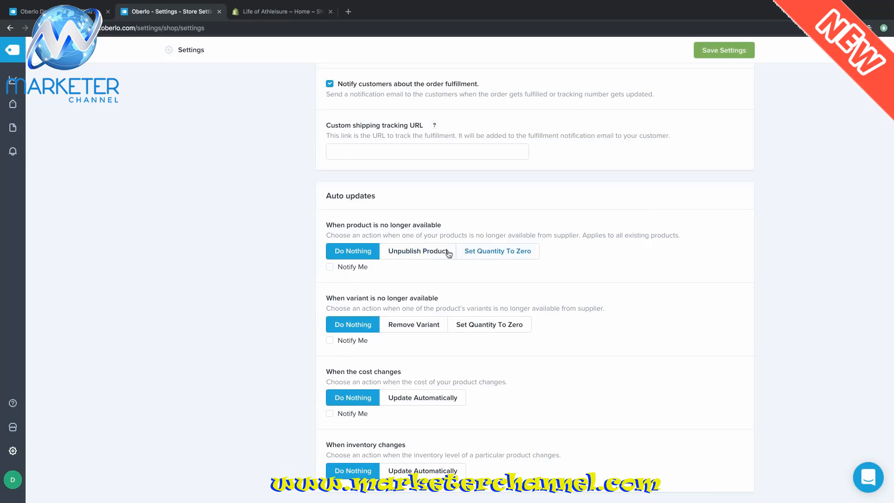
left_click(417, 253)
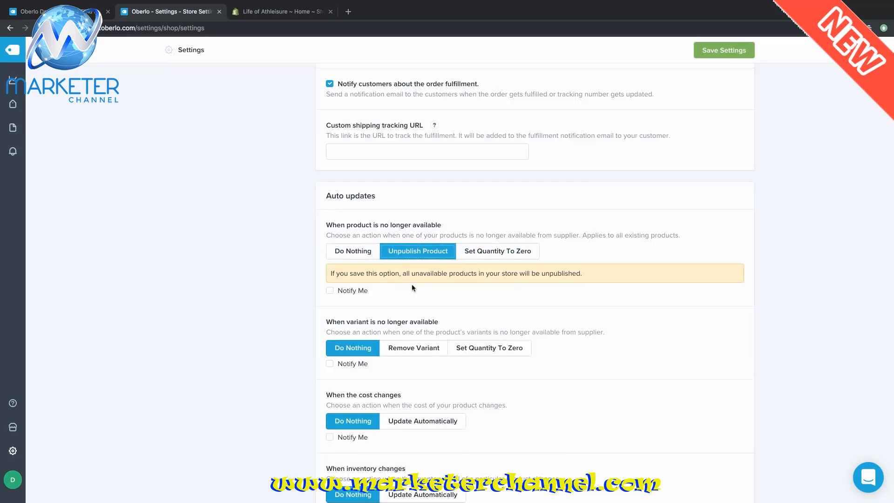
left_click(332, 294)
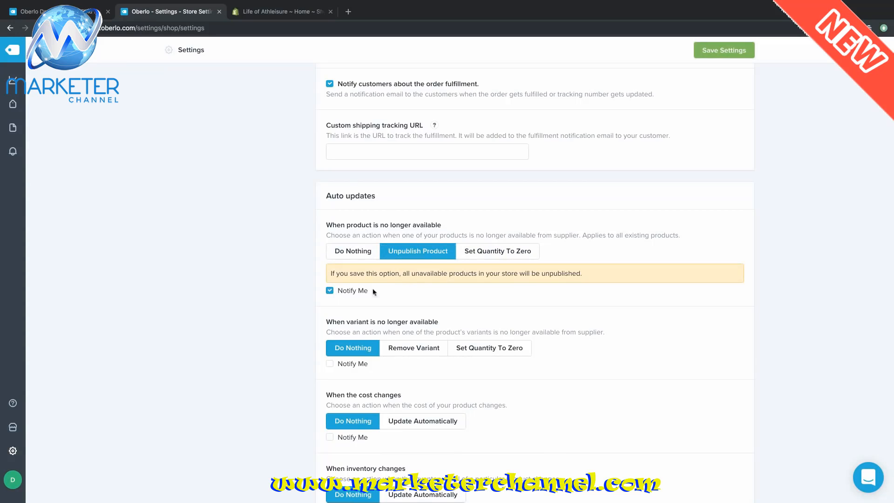
- Remove unavailable variants and get notified about unavailable variants and product cost changes
scroll(553, 312, "down", 1)
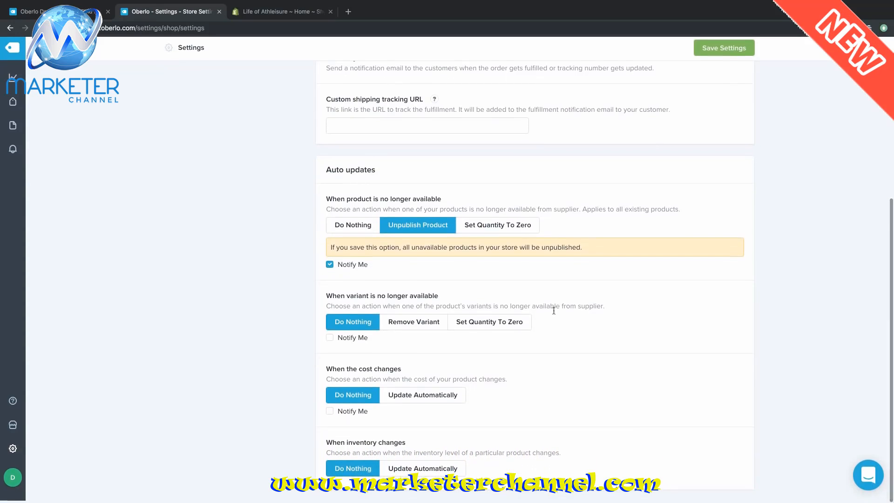
left_click(412, 325)
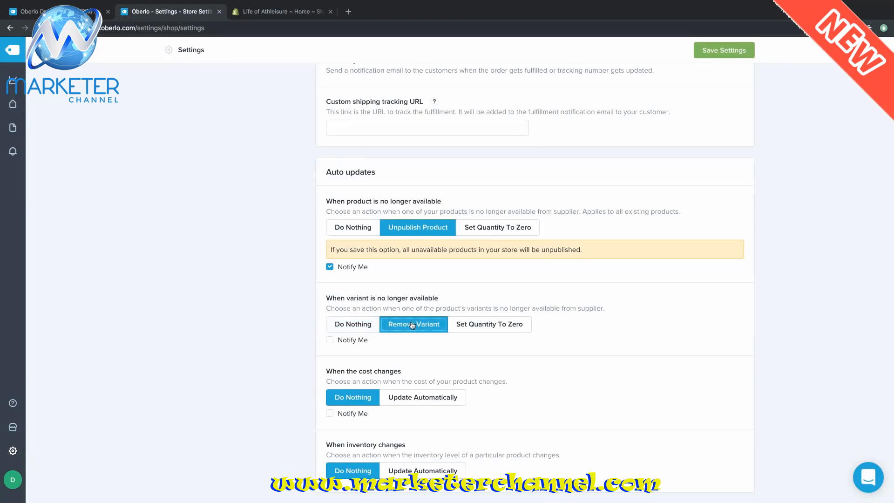
left_click(330, 341)
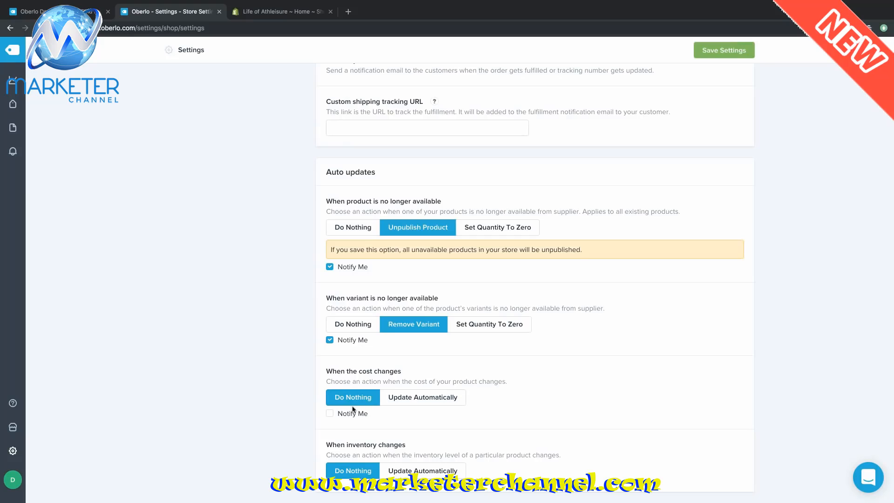
left_click(332, 416)
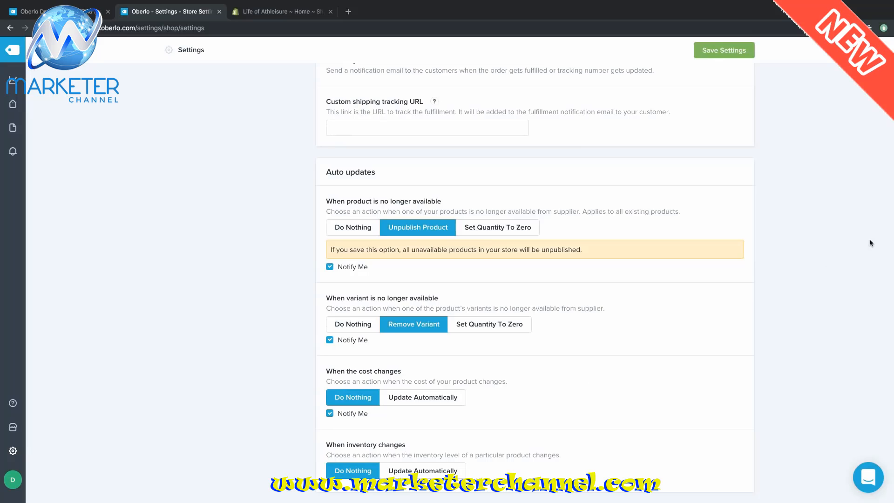
- Save the Oberlo store settings and go to Global Pricing Rules
scroll(870, 243, "up", 3)
scroll(870, 243, "up", 3)
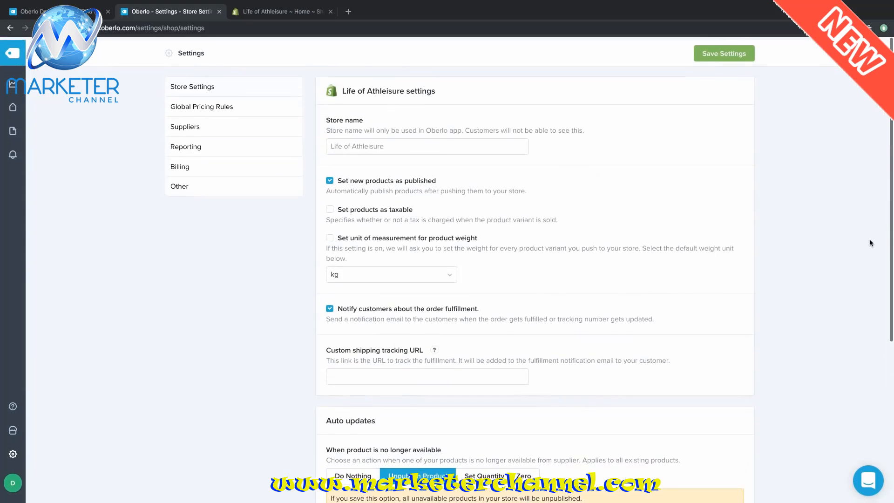
left_click(721, 52)
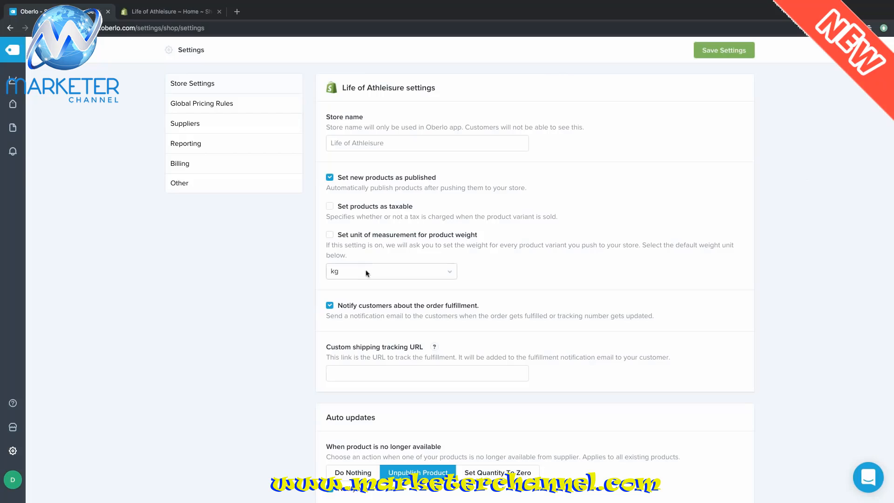
left_click(258, 108)
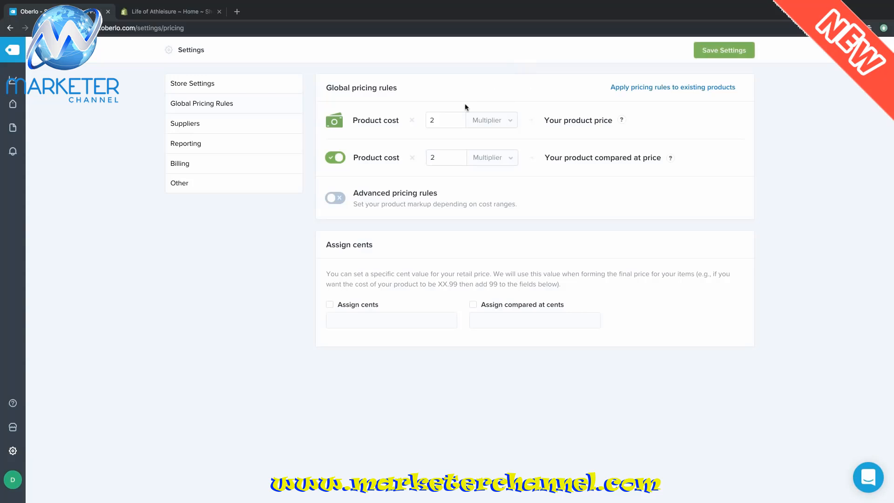
- Set the product price to a 1.5 multiplier and switch off the compared-at price rule
left_click(488, 121)
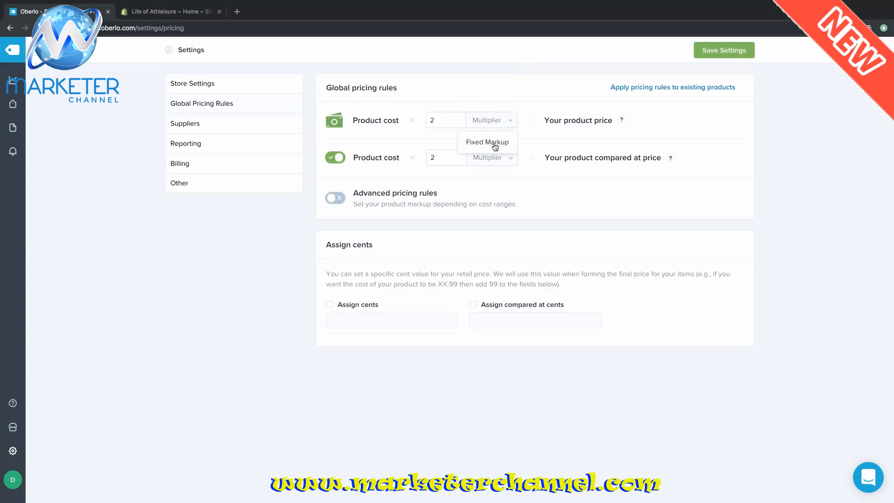
left_click(495, 145)
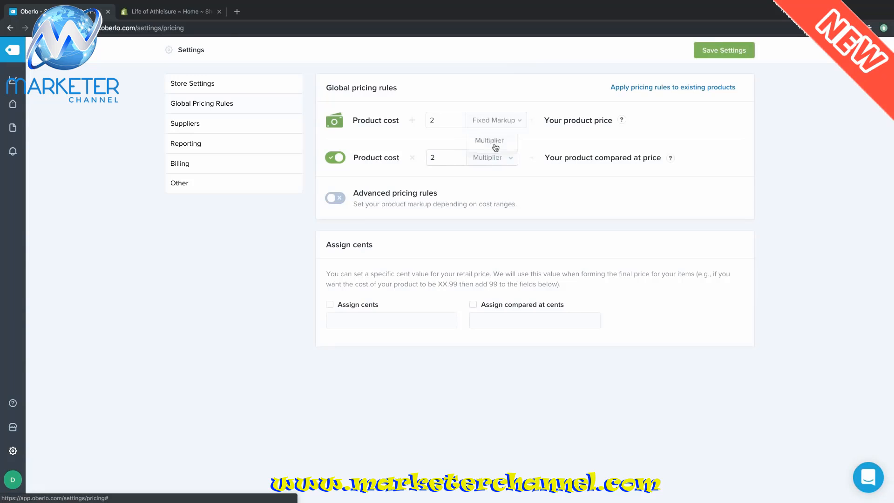
double_click(437, 121)
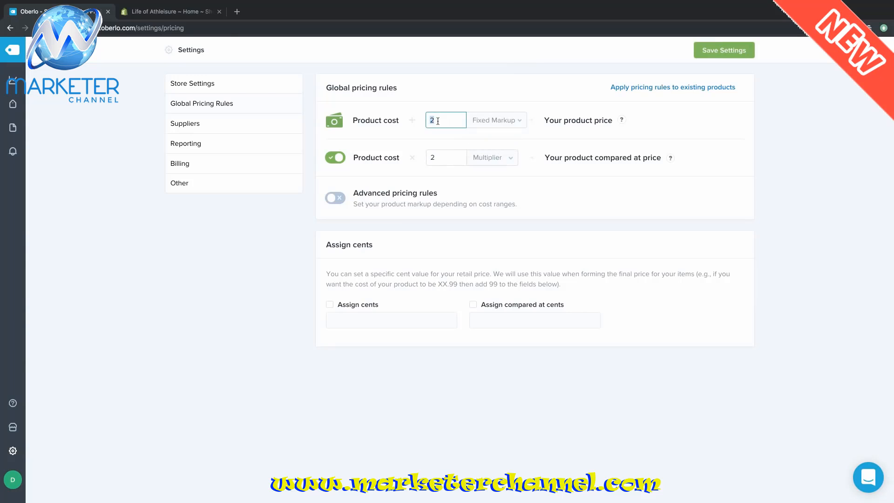
type("5")
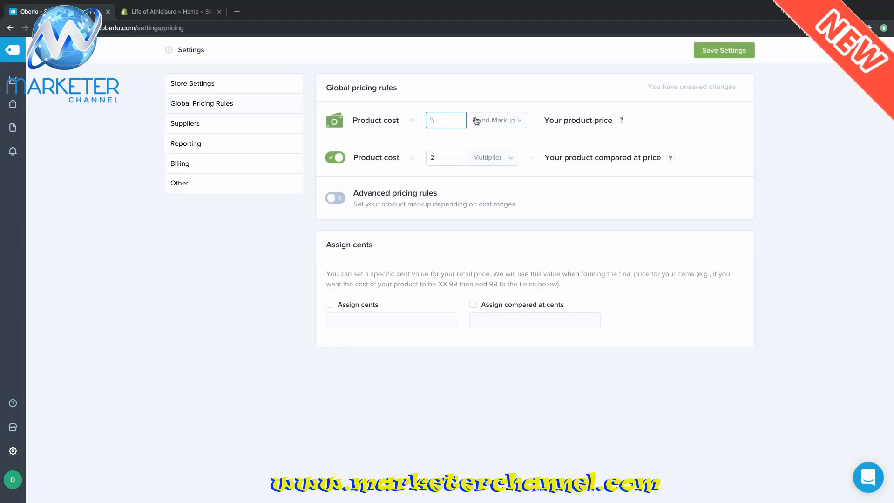
left_click(481, 121)
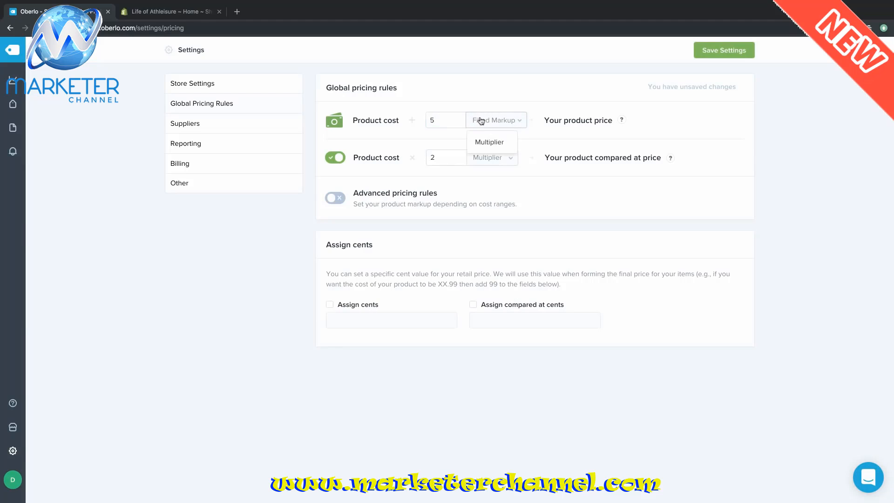
left_click(490, 141)
double_click(437, 121)
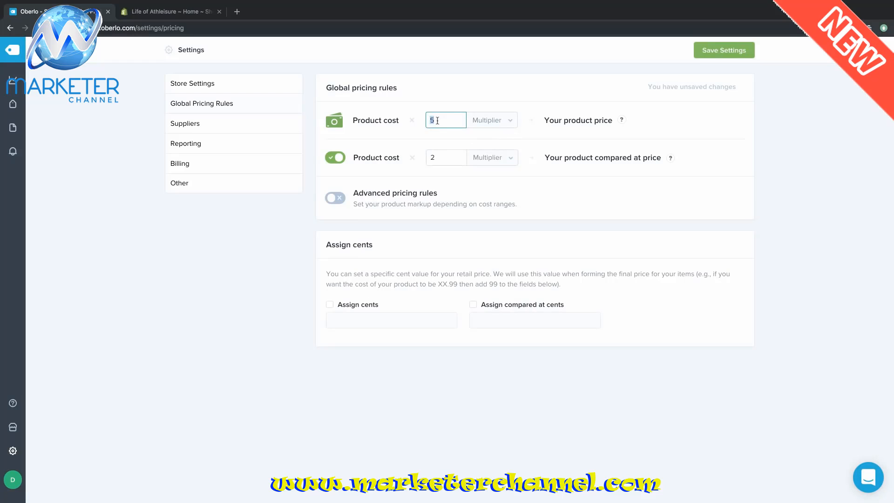
type("1.5")
left_click(341, 159)
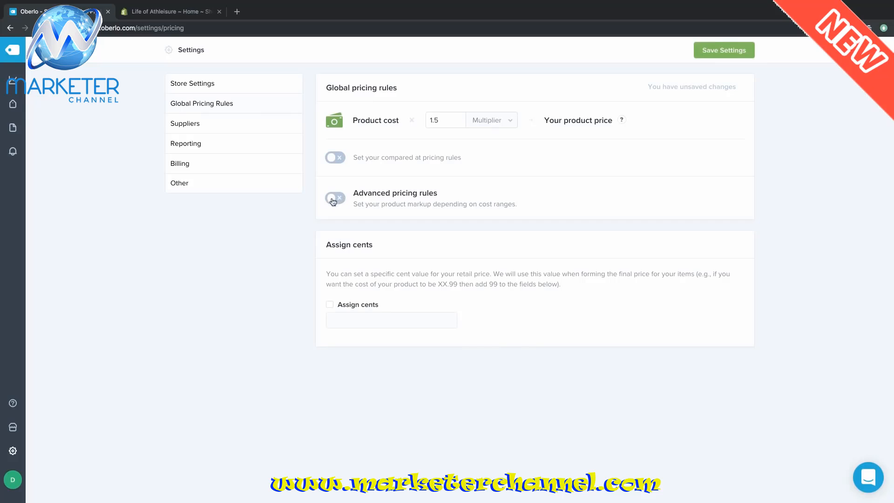
- Enable advanced pricing rules: ×2 for the first range, ×1.5 up to 20 USD
left_click(332, 198)
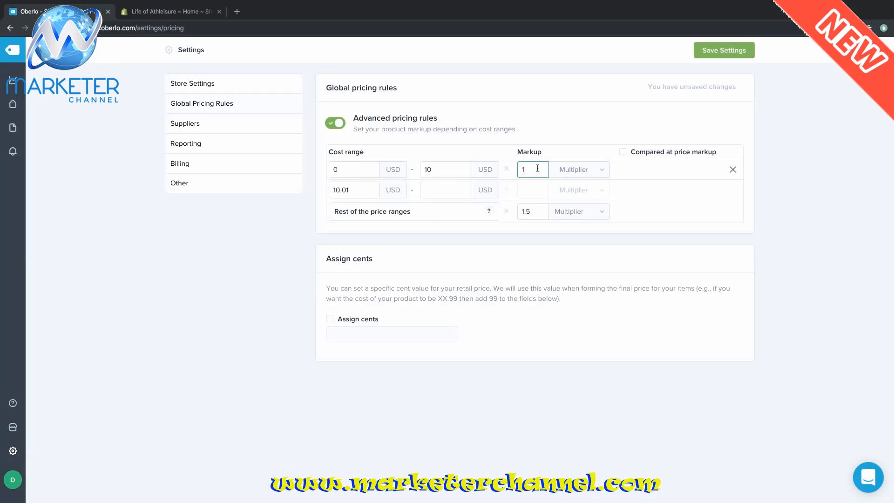
key("BackSpace")
type("2")
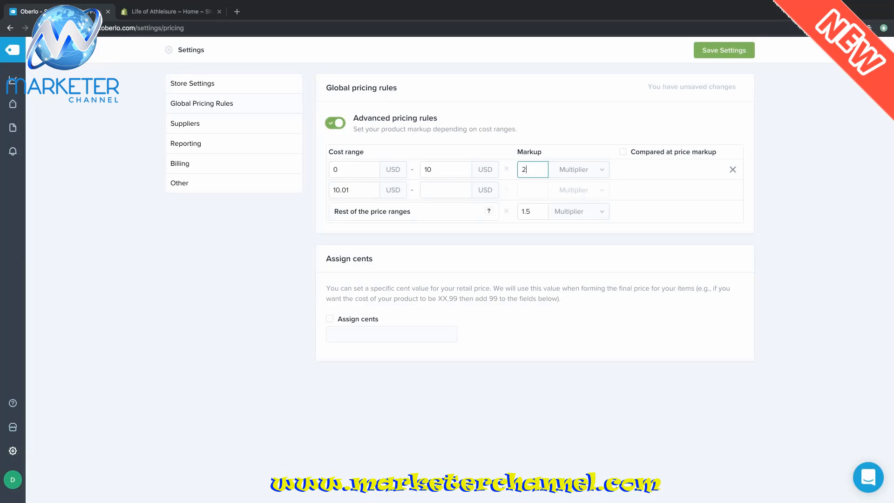
left_click(446, 190)
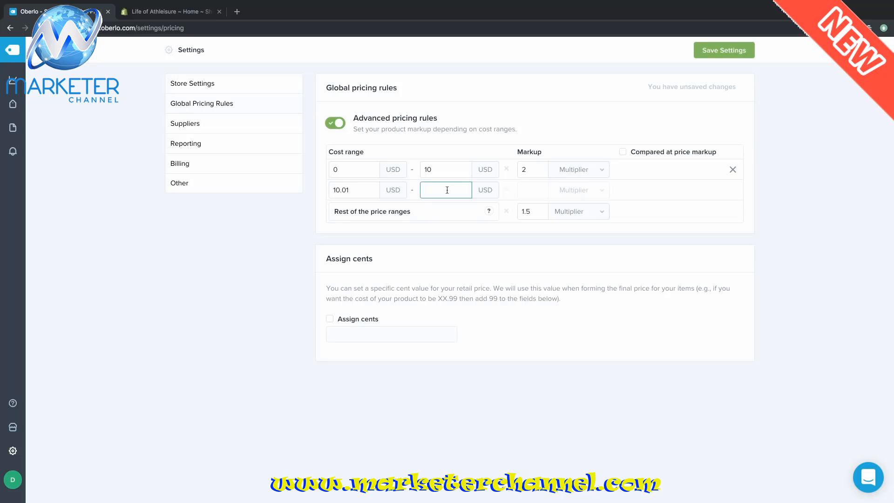
type("20")
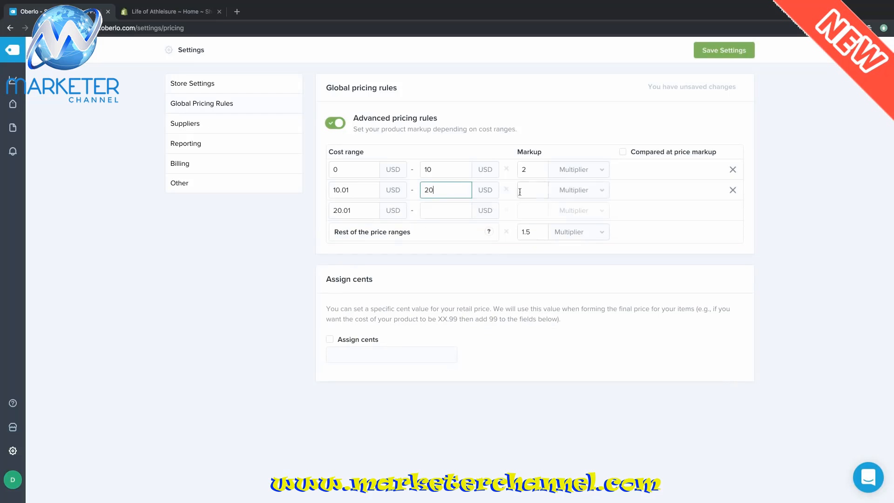
left_click(528, 189)
type("1")
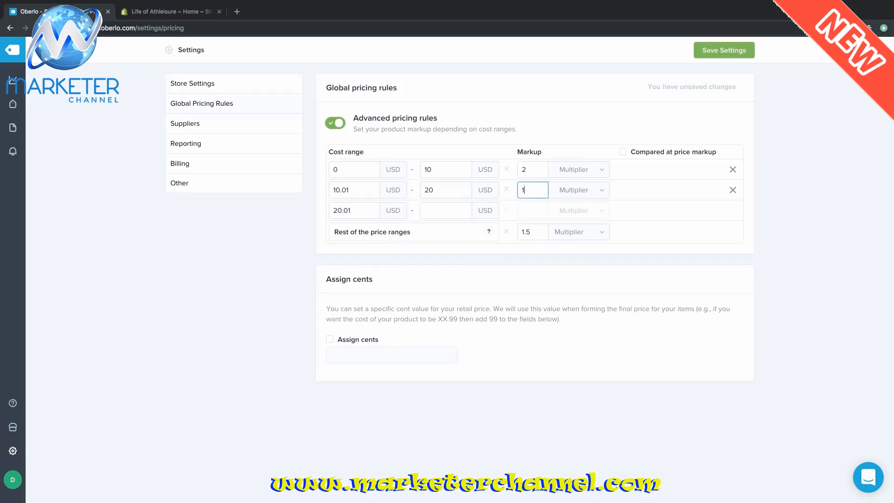
type(".5")
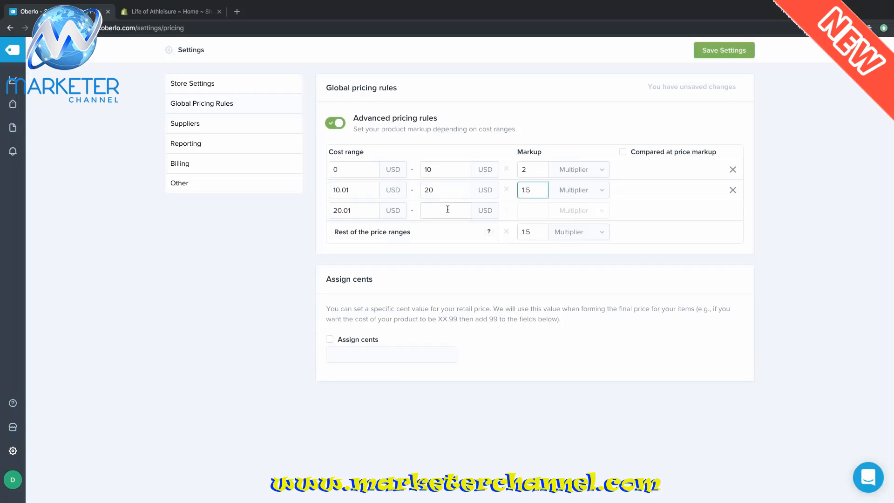
- Add a third cost range up to 30 USD with a fixed markup of 8
left_click(446, 210)
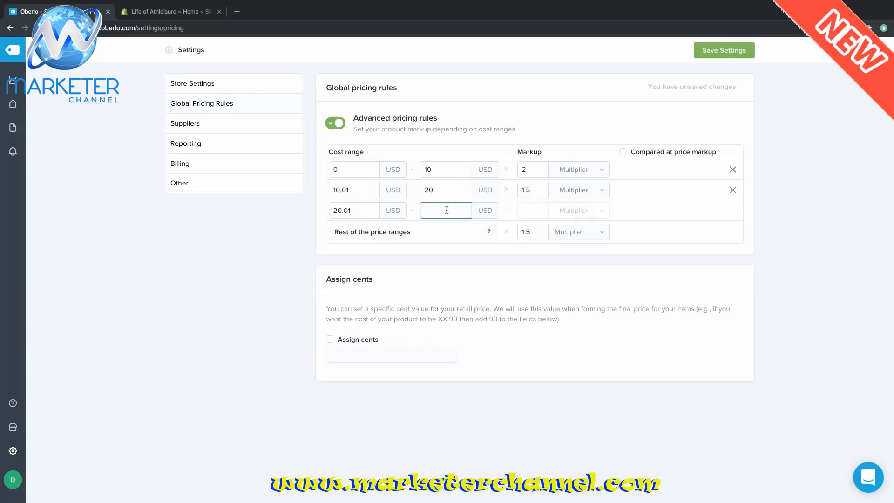
type("30")
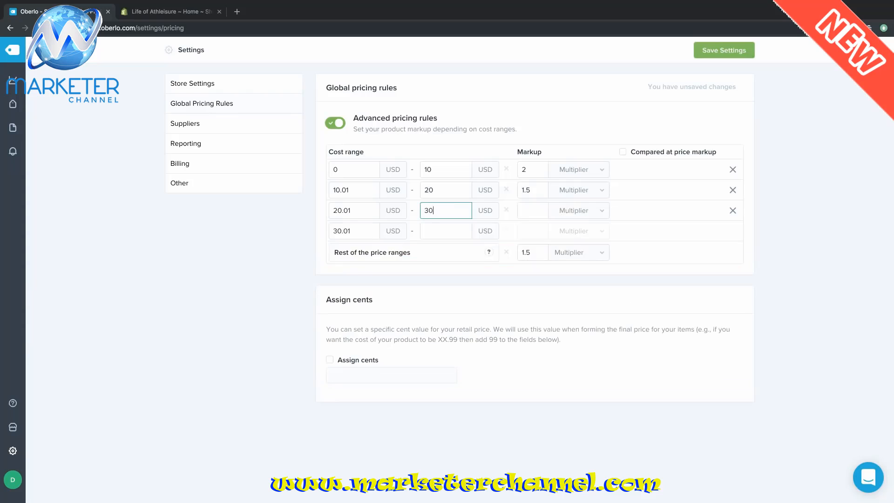
left_click(588, 212)
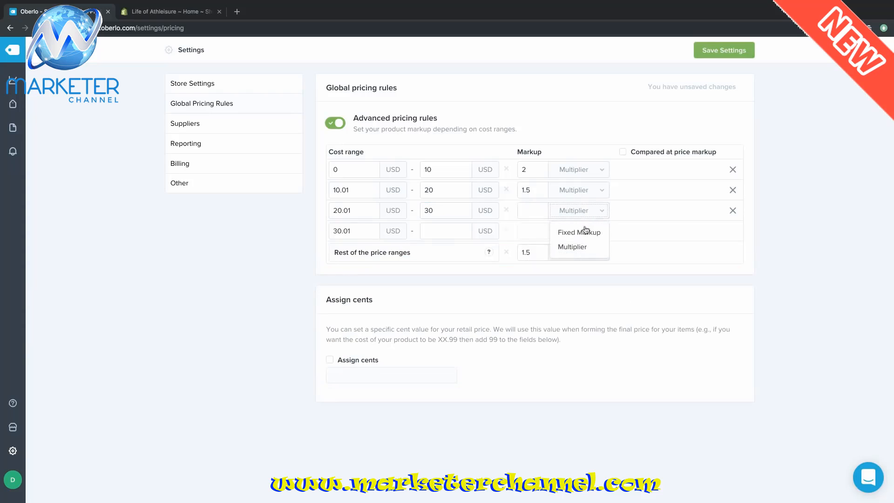
left_click(580, 232)
left_click(528, 206)
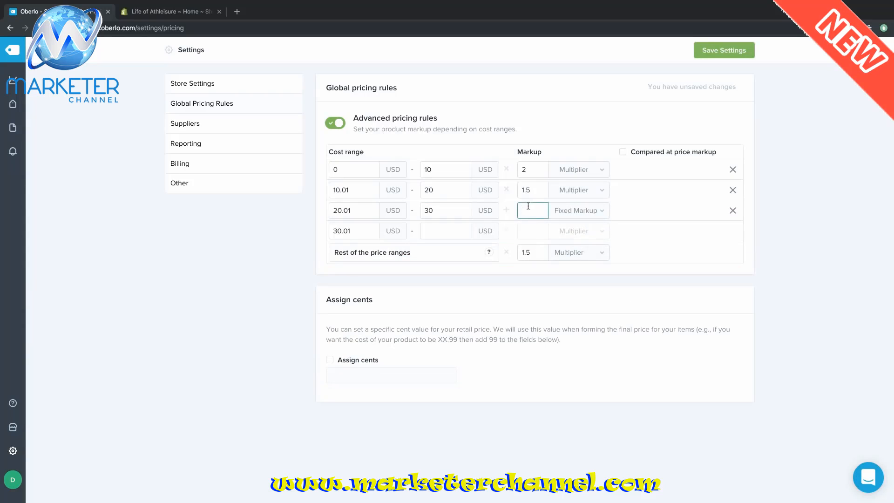
type("8")
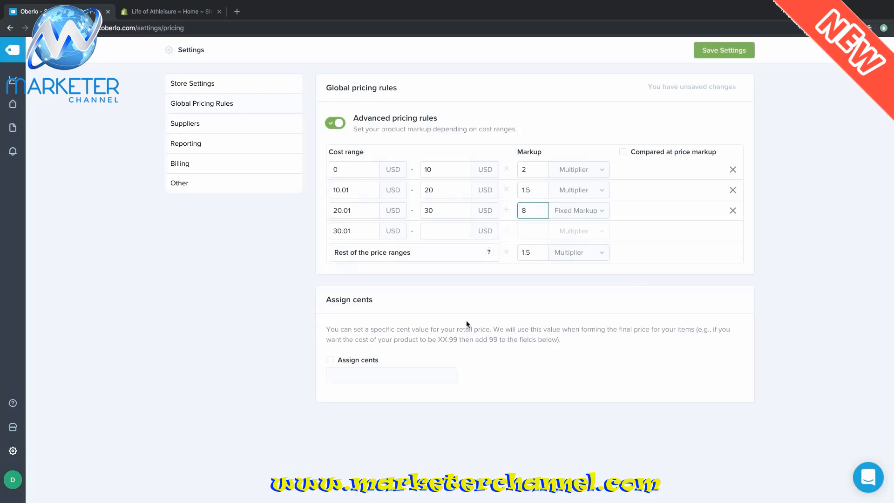
- Assign 99 cents to all retail prices and save the pricing settings
left_click(330, 361)
left_click(356, 375)
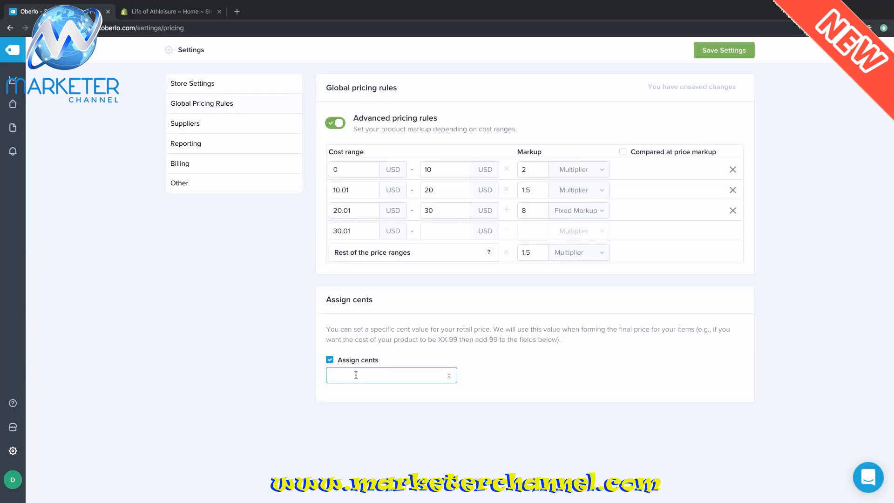
type("99")
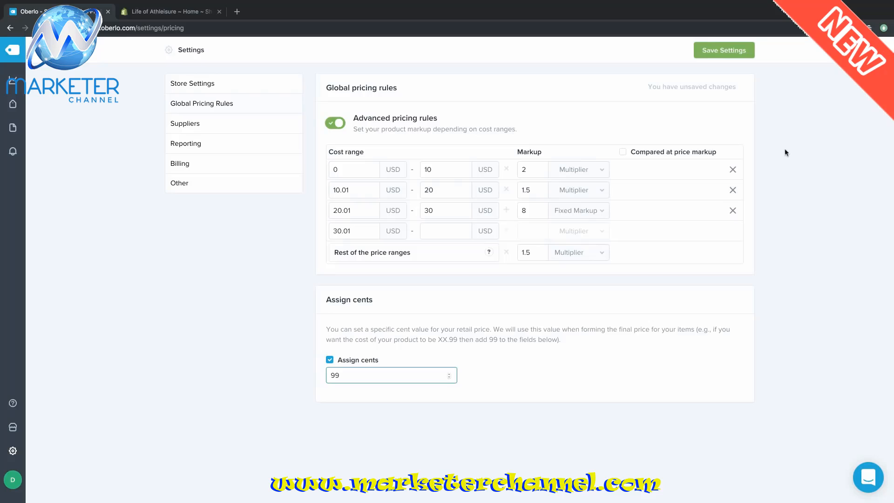
left_click(718, 54)
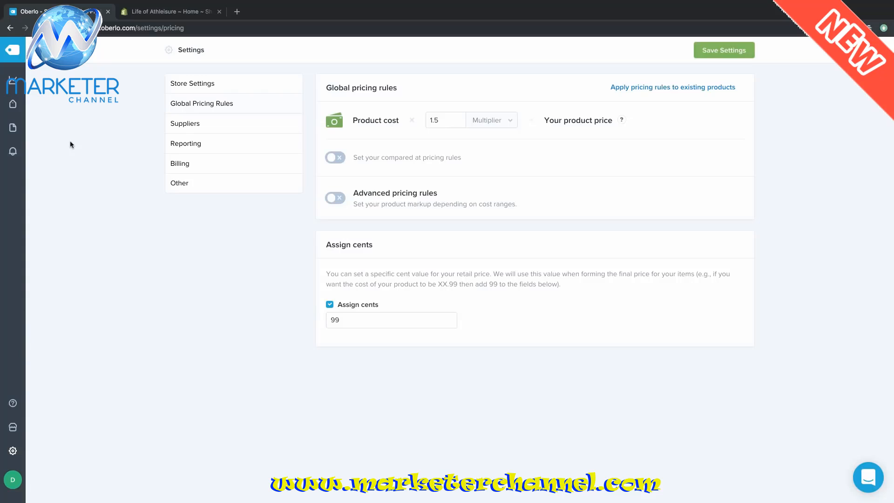
- Select all three products in Oberlo's import list and import them into the store
mouse_move(14, 105)
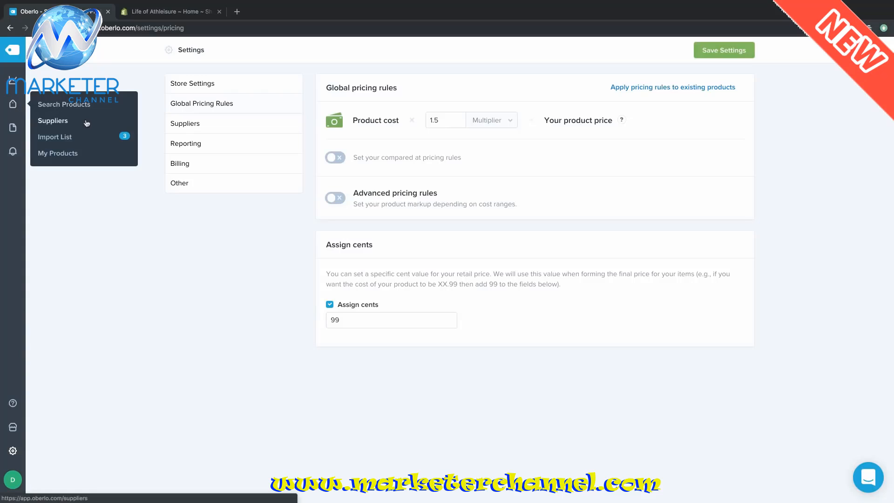
left_click(102, 142)
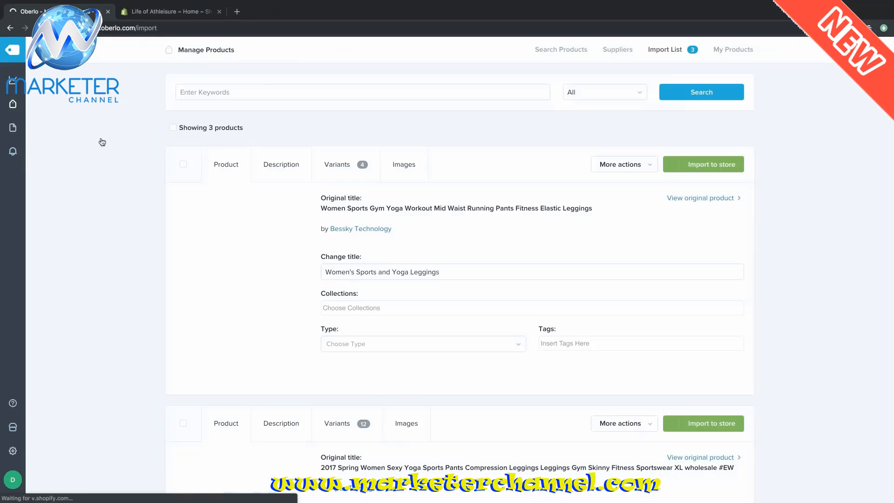
scroll(767, 238, "down", 3)
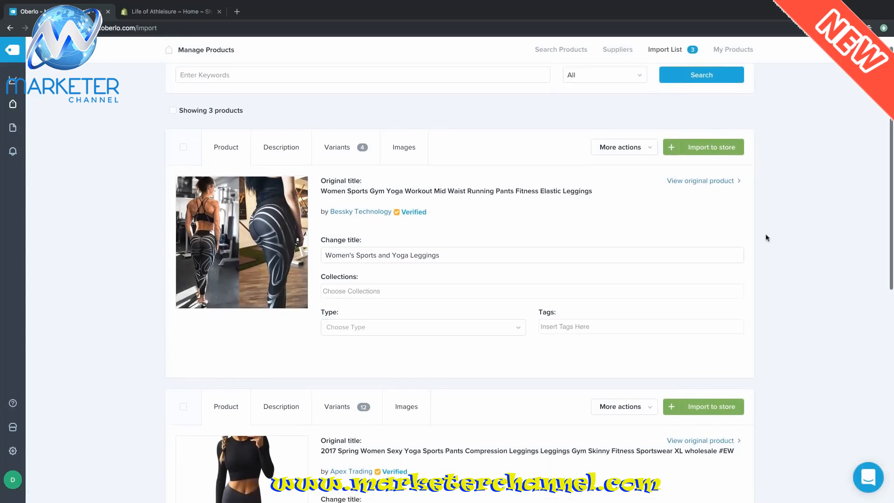
scroll(767, 238, "down", 6)
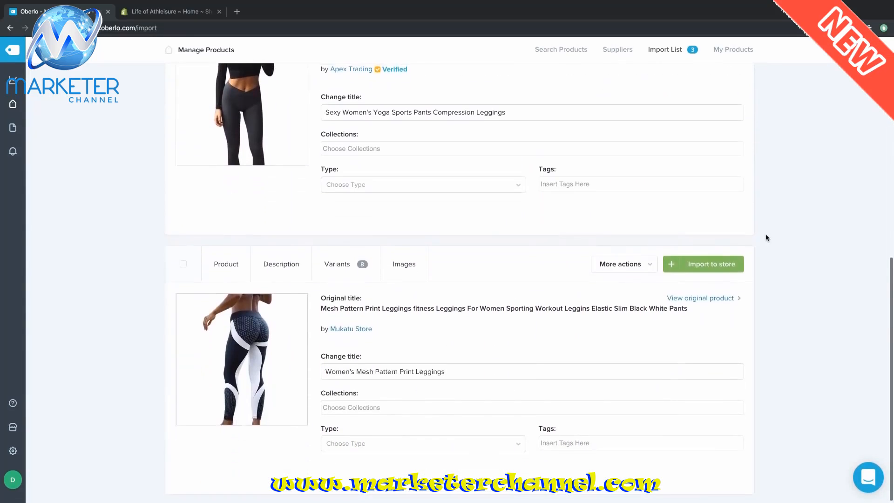
scroll(766, 236, "up", 9)
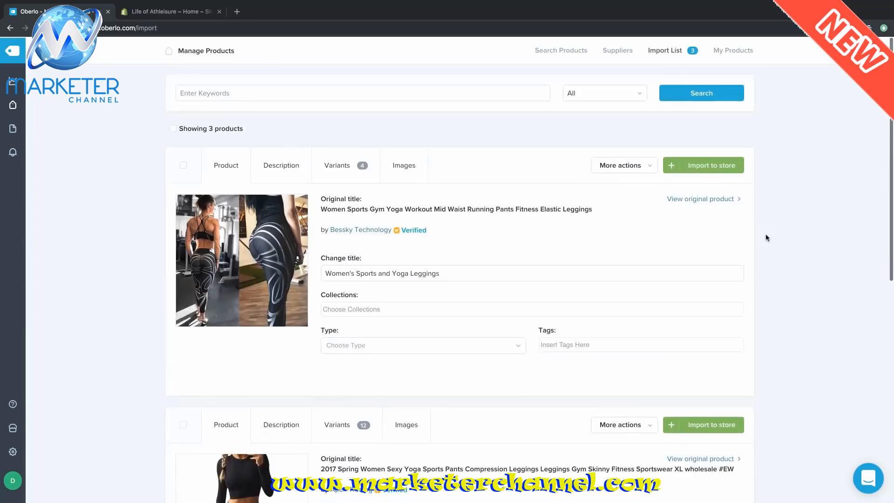
left_click(172, 128)
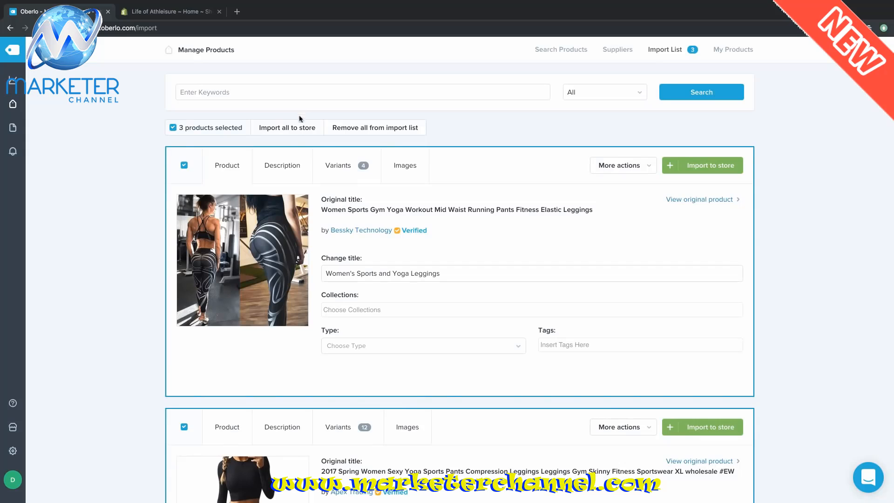
left_click(297, 129)
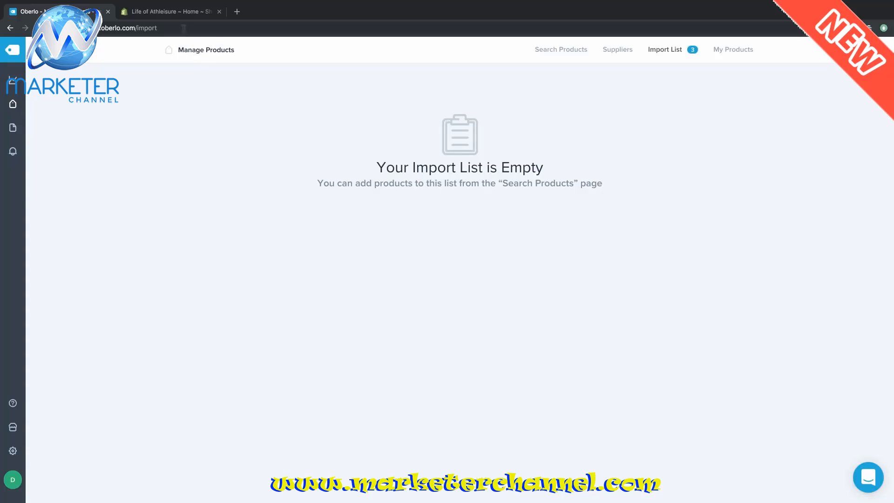
- Verify the three leggings products in Shopify admin, then view the Themes page with Debut current
left_click(176, 14)
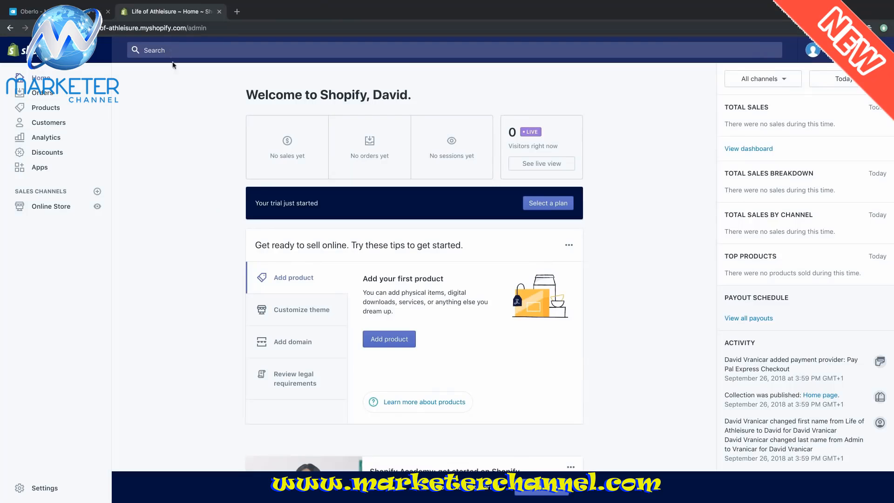
left_click(54, 110)
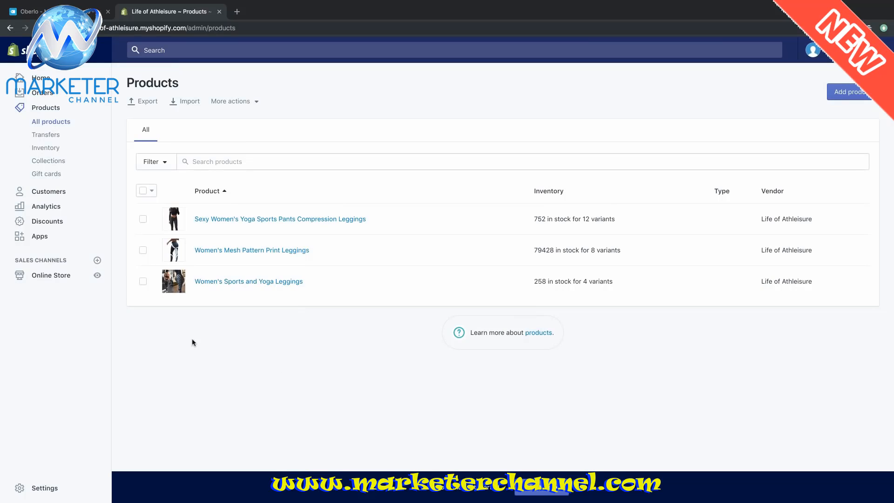
left_click(62, 277)
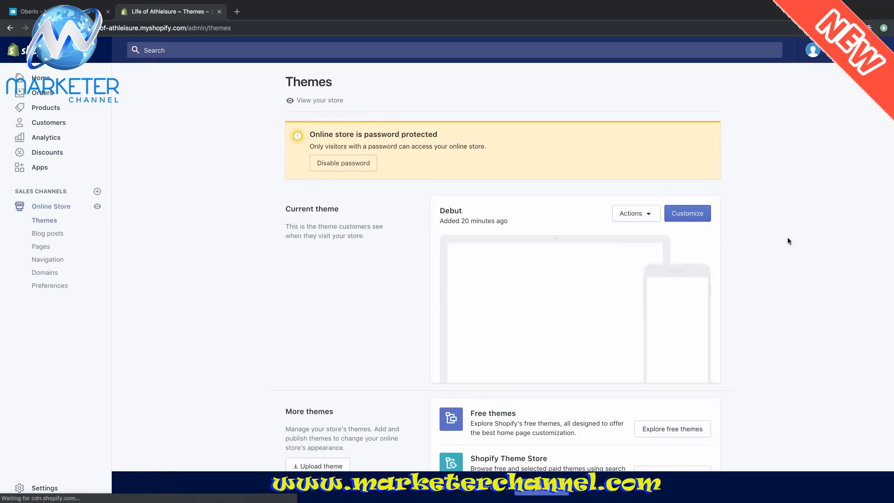
scroll(789, 240, "down", 1)
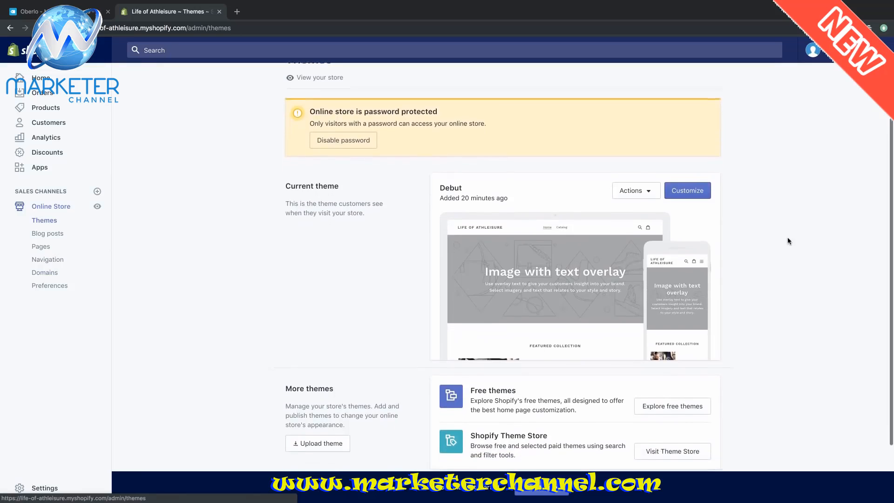
scroll(788, 241, "down", 3)
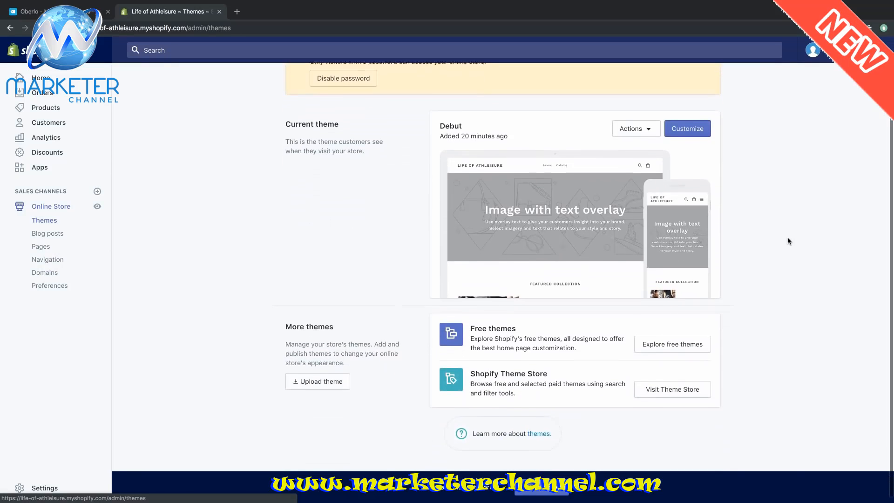
scroll(788, 241, "down", 1)
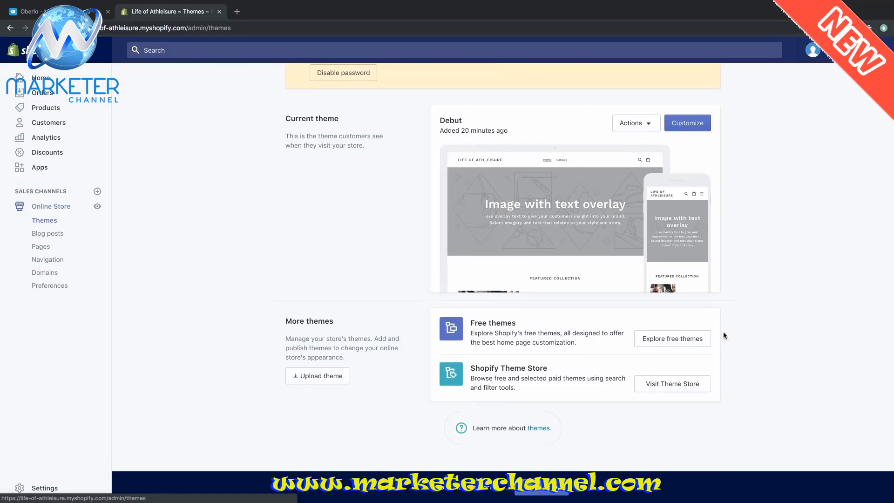
- Visit the Shopify Theme Store and browse the full theme catalogue
left_click(680, 387)
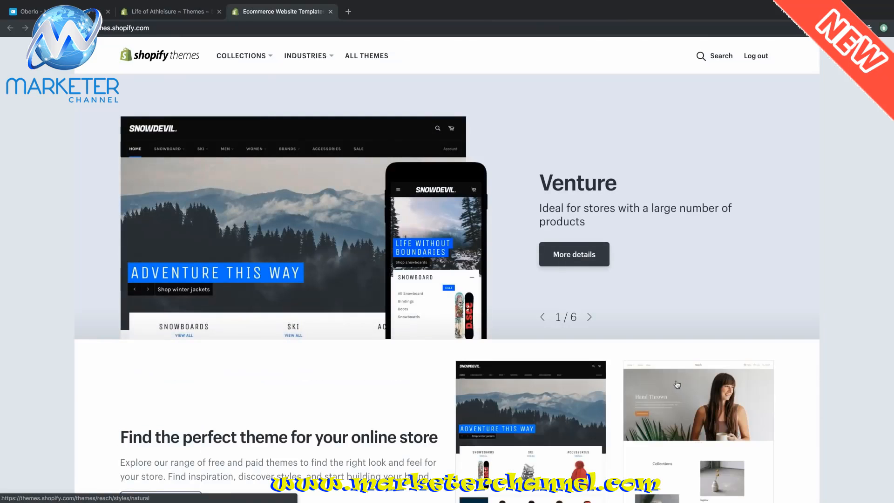
scroll(590, 229, "down", 6)
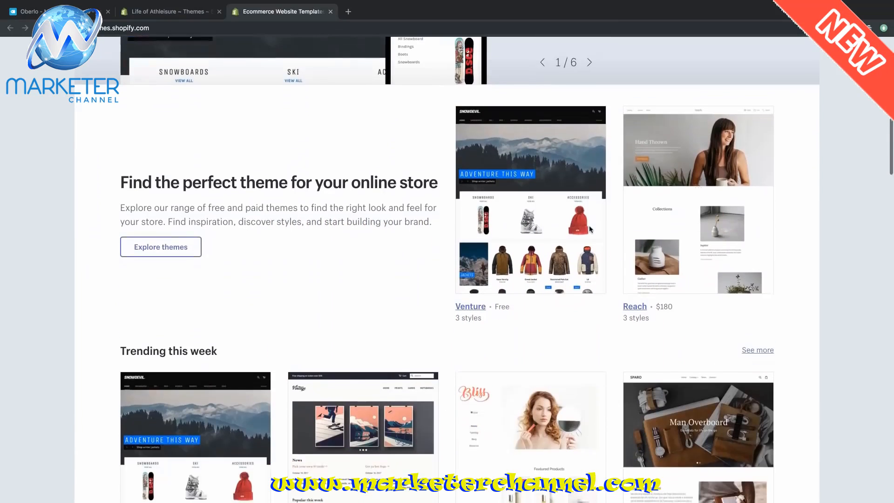
scroll(589, 229, "down", 1)
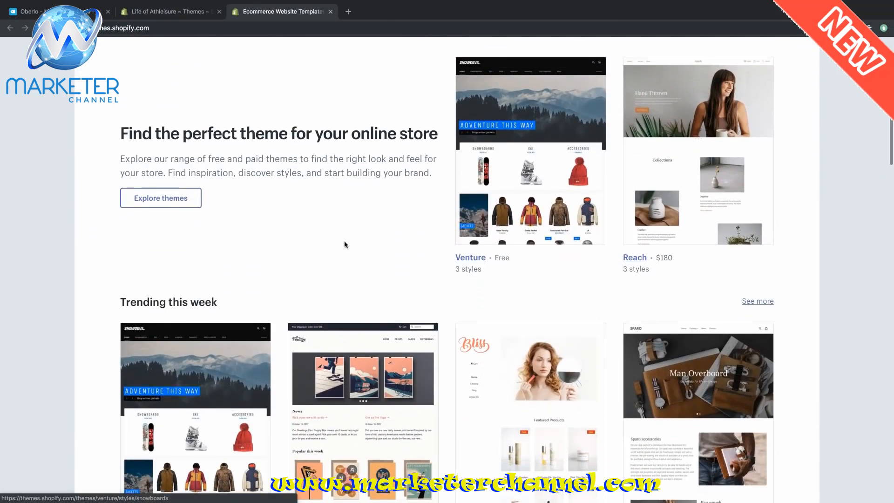
left_click(189, 199)
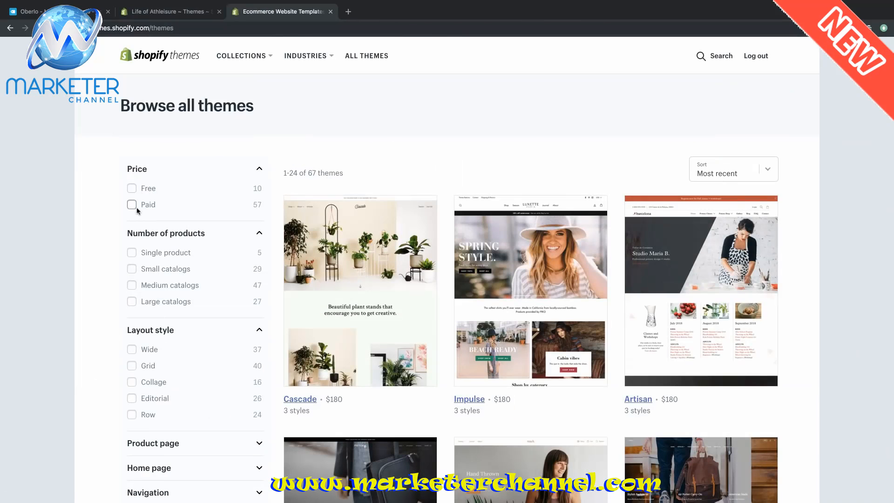
scroll(805, 213, "down", 7)
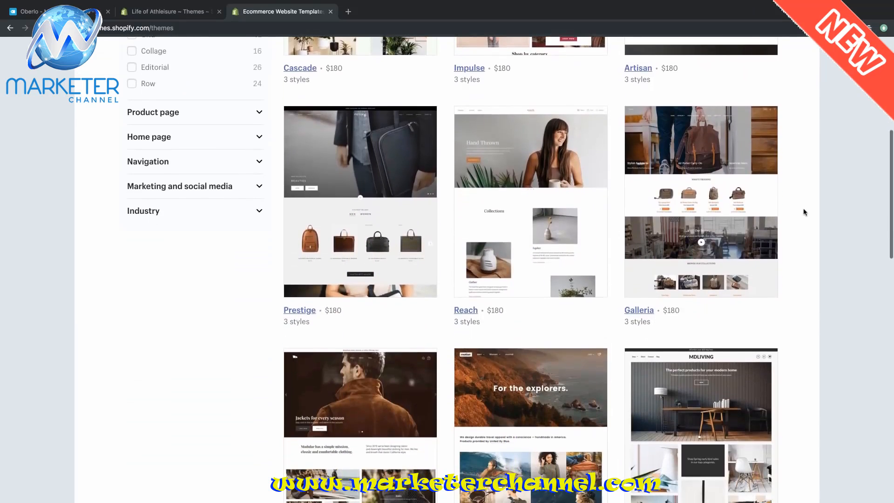
scroll(804, 213, "down", 1)
scroll(804, 212, "down", 4)
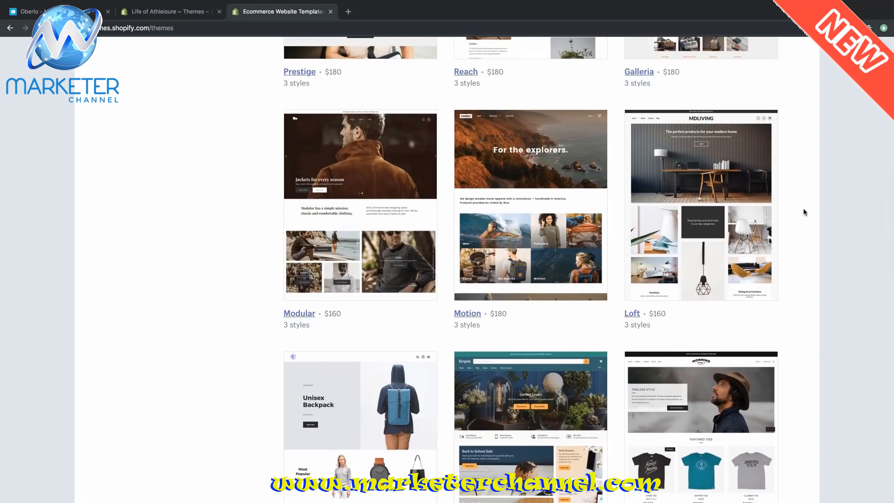
scroll(804, 212, "down", 6)
scroll(804, 212, "down", 1)
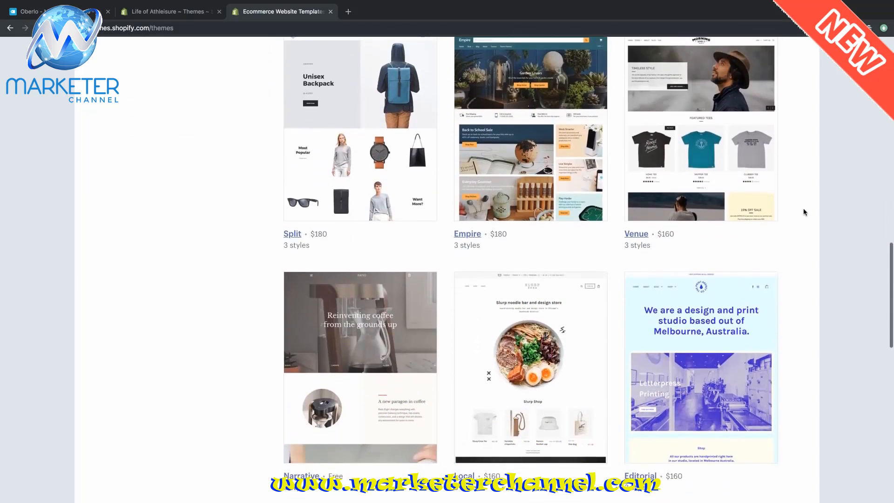
scroll(804, 211, "up", 20)
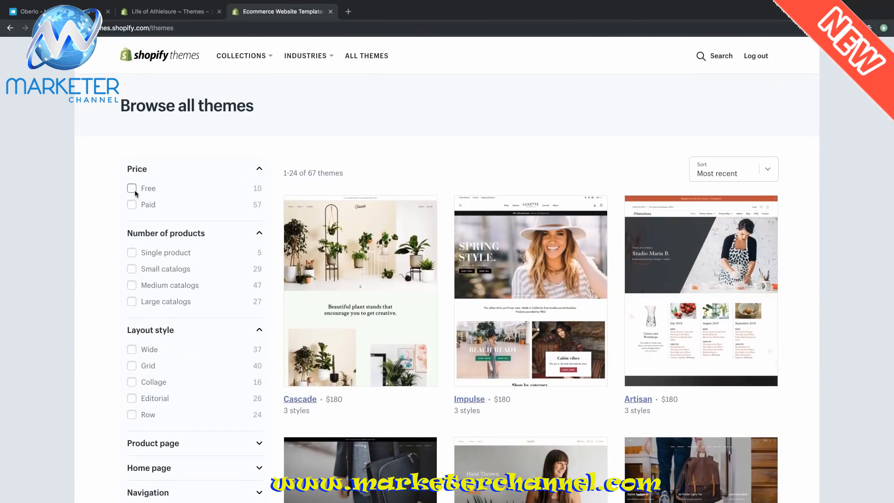
- Filter the catalogue by Free price to list the 10 free themes
left_click(135, 190)
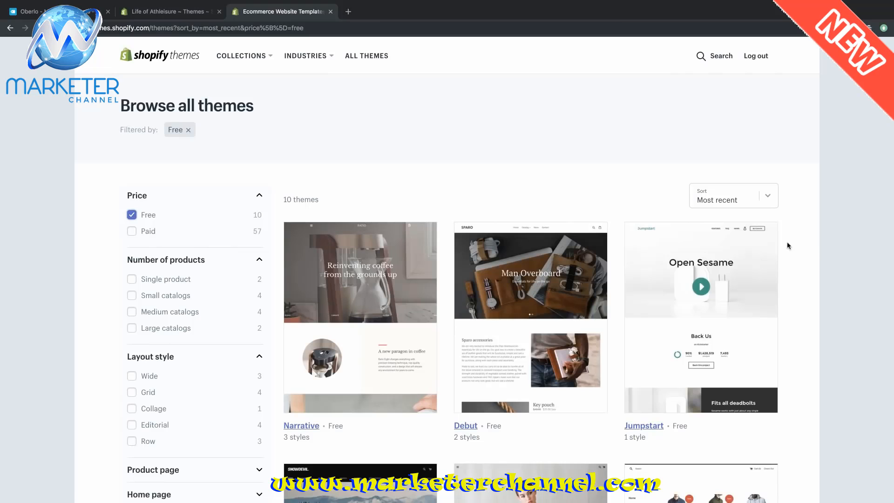
scroll(788, 246, "down", 2)
scroll(788, 246, "down", 6)
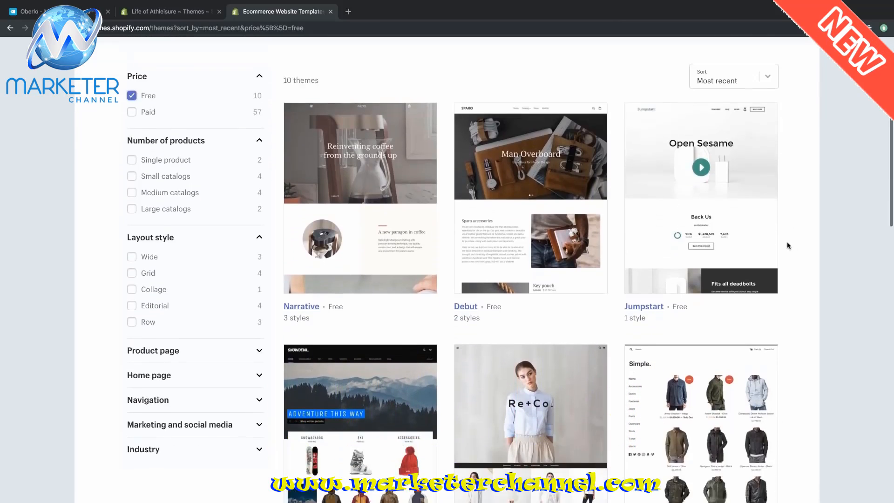
scroll(788, 245, "down", 3)
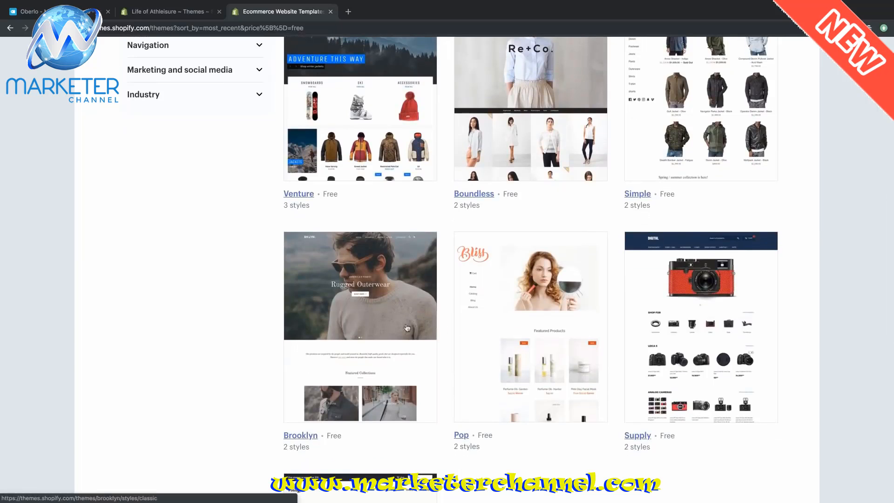
- Open the Brooklyn theme's page and select its Playful style
left_click(394, 327)
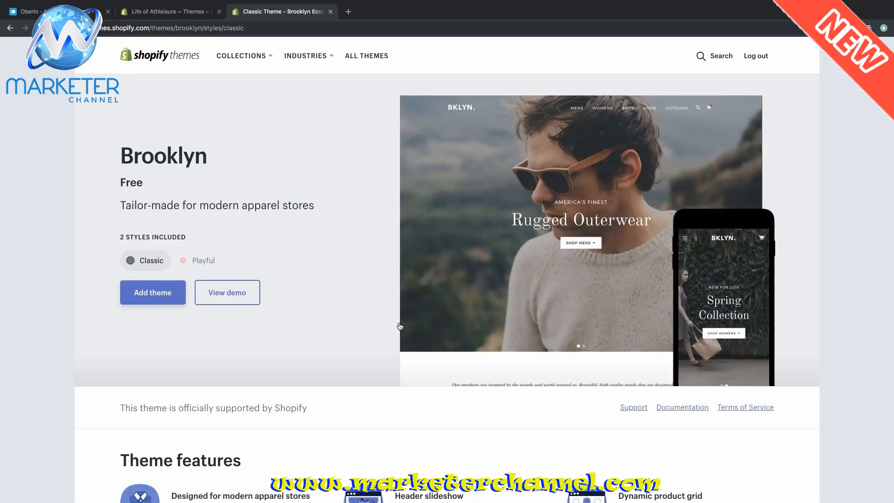
scroll(778, 279, "down", 5)
scroll(778, 278, "down", 5)
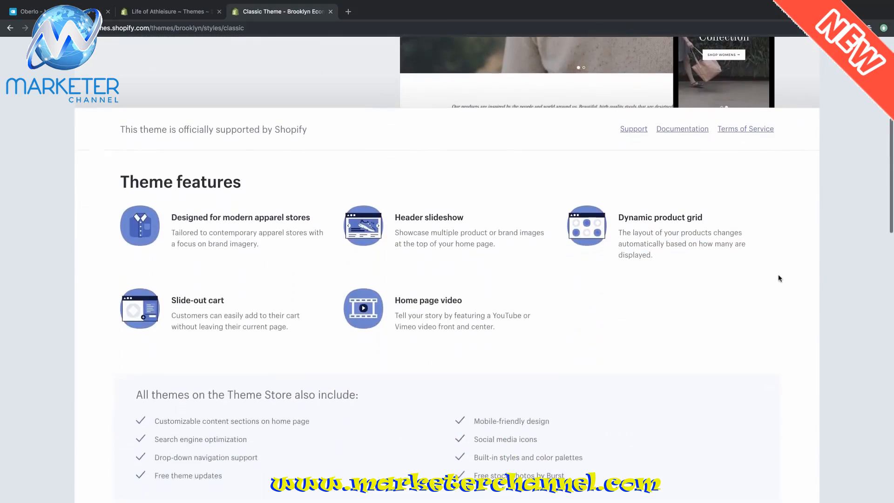
scroll(778, 278, "up", 8)
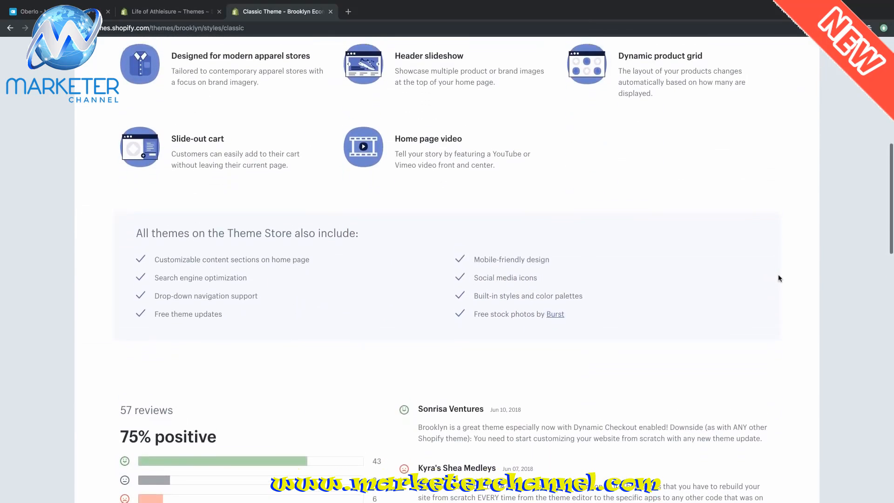
scroll(778, 279, "up", 2)
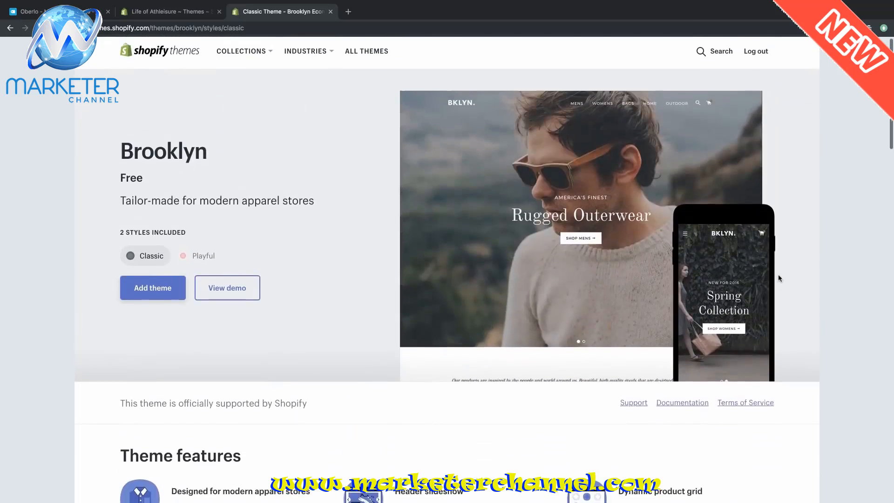
left_click(216, 269)
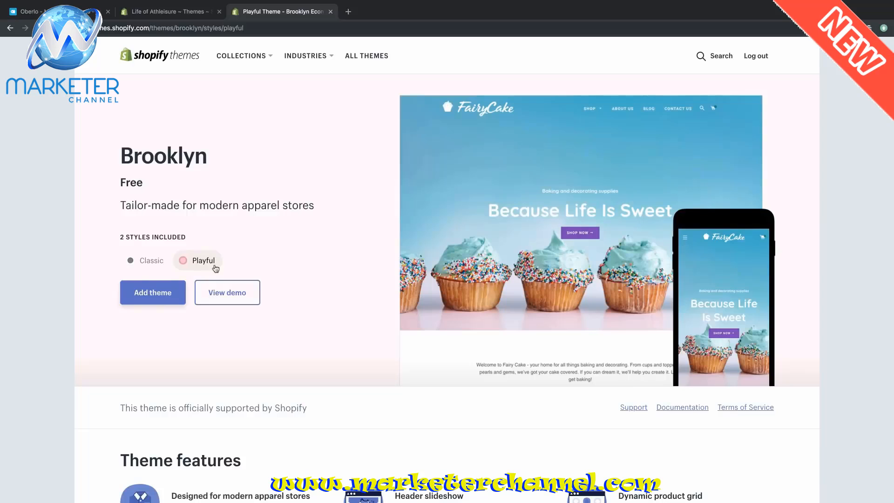
- Preview the Playful Brooklyn demo store and scroll through its homepage
left_click(233, 294)
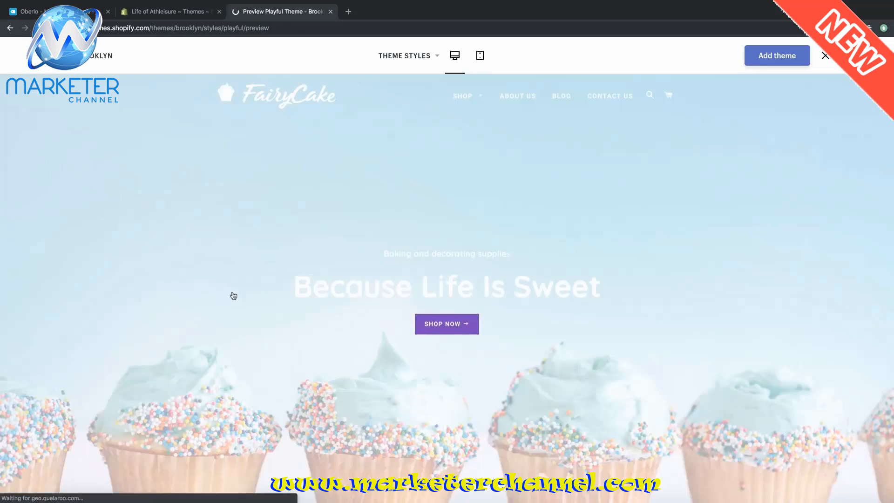
scroll(602, 218, "down", 3)
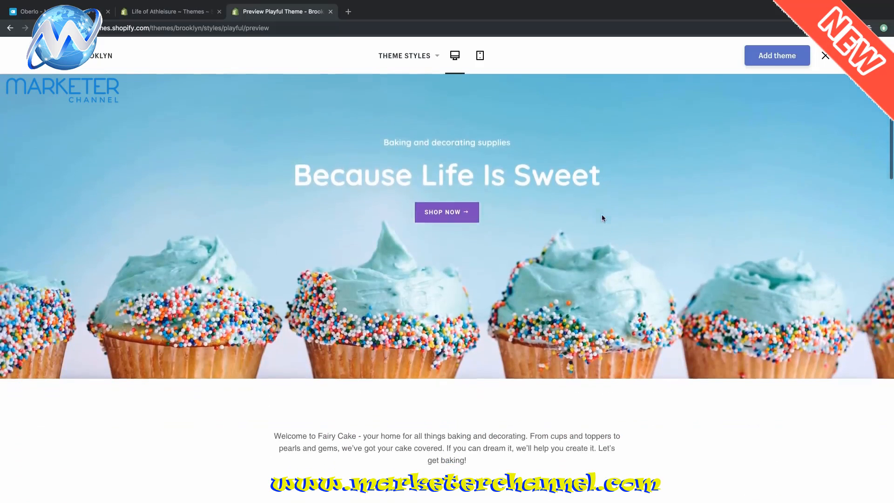
scroll(602, 217, "down", 10)
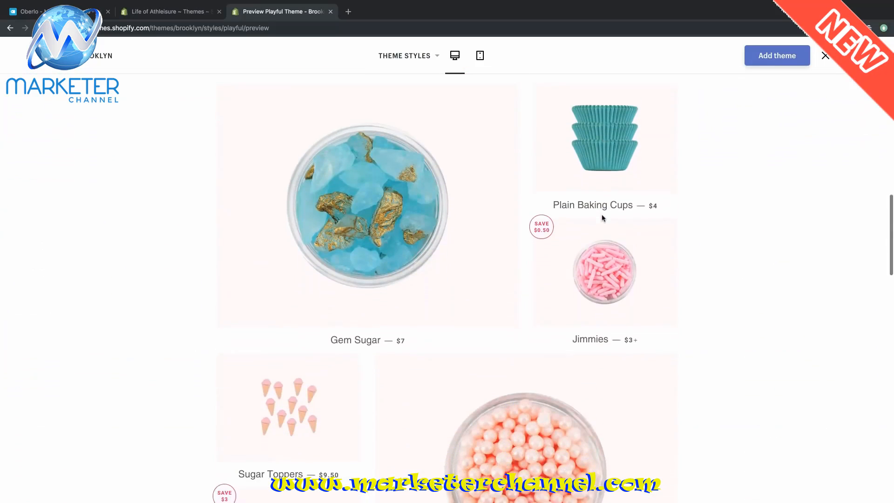
scroll(603, 218, "down", 6)
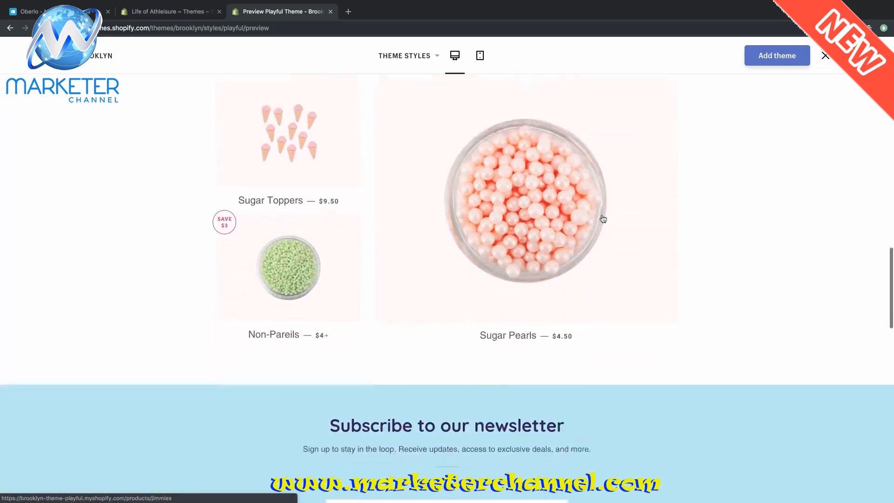
scroll(603, 218, "down", 1)
scroll(603, 218, "up", 1)
- Look over the demo's Sugar Pearls product page, then return to Brooklyn's theme page
left_click(603, 219)
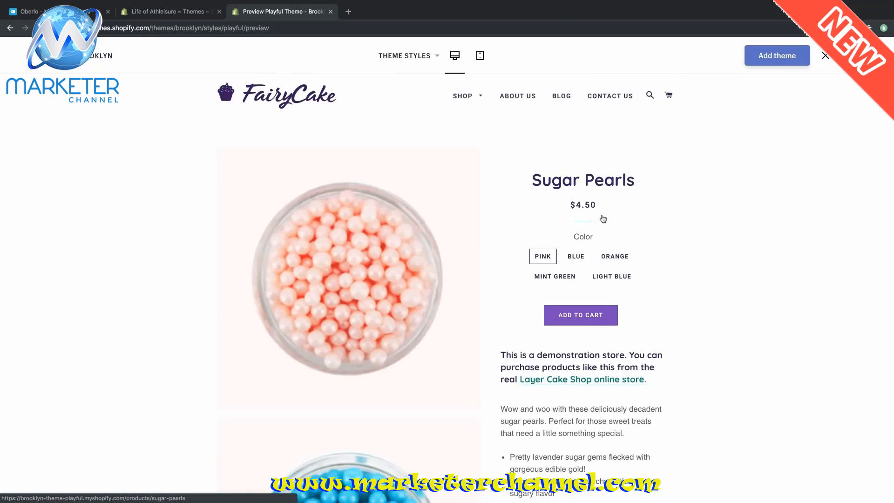
scroll(603, 219, "down", 2)
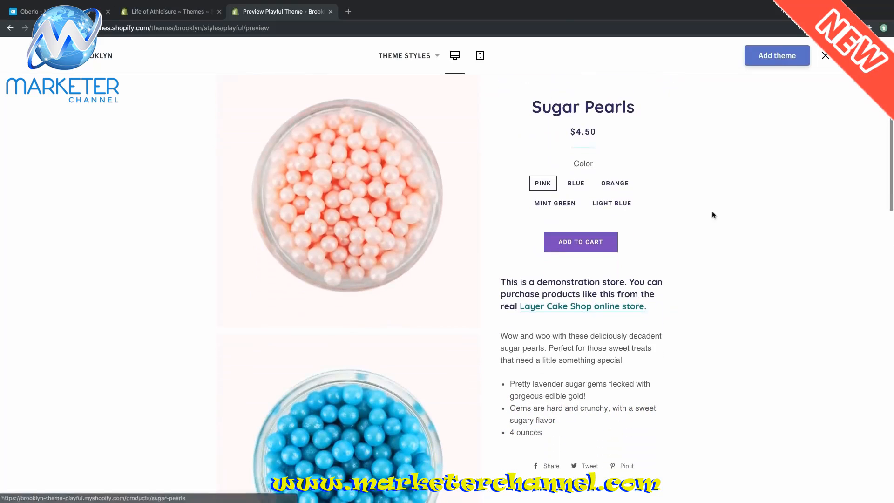
scroll(713, 215, "down", 4)
scroll(713, 215, "down", 10)
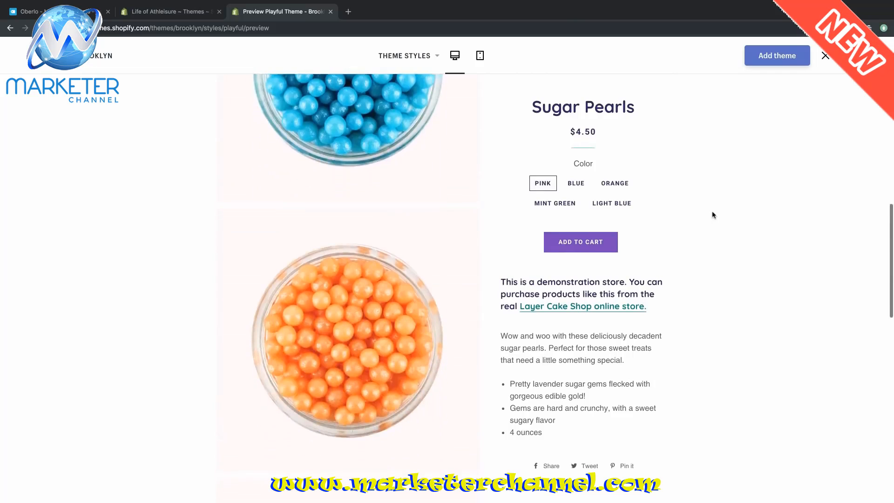
scroll(712, 214, "up", 8)
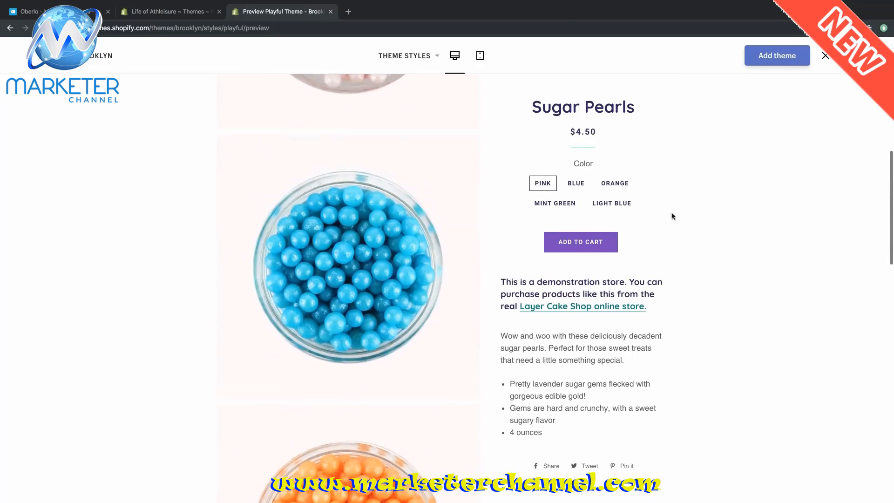
left_click(88, 66)
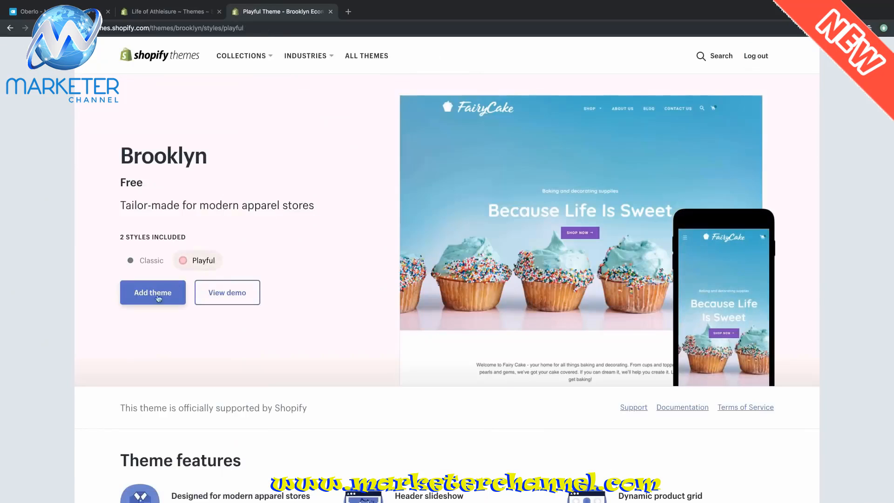
- Add the free Brooklyn theme to the store and confirm it appears under More themes
left_click(156, 298)
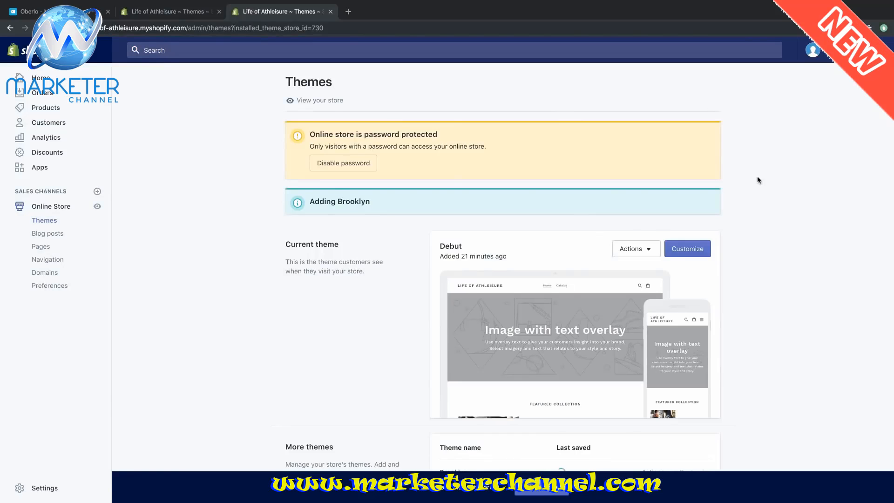
scroll(759, 177, "down", 3)
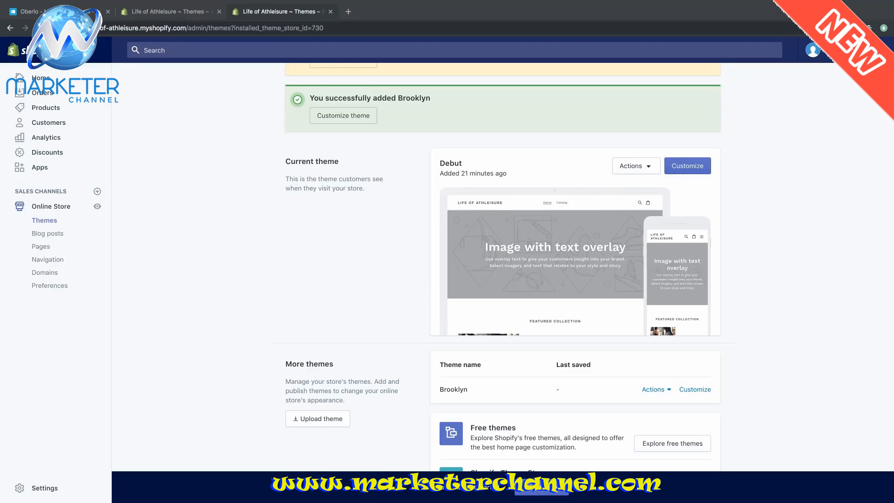
scroll(797, 272, "down", 1)
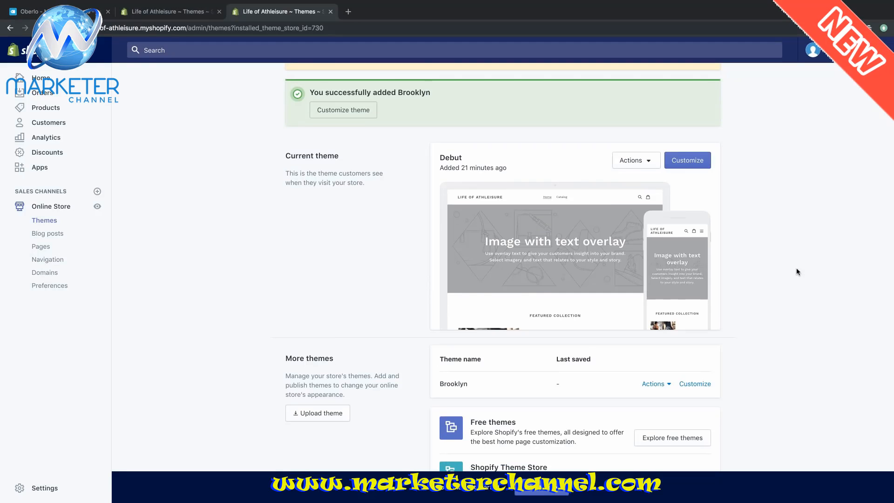
- Publish Brooklyn from its Actions menu, confirming it replaces Debut as the live theme
left_click(664, 382)
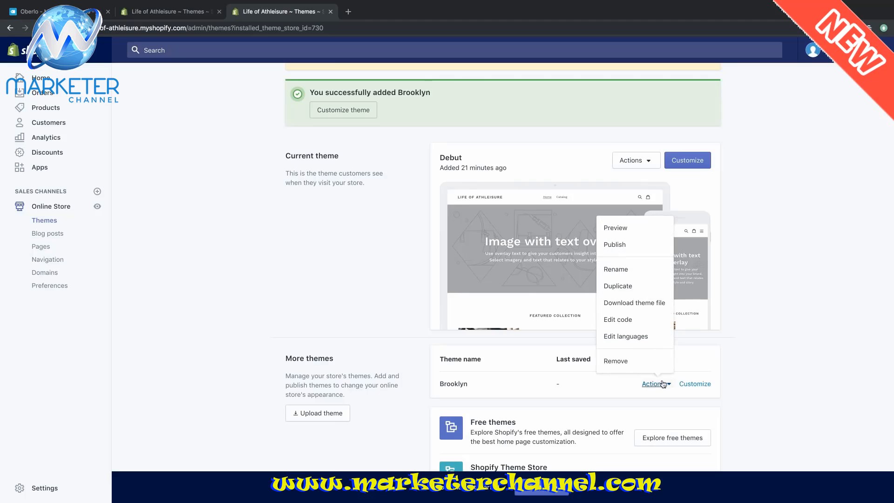
left_click(634, 245)
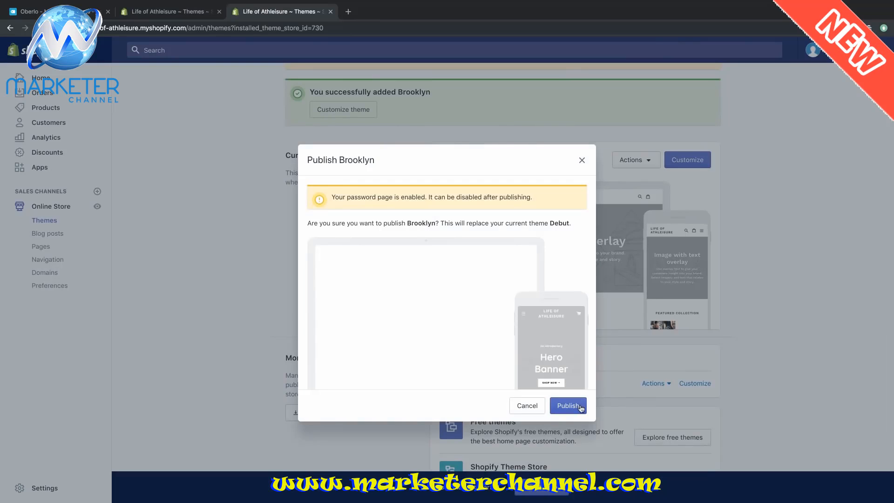
left_click(581, 408)
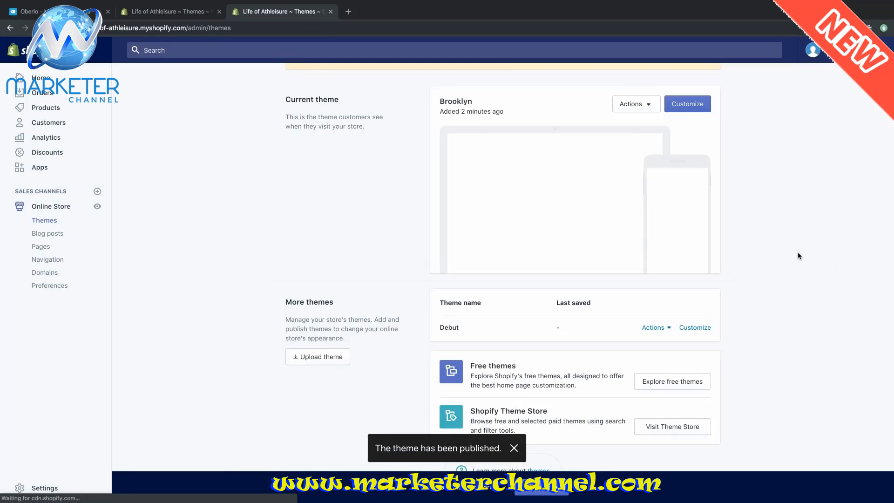
scroll(798, 255, "up", 5)
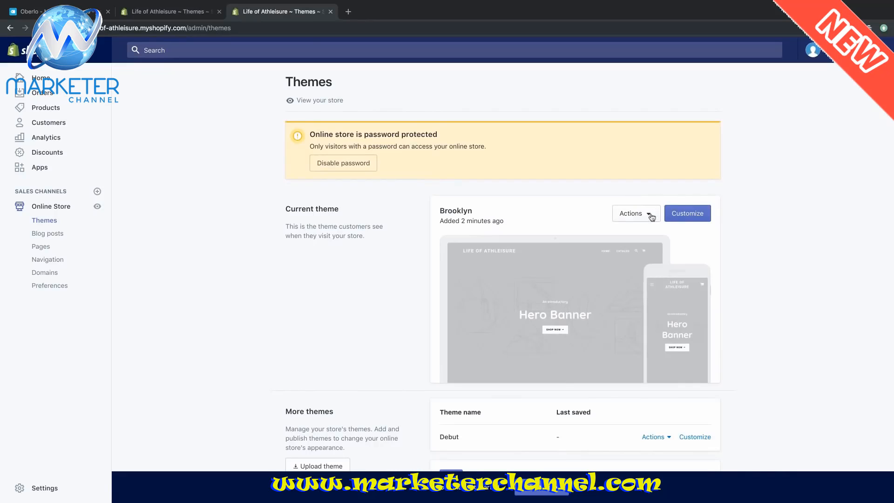
- Open Brooklyn in the theme editor and scroll the home page down to the €14,99 leggings
left_click(673, 214)
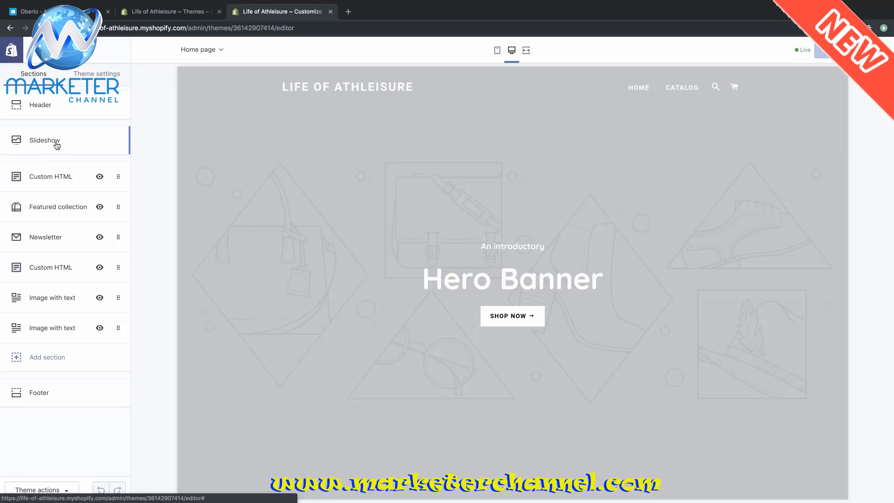
scroll(435, 225, "down", 10)
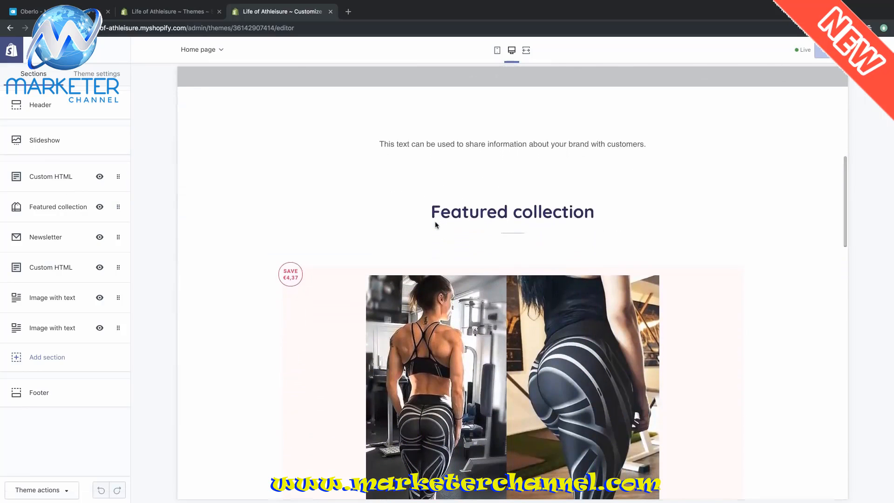
scroll(435, 225, "down", 5)
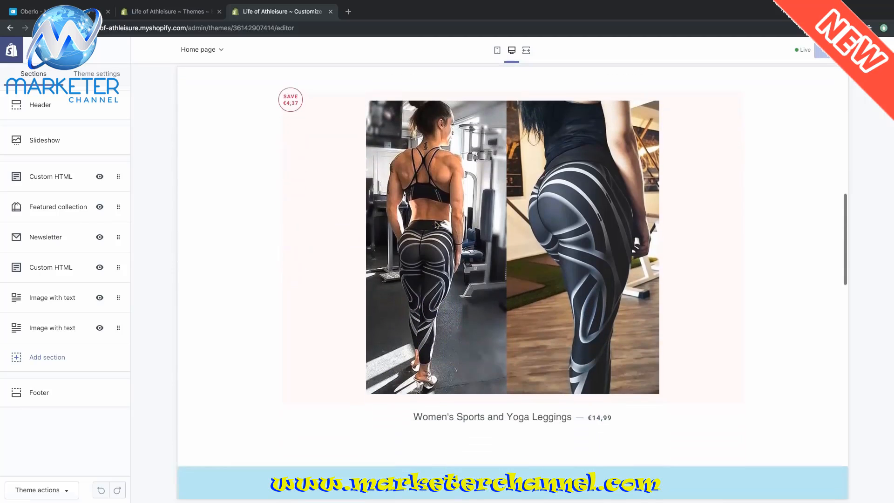
scroll(436, 224, "down", 5)
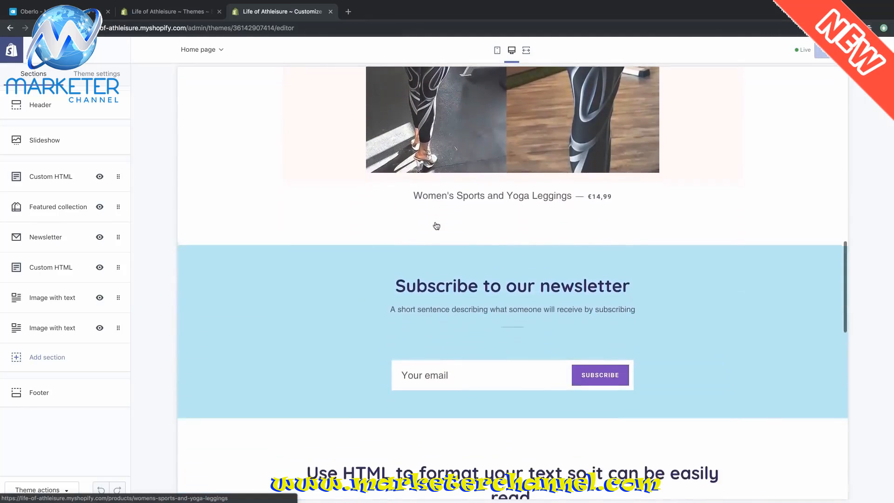
scroll(435, 225, "down", 7)
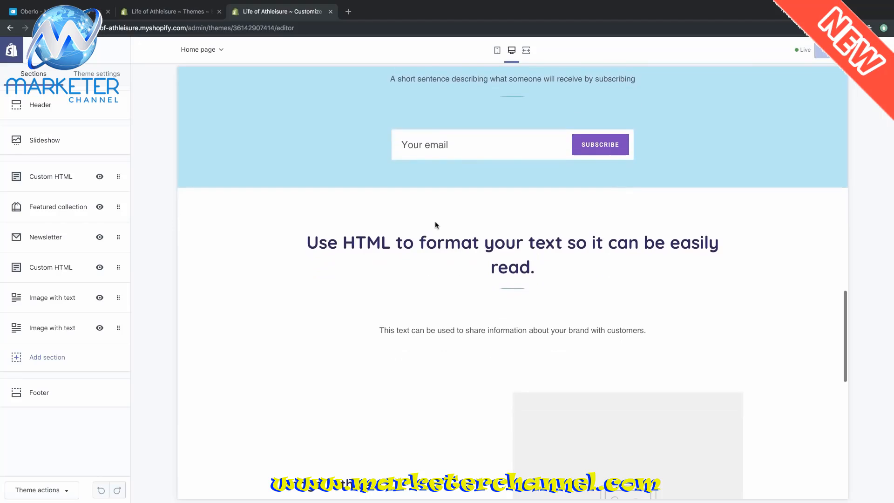
scroll(435, 225, "down", 10)
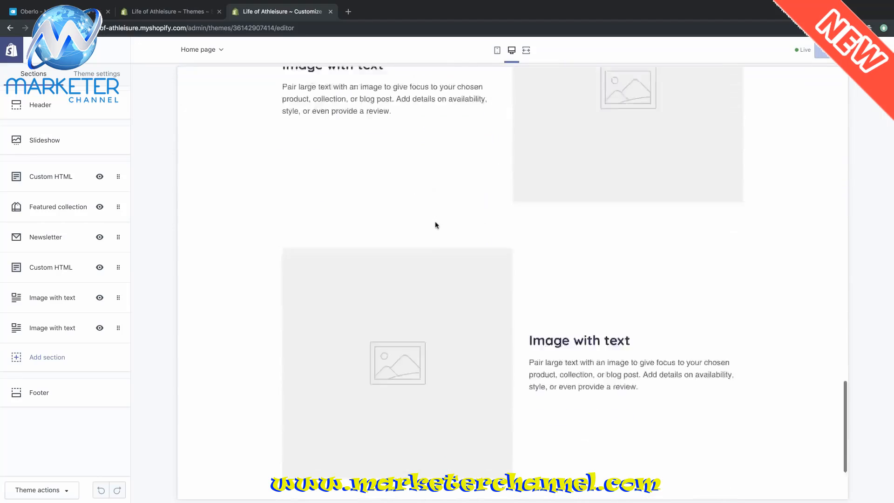
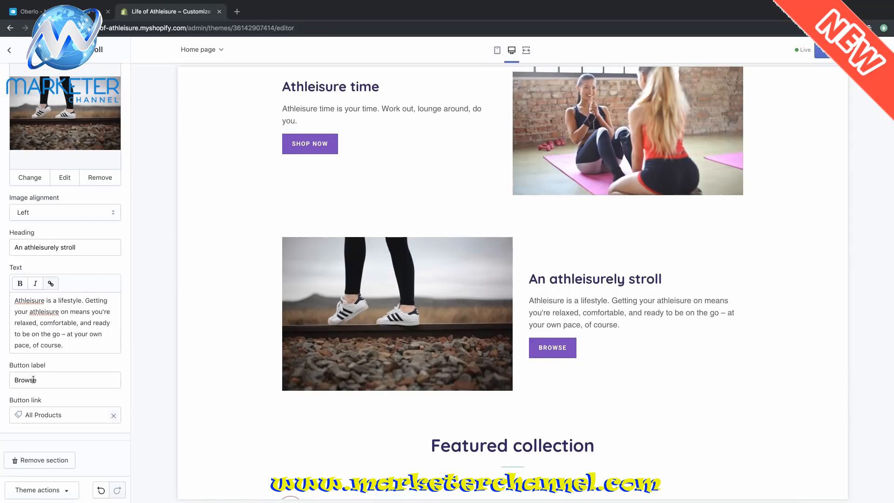
- Scroll back up through the An athleisurely stroll section settings to review its text and Browse button
scroll(116, 407, "up", 2)
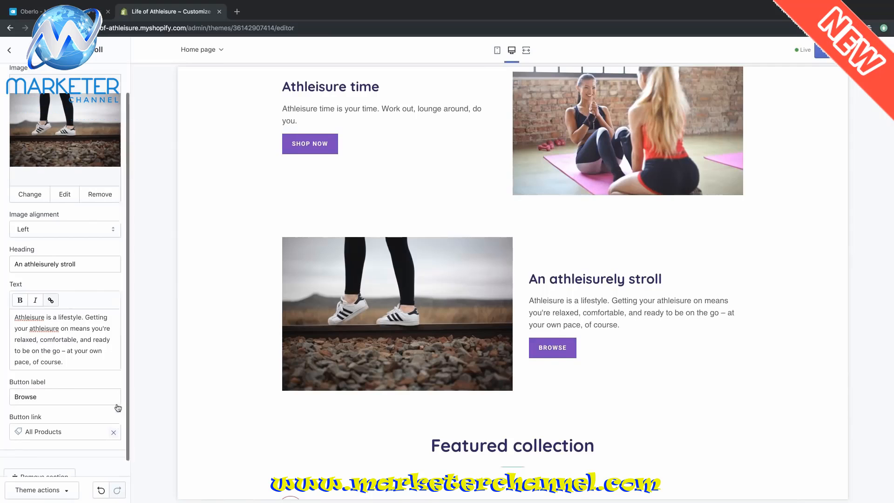
- Return to the home page sections list, review the preview, and try leaving the theme editor
left_click(15, 59)
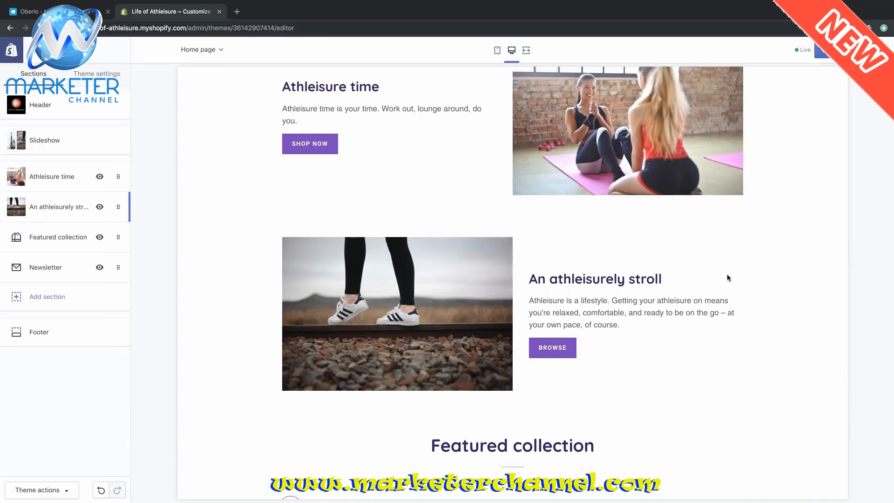
scroll(728, 278, "up", 10)
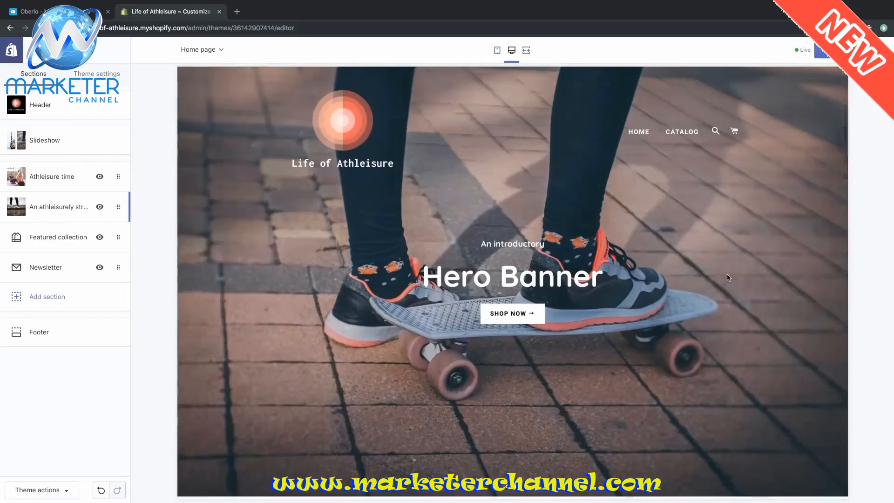
scroll(729, 278, "down", 10)
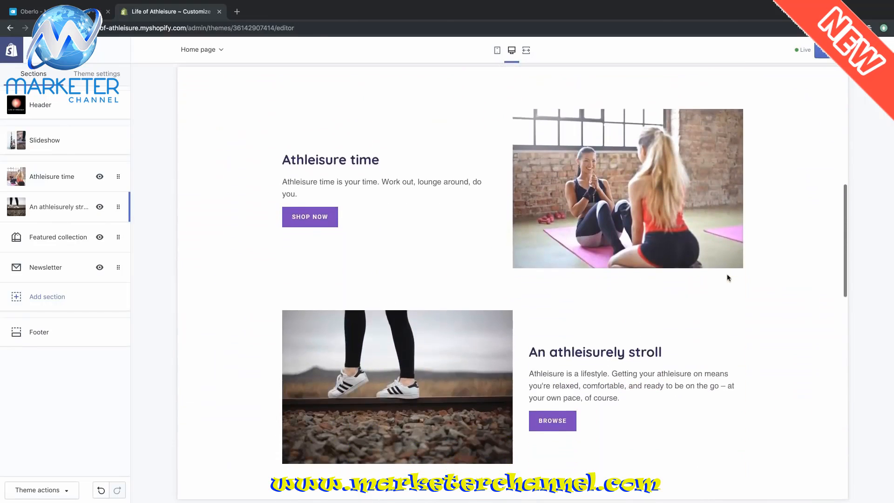
scroll(729, 278, "down", 3)
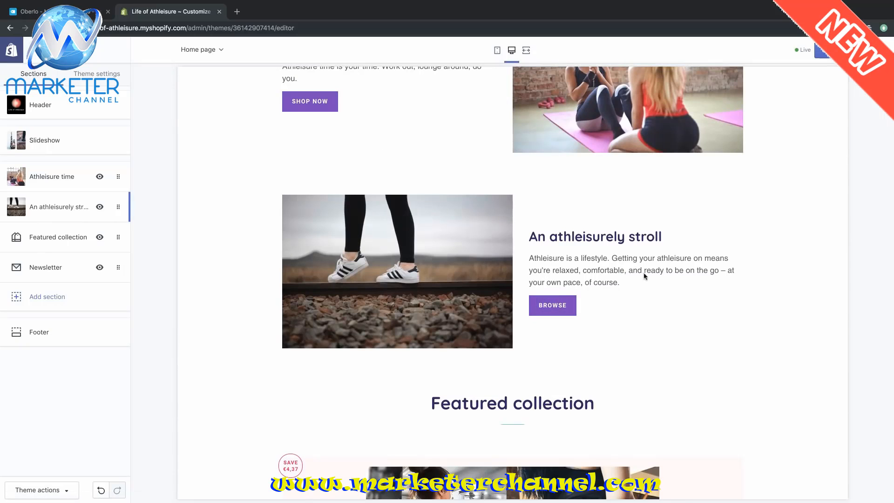
scroll(647, 280, "down", 2)
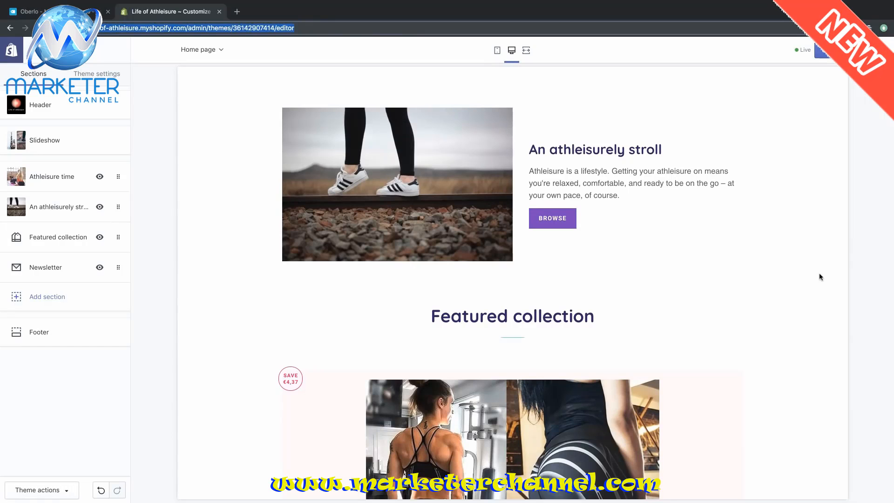
scroll(818, 275, "down", 5)
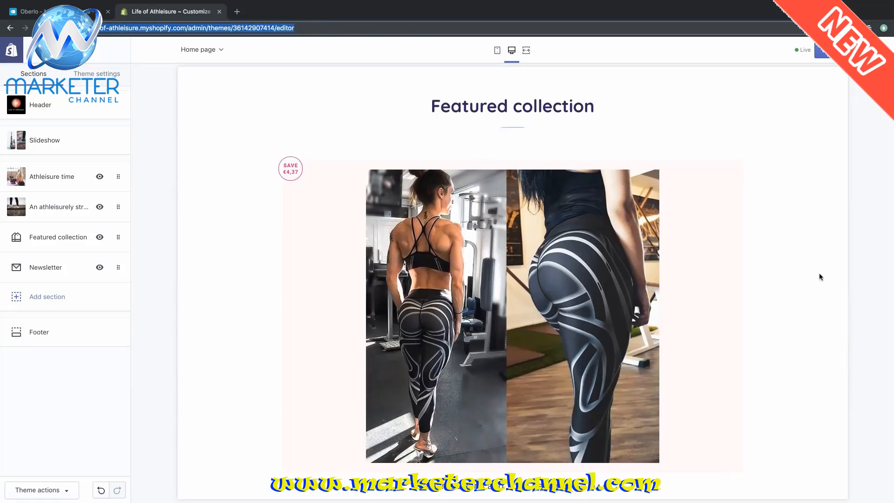
scroll(820, 276, "down", 1)
scroll(821, 276, "down", 1)
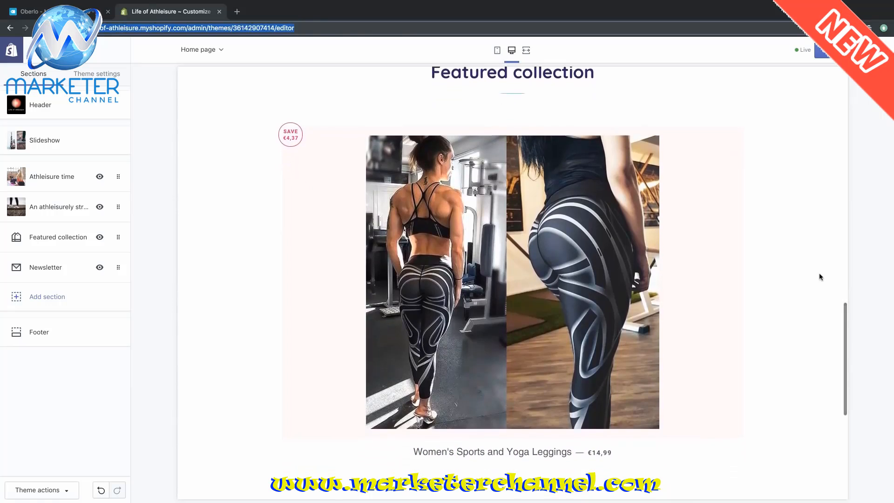
scroll(821, 276, "up", 3)
scroll(820, 277, "up", 15)
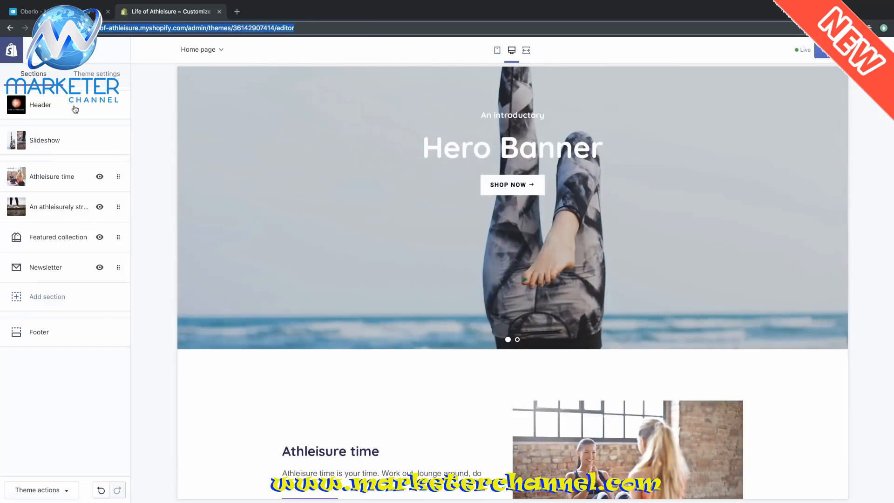
left_click(13, 55)
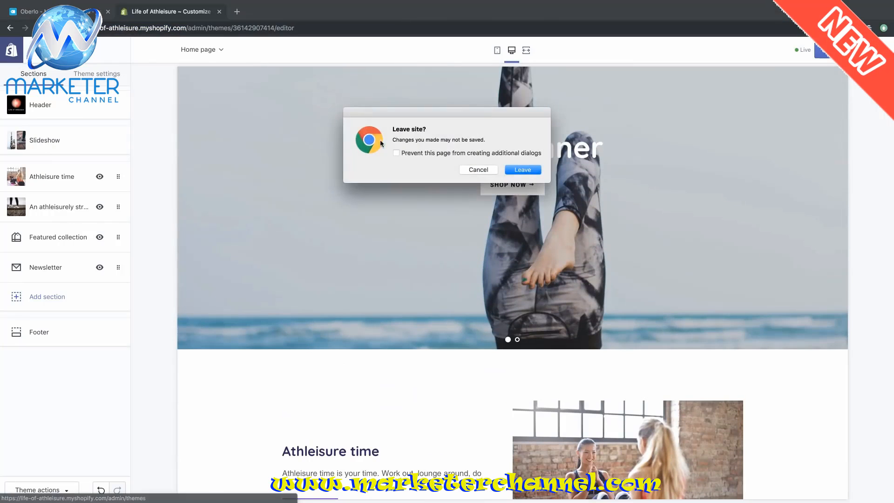
- Stay in the editor, save the theme changes, then go to Products > Collections
left_click(479, 170)
left_click(827, 56)
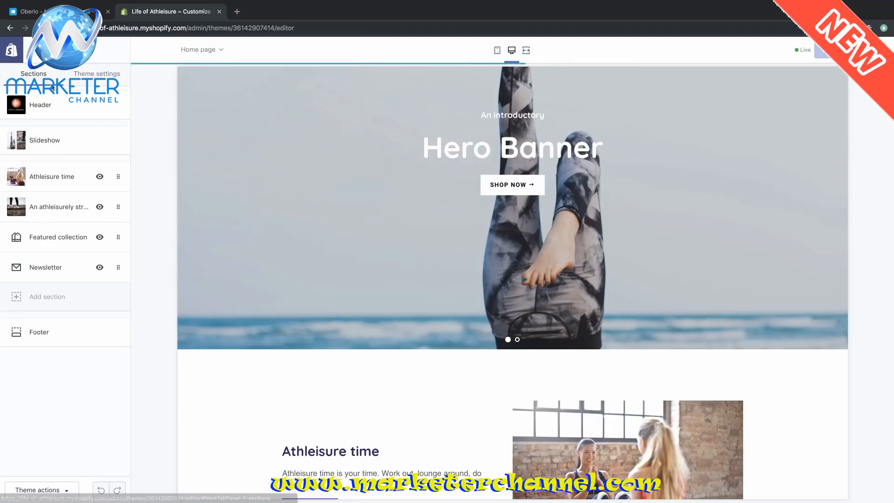
left_click(12, 51)
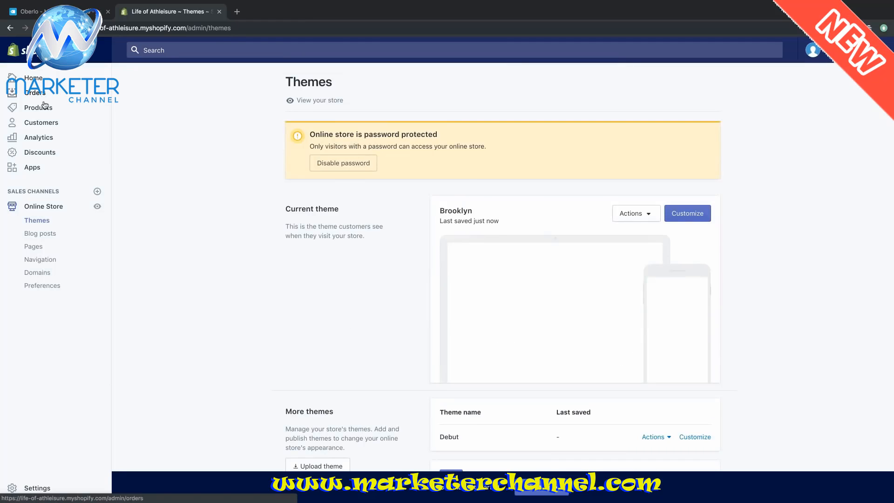
left_click(47, 109)
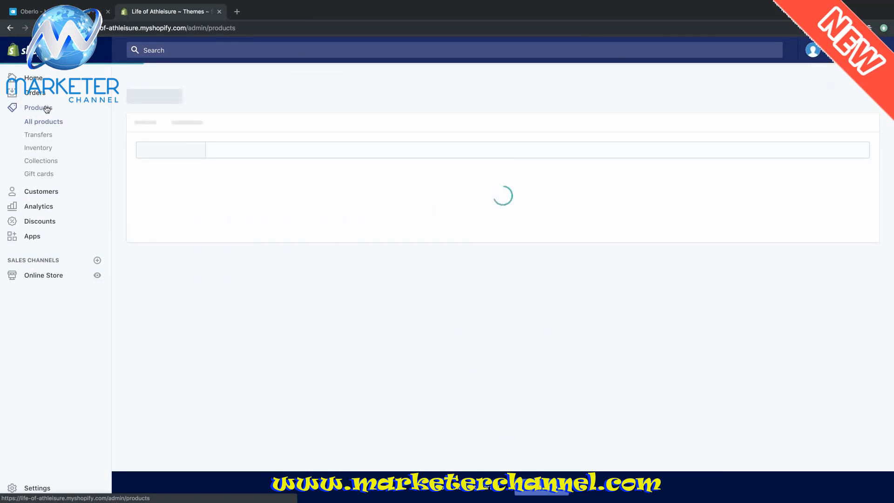
left_click(48, 165)
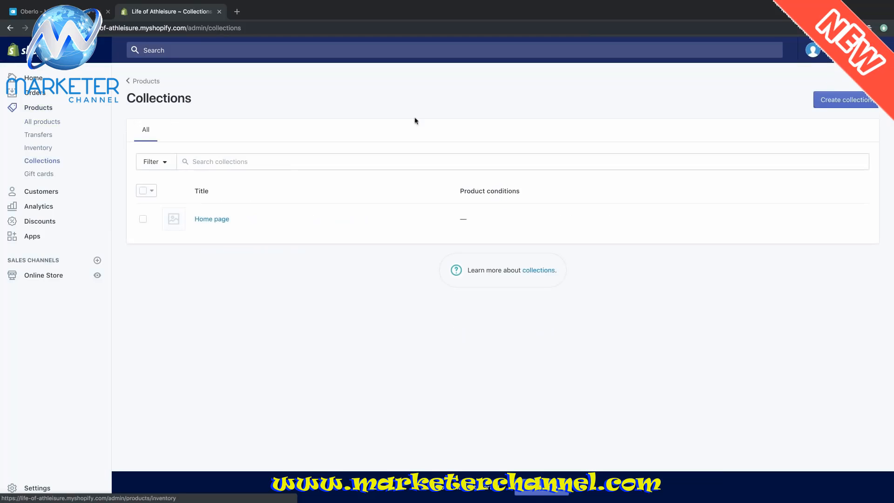
- Start a new collection titled Newest Items, described as the latest leggings for your athleisure time
left_click(838, 104)
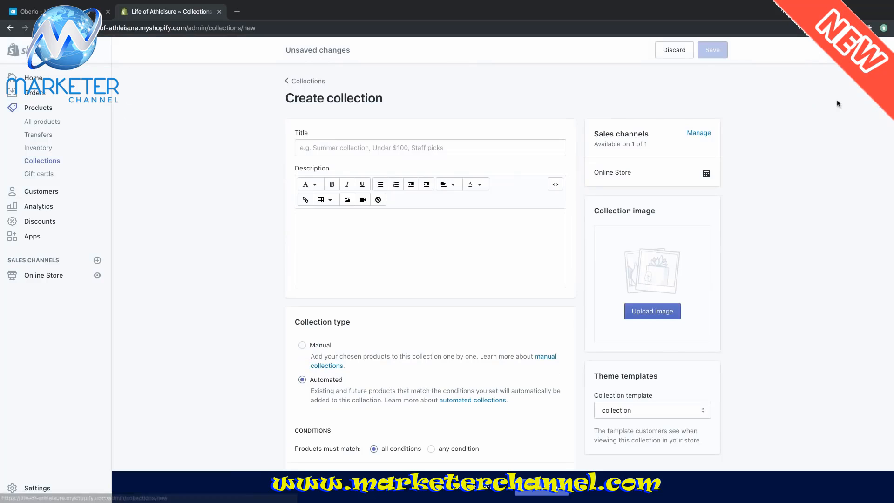
left_click(482, 147)
type("New")
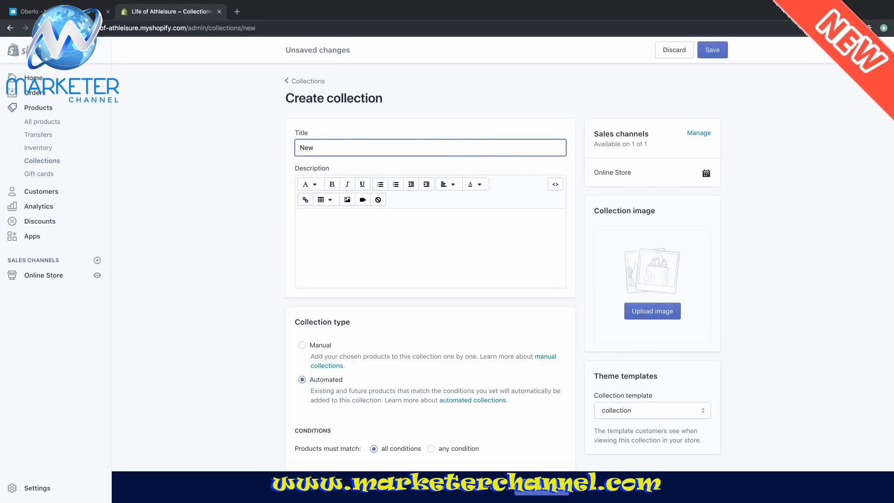
type("est Items")
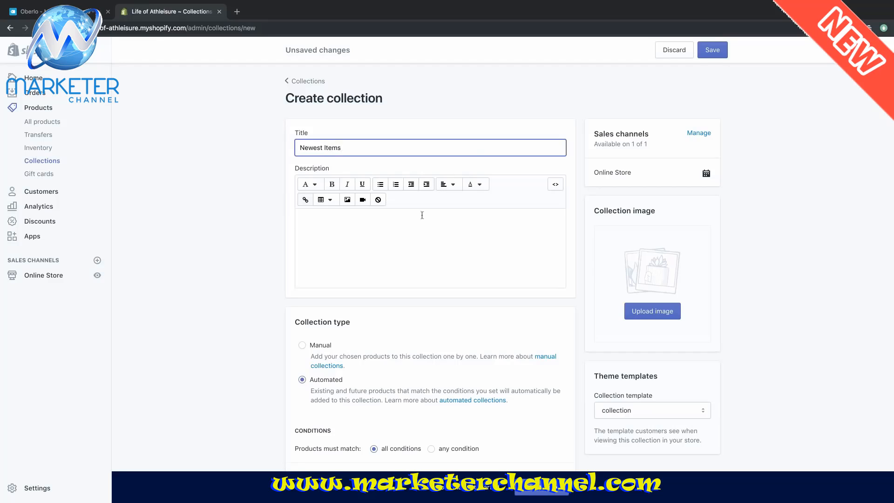
left_click(410, 242)
type("CHeck")
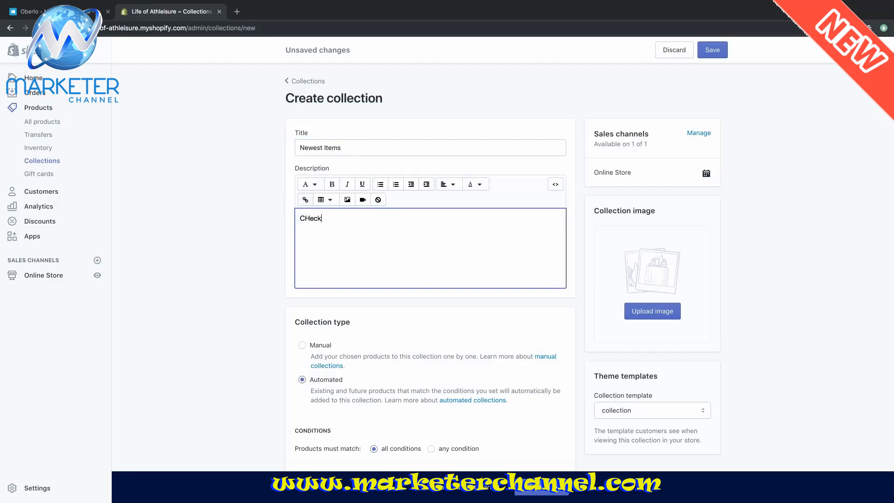
key("BackSpace")
key("BackSpace")
key("BackSpace")
key("BackSpace")
type("heck out the ")
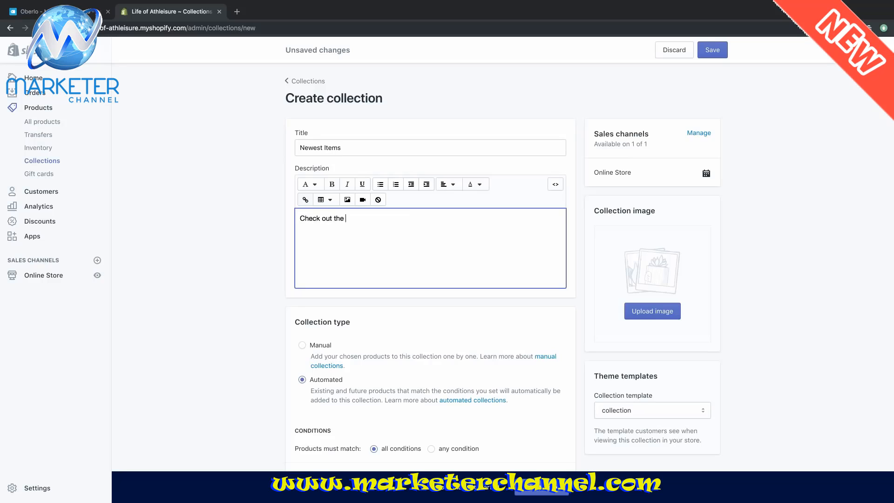
type("latest")
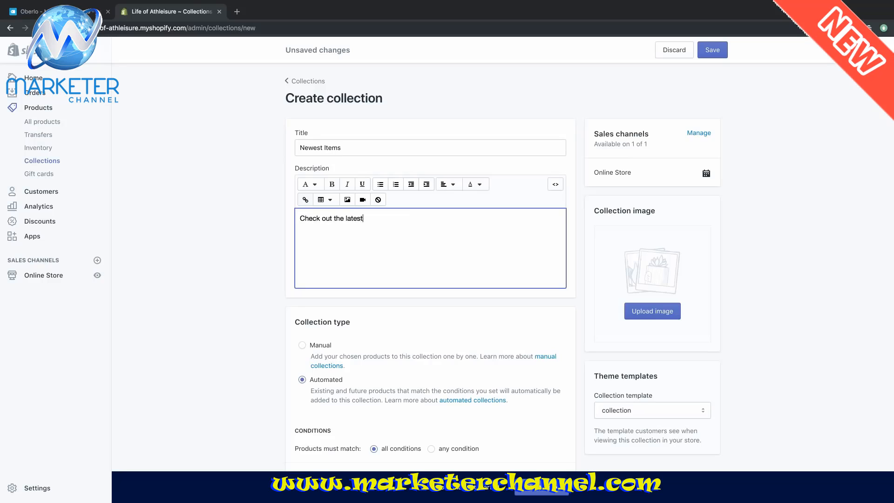
type(" leggings ")
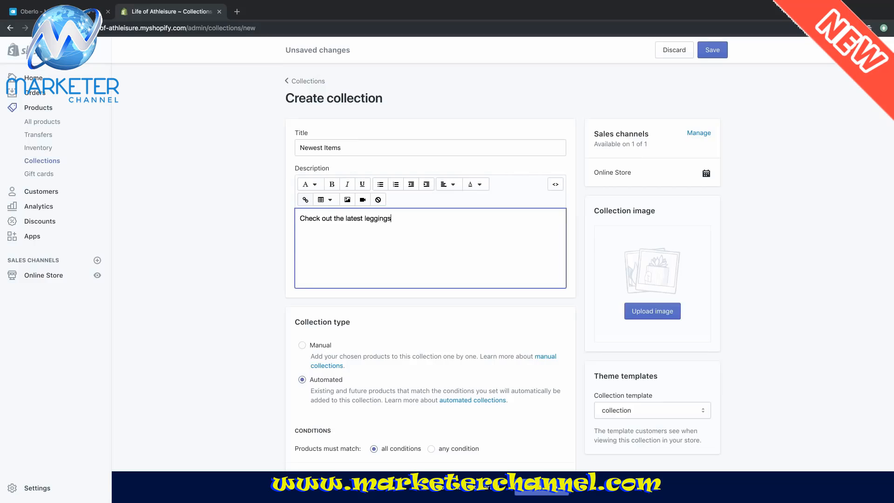
type("t")
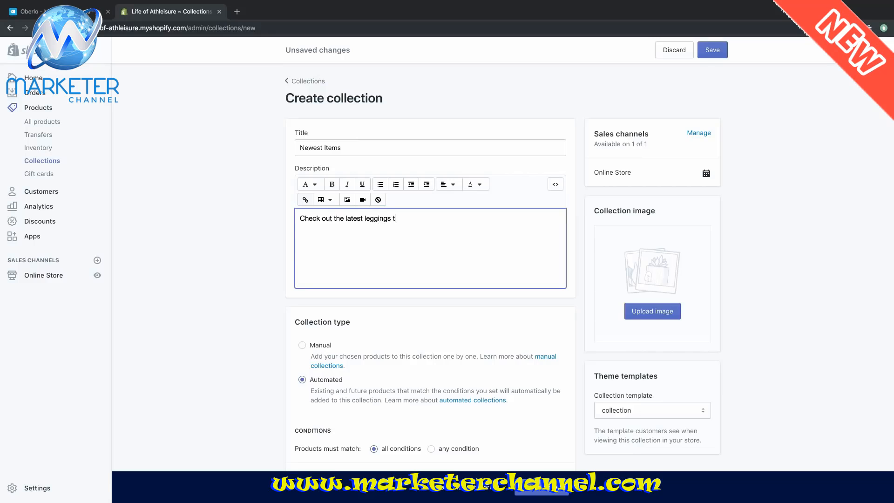
type("hat will ")
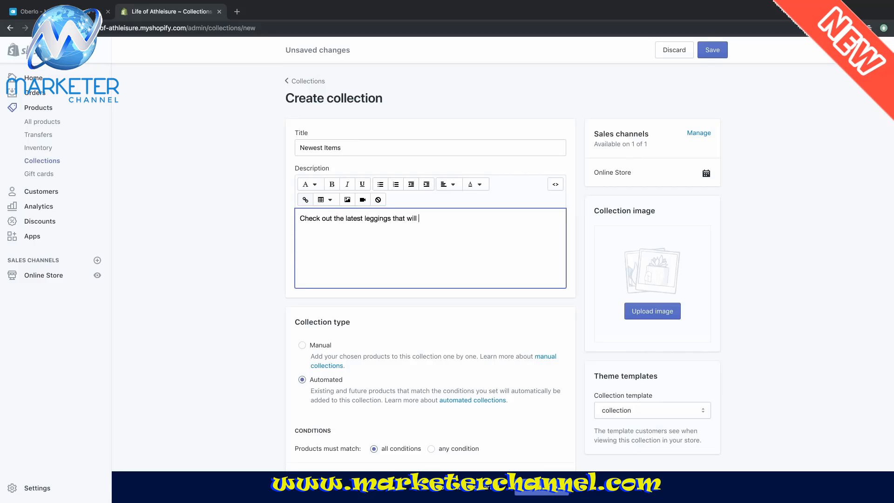
type("help your")
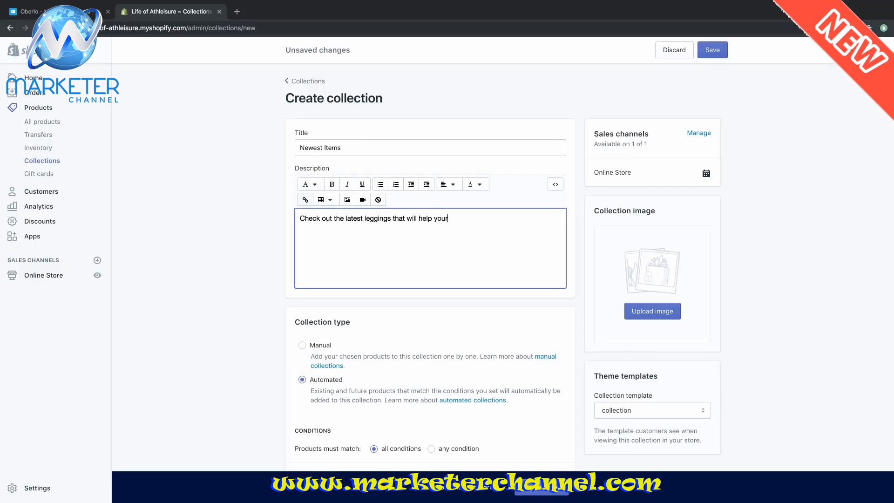
type(" make the most of your")
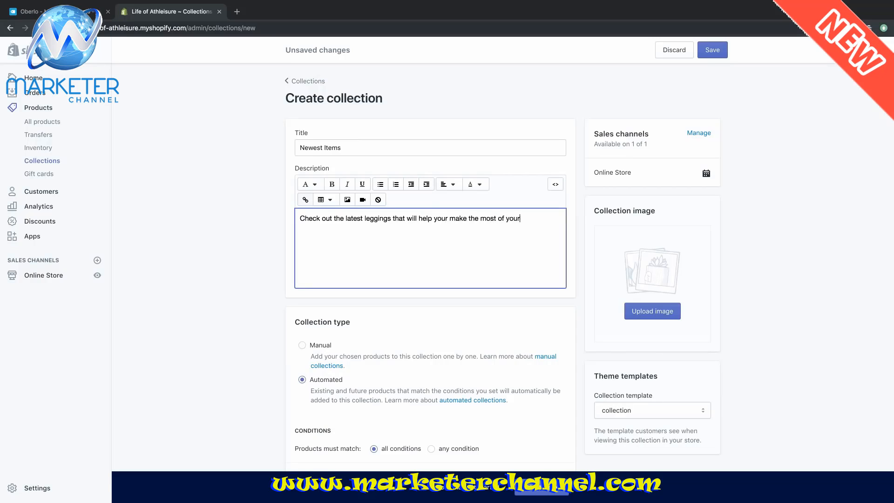
type(" athleisure time.")
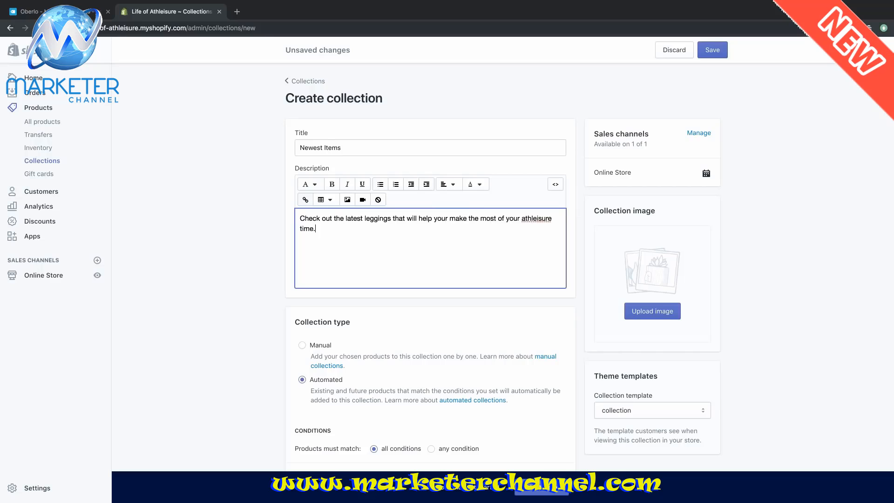
- Make Newest Items a manual collection and save it
scroll(410, 241, "down", 5)
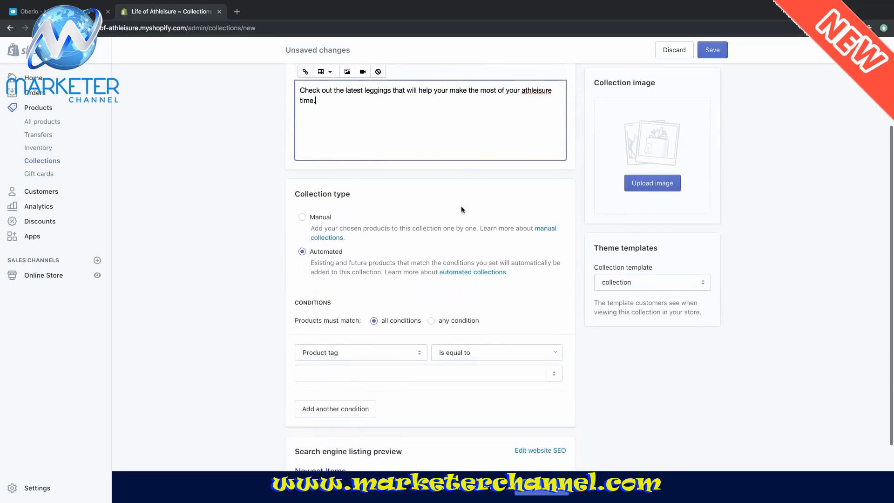
left_click(303, 218)
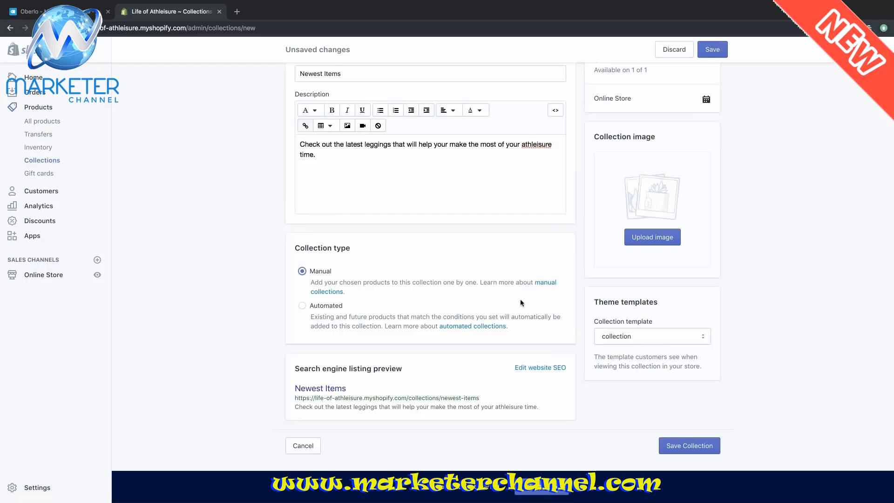
scroll(521, 302, "up", 3)
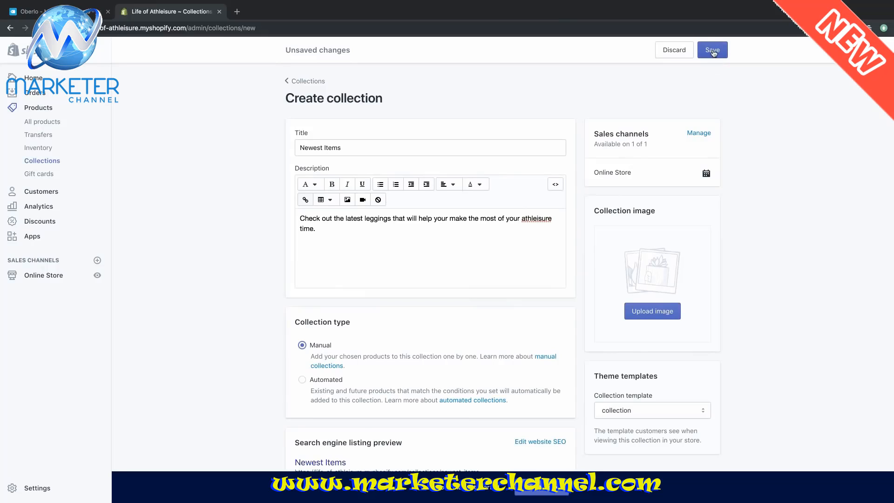
left_click(713, 51)
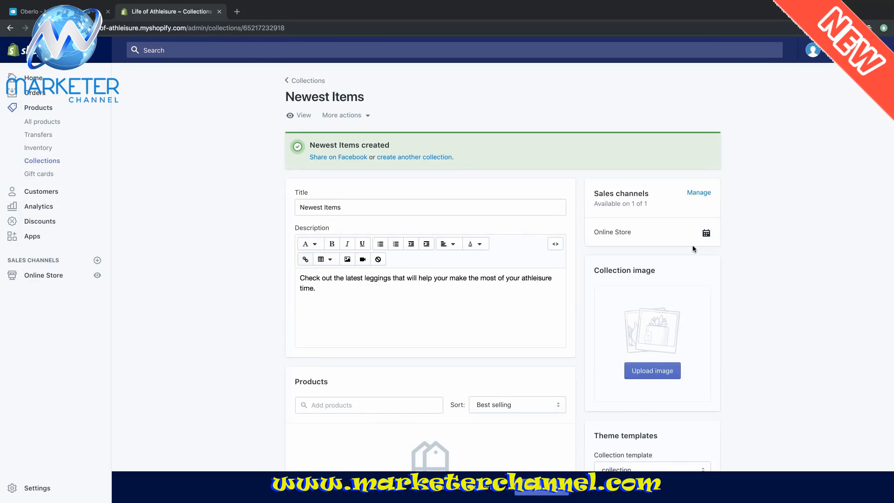
- Add Women's Sports and Yoga Leggings to Newest Items and sort its products by Newest
scroll(693, 251, "down", 3)
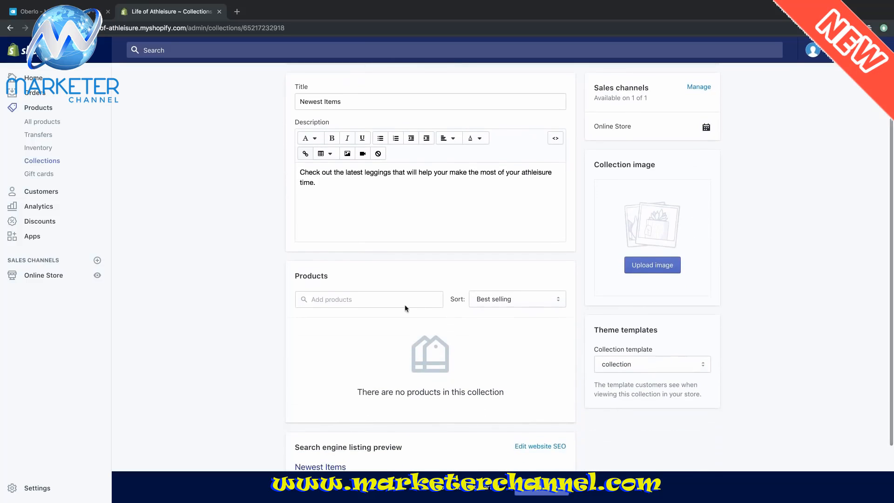
left_click(396, 301)
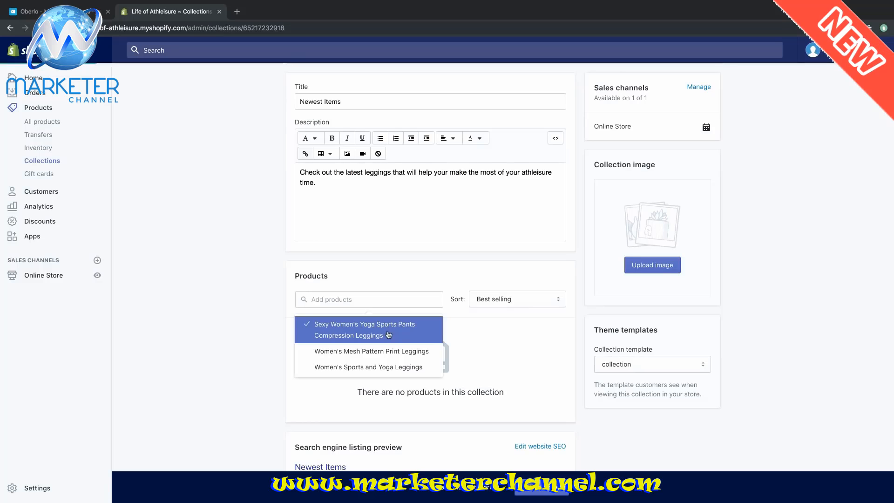
left_click(368, 367)
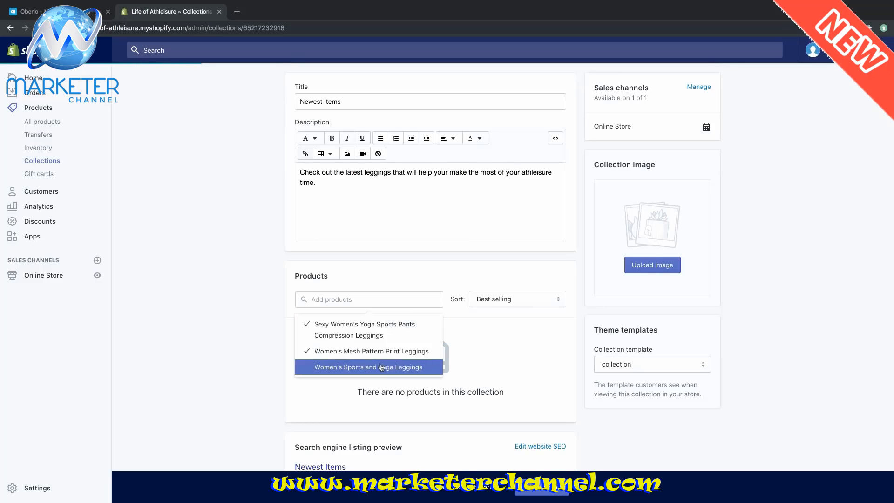
left_click(582, 349)
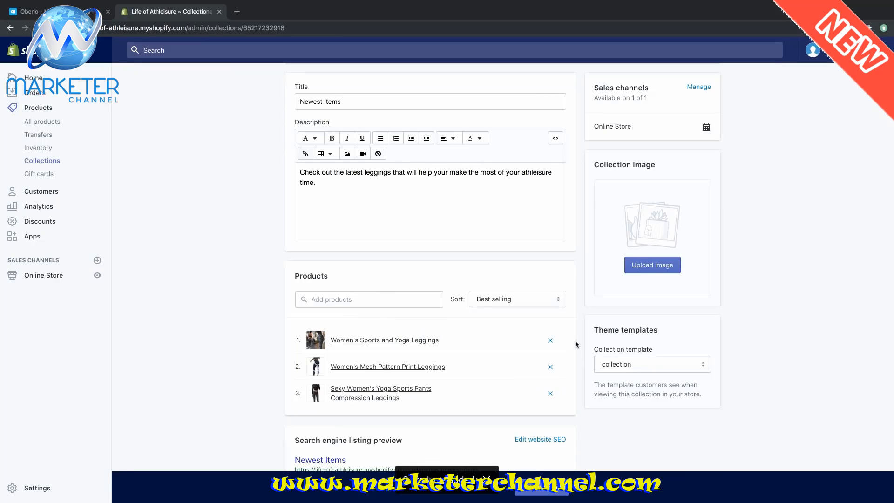
left_click(546, 303)
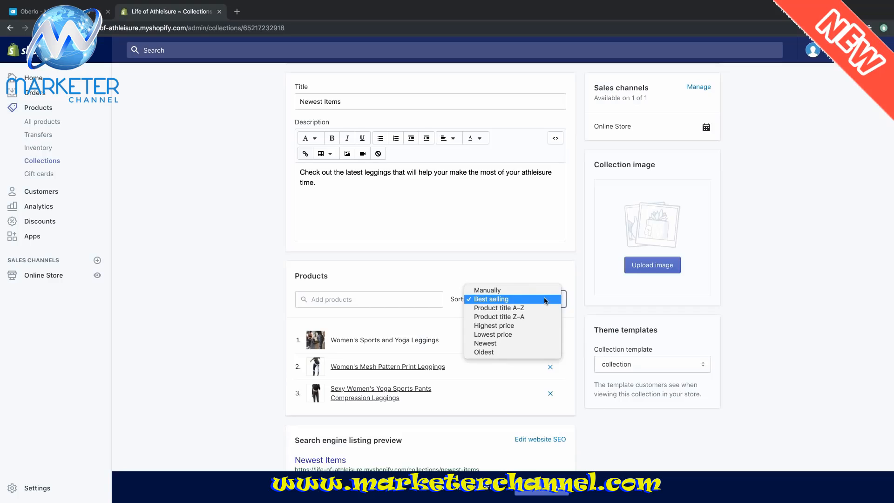
left_click(533, 344)
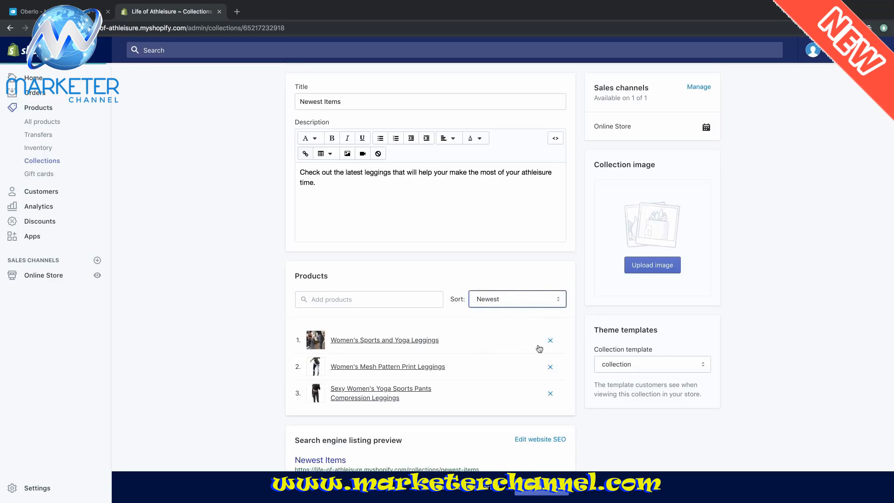
scroll(805, 336, "down", 1)
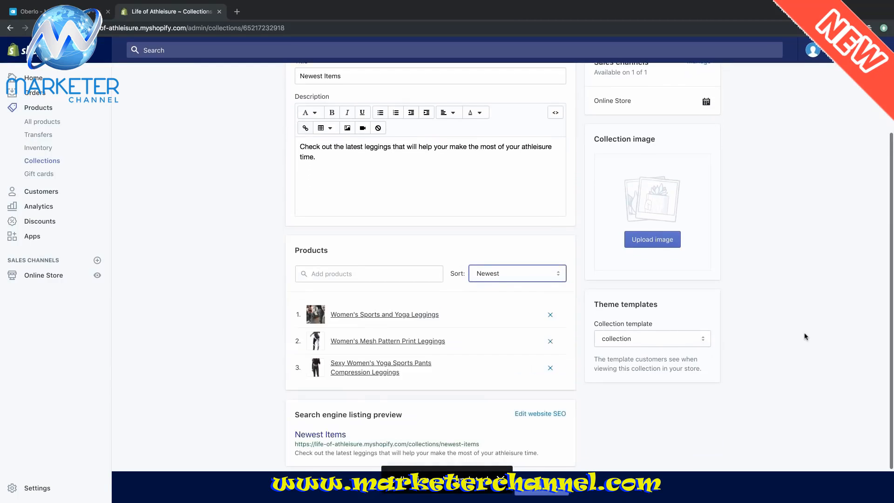
scroll(805, 336, "down", 1)
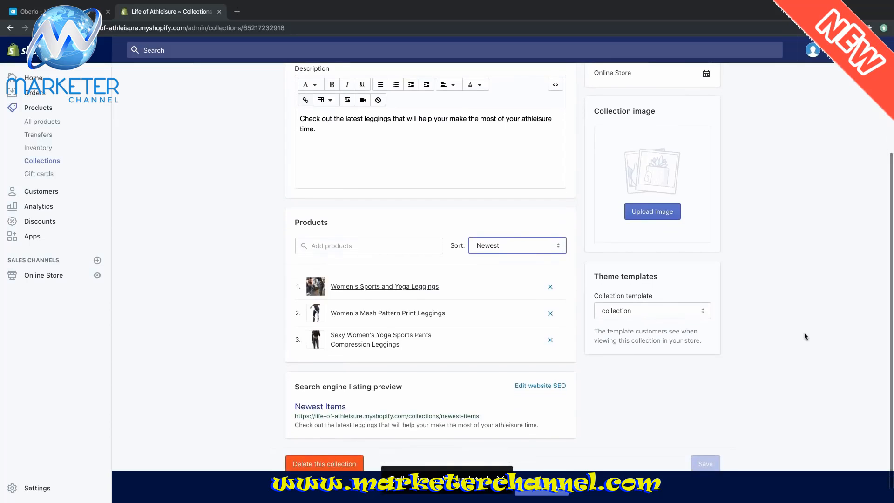
scroll(806, 337, "up", 4)
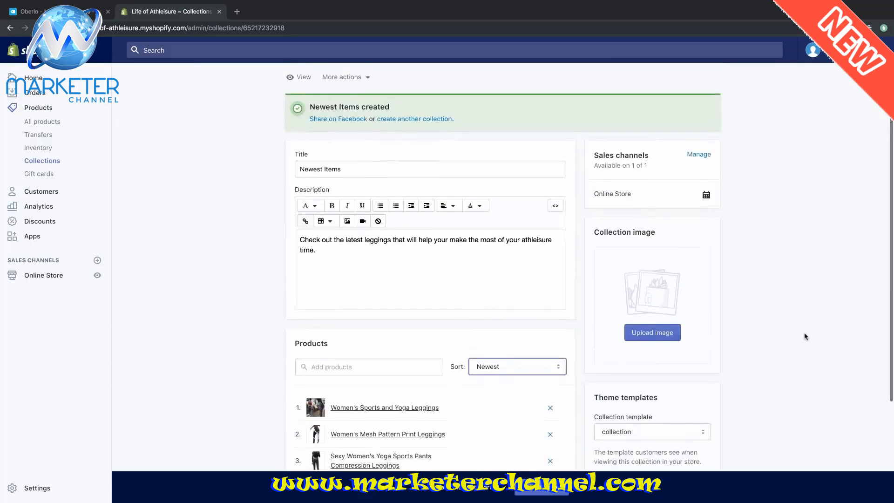
scroll(805, 337, "up", 1)
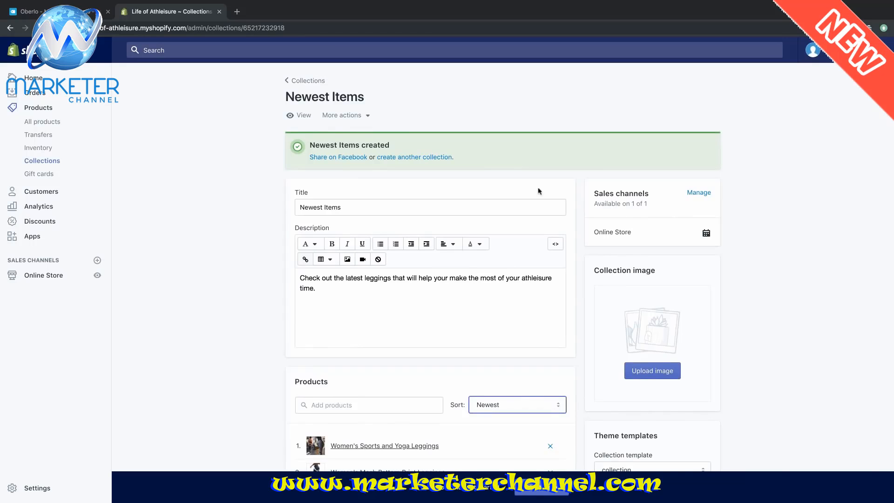
- Reopen Newest Items from the Collections list to check its three leggings
left_click(309, 80)
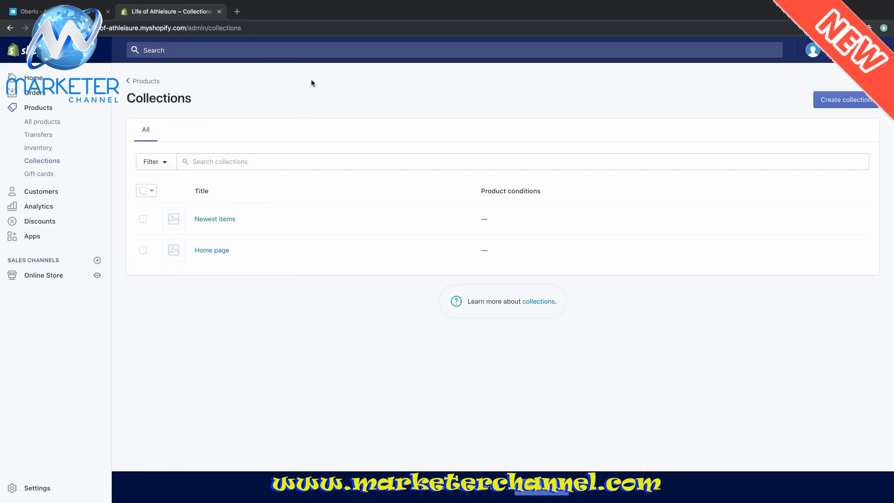
left_click(225, 220)
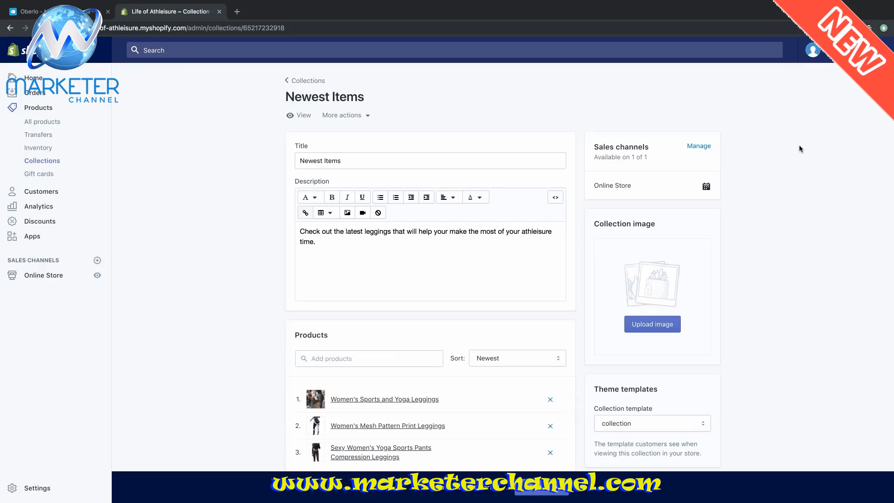
scroll(799, 149, "down", 3)
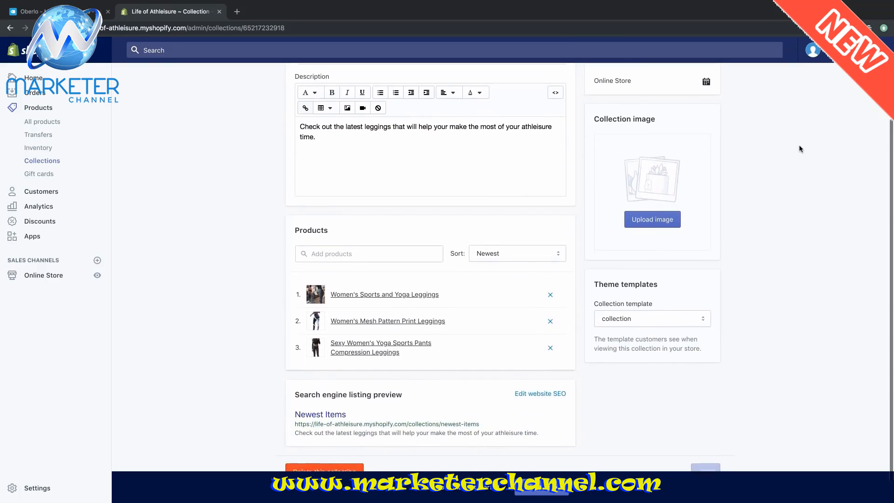
scroll(800, 149, "up", 3)
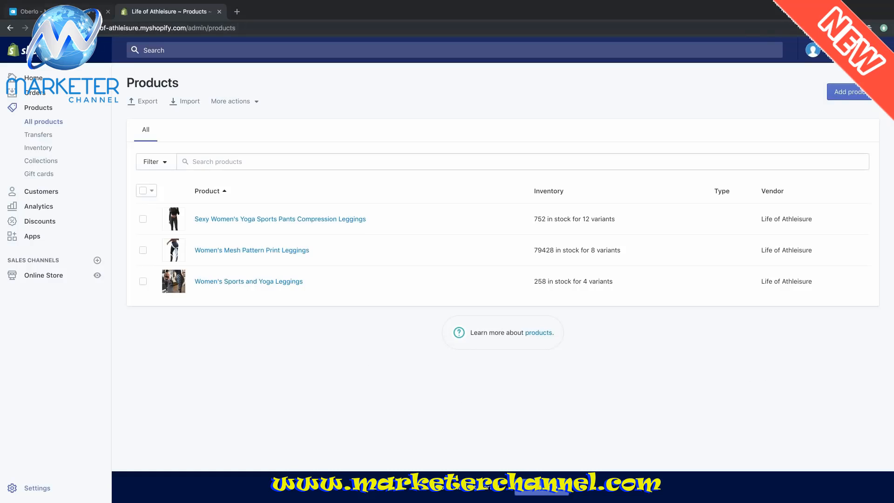
left_click(70, 12)
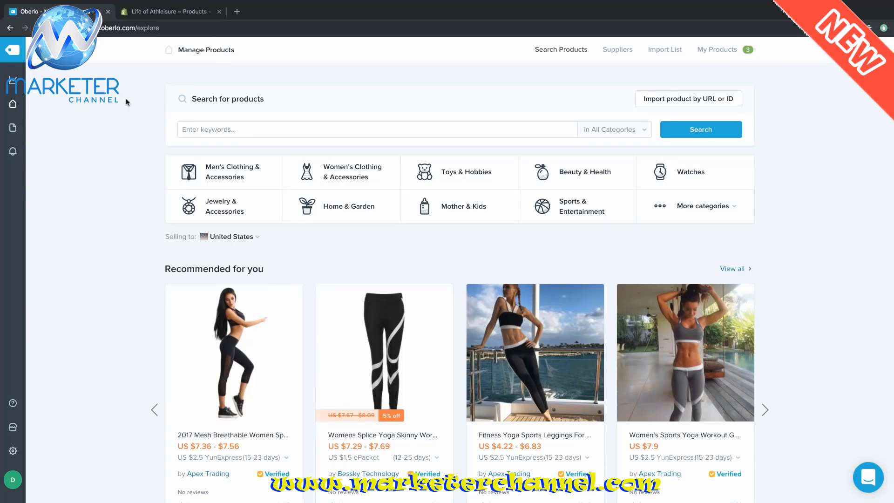
- Add the fourth recommended product, Women Waist Yoga Fitness Leggings, to Oberlo's import list for editing
scroll(88, 247, "down", 1)
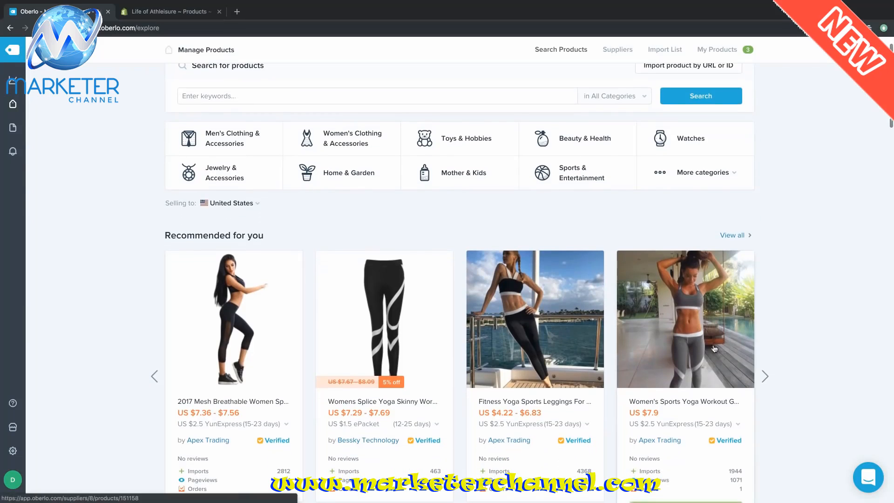
left_click(766, 377)
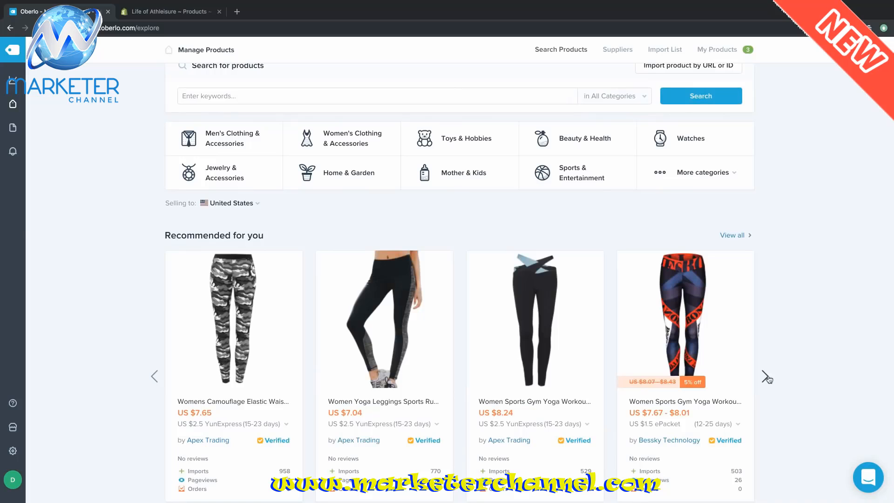
left_click(766, 376)
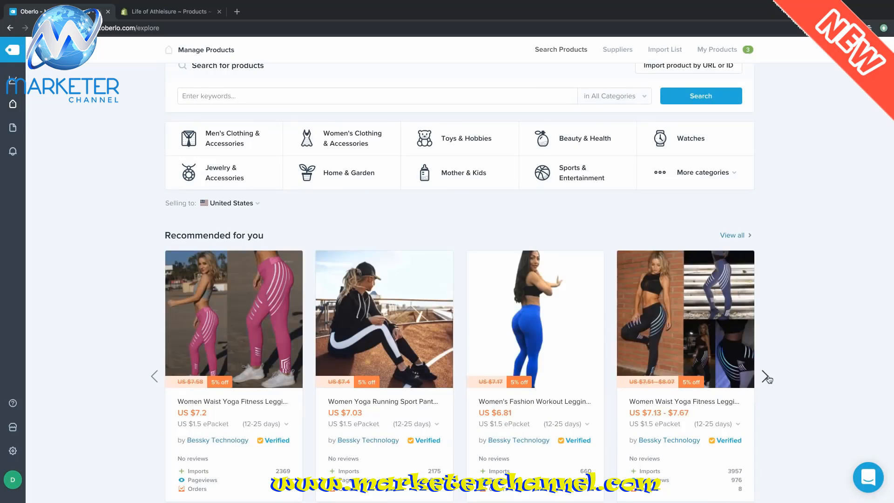
scroll(769, 380, "up", 1)
scroll(769, 380, "down", 1)
scroll(767, 376, "up", 1)
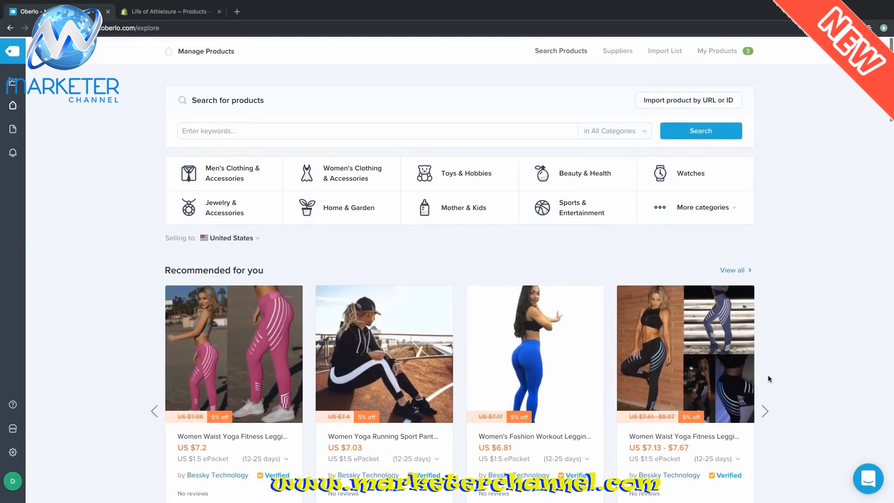
scroll(470, 313, "down", 2)
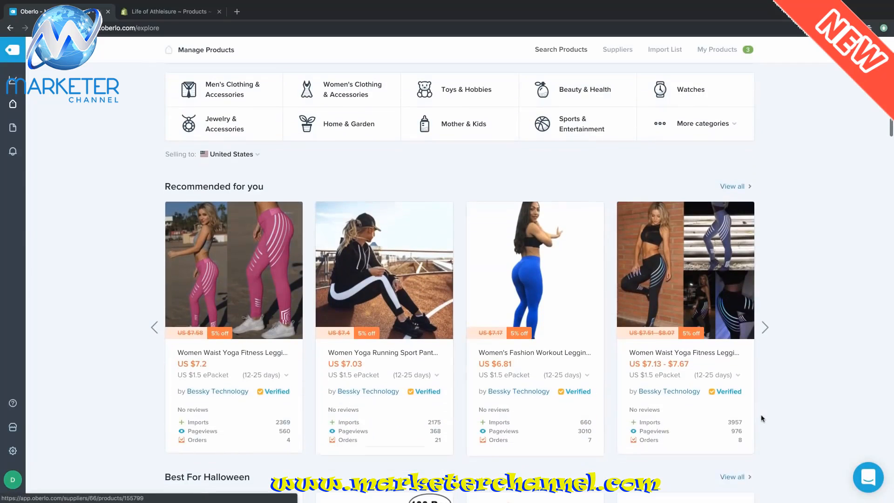
mouse_move(684, 405)
left_click(675, 463)
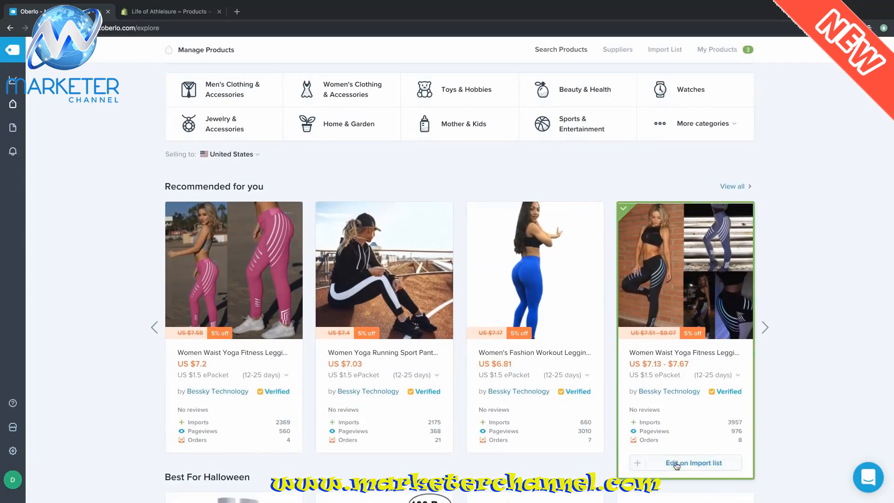
left_click(676, 464)
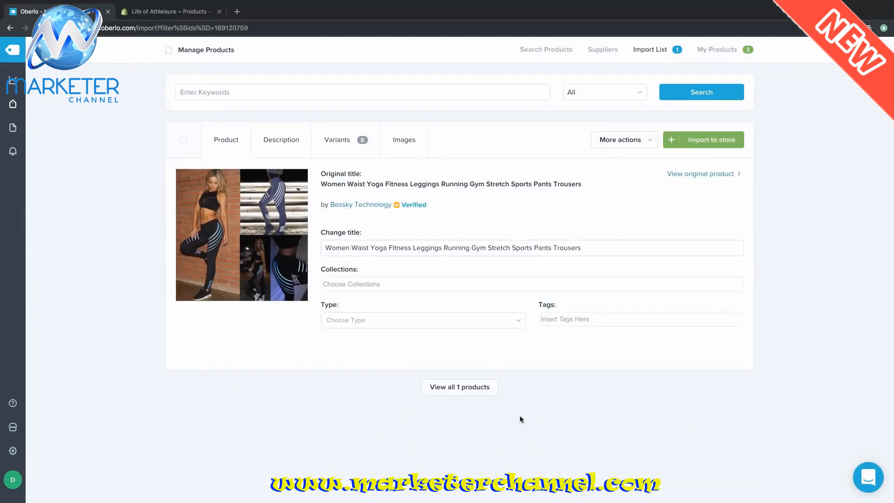
- Assign the waist yoga leggings to Newest Items, import them to the store, and return to Shopify
left_click(404, 286)
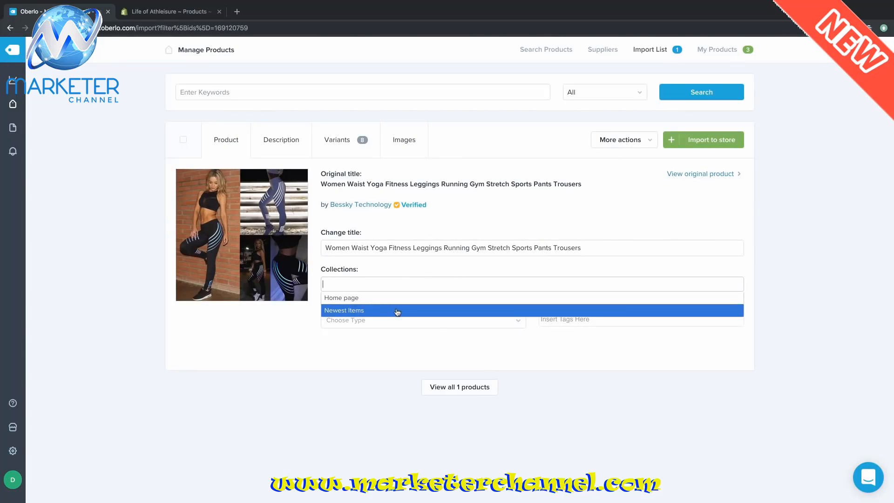
type("new")
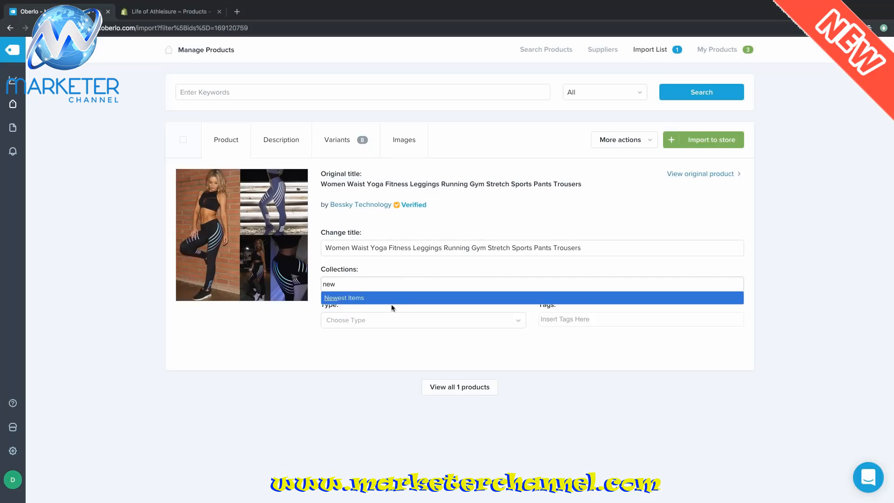
left_click(391, 301)
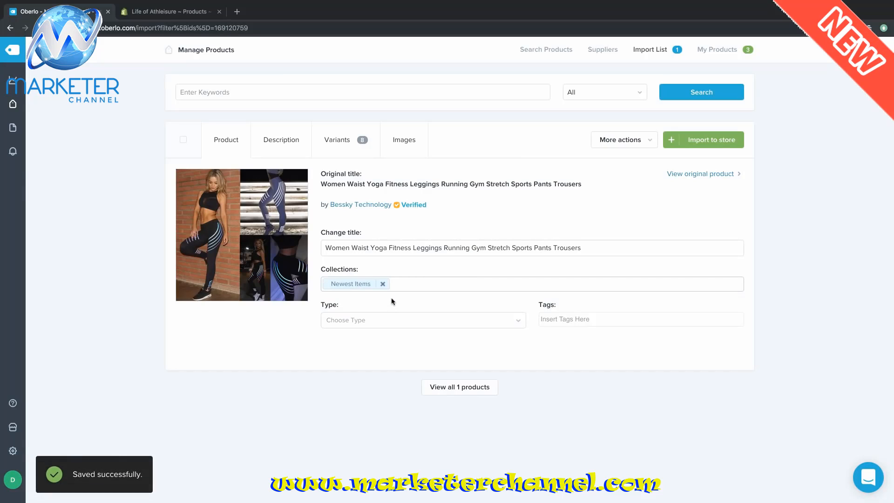
left_click(721, 142)
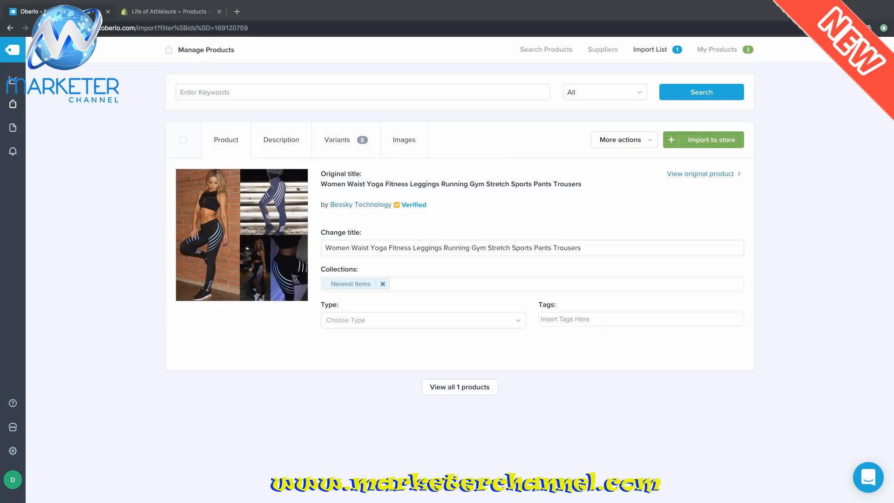
key("ctrl+Tab")
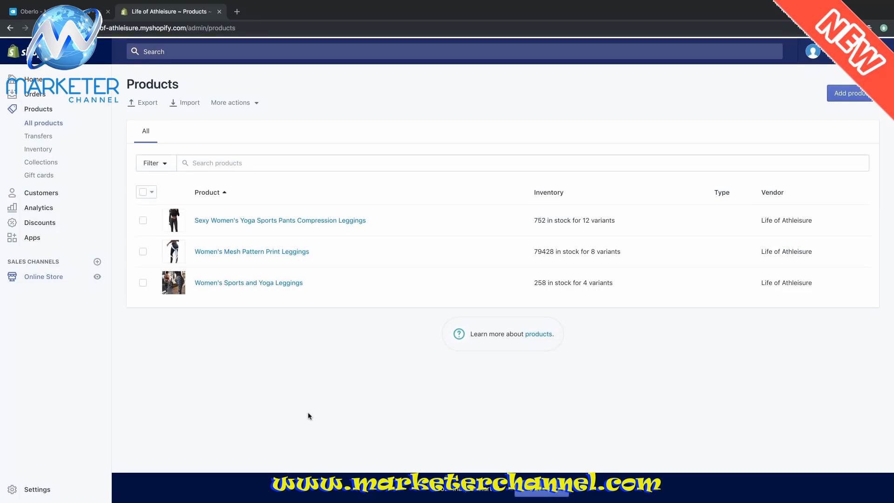
- View the live Life of Athleisure storefront in a new tab via the Online Store eye icon
left_click(99, 277)
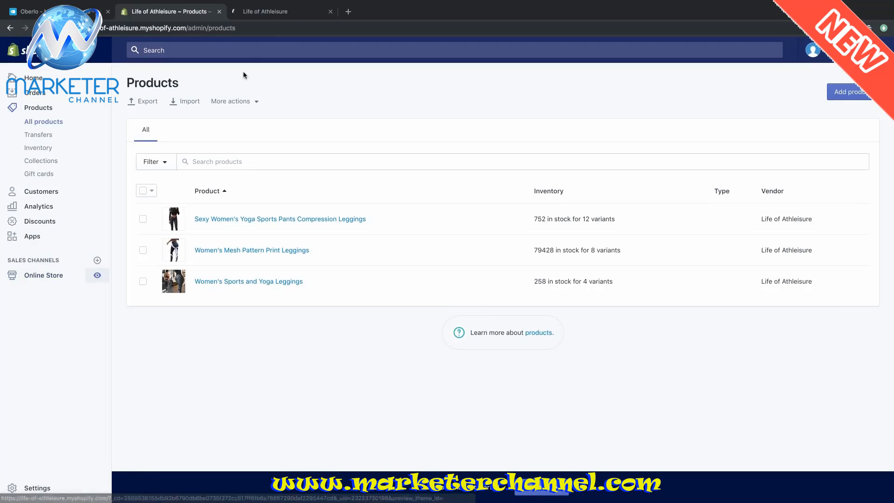
left_click(287, 18)
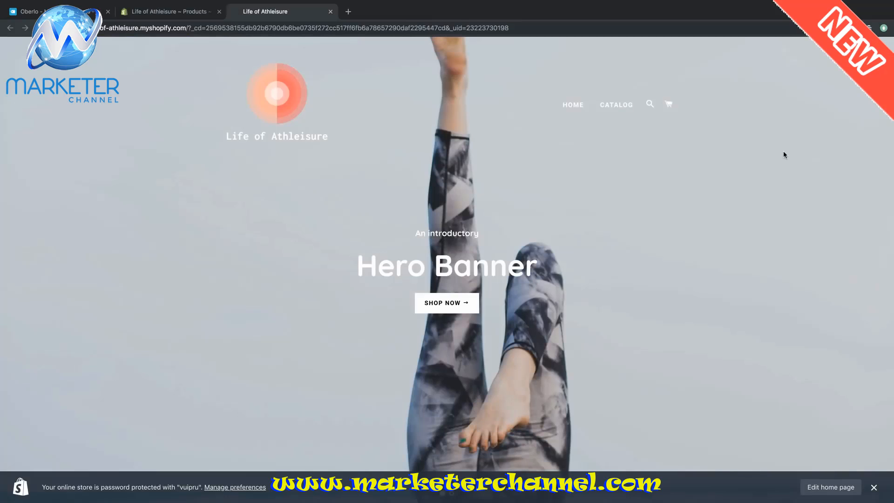
- Look over the storefront home page and its BROWSE product catalogue, then close the storefront tab
scroll(784, 152, "down", 2)
scroll(783, 154, "down", 8)
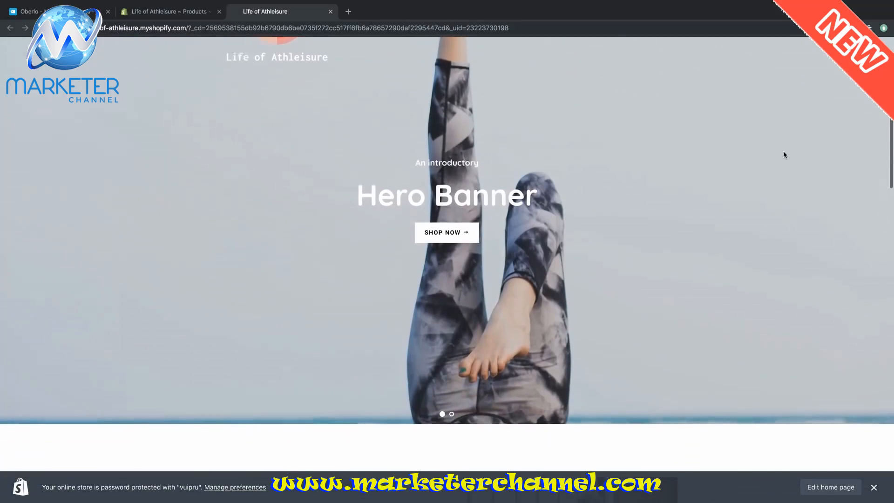
scroll(784, 155, "down", 7)
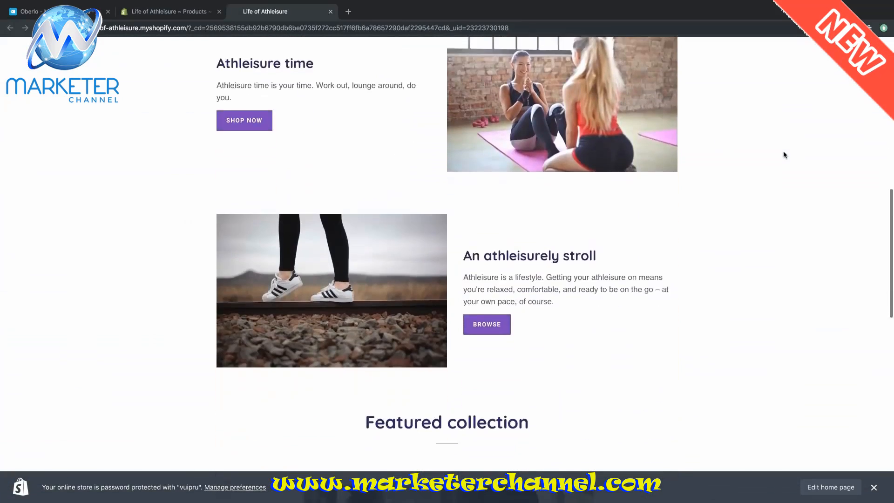
scroll(784, 154, "down", 8)
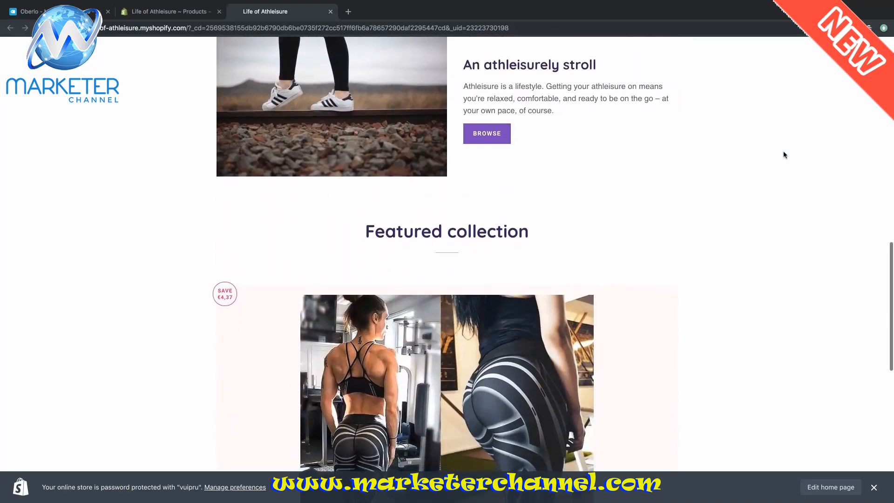
scroll(783, 154, "up", 6)
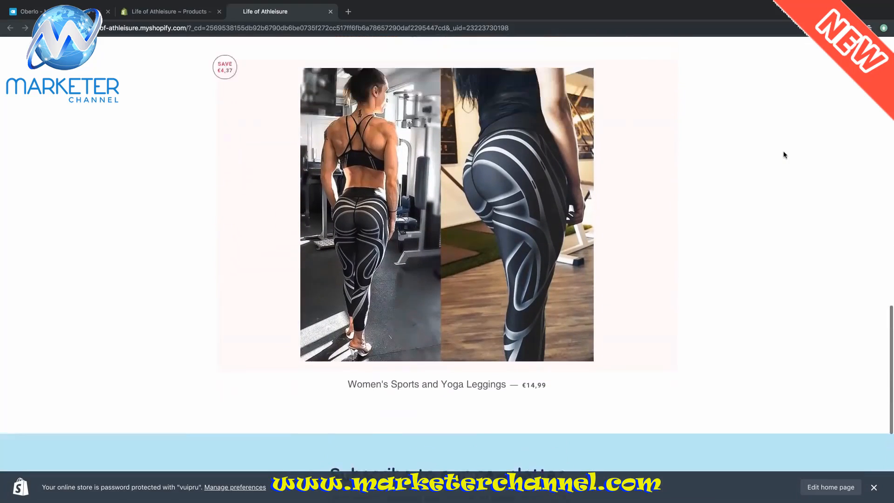
left_click(480, 156)
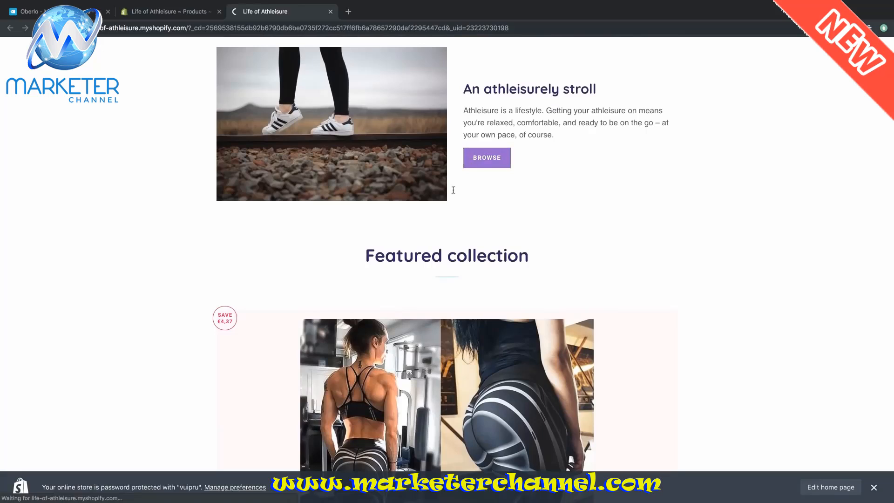
scroll(697, 222, "down", 1)
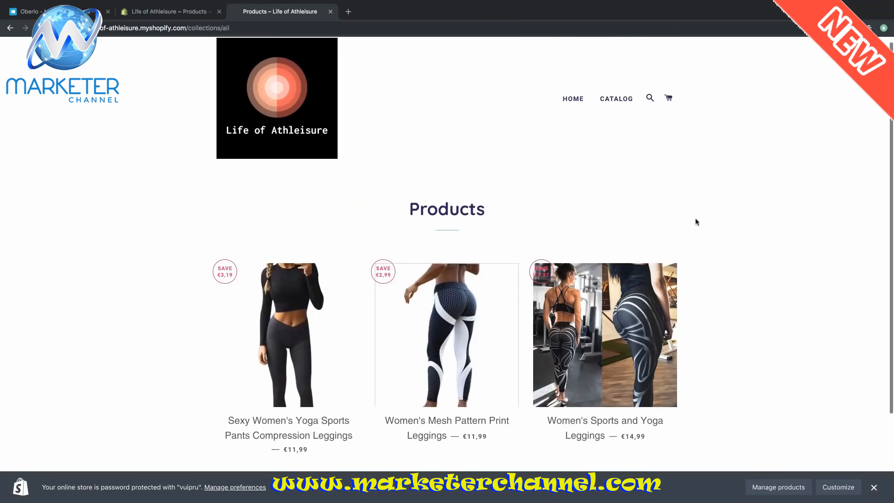
scroll(697, 222, "up", 1)
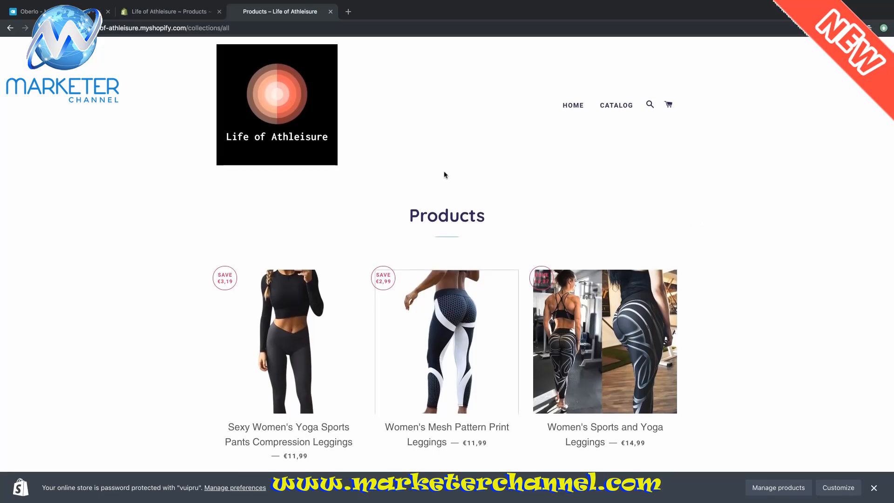
left_click(330, 12)
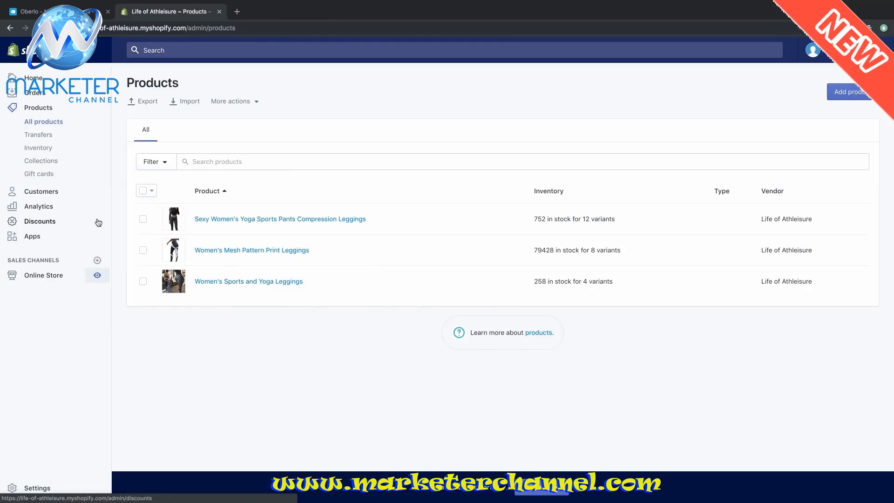
- Go to Online Store > Pages and start a new page with Add page
left_click(62, 275)
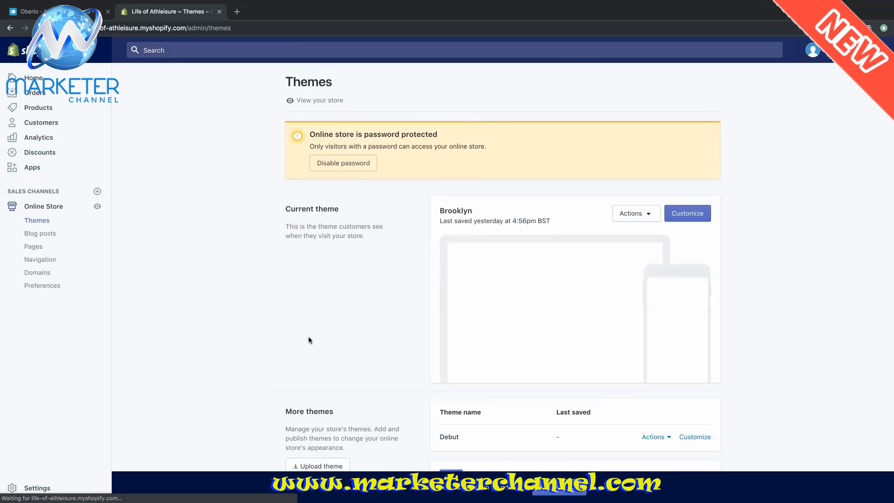
left_click(41, 247)
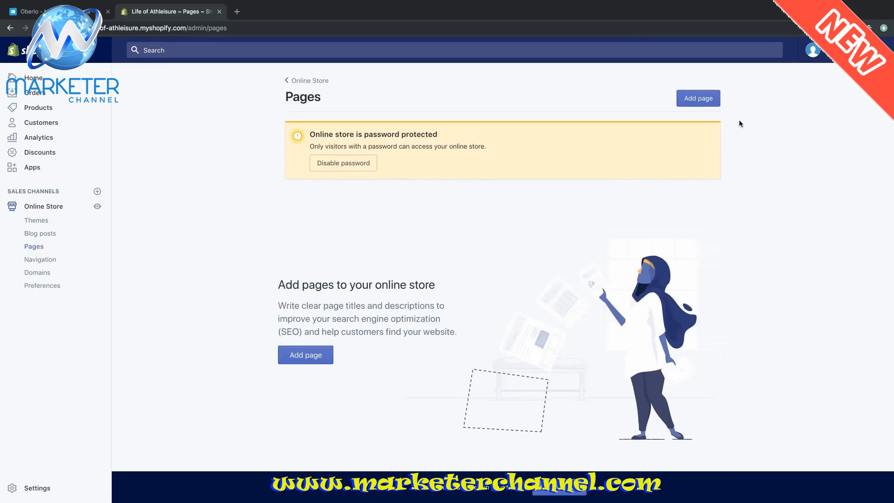
left_click(690, 97)
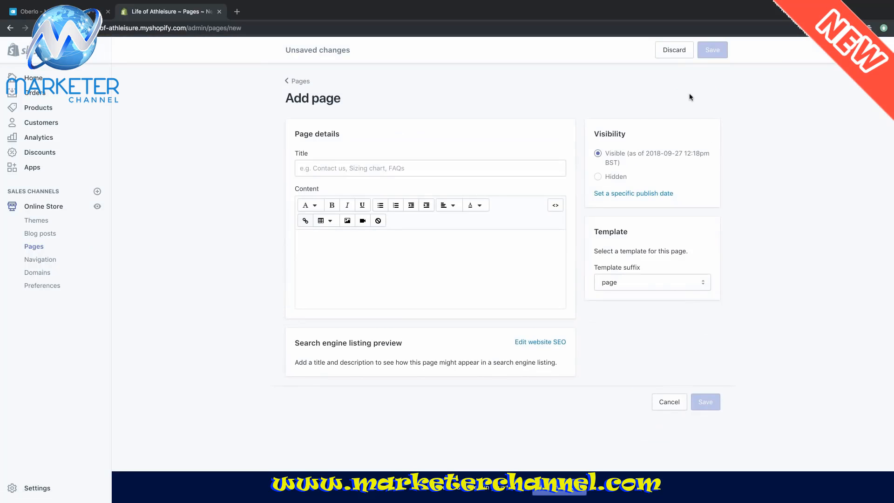
- Title the page 'About Us', paste three athleisure paragraphs, and remove the extra blank lines
left_click(419, 170)
type("Abo")
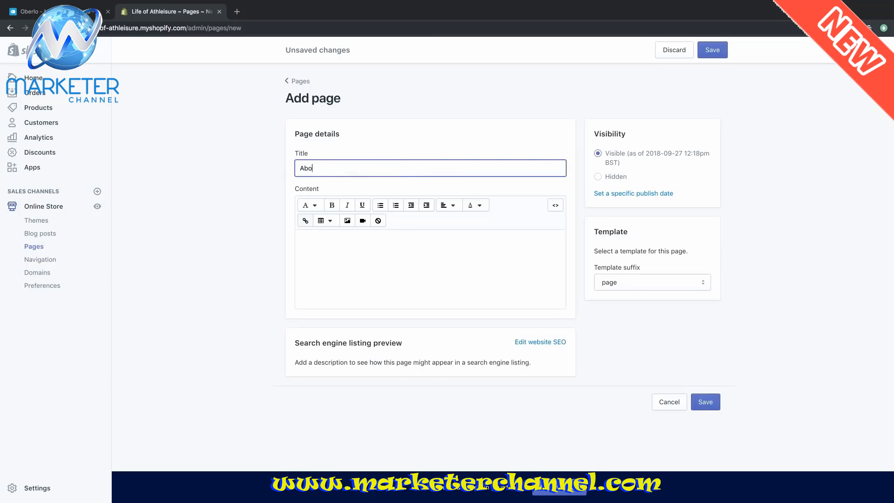
type("ut Us")
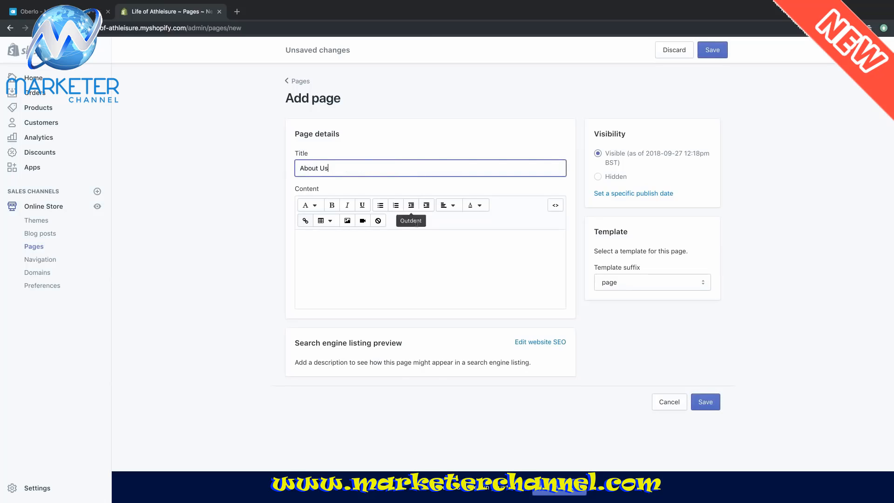
left_click(421, 269)
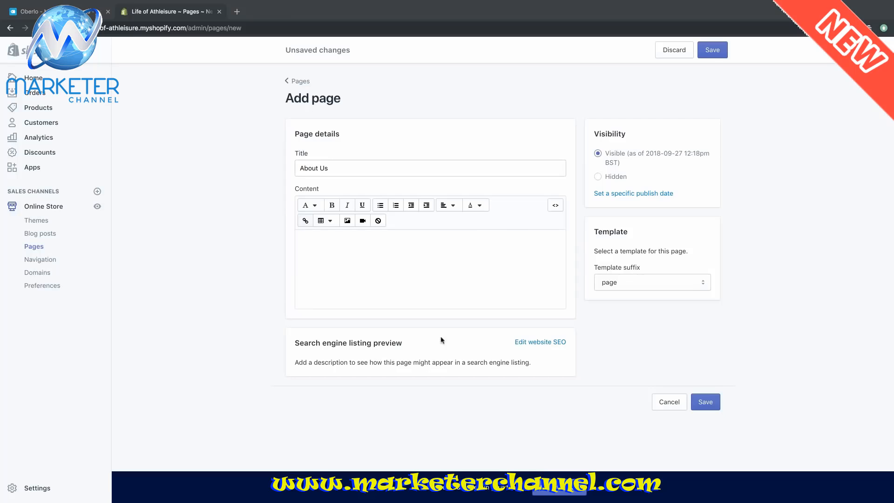
left_click(362, 290)
type("We believe in living a life of athleisure.  In other words, we think athleisure wear is basically the coolest thing in the world. Suits and high heels and that other garbage… who needs it?  Let me tell you our story…")
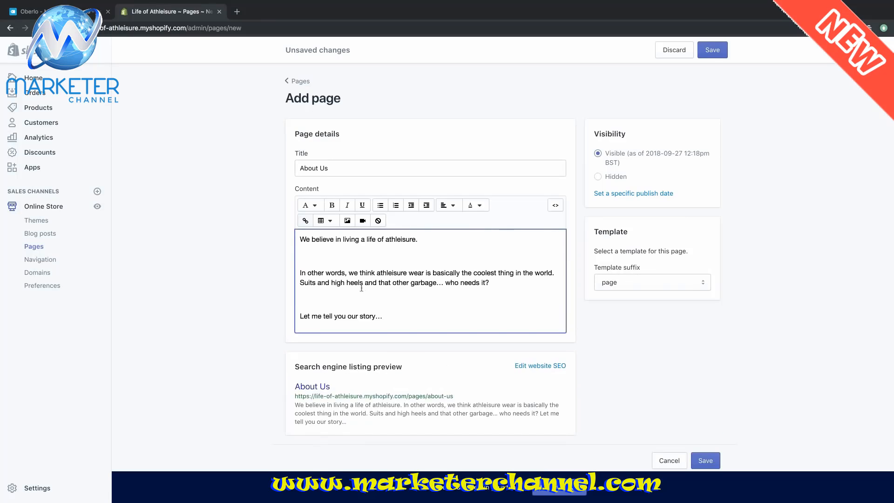
left_click(343, 259)
key("BackSpace")
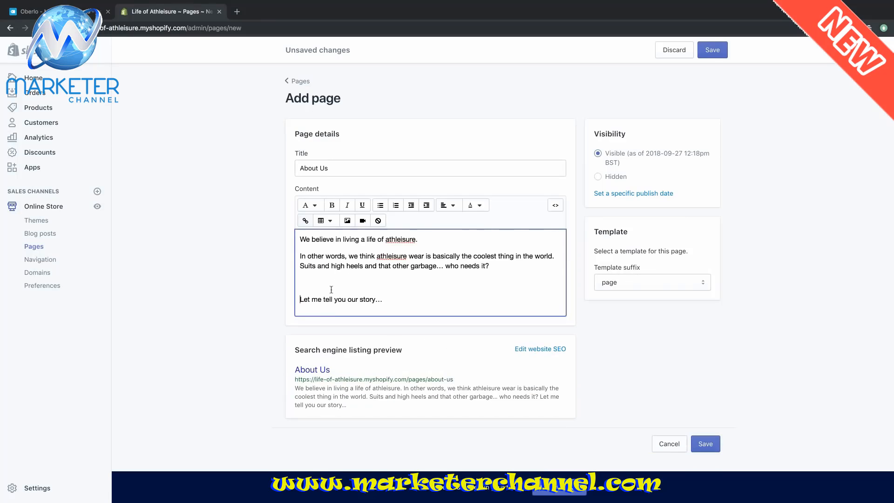
key("BackSpace")
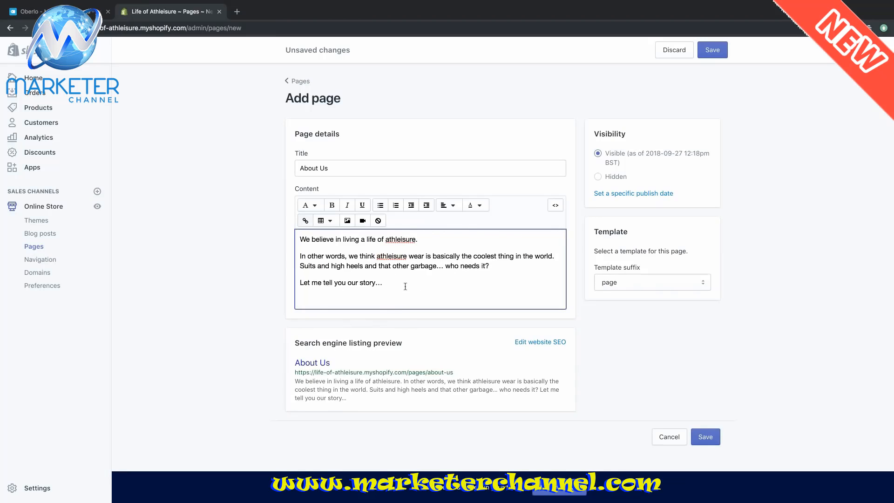
key("Return")
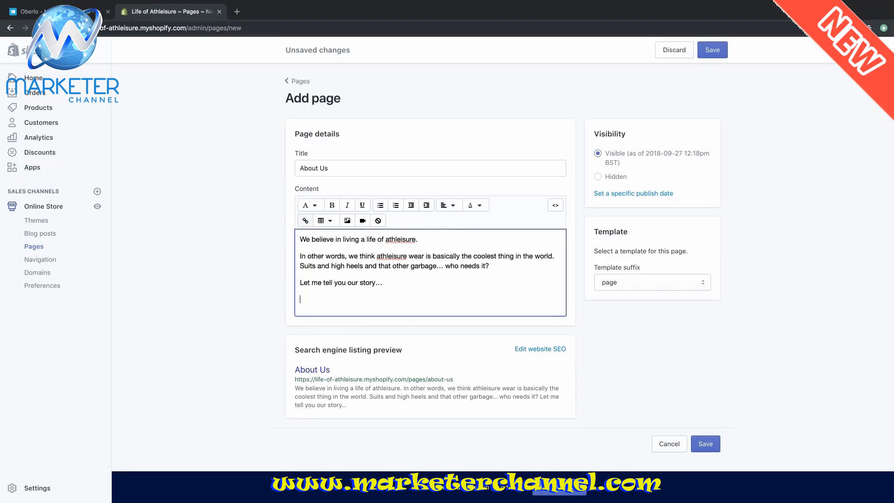
- Insert the photo of two women exercising at Large (480x480) below the page text
left_click(350, 221)
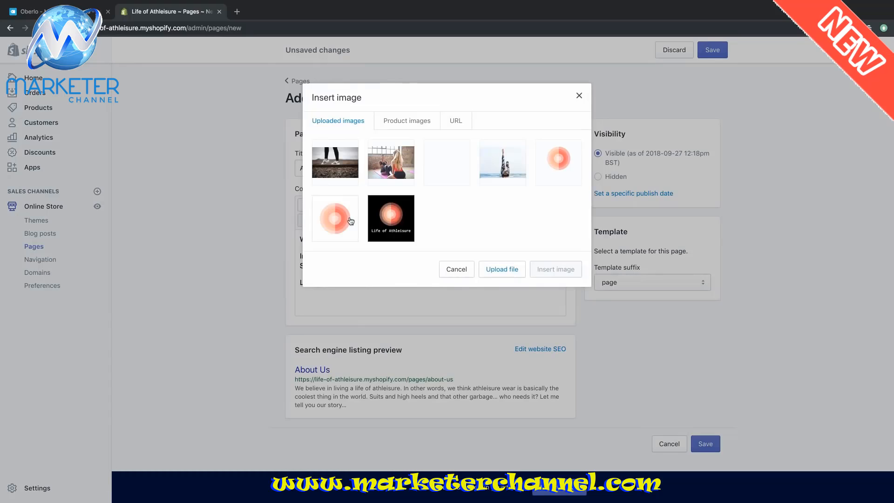
left_click(390, 173)
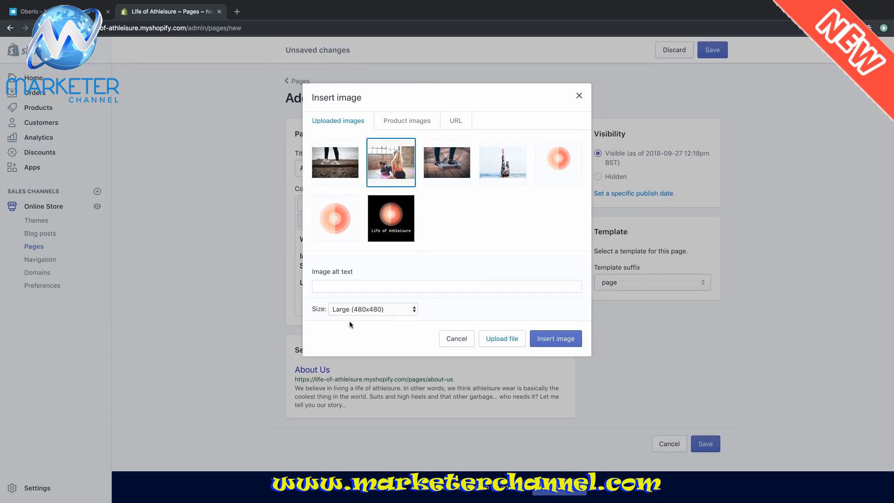
left_click(373, 309)
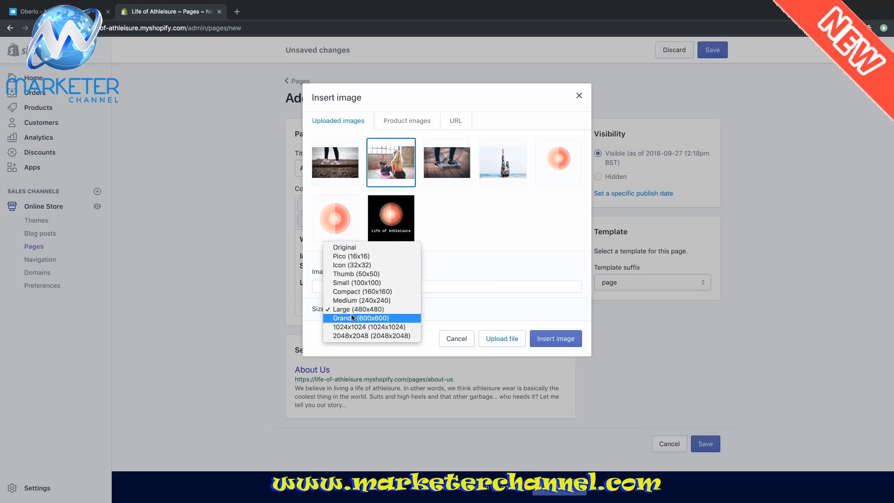
left_click(375, 310)
left_click(568, 340)
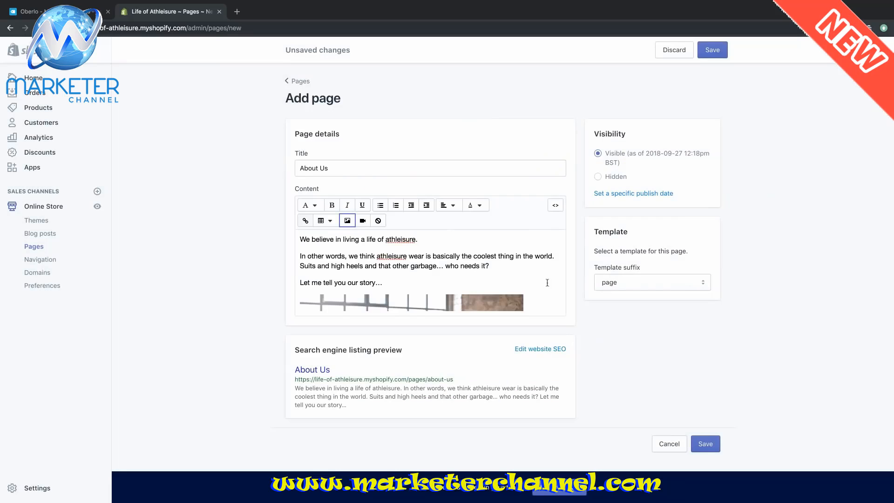
left_click(430, 265)
- Save the About Us page and start another blank page
scroll(430, 263, "down", 2)
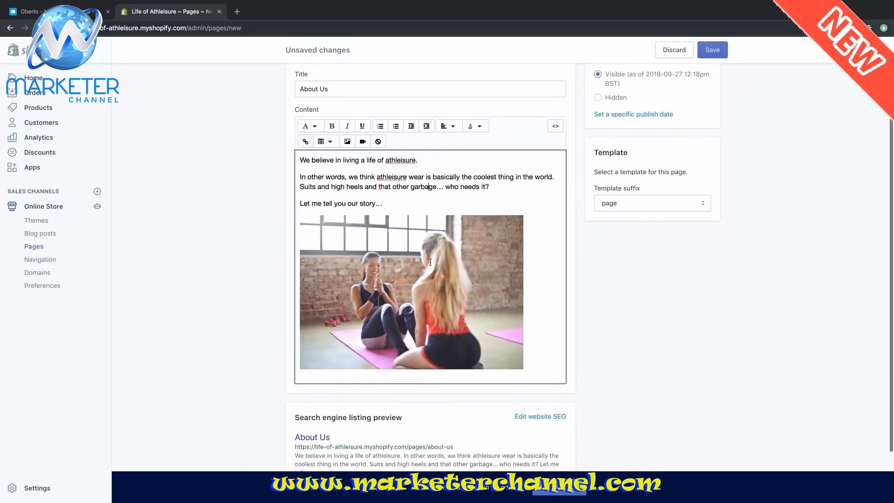
scroll(430, 262, "up", 2)
scroll(430, 262, "down", 4)
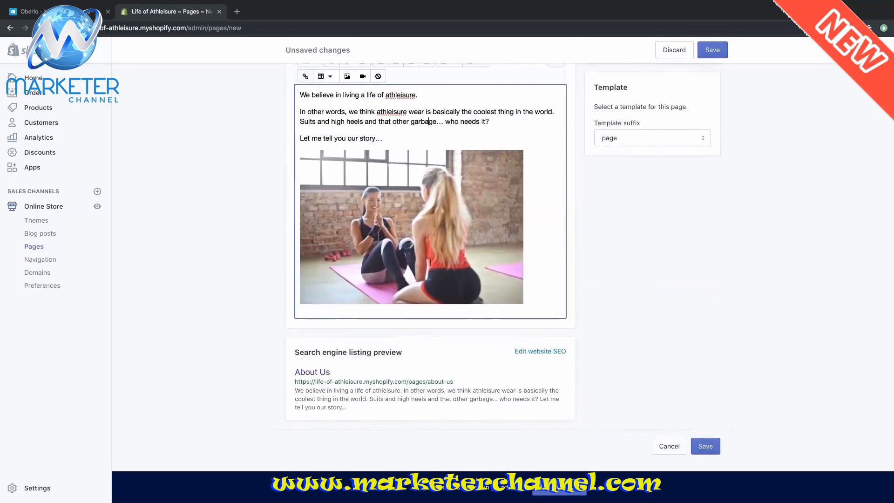
scroll(430, 262, "up", 4)
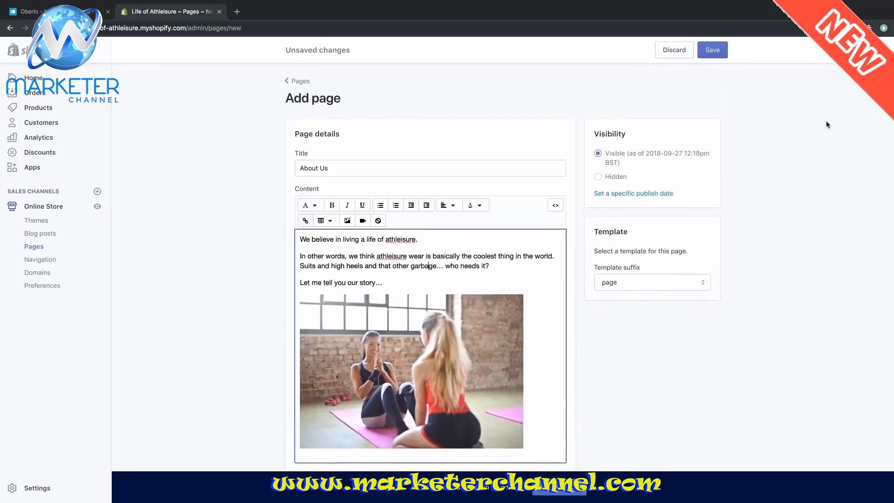
left_click(716, 51)
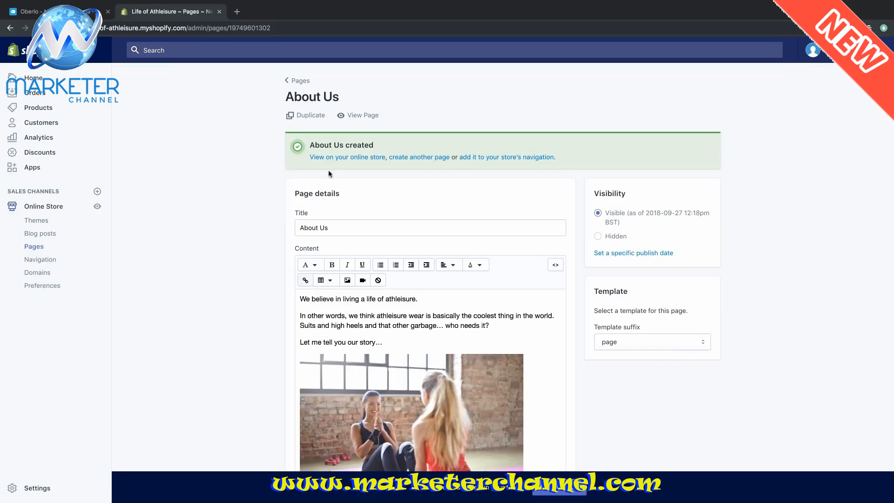
left_click(414, 158)
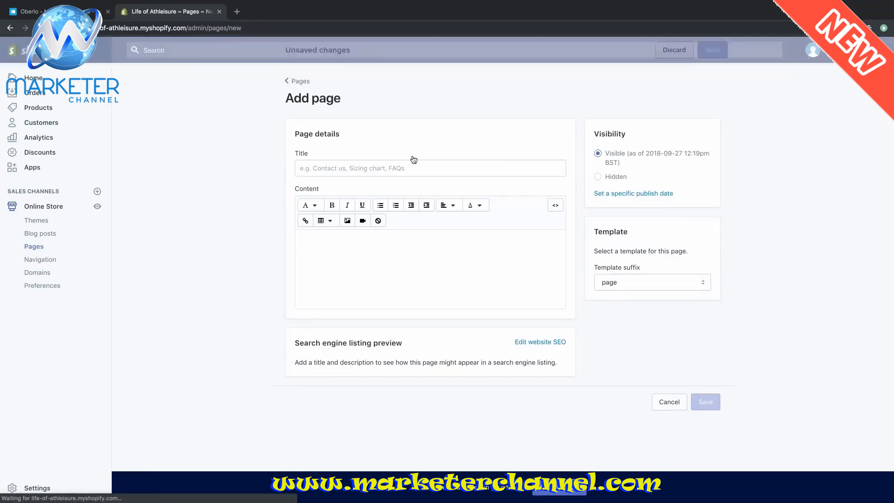
- Title the page 'Contact Us' and write 'Questions? Concerns? Recommendations? Holler at' with an e-mail address
left_click(398, 167)
type("Contact Us")
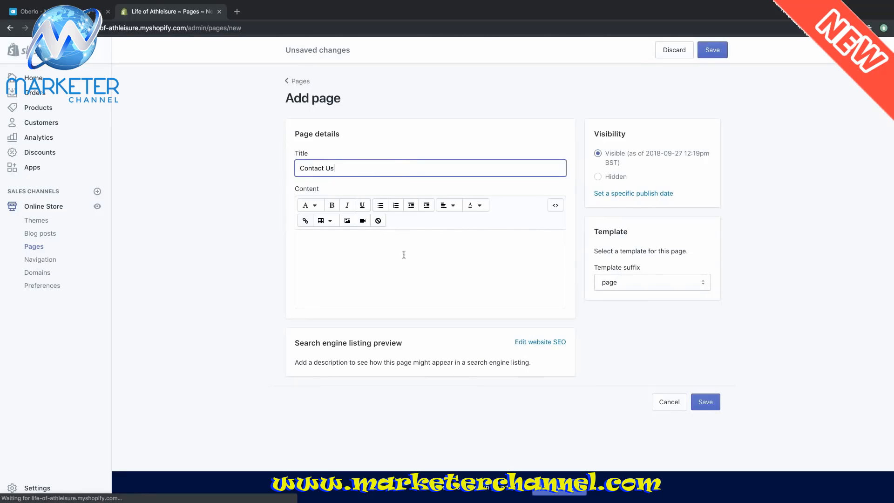
left_click(461, 257)
type("Que")
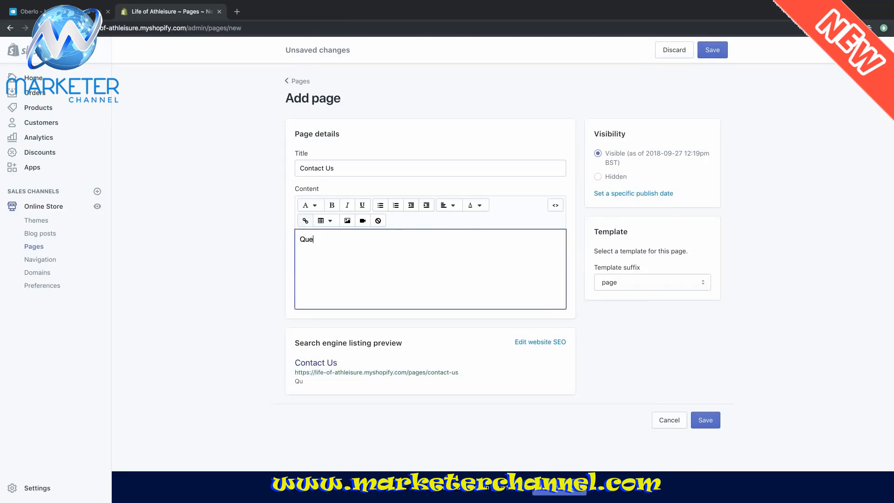
type("stions? ")
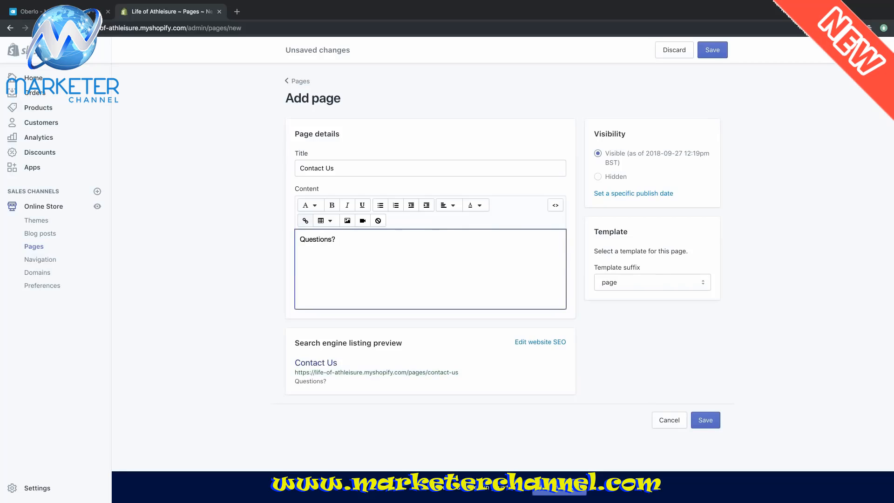
type("Concerns? ")
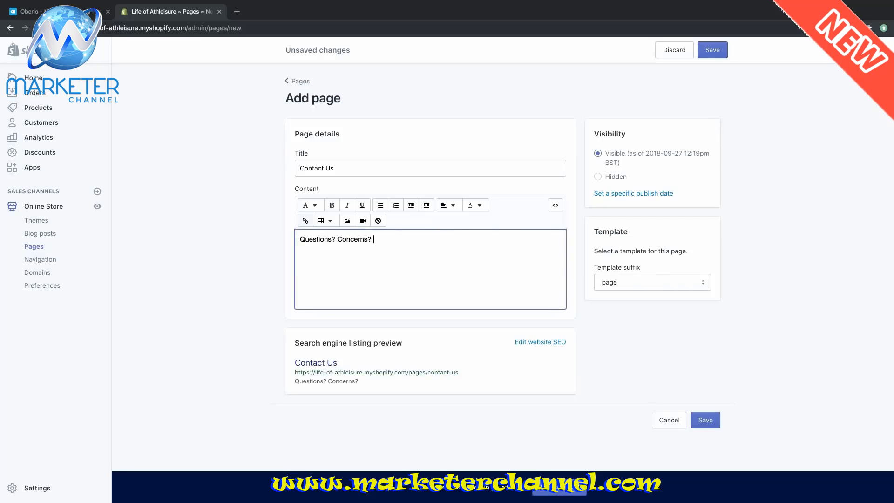
type("Re")
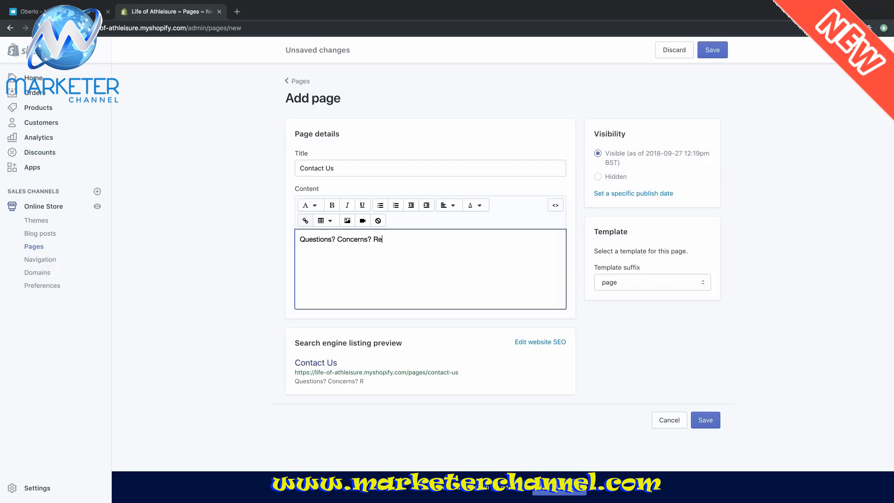
type("commedna")
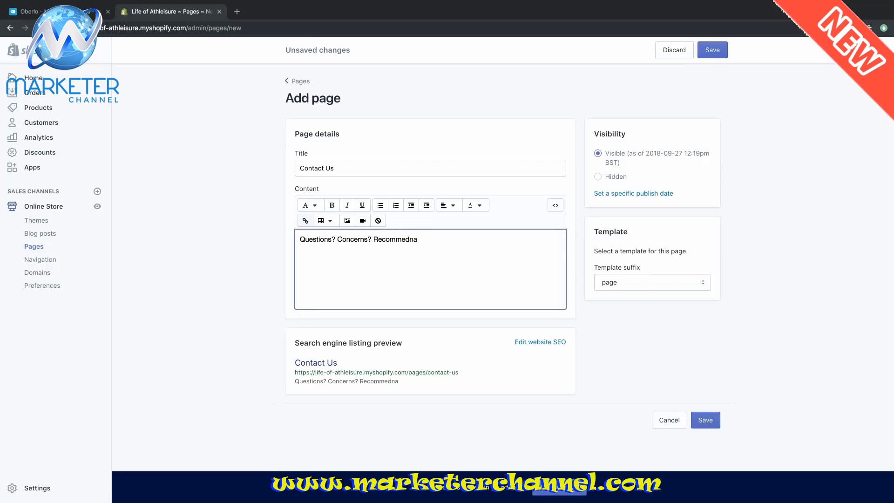
key("BackSpace")
key("BackSpace")
key("BackSpace")
type("n")
type("dations? H")
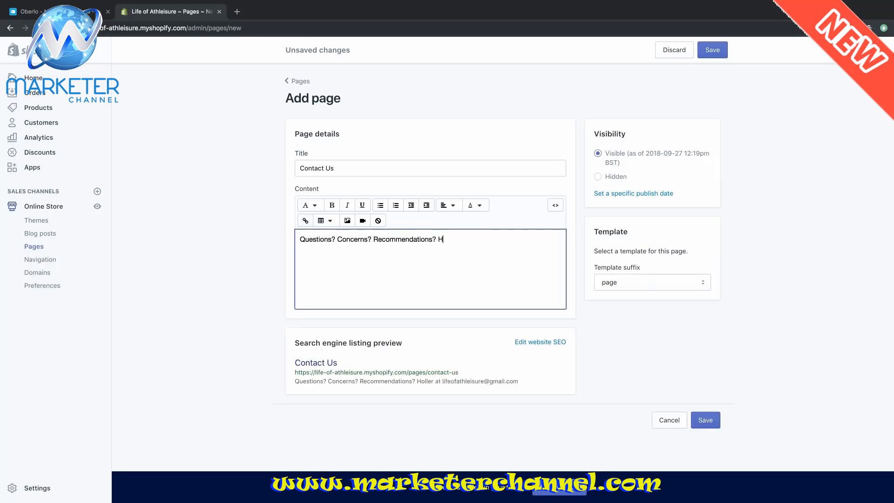
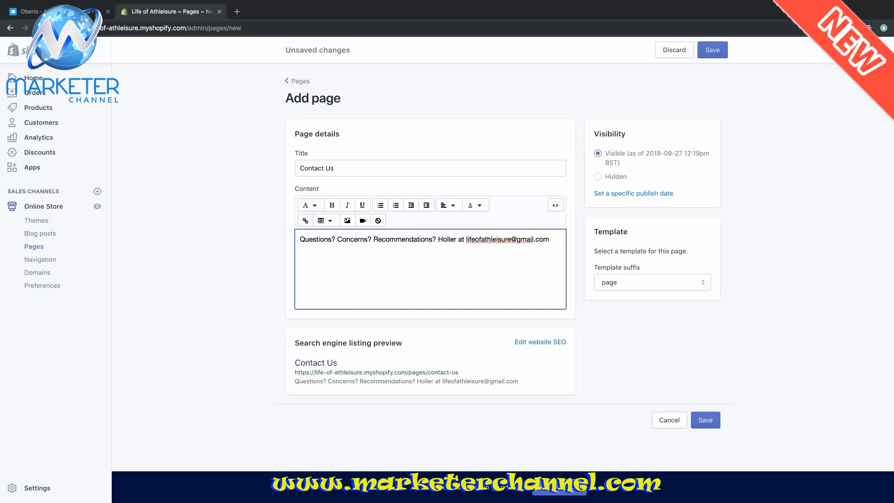
- Replace the Gmail address with the store's info e-mail address and save the page
left_click(517, 239)
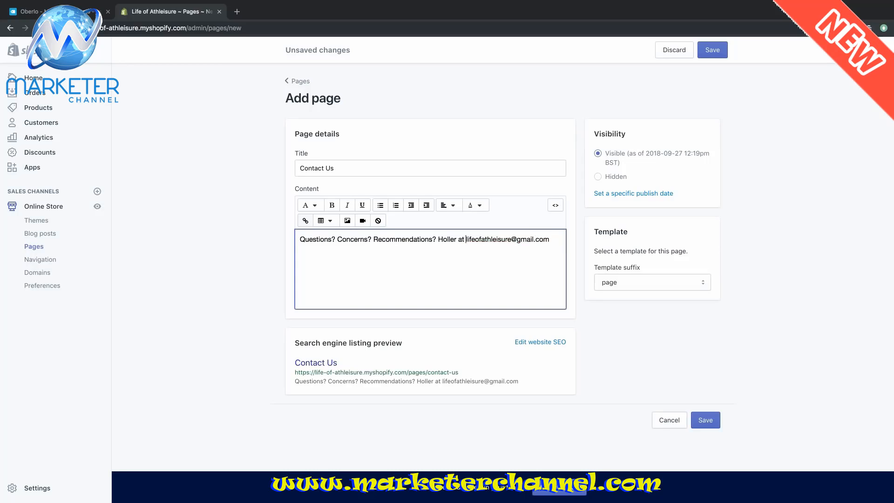
key("shift+super+Right")
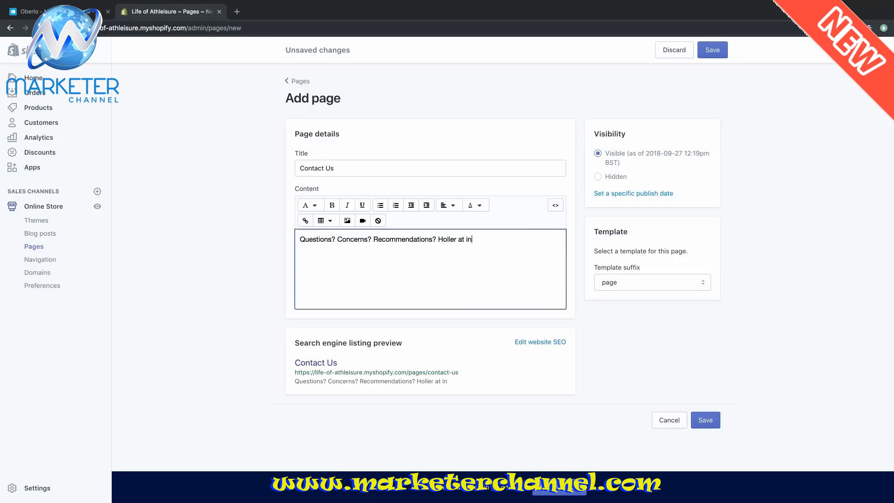
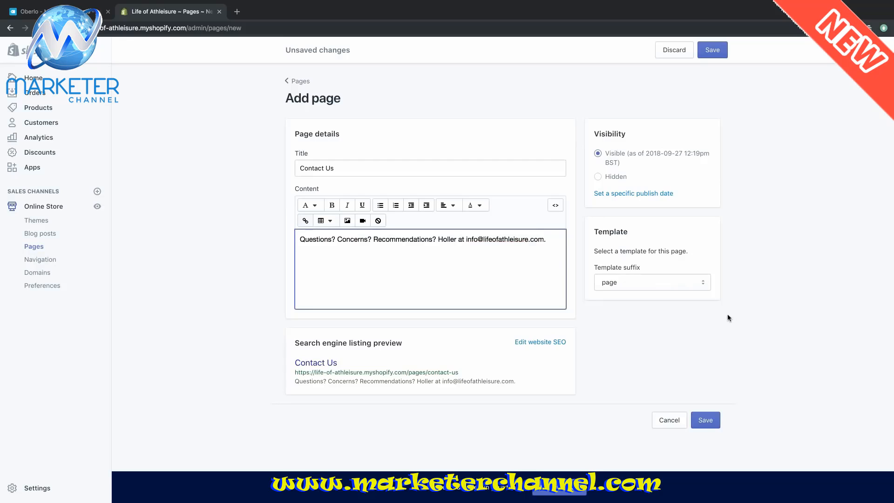
left_click(706, 420)
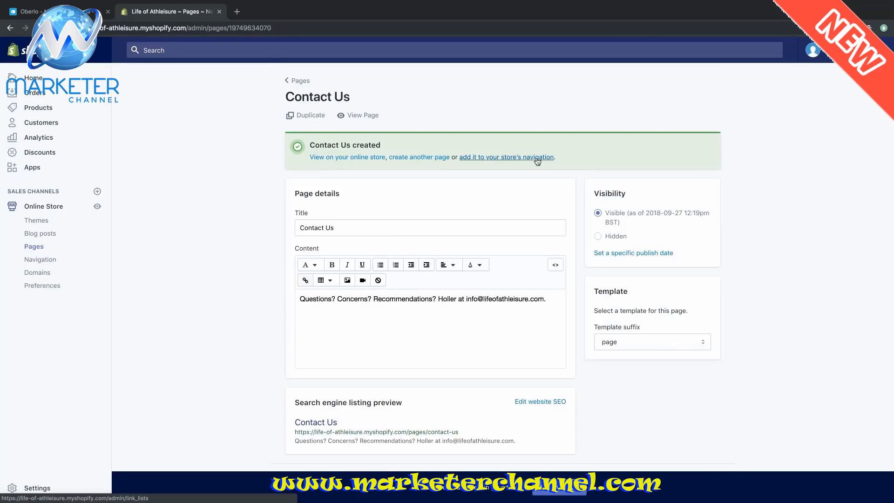
- In the Main menu, add an 'About Us' item linked to the About Us page
left_click(480, 159)
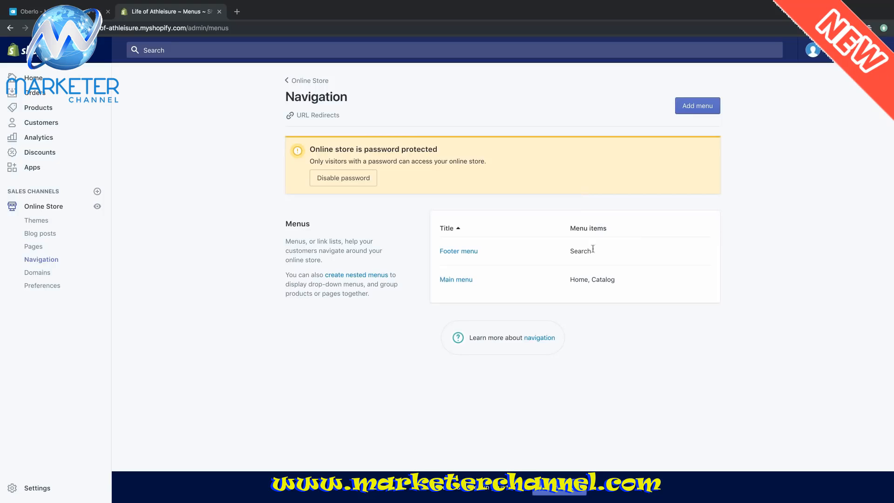
left_click(461, 281)
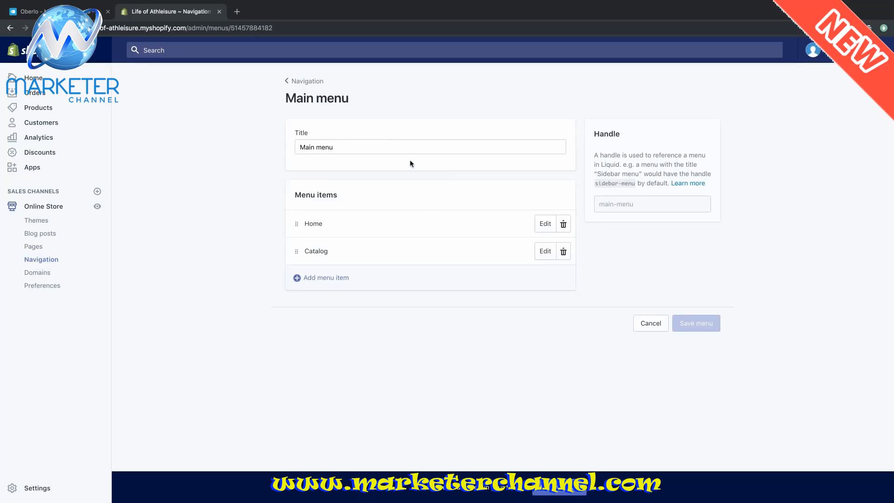
left_click(332, 281)
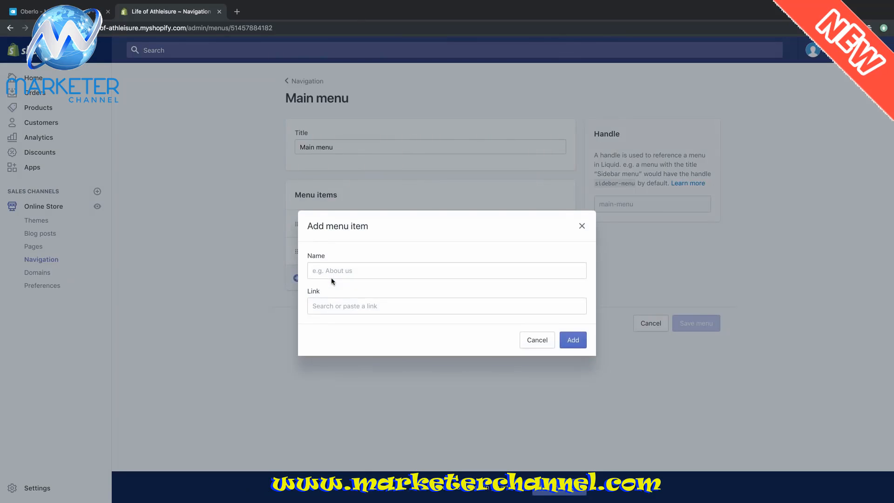
left_click(354, 272)
type("About Us")
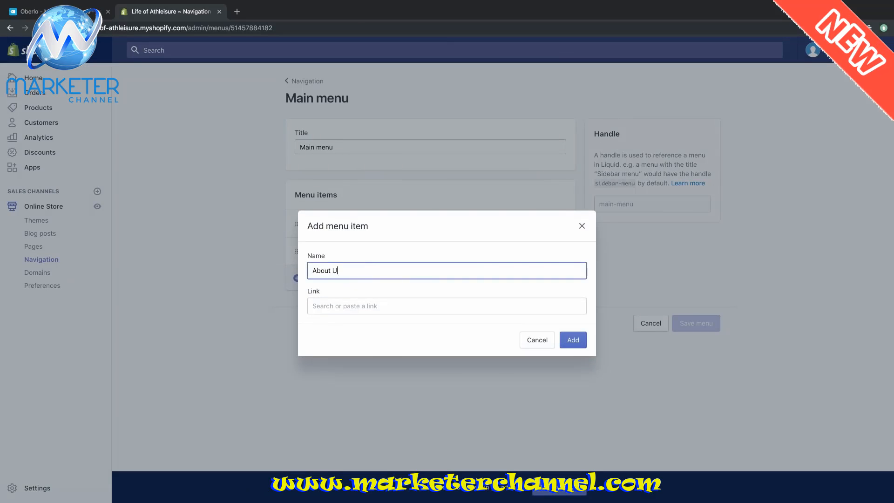
left_click(381, 307)
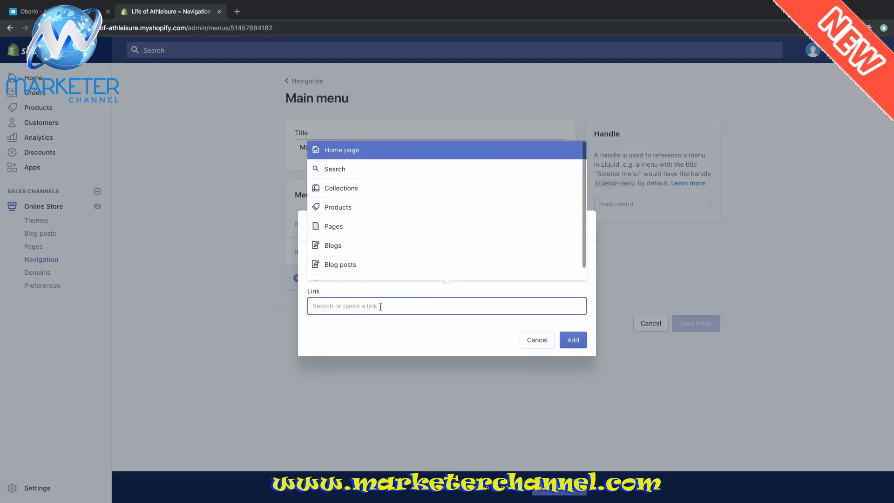
left_click(348, 228)
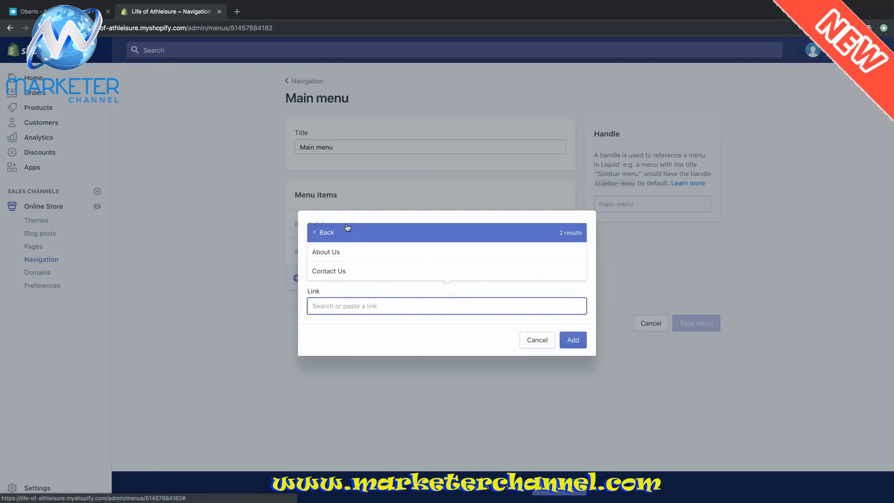
left_click(350, 249)
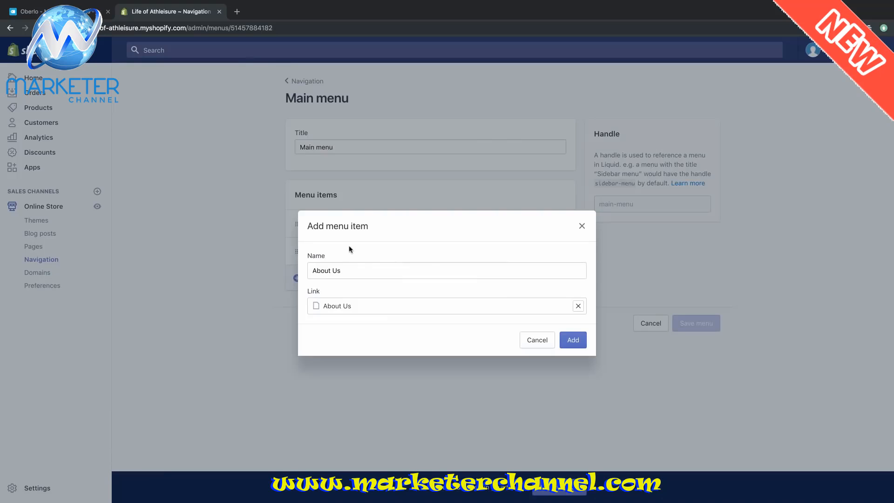
left_click(571, 340)
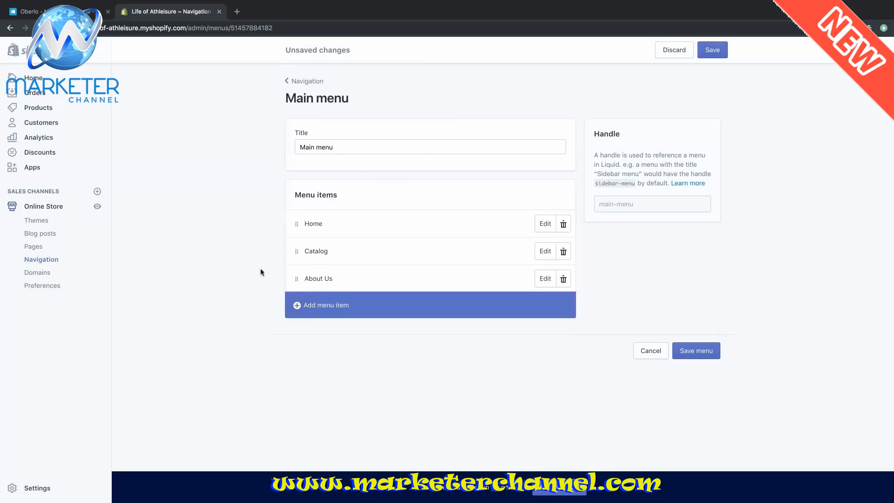
- Add a 'Contact' menu item linked to the Contact Us page
left_click(330, 307)
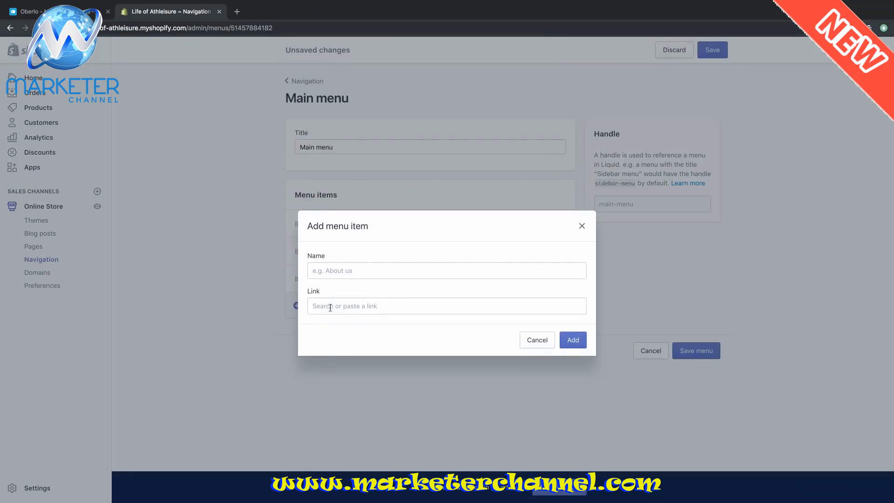
type("Contact")
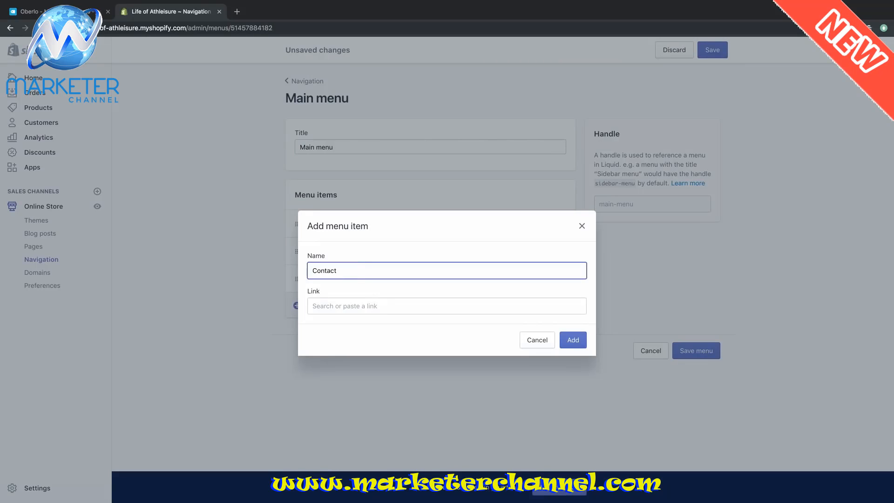
left_click(367, 305)
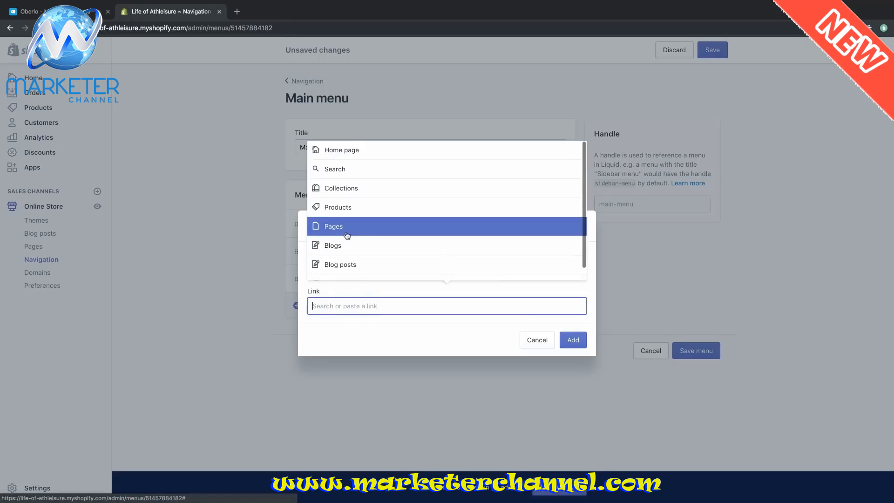
left_click(347, 227)
left_click(348, 270)
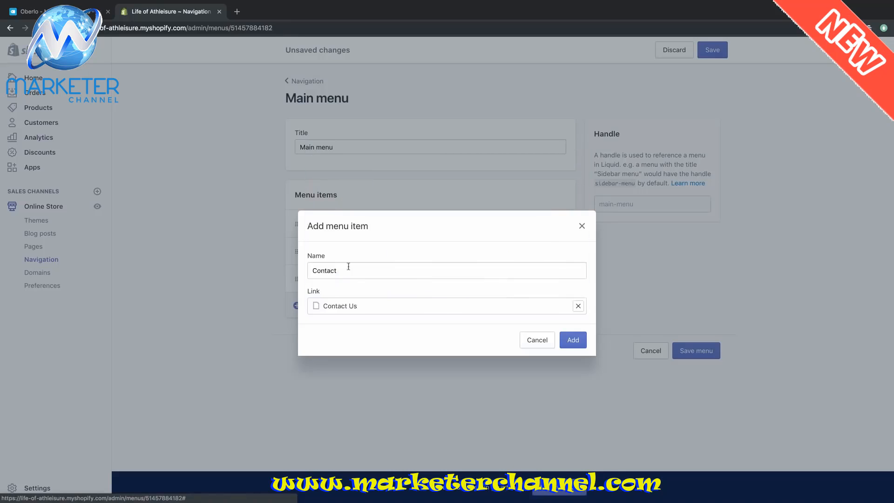
left_click(573, 341)
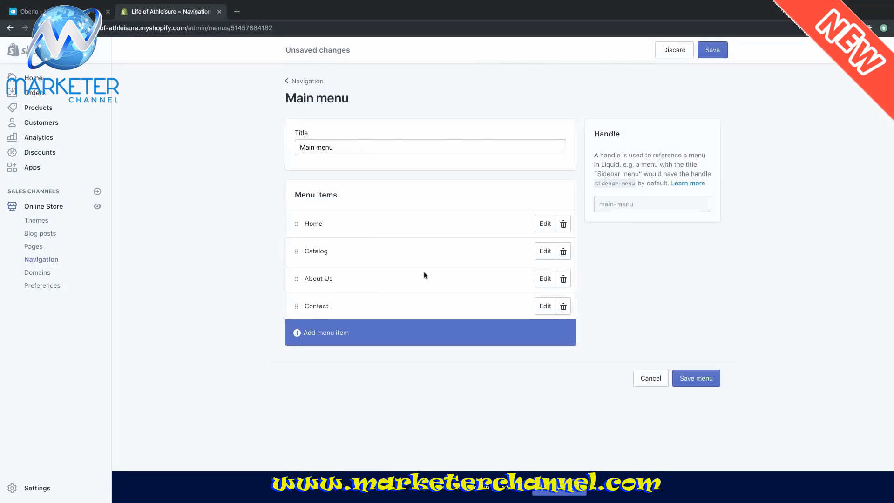
- Delete the Home item, rename Catalog to 'Shop', and save the main menu
left_click(563, 225)
left_click(562, 159)
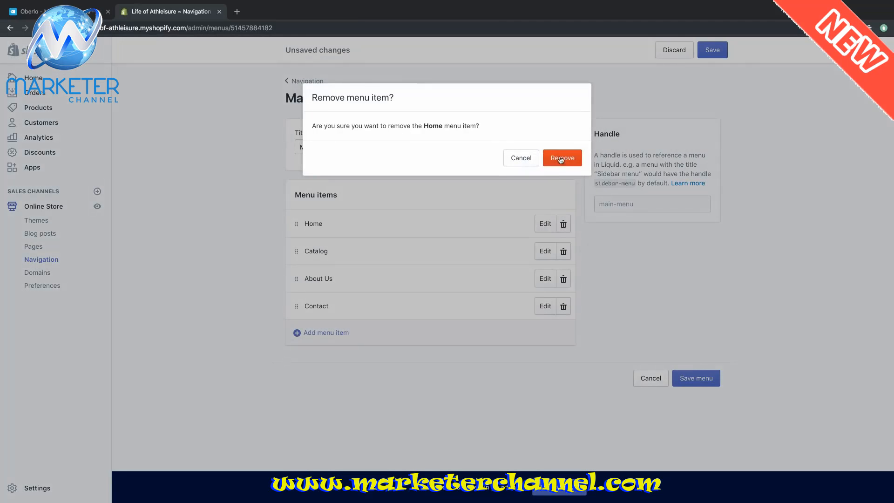
left_click(546, 223)
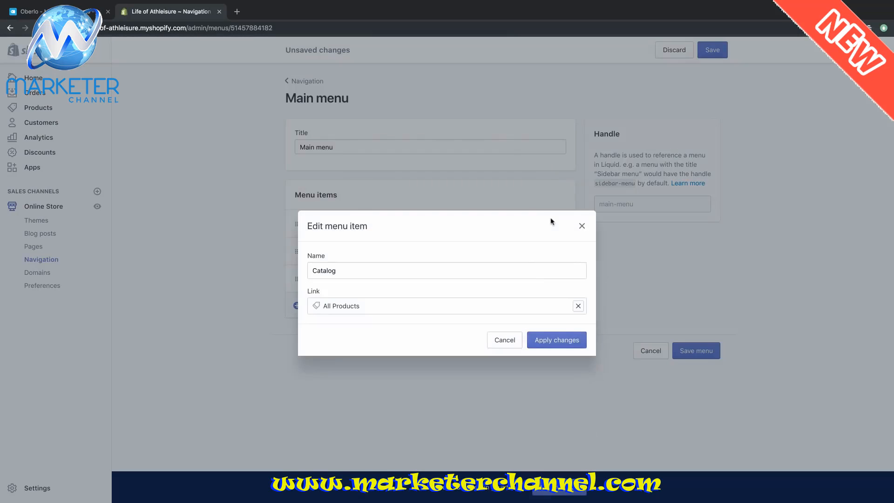
left_click(387, 271)
double_click(387, 271)
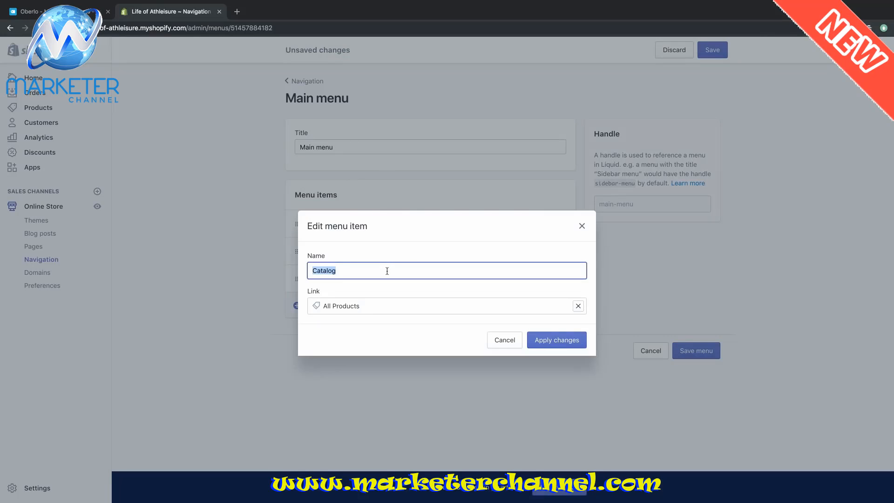
type("Shop")
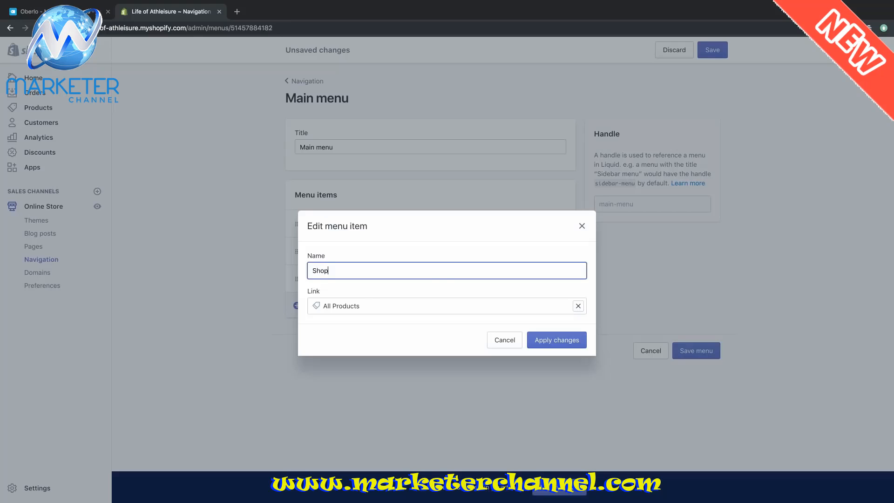
left_click(563, 338)
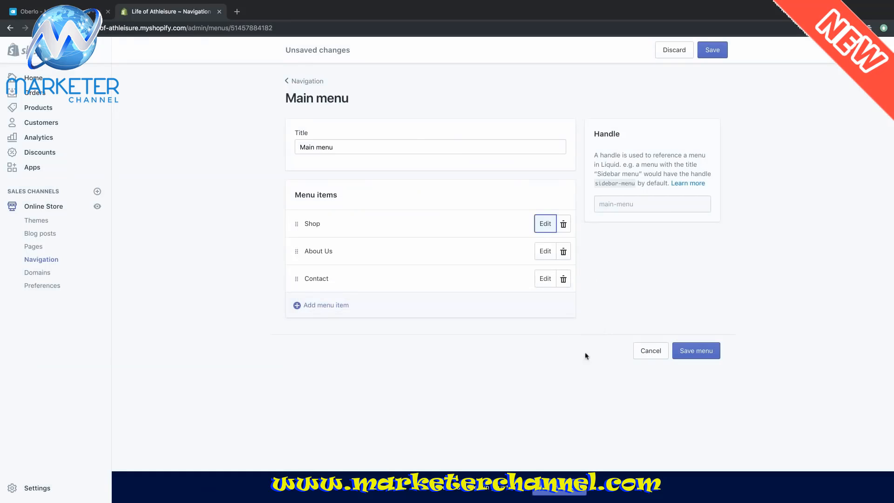
left_click(687, 356)
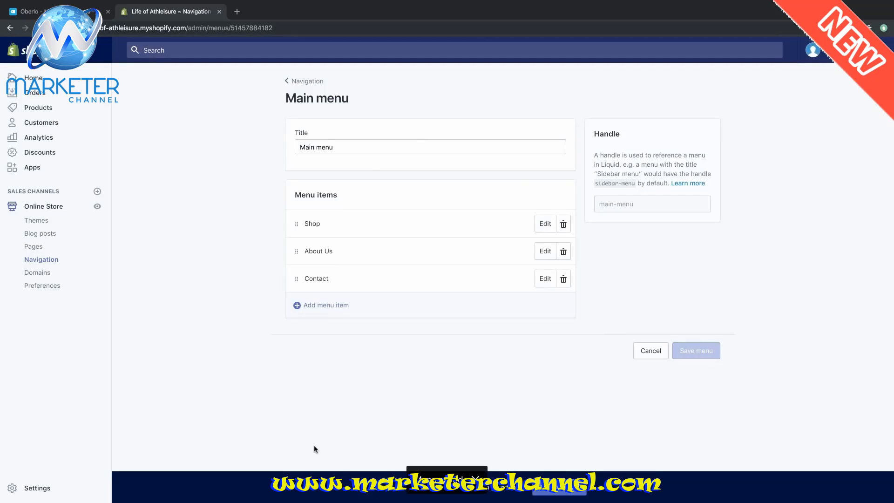
- View the live storefront in a new tab and go to ABOUT US from its header menu
left_click(96, 206)
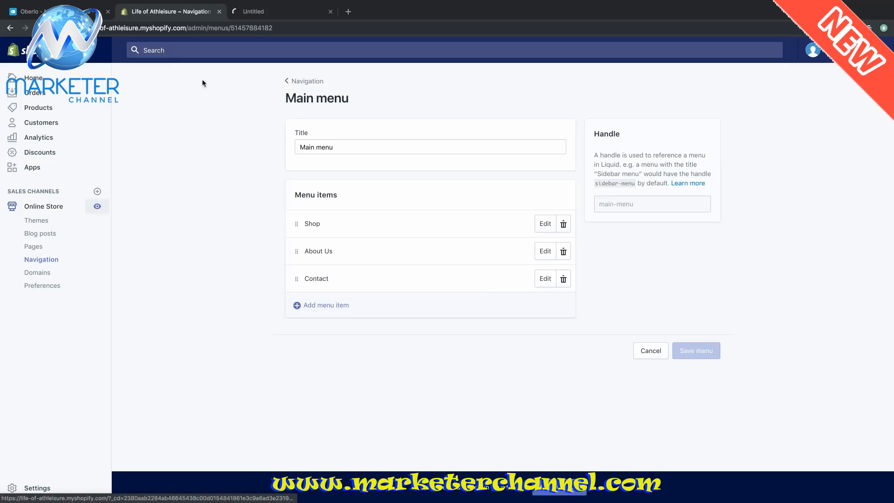
left_click(296, 14)
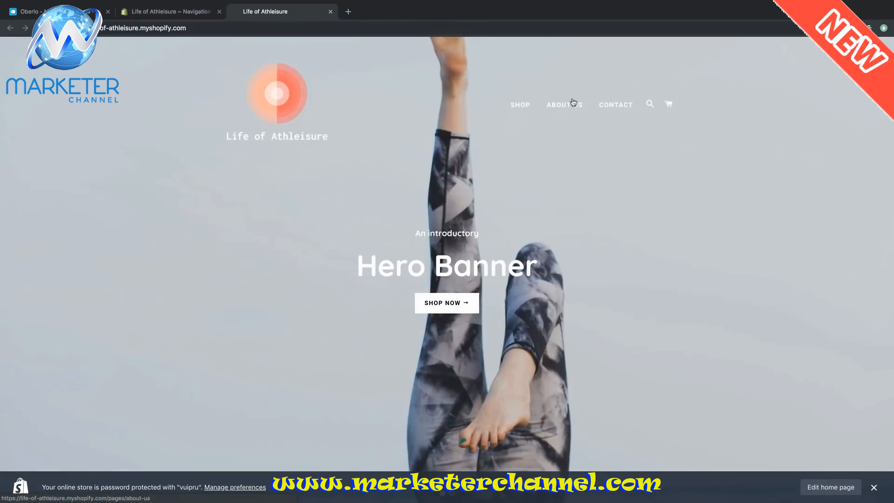
left_click(579, 111)
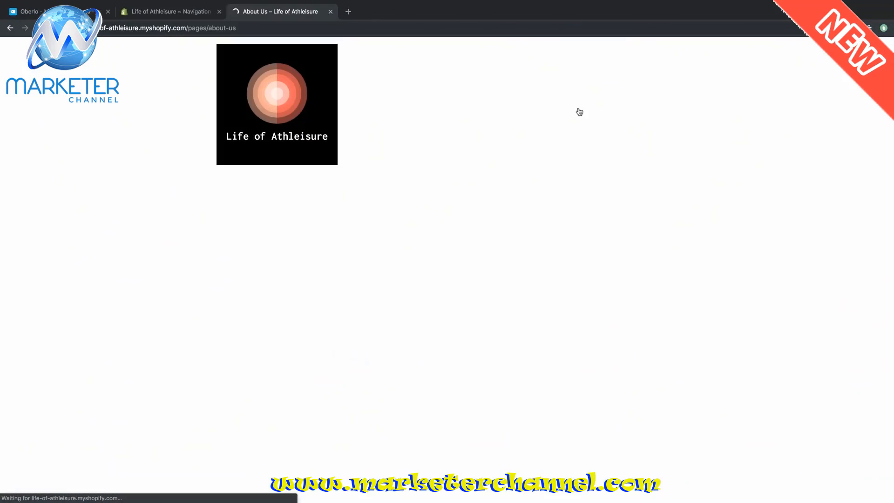
scroll(691, 262, "down", 3)
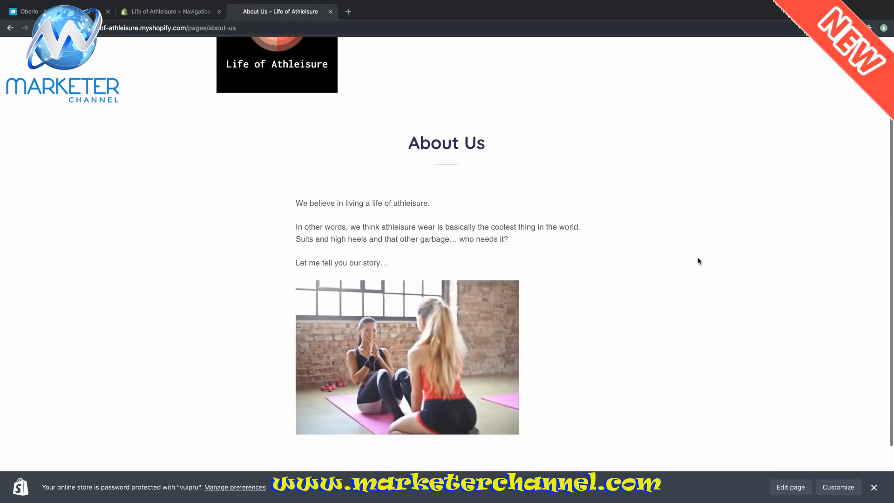
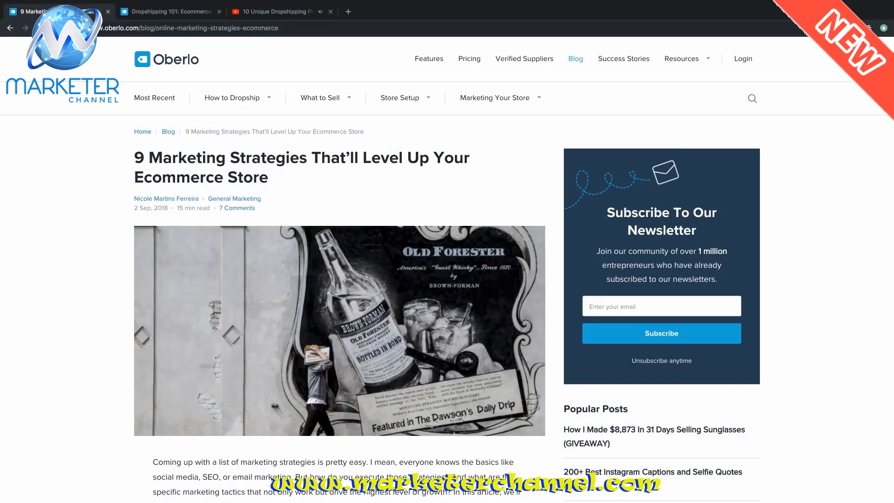
- Look through the open Dropshipping 101 ebook tab and the dropshipping products video tab
key("ctrl+Tab")
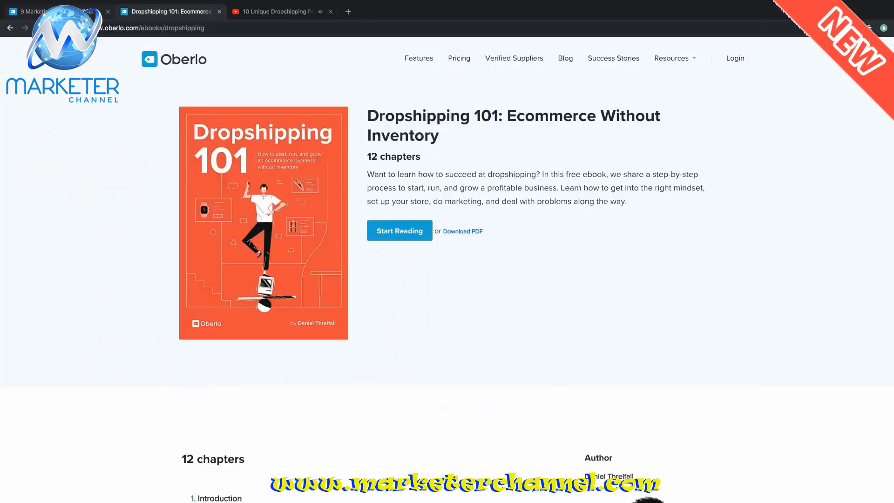
key("ctrl+Tab")
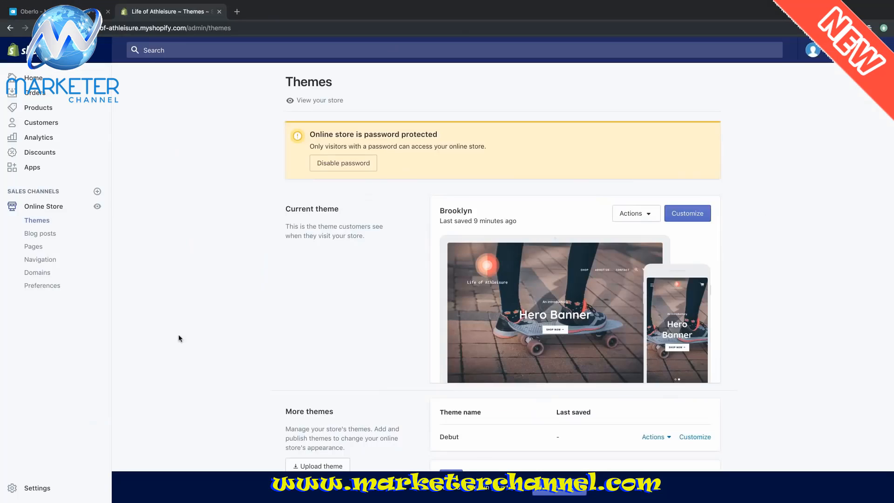
- From the Shipping settings listing the Germany and Rest of World zones, begin a new shipping zone
left_click(34, 487)
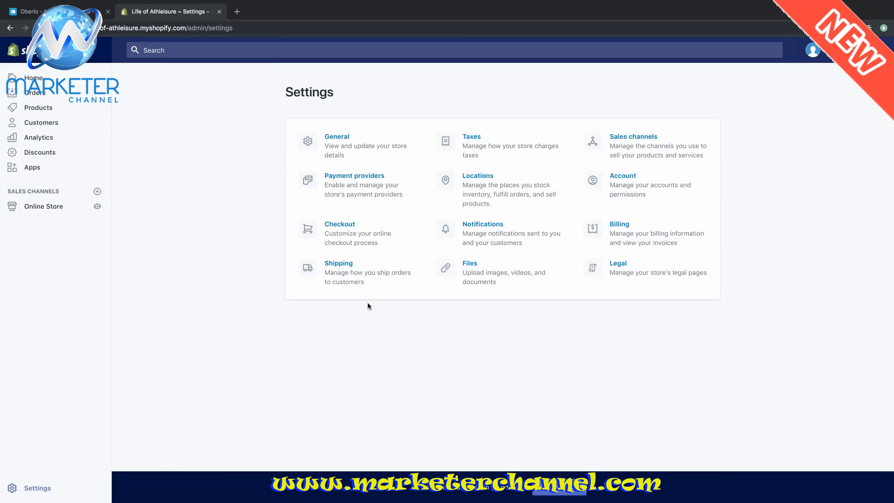
left_click(372, 274)
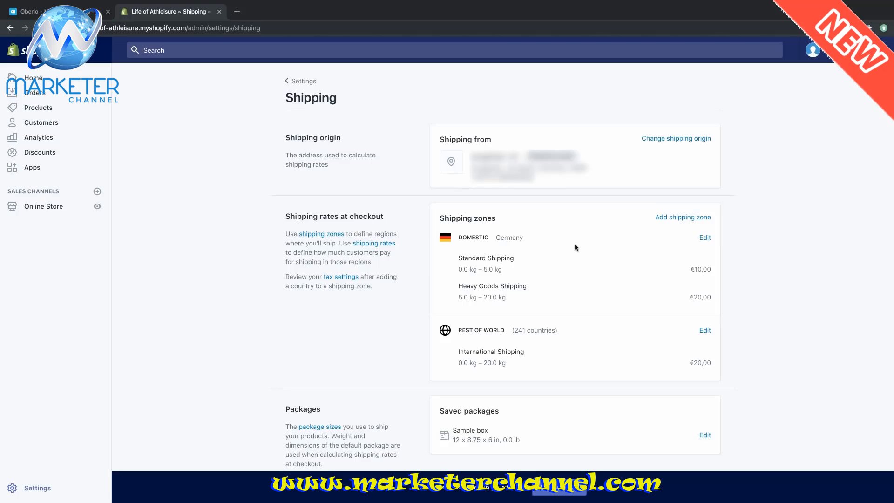
left_click(674, 217)
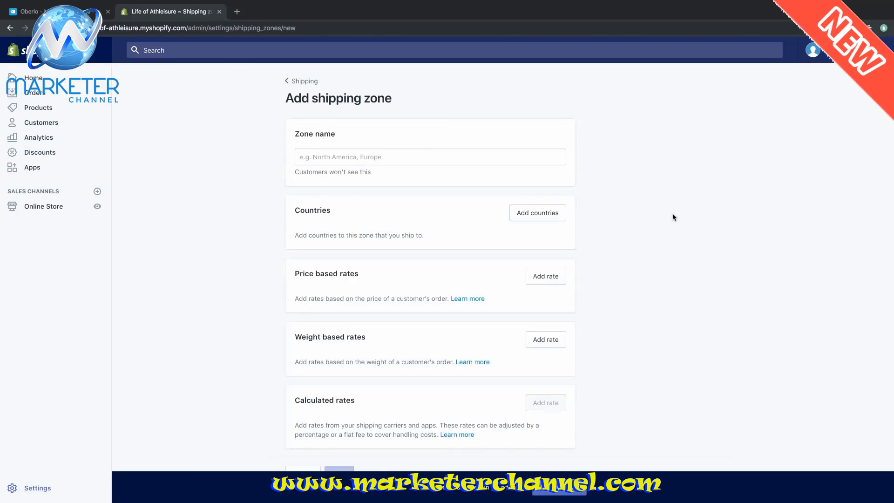
- Name the zone 'Big 4 + Europe' and select the United Kingdom and United States
left_click(478, 154)
type("Bo")
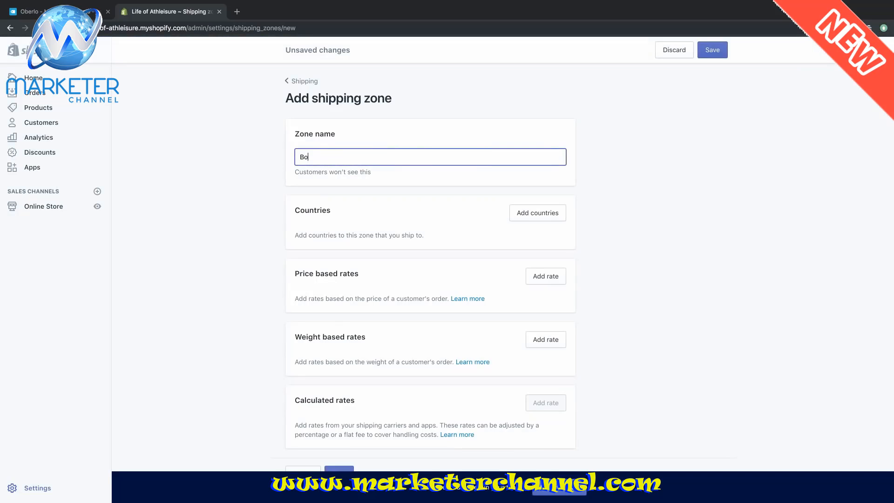
type("g 4 + Eu")
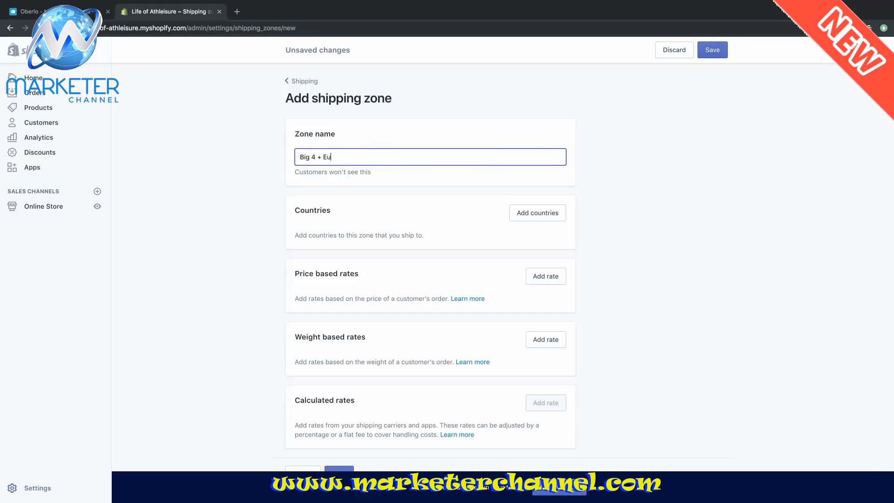
type("rope")
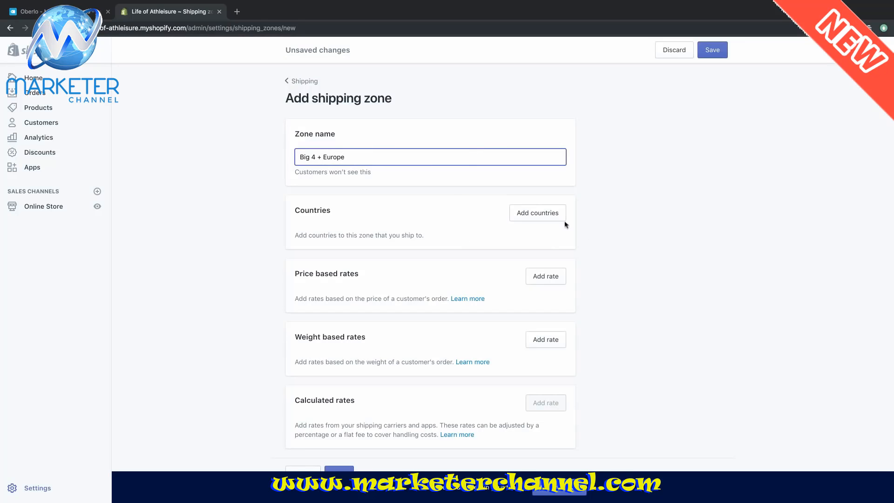
left_click(553, 216)
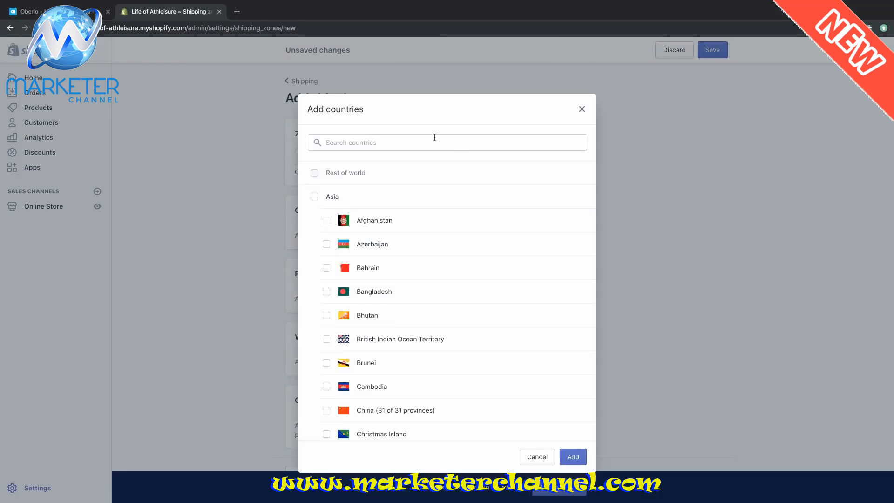
left_click(434, 138)
type("unit")
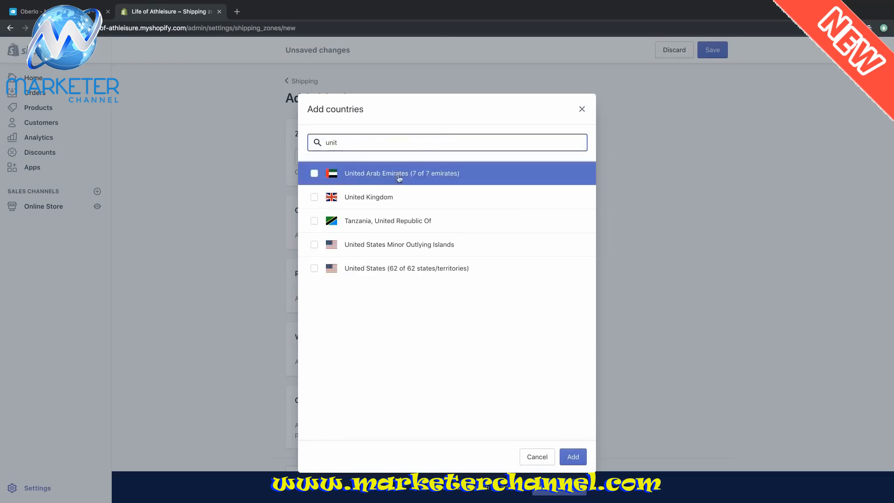
left_click(315, 197)
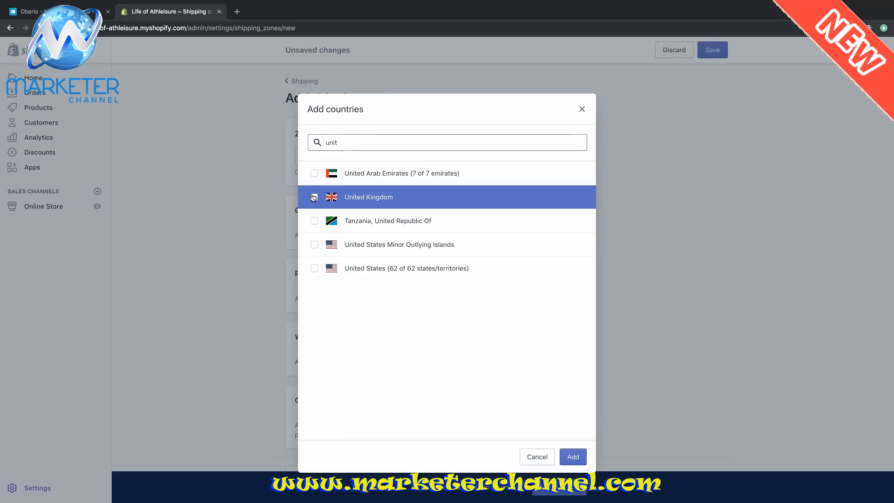
left_click(314, 268)
- Also select Canada and Australia, and add the four countries to the zone
left_click(397, 142)
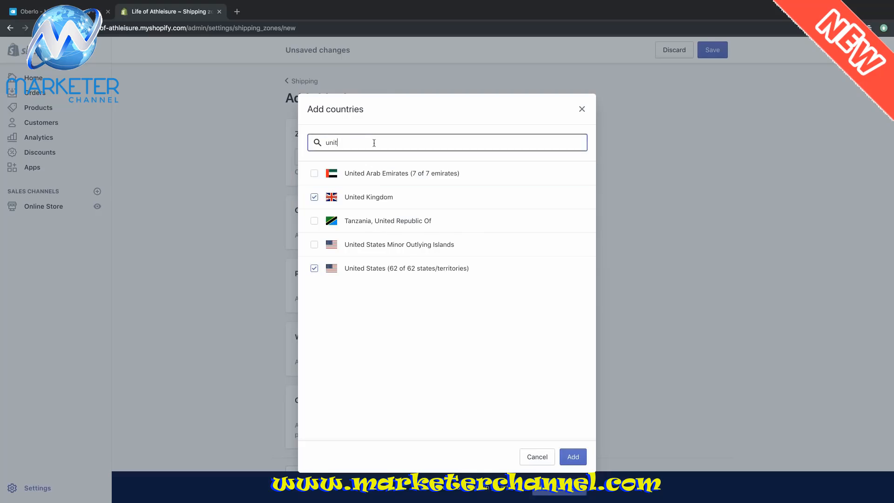
key("ctrl+a")
type("cana")
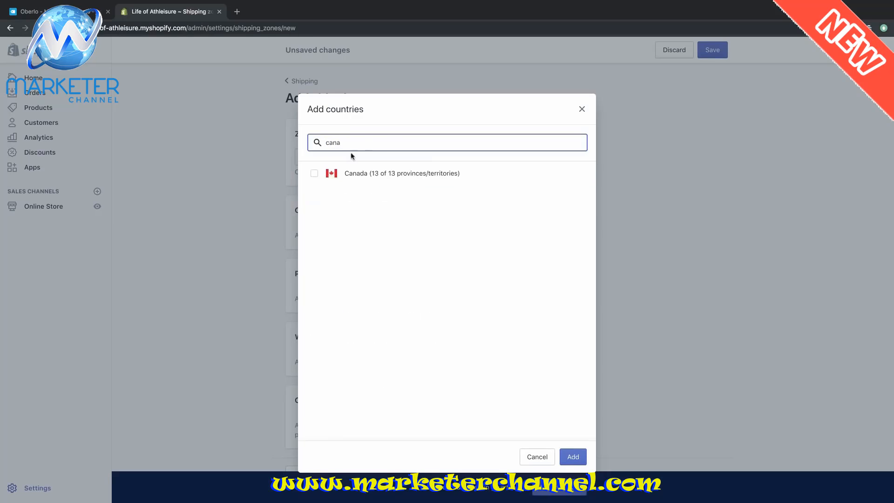
left_click(353, 173)
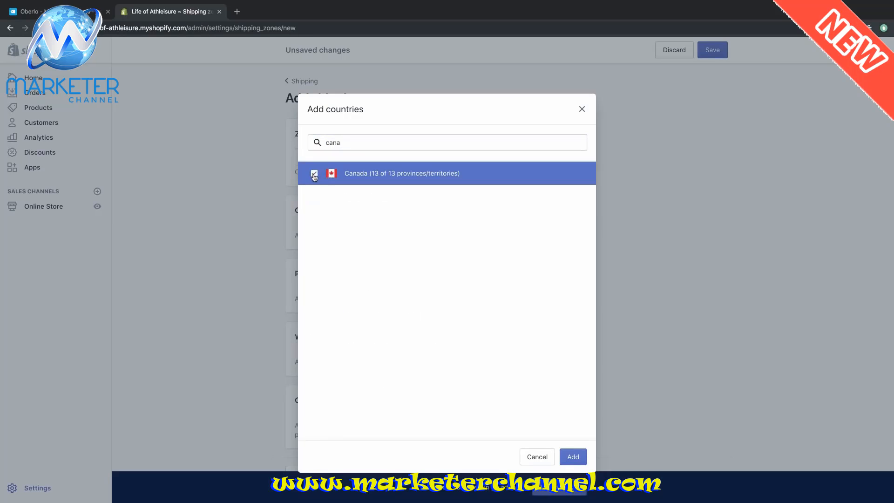
left_click(338, 145)
key("ctrl+a")
type("austra")
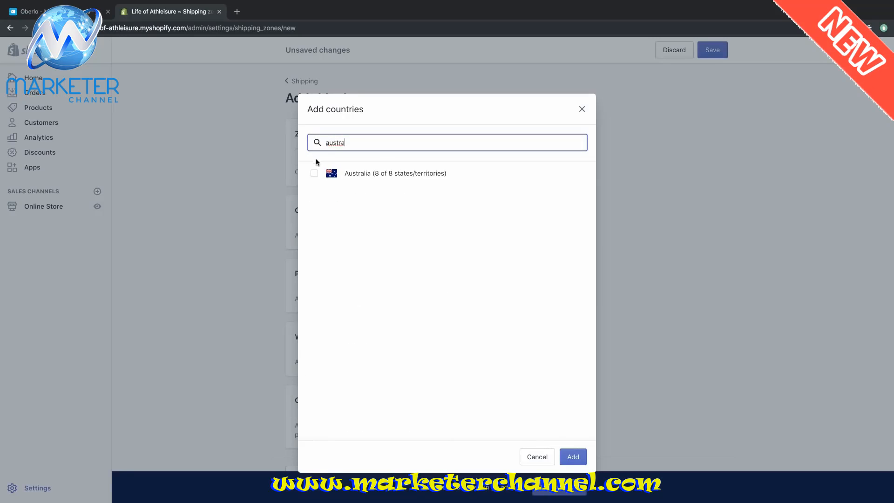
left_click(314, 174)
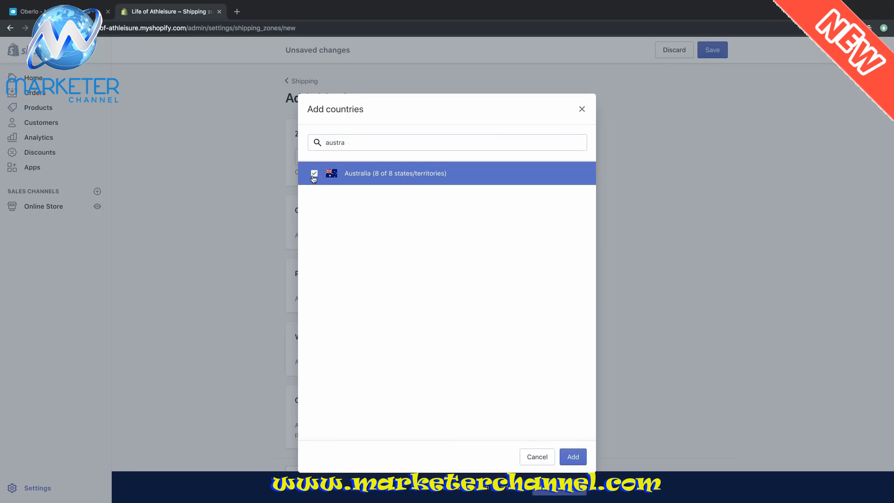
left_click(573, 457)
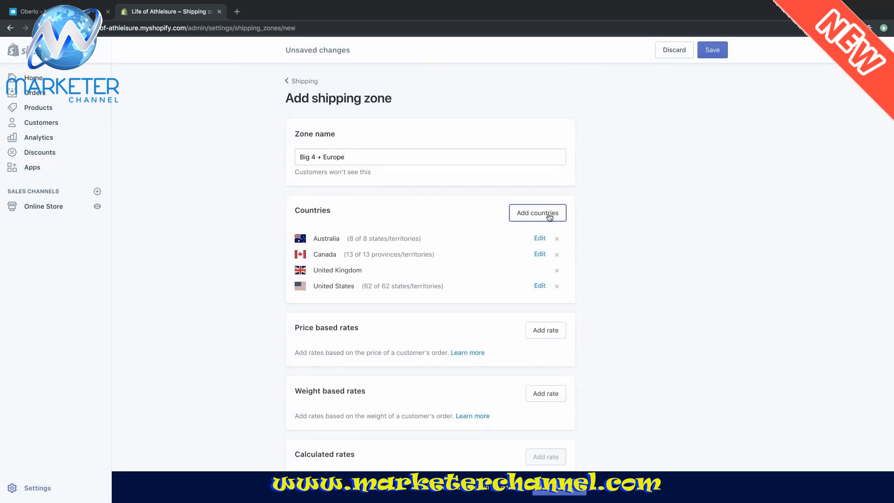
- Add all European countries to the zone as well
left_click(550, 218)
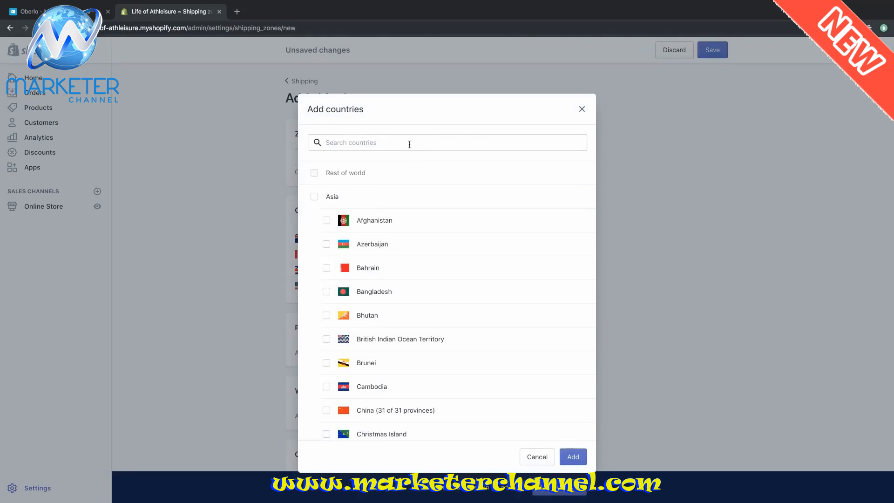
scroll(401, 267, "down", 12)
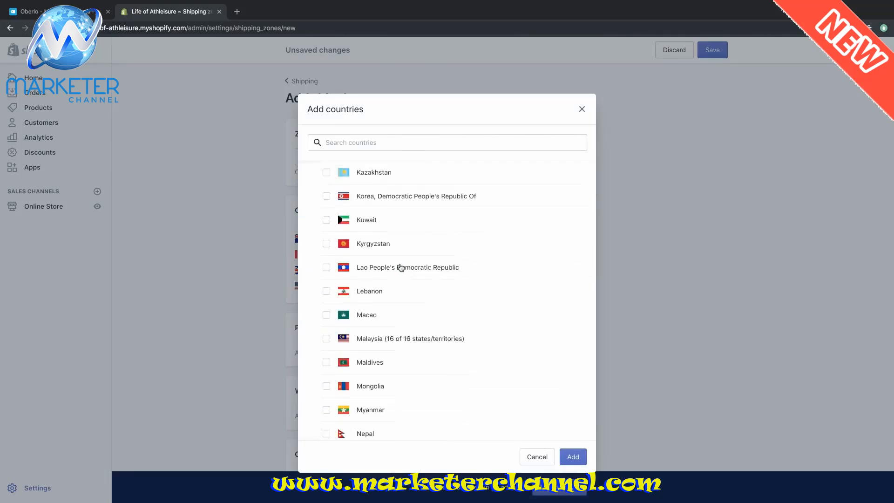
scroll(401, 267, "down", 15)
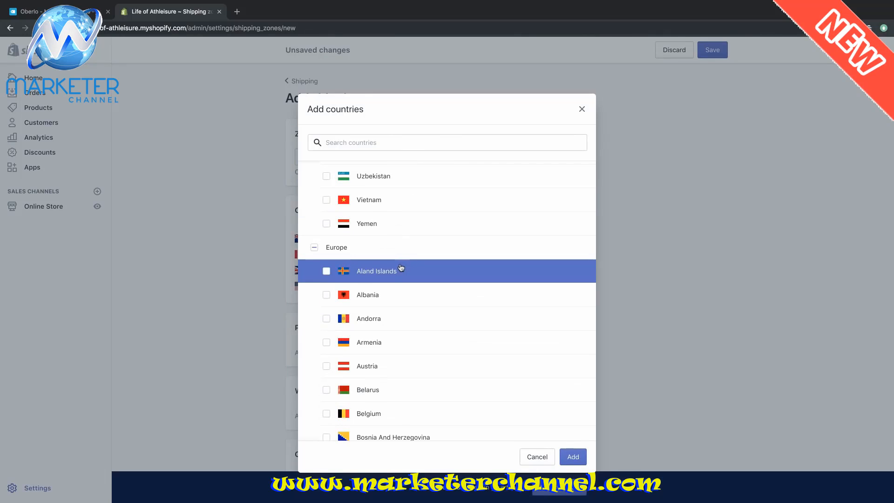
left_click(315, 218)
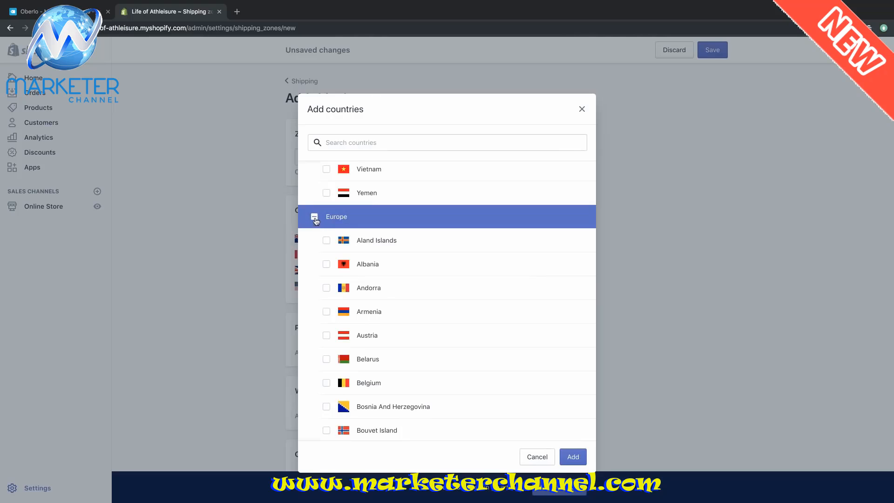
scroll(535, 319, "down", 10)
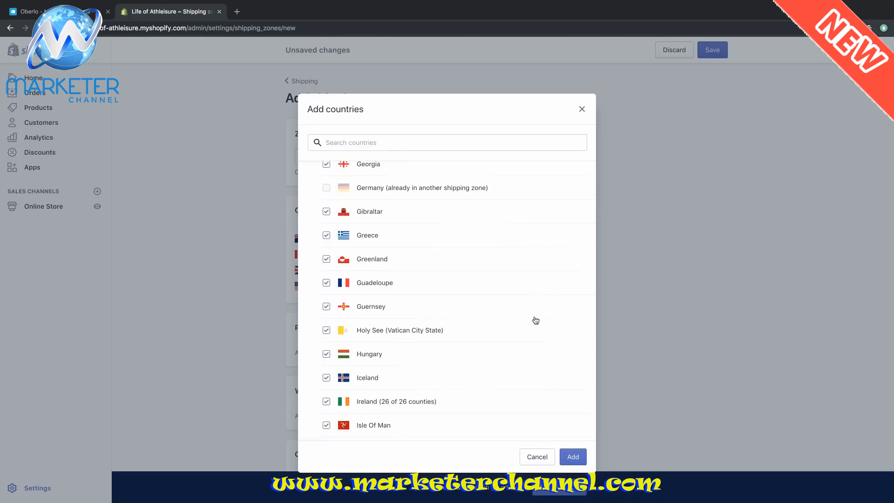
left_click(577, 459)
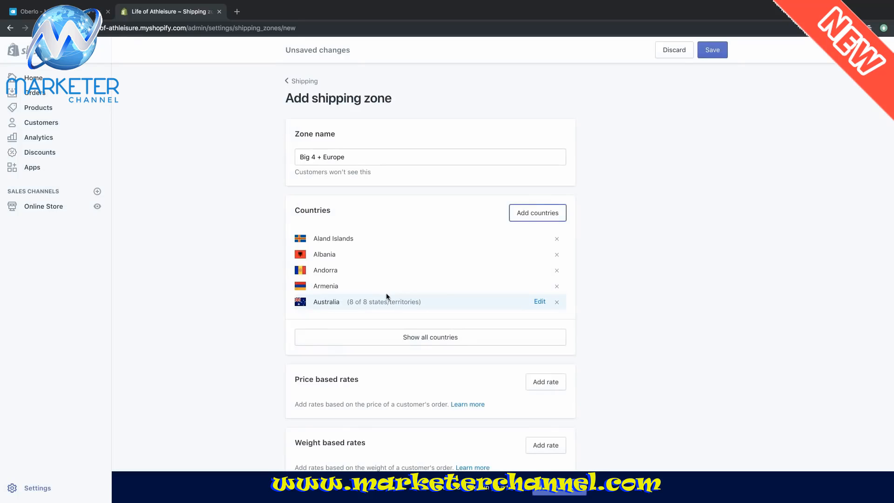
scroll(665, 256, "down", 4)
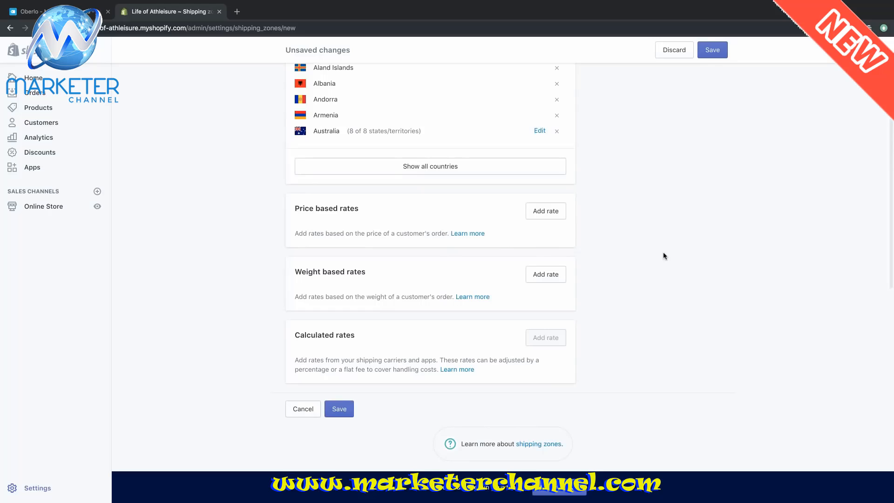
- Add a free price-based rate named 'Free International Shipping' and save the zone
left_click(553, 211)
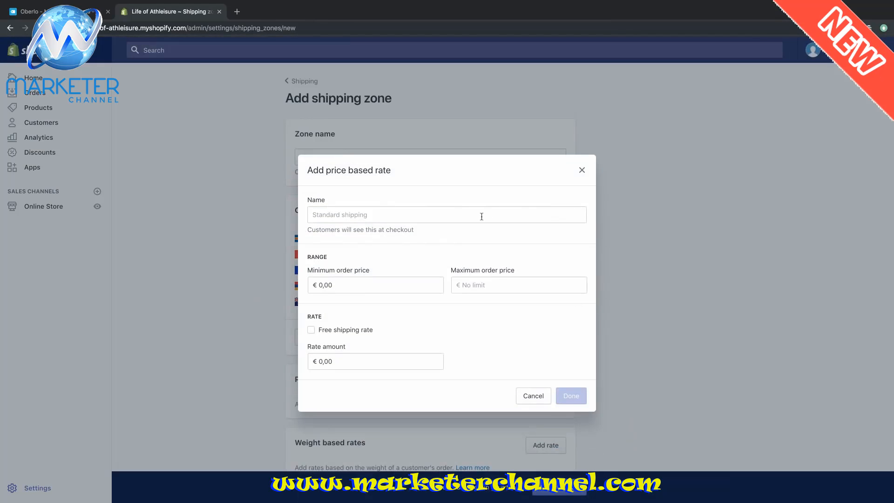
left_click(480, 216)
type("Free")
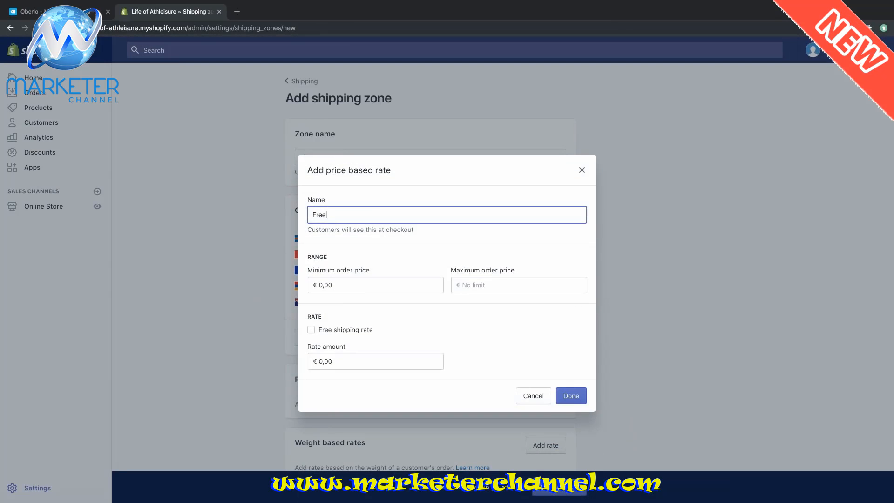
type(" International S")
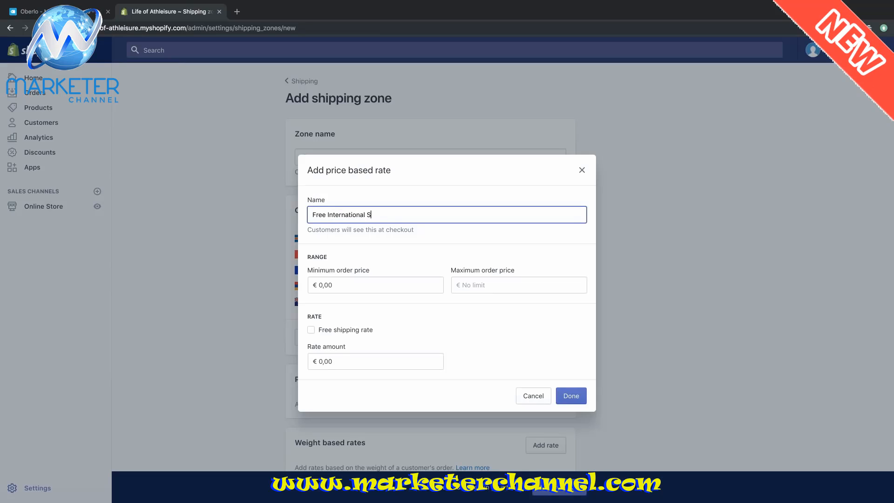
type("hippin")
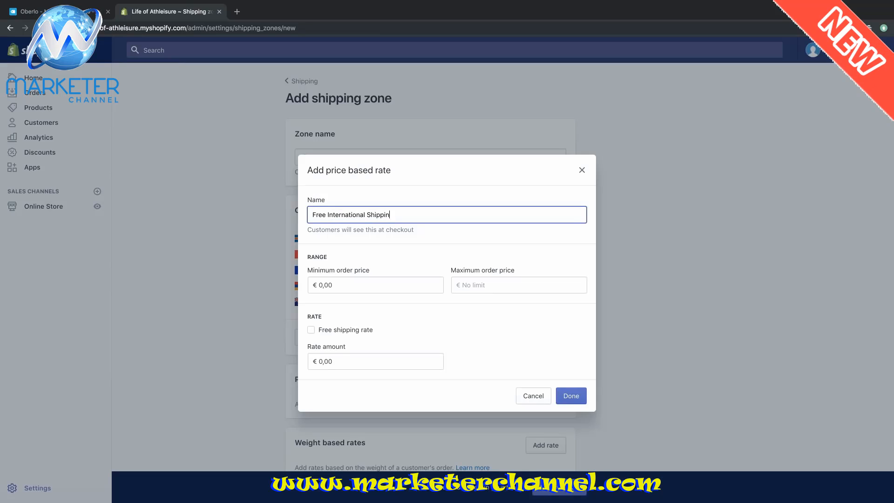
type("g")
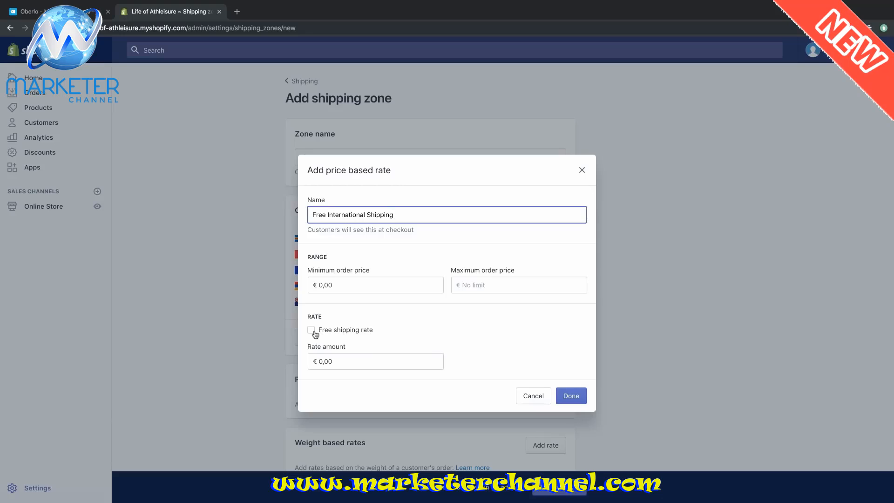
left_click(311, 330)
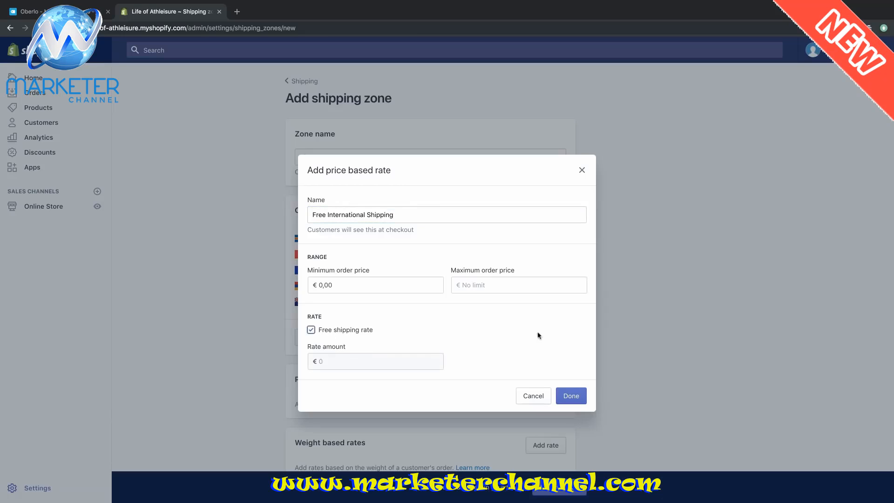
left_click(573, 396)
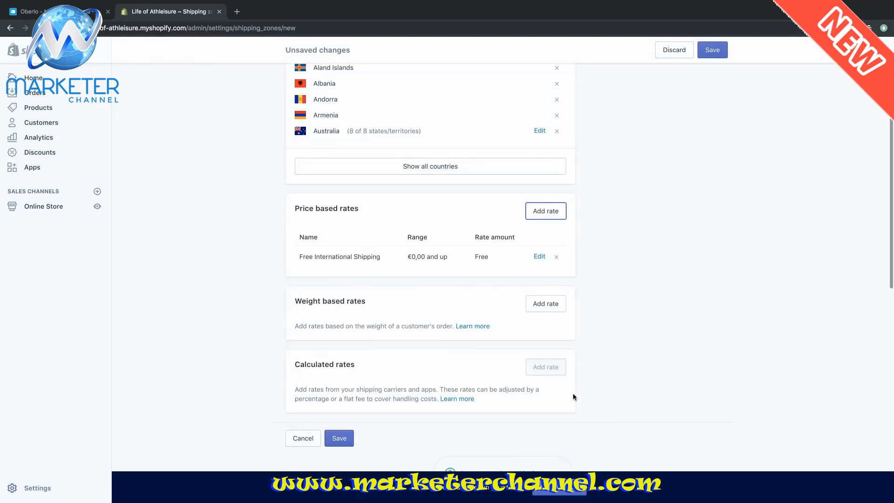
scroll(662, 274, "up", 4)
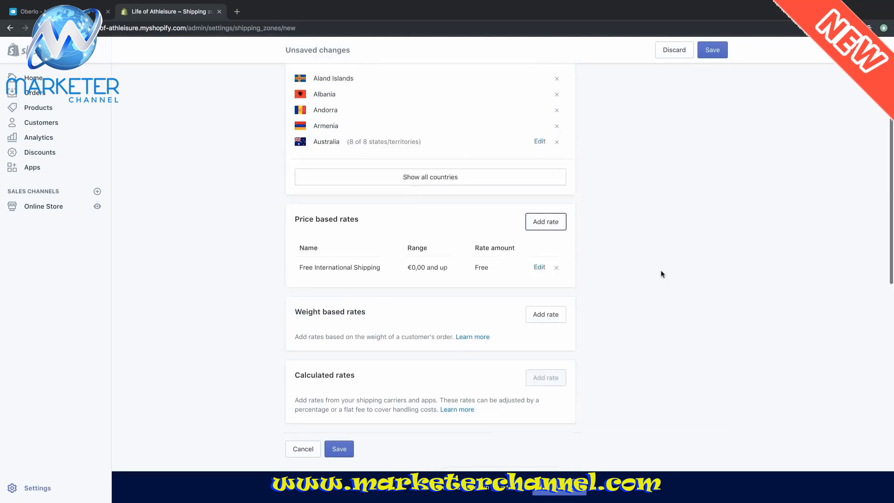
scroll(663, 273, "down", 5)
scroll(663, 274, "up", 4)
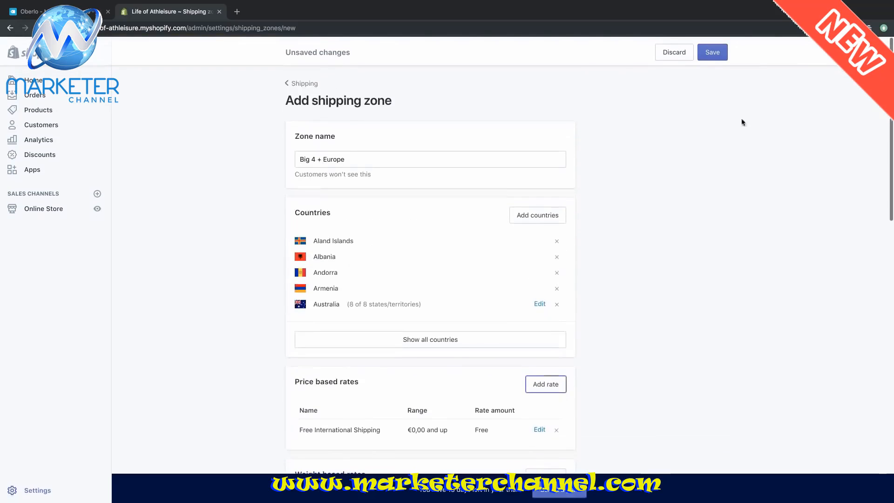
left_click(713, 50)
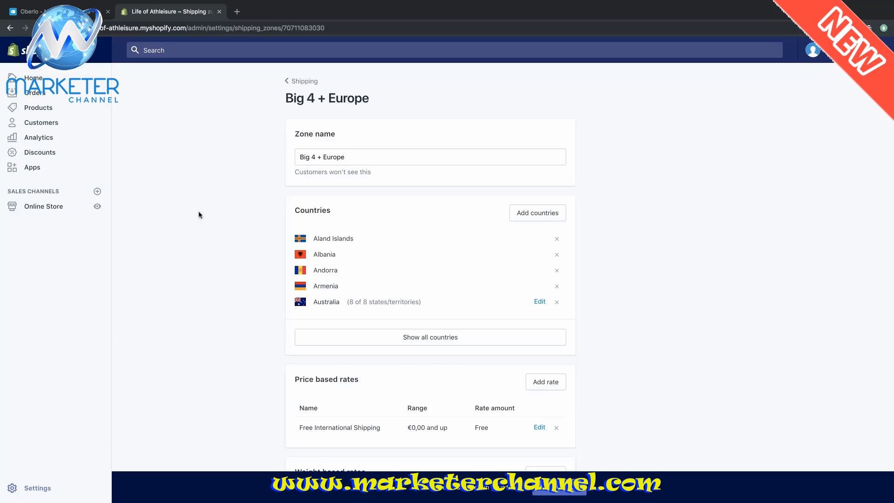
- Delete the Rest of world shipping zone, then open the Domestic zone for editing
left_click(302, 82)
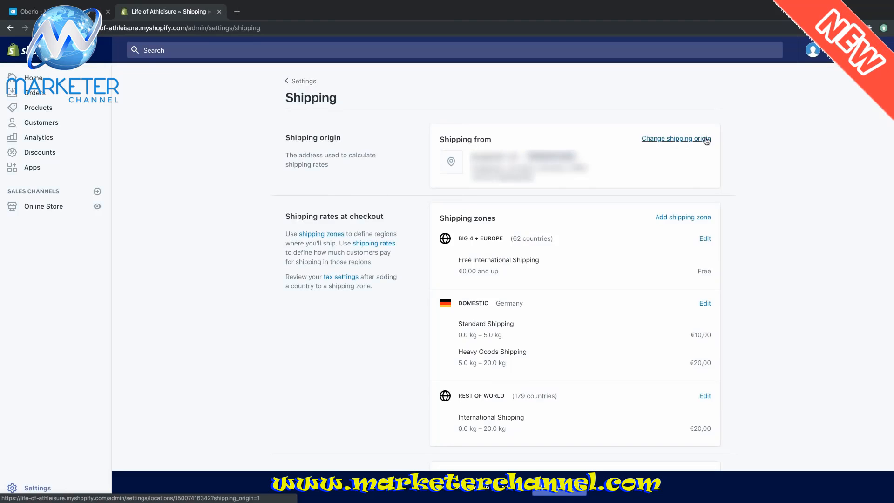
scroll(730, 145, "down", 5)
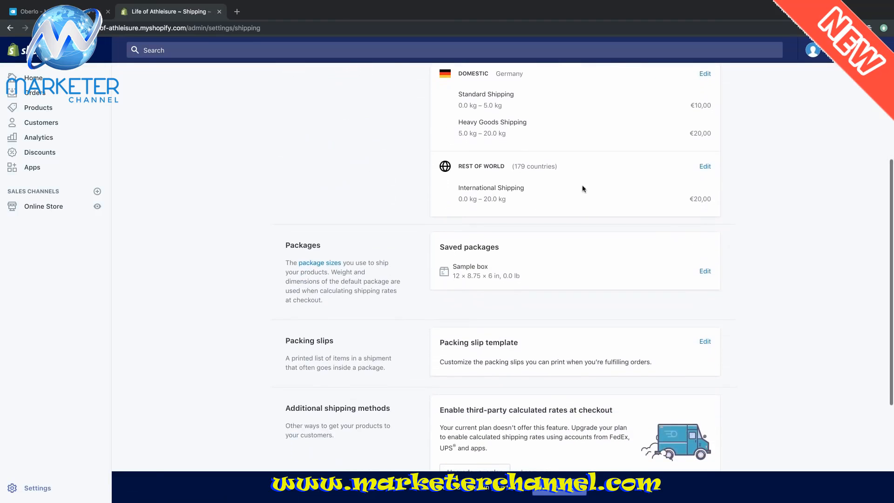
left_click(705, 168)
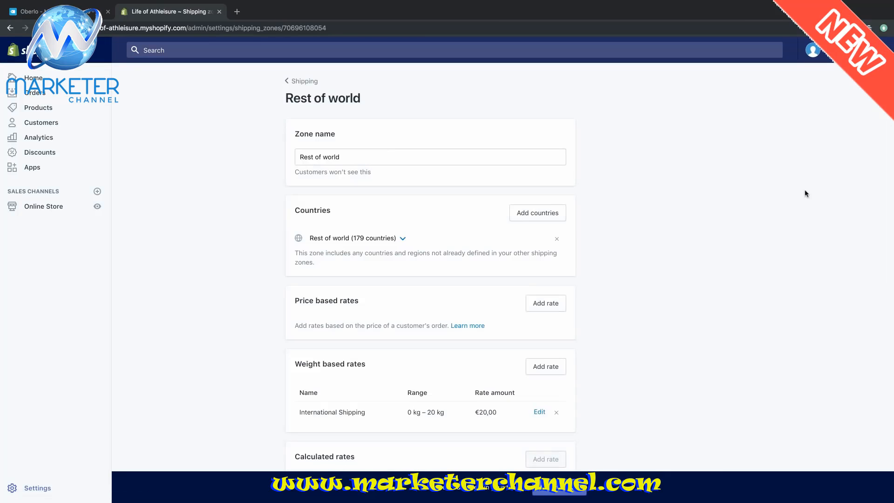
scroll(661, 219, "down", 3)
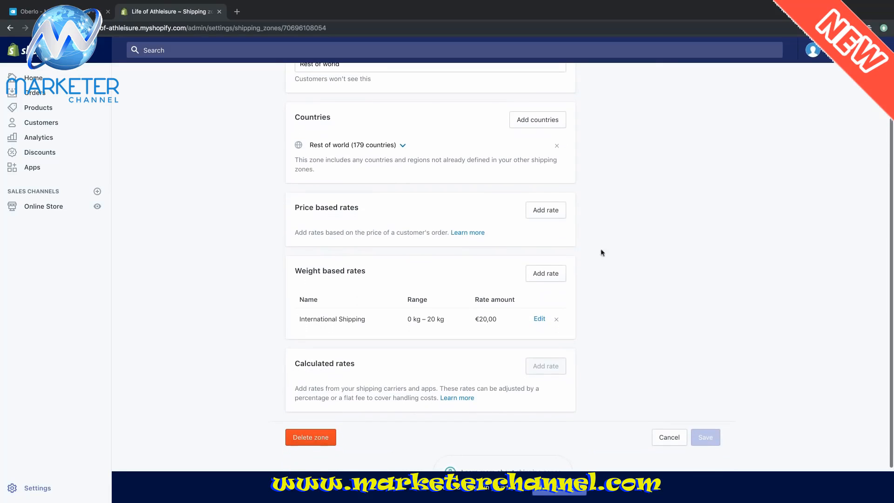
left_click(312, 439)
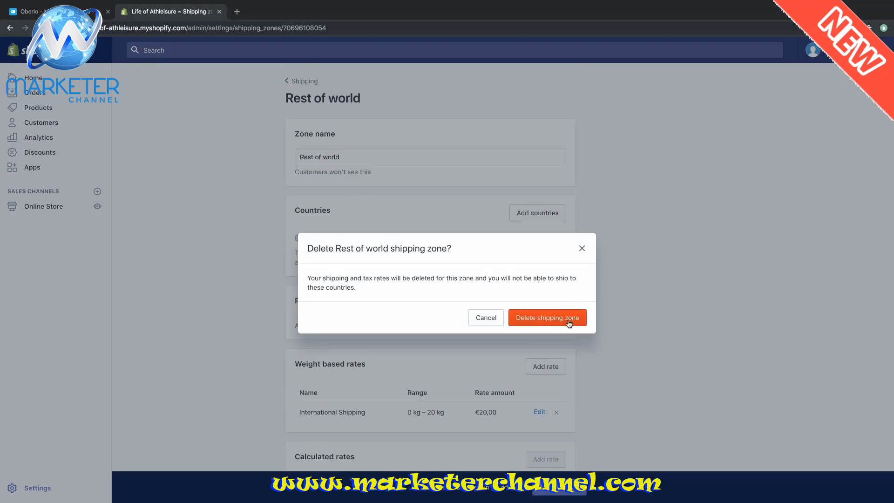
left_click(568, 324)
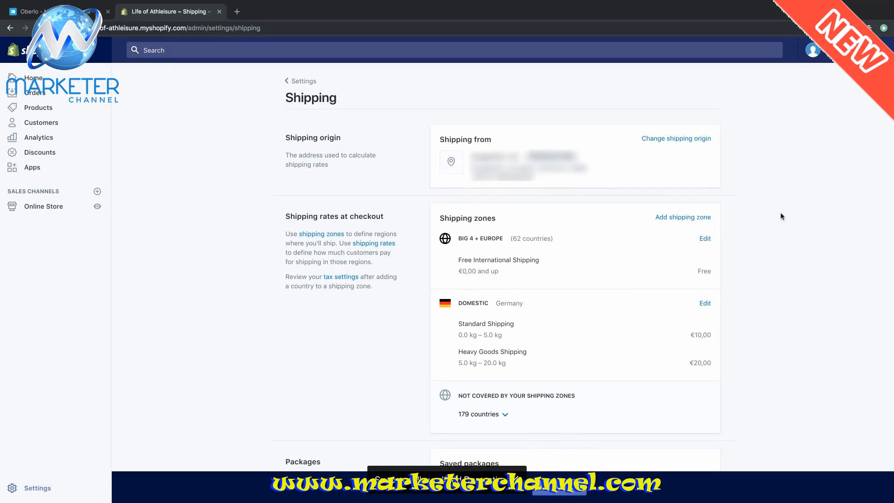
scroll(780, 216, "down", 1)
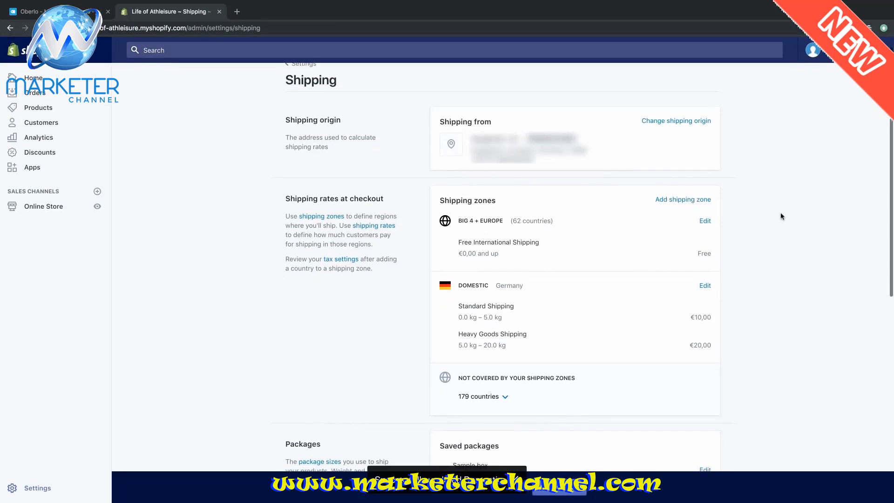
left_click(706, 285)
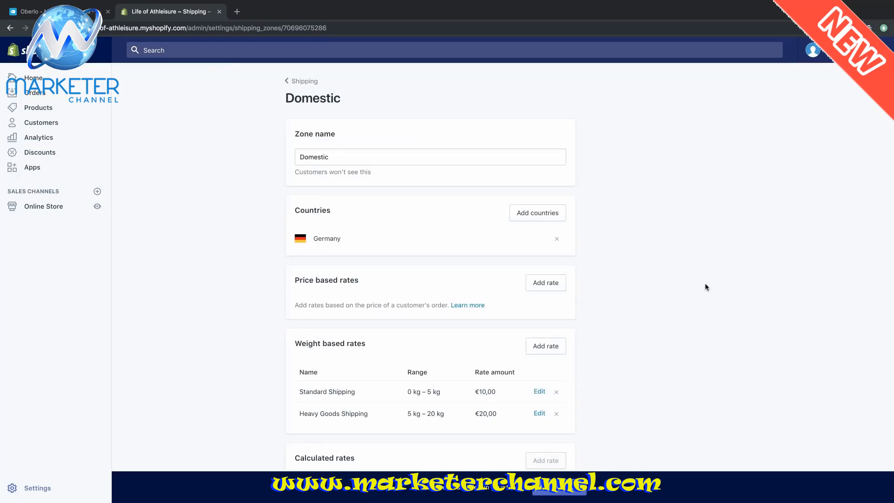
- Replace Domestic's €10,00 Standard and €20,00 Heavy Goods rates with one free rate and save
scroll(729, 275, "down", 2)
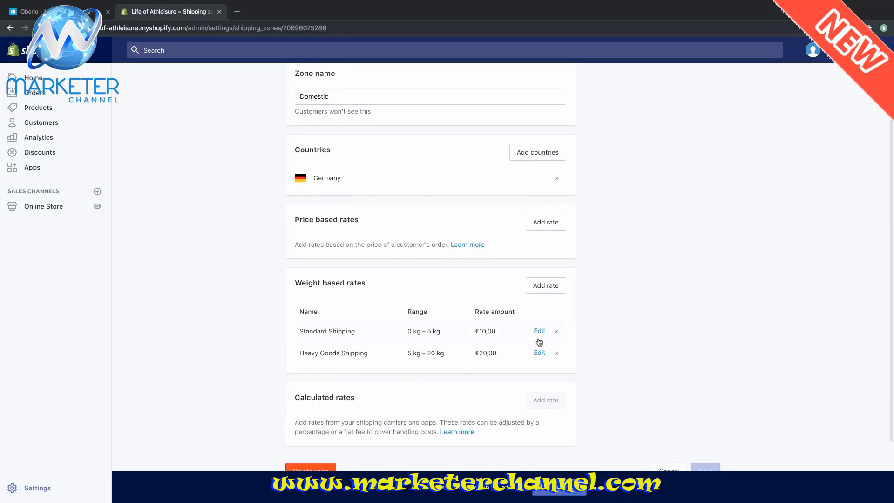
left_click(556, 332)
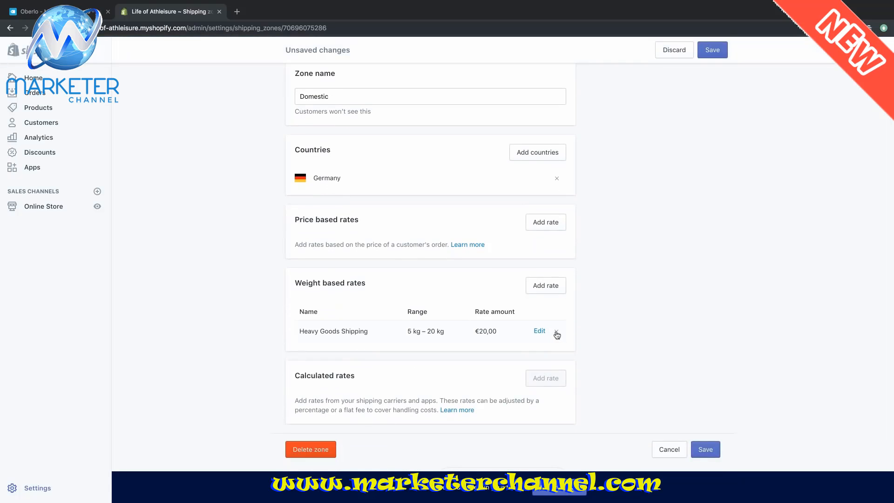
left_click(557, 332)
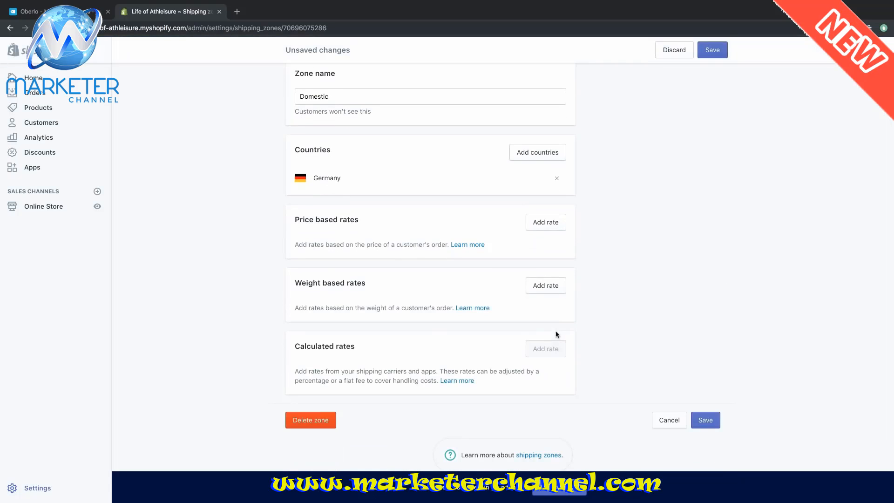
left_click(543, 228)
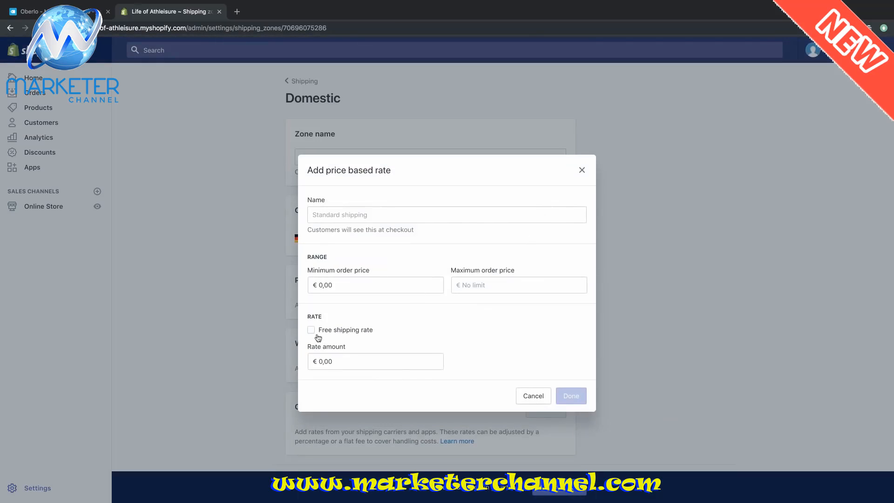
left_click(312, 330)
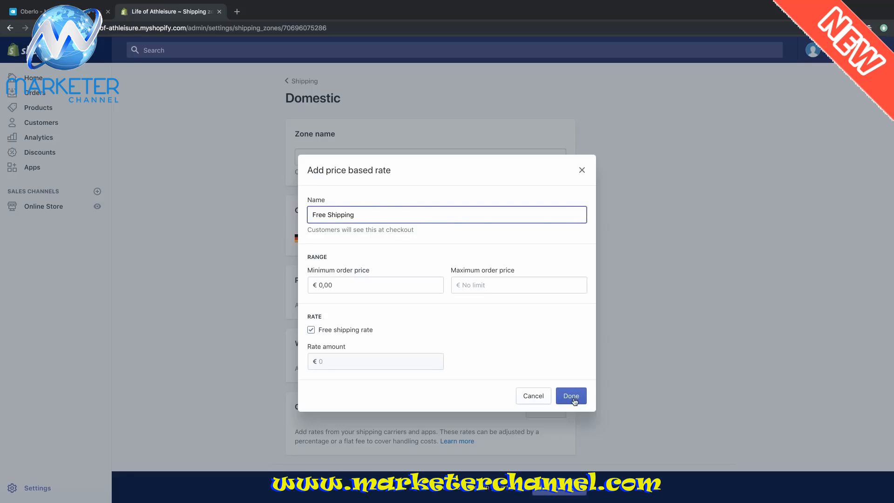
left_click(572, 397)
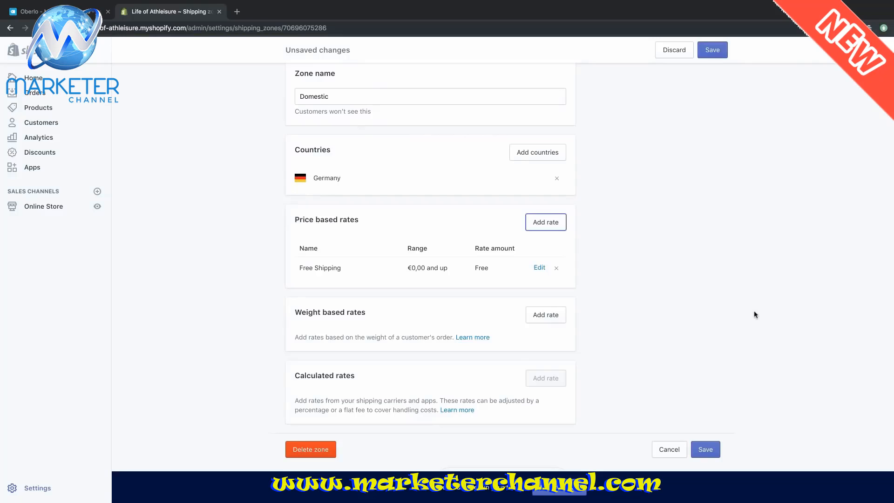
left_click(714, 53)
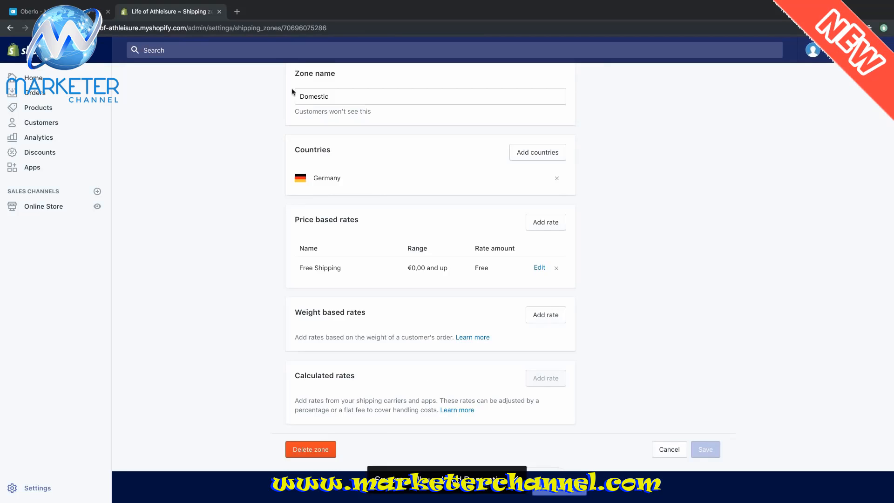
scroll(355, 164, "up", 3)
- Check that both zones offer free shipping on the Shipping overview, then return to Settings
left_click(304, 82)
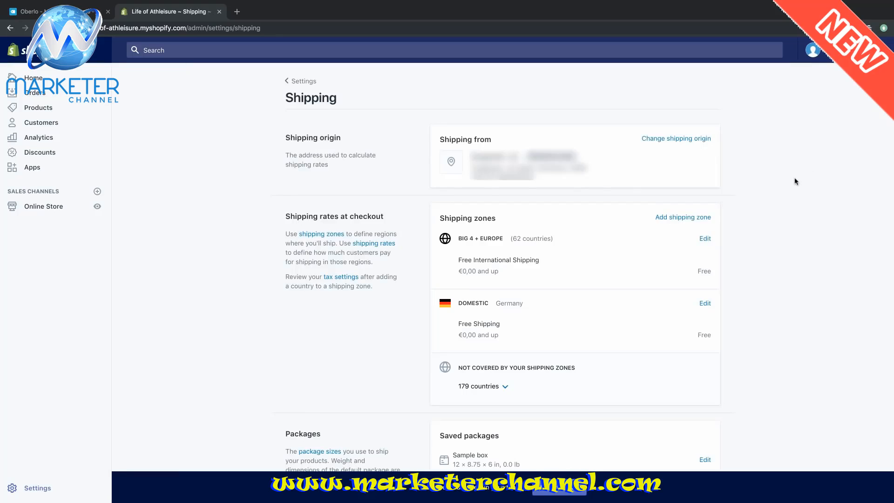
scroll(796, 181, "down", 1)
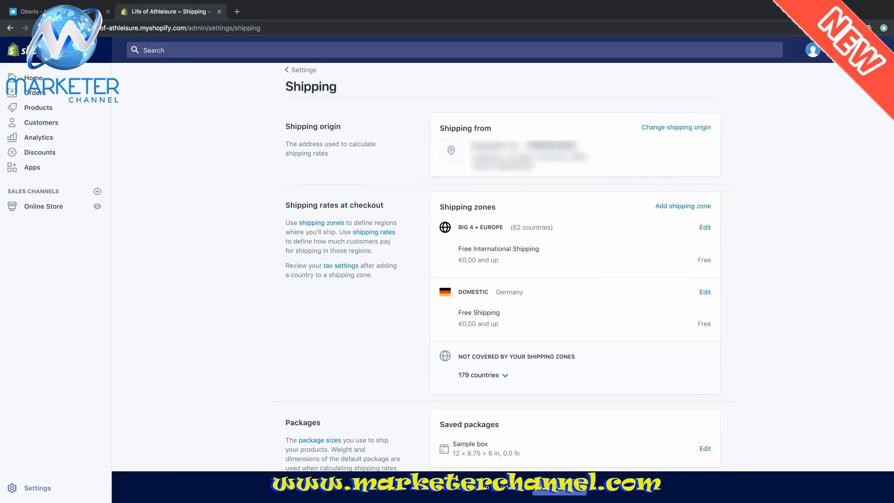
scroll(807, 230, "up", 1)
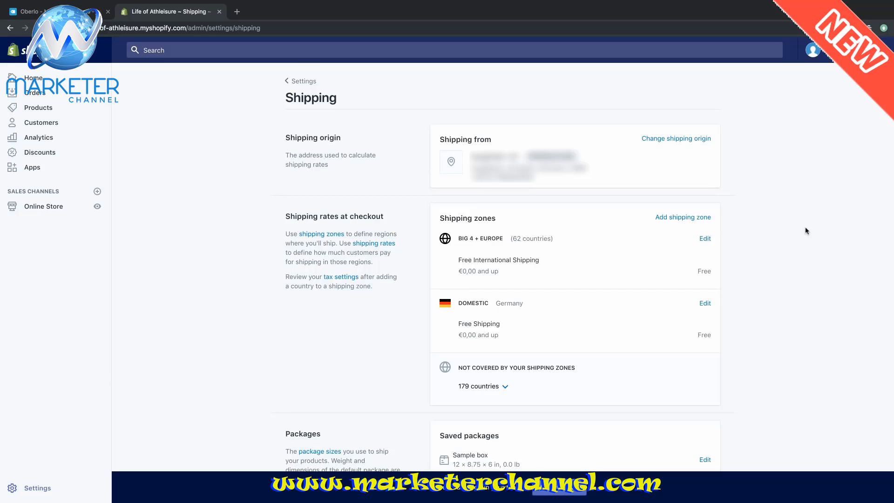
left_click(38, 488)
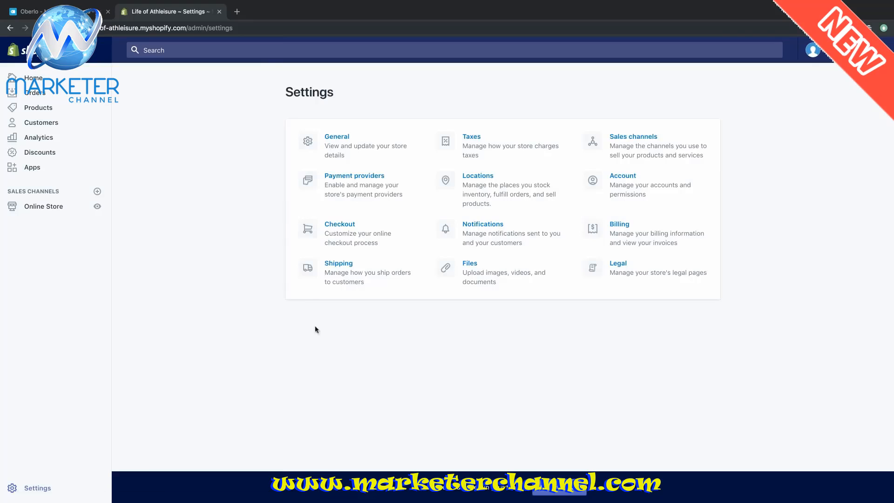
left_click(352, 236)
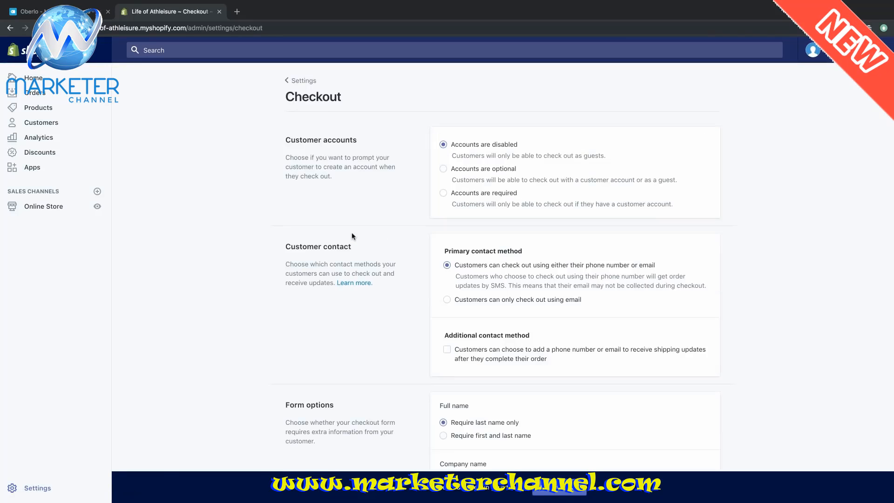
scroll(781, 171, "down", 1)
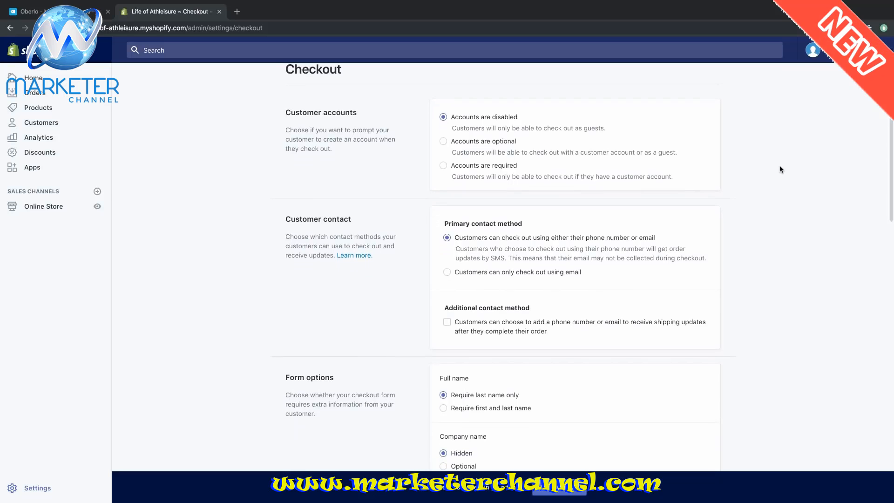
scroll(781, 169, "down", 4)
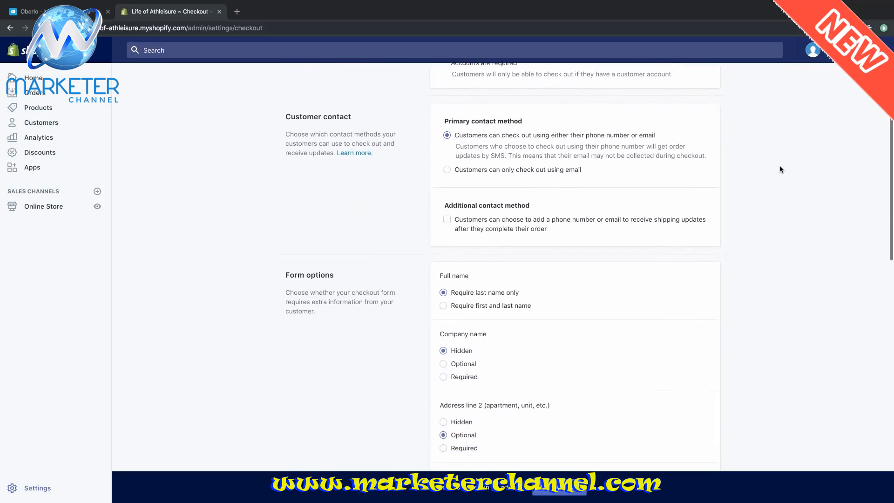
scroll(781, 169, "down", 5)
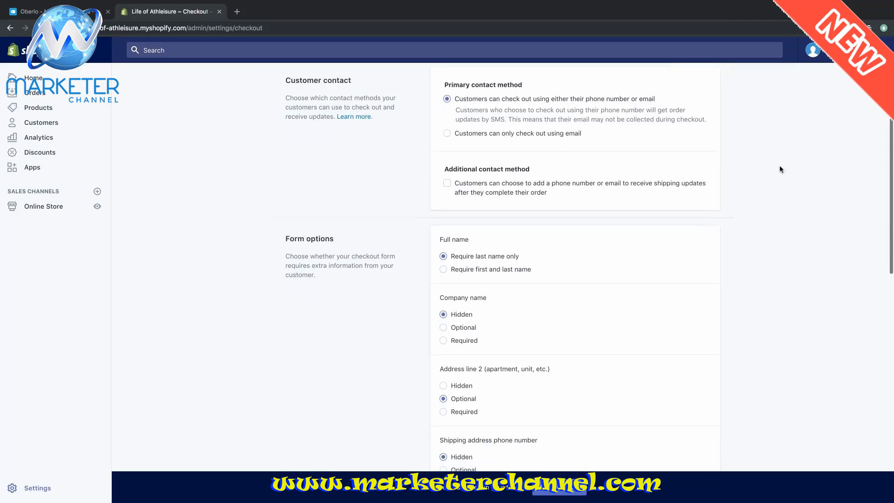
scroll(781, 169, "down", 2)
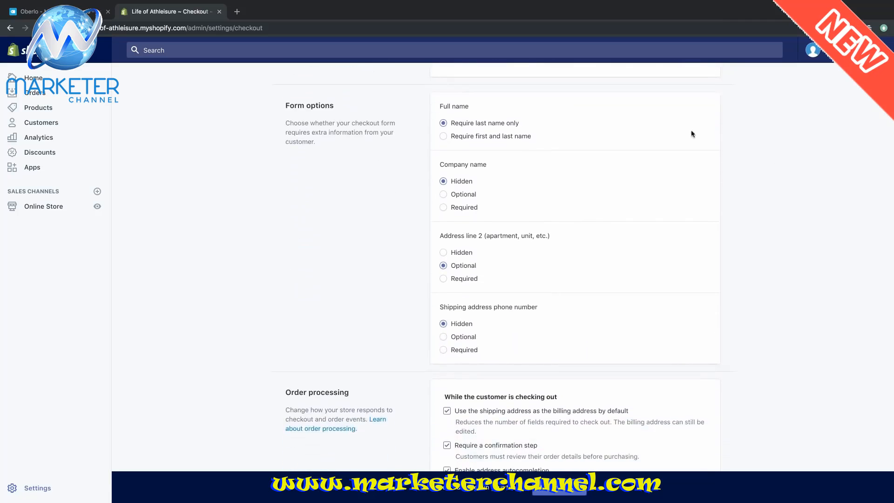
scroll(737, 213, "down", 2)
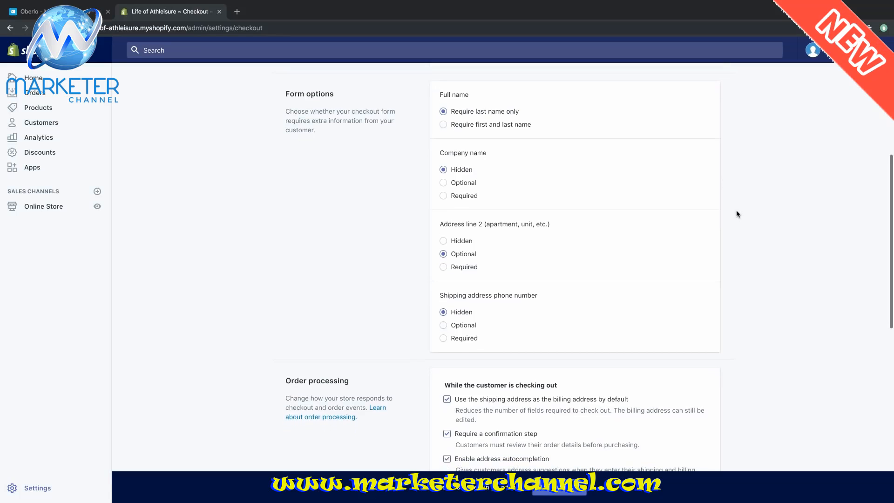
scroll(738, 214, "down", 3)
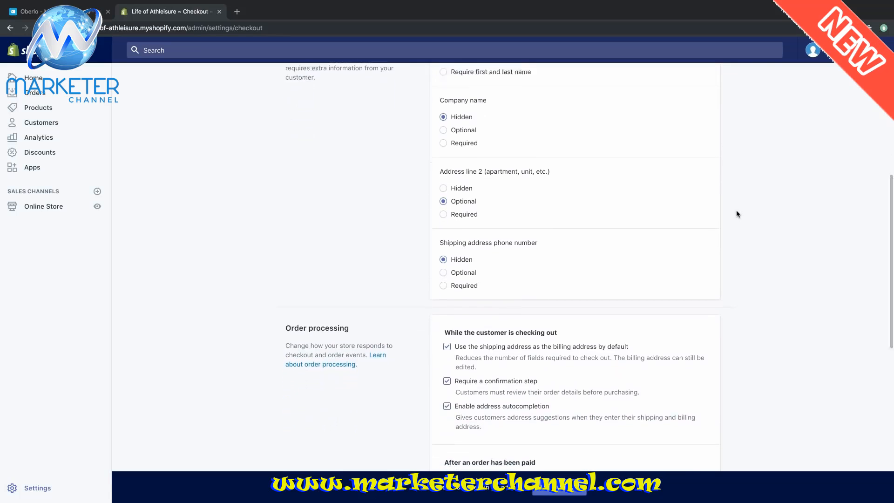
scroll(738, 213, "down", 5)
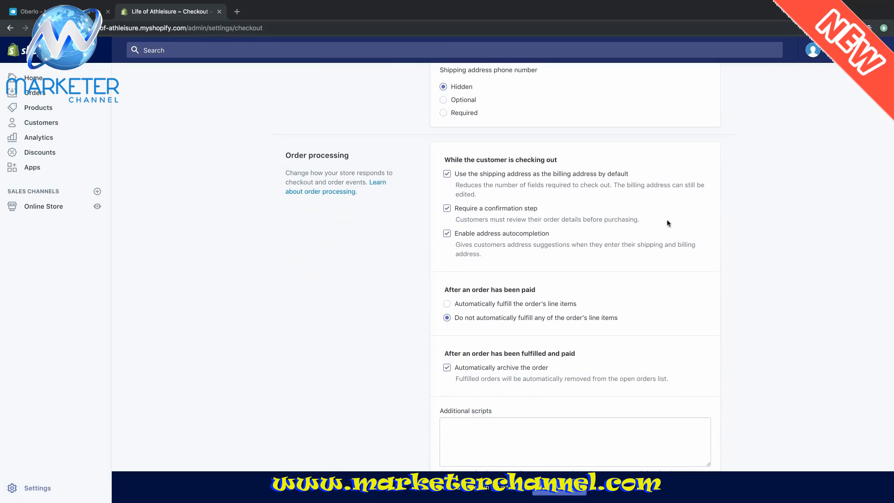
scroll(768, 256, "down", 6)
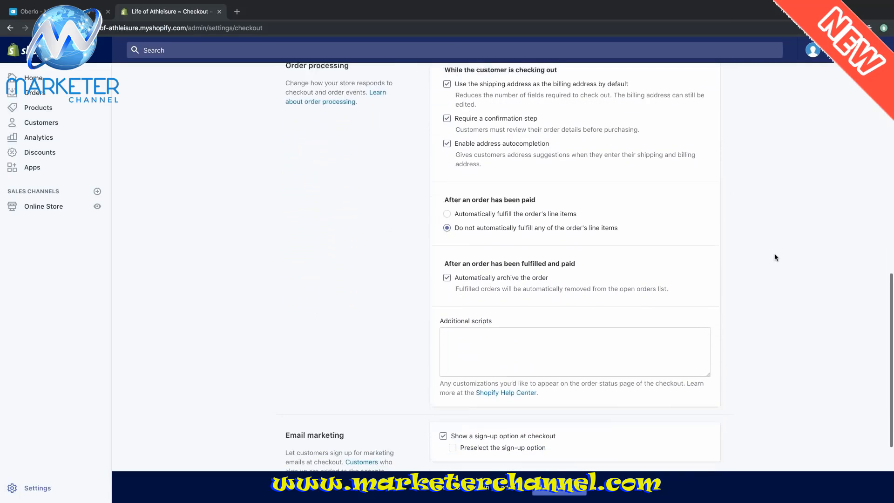
scroll(776, 257, "down", 4)
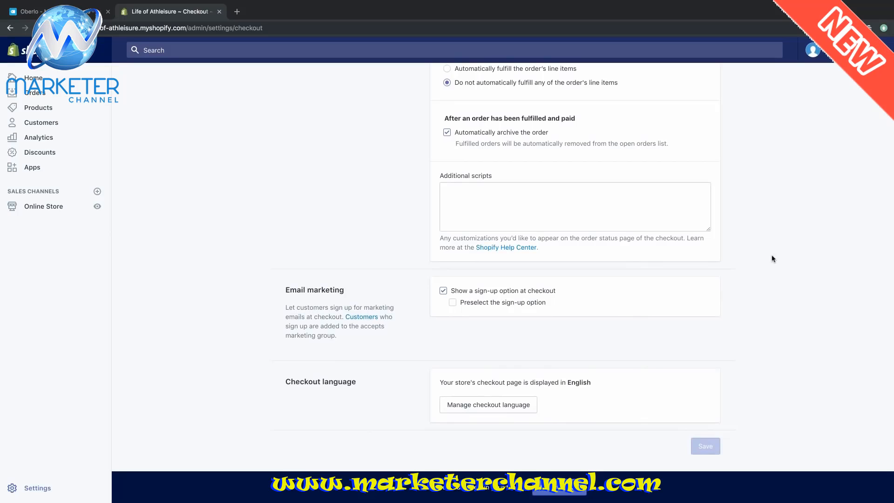
scroll(772, 259, "up", 10)
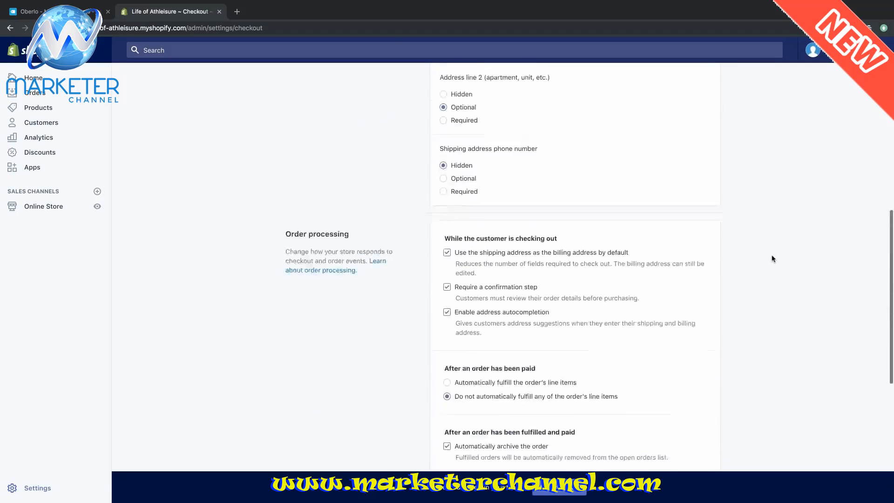
scroll(772, 259, "up", 10)
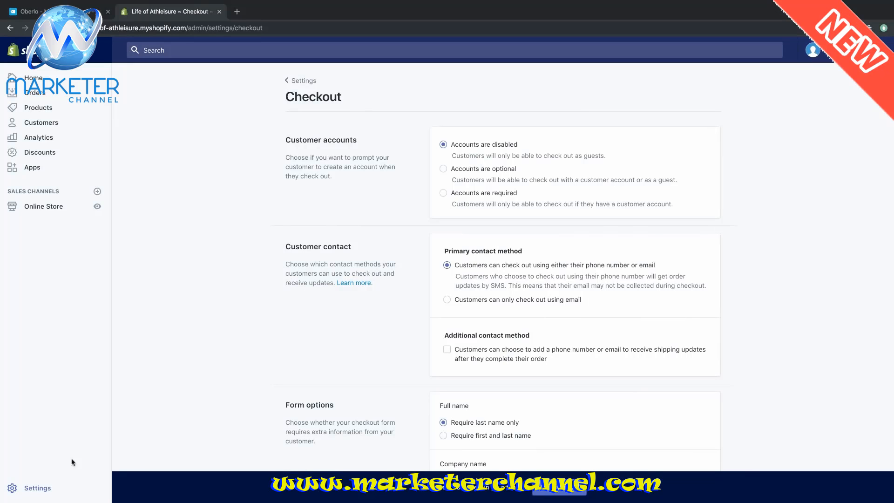
- Go to Settings > Payment providers and begin completing the Shopify Payments account setup
left_click(41, 489)
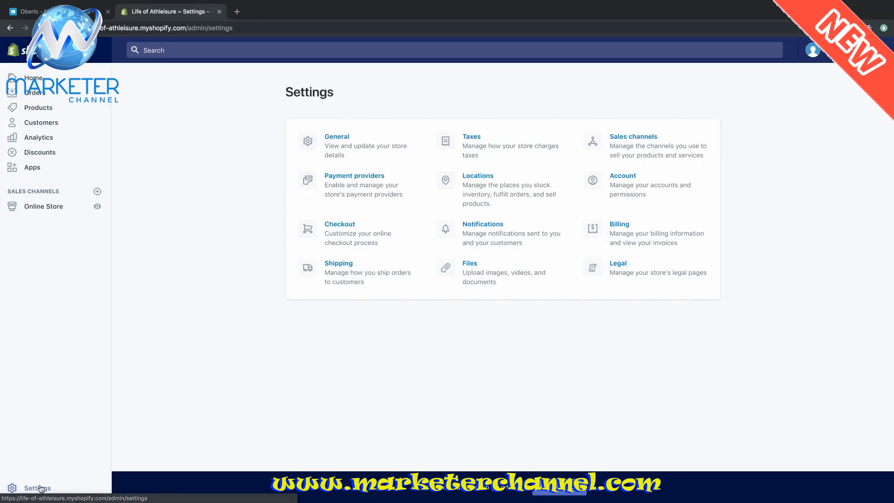
left_click(357, 180)
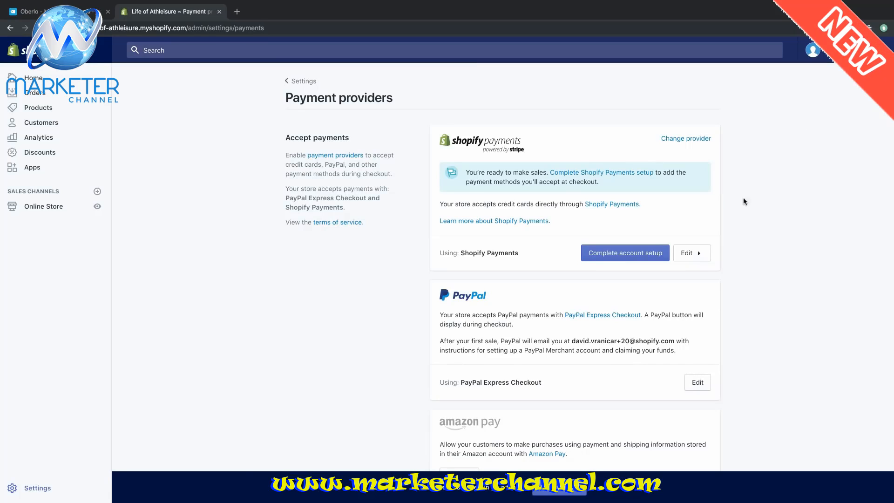
left_click(648, 256)
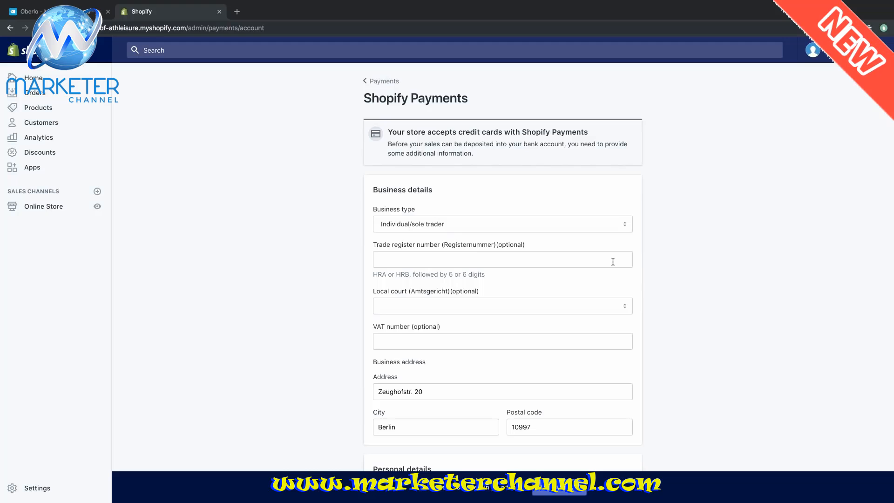
- Enter the owner's date of birth and tax identification number
scroll(613, 262, "down", 2)
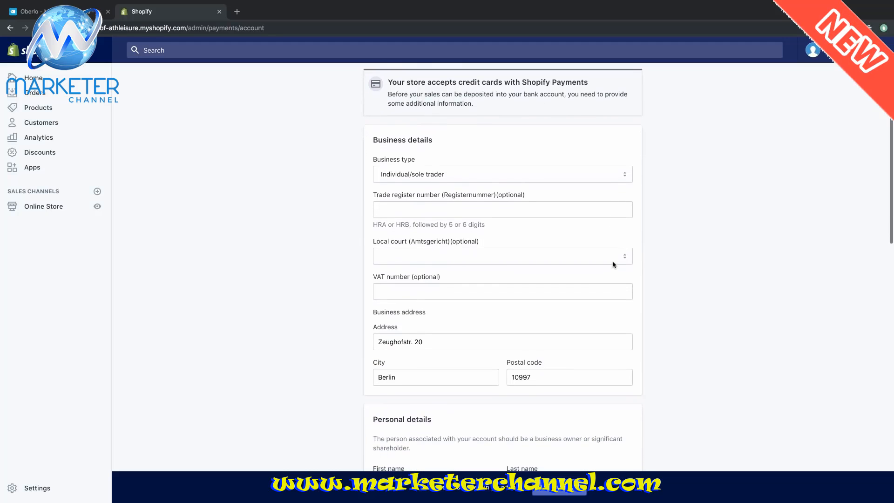
scroll(613, 264, "down", 5)
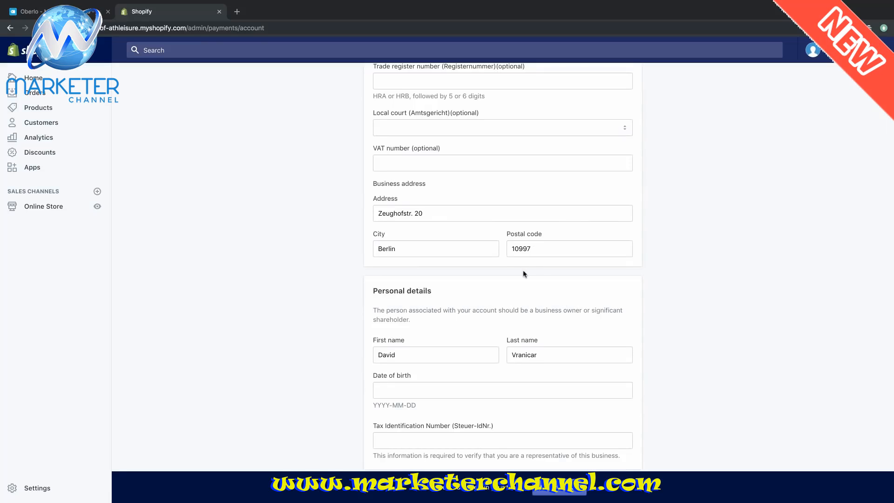
scroll(525, 274, "down", 1)
left_click(453, 366)
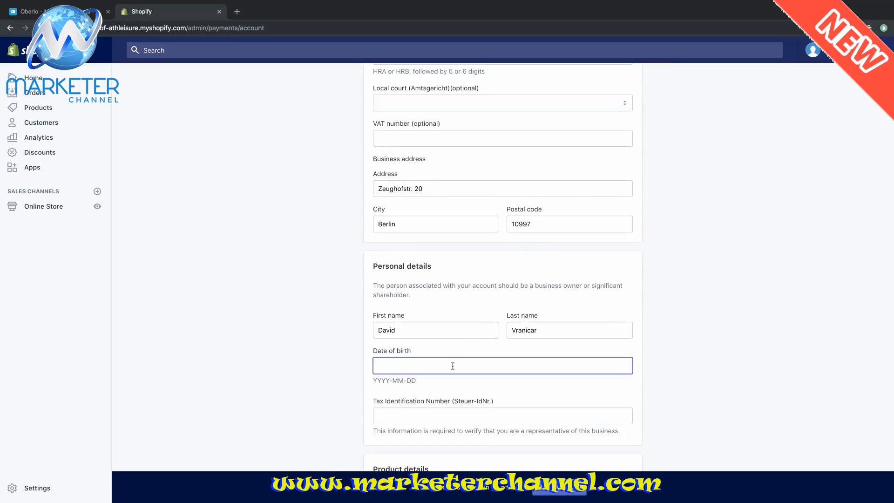
type("198")
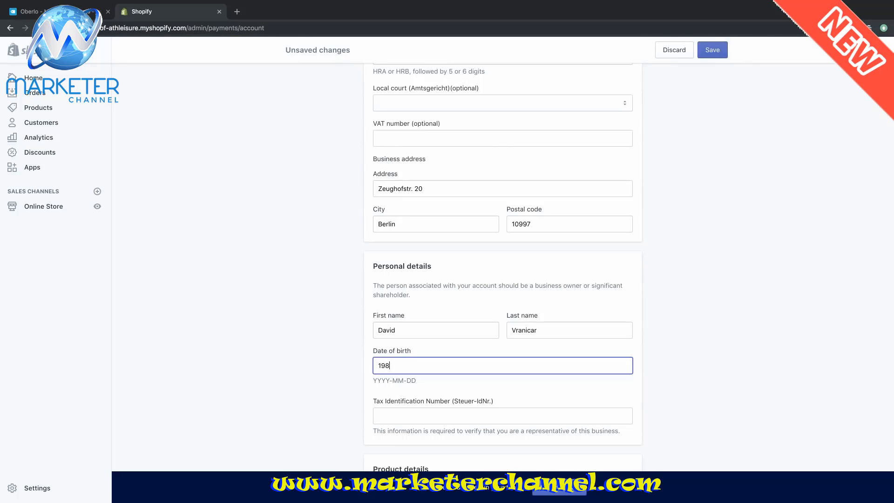
type("7-01-01")
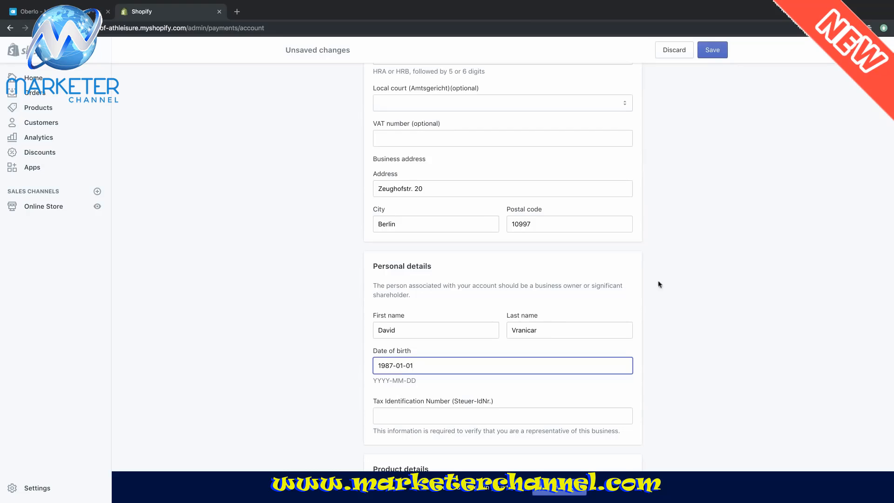
scroll(702, 264, "down", 1)
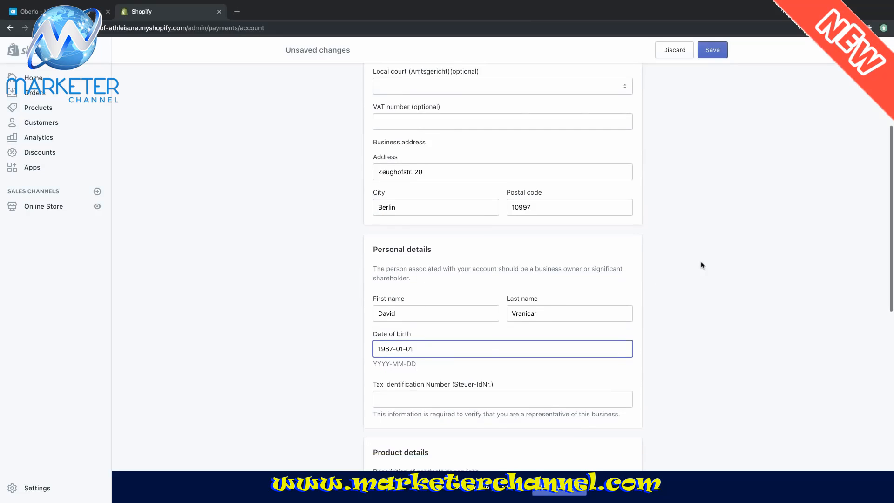
left_click(566, 383)
type("111111")
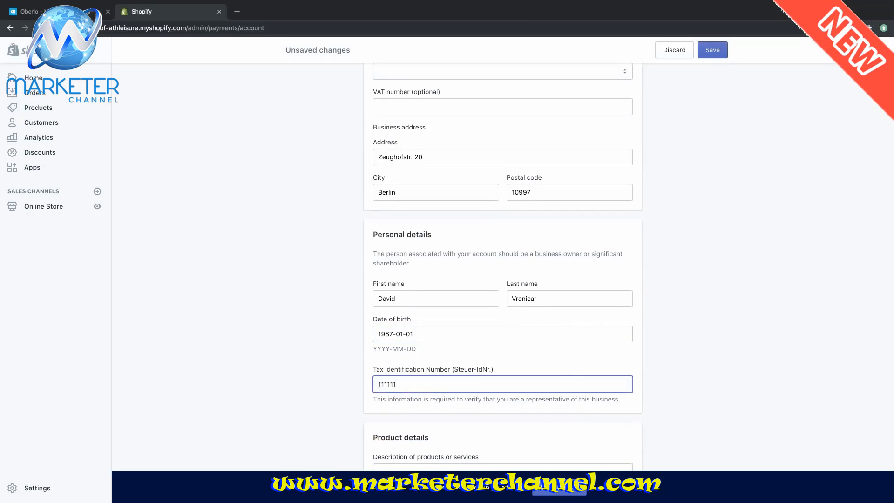
type("111111")
- Replace the billing phone number, enter the bank IBAN, and save the payment details
scroll(694, 284, "down", 5)
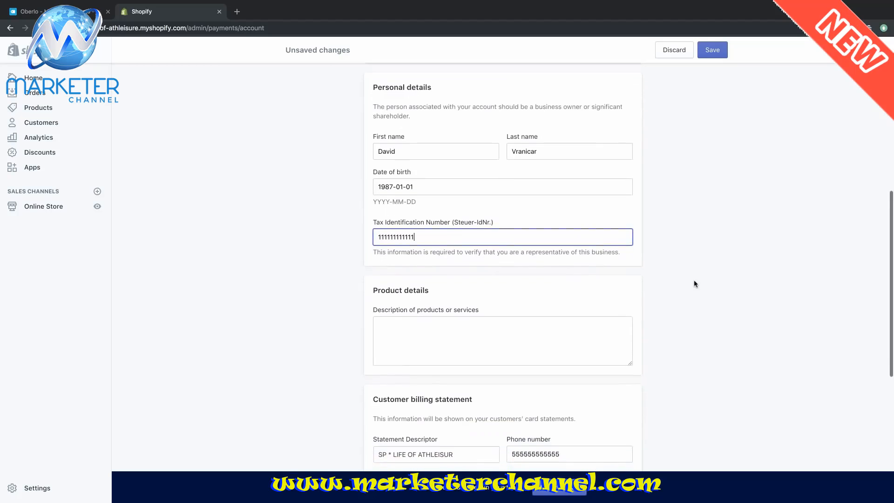
scroll(694, 284, "down", 2)
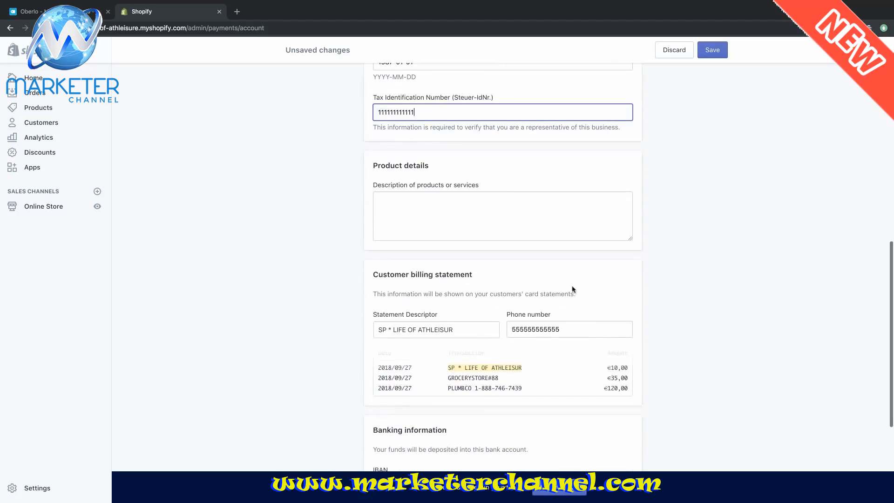
double_click(546, 332)
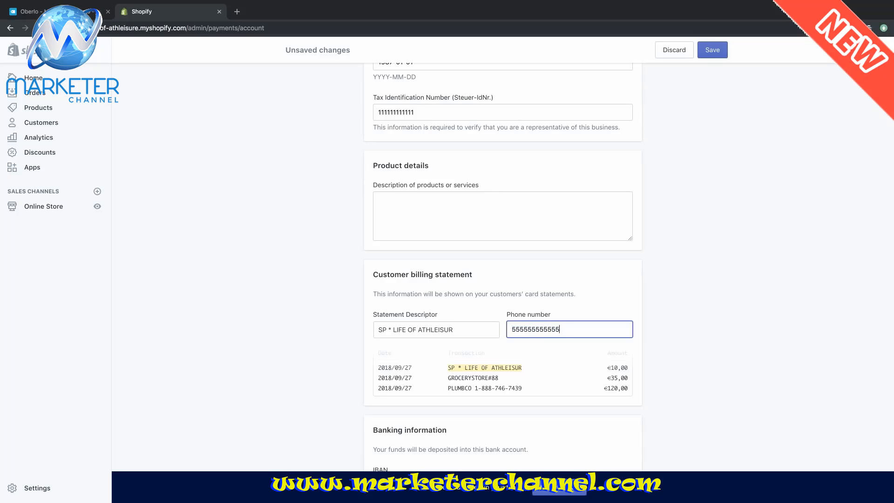
key("super+a")
key("BackSpace")
type("+49")
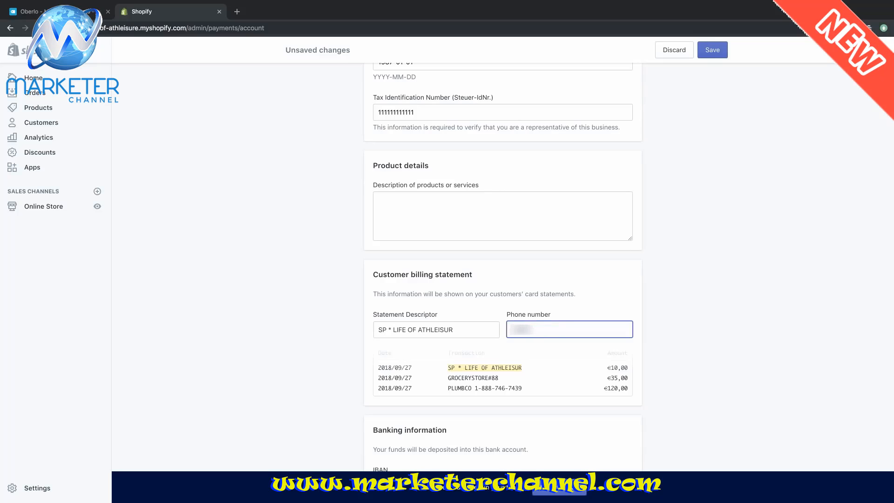
type("11")
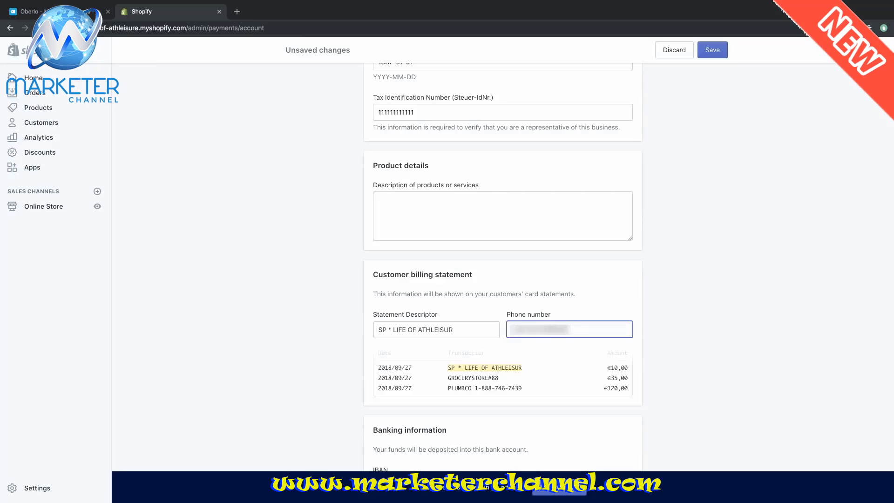
type("11")
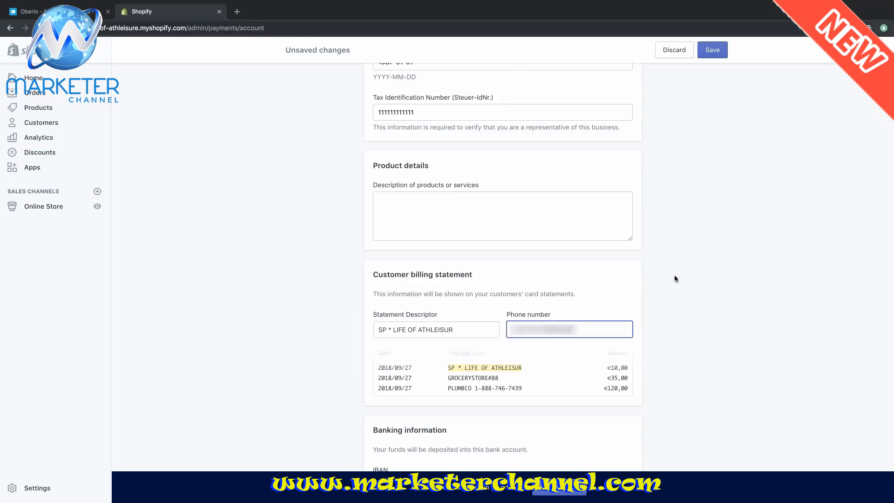
scroll(675, 278, "down", 3)
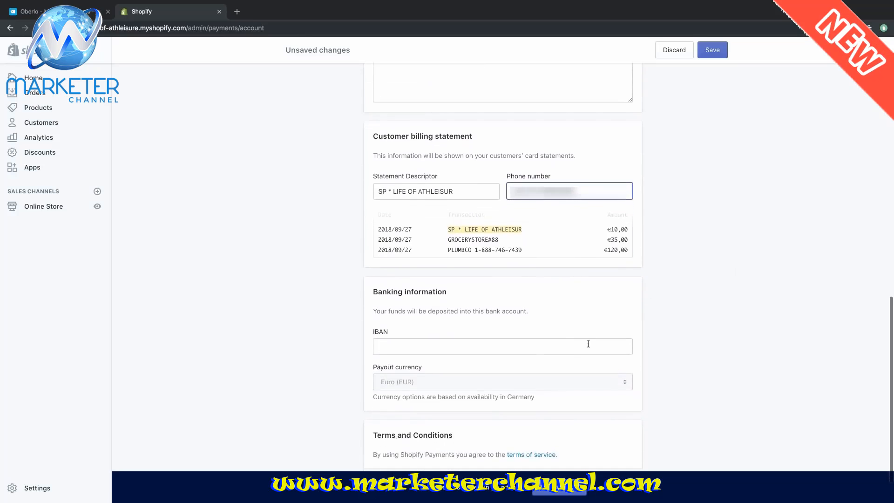
left_click(587, 344)
type("11111111")
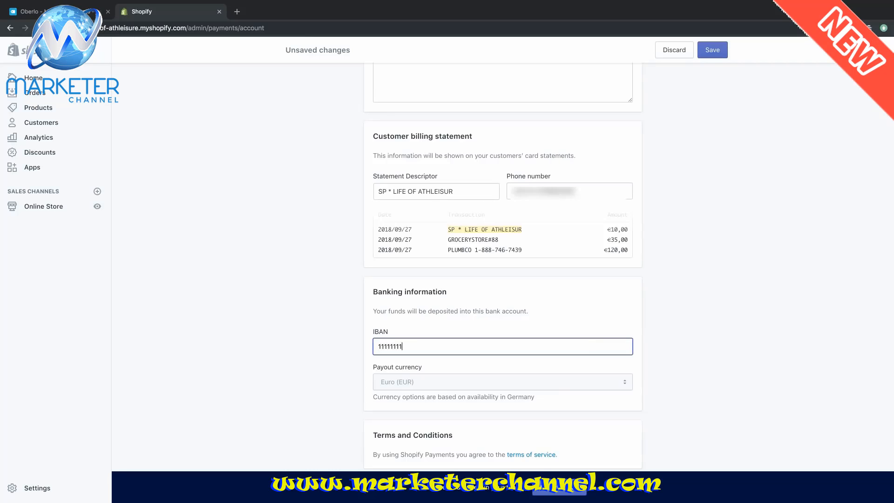
type("1111")
scroll(670, 336, "down", 2)
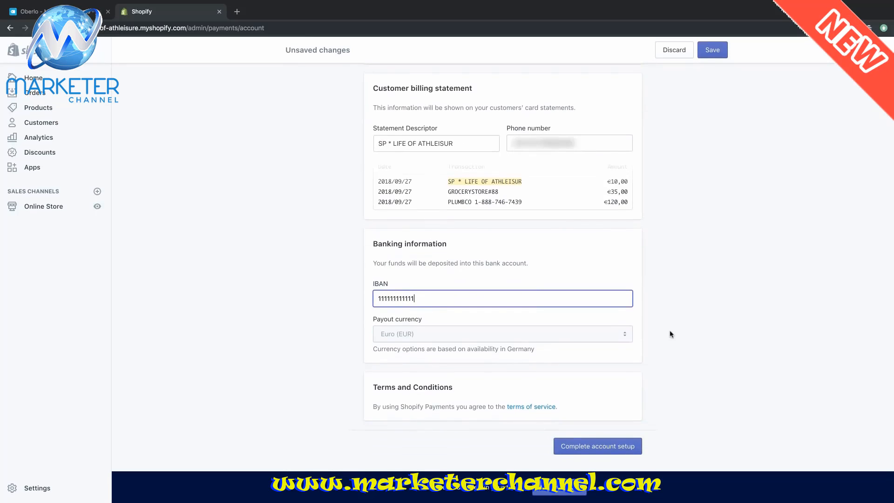
scroll(671, 334, "up", 10)
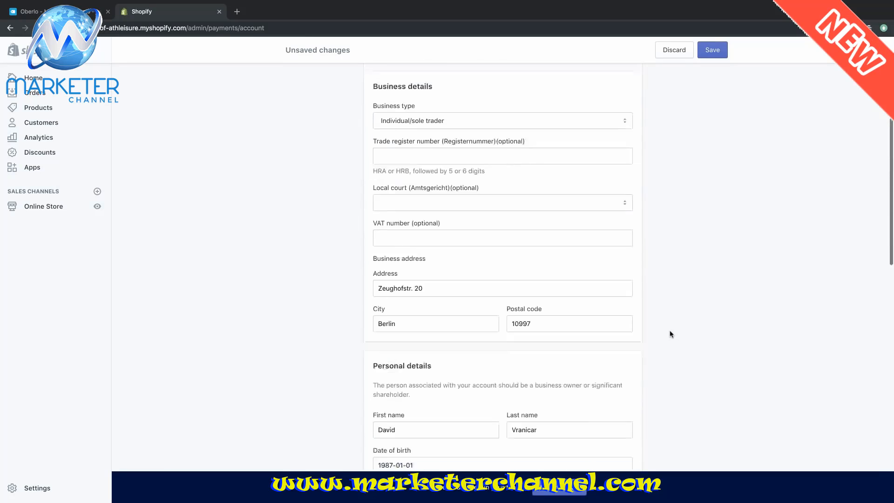
scroll(671, 334, "up", 3)
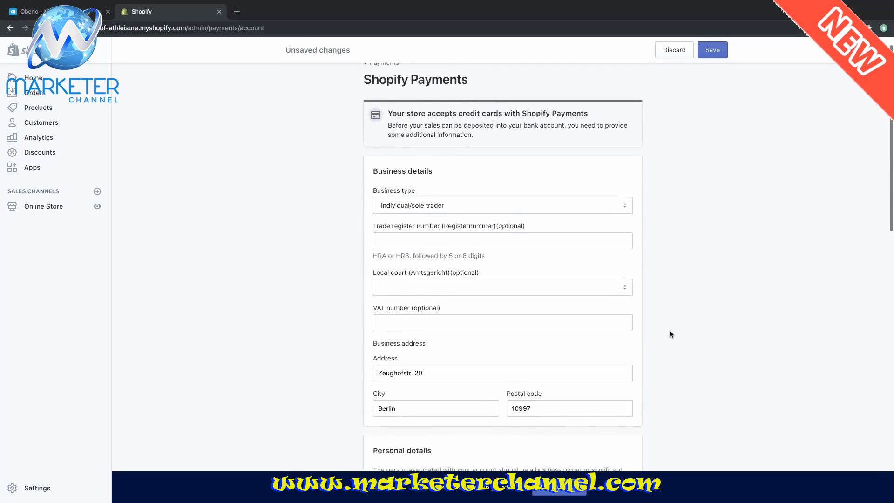
left_click(713, 51)
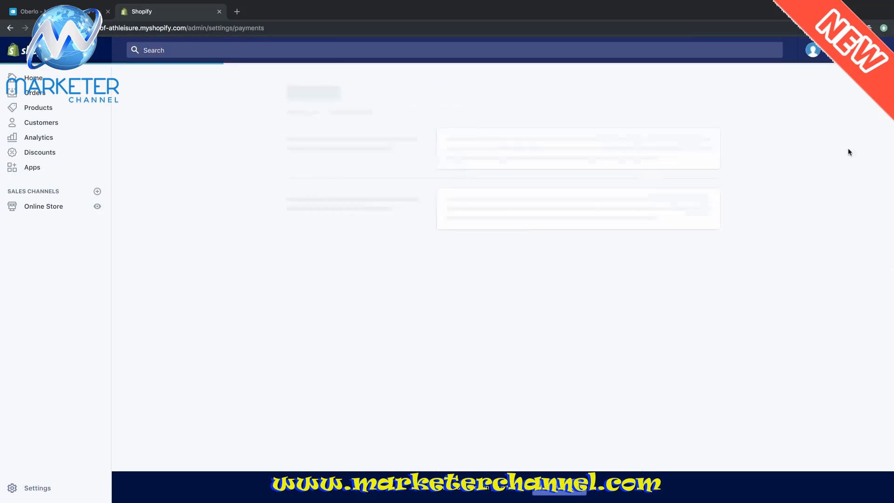
- Dismiss the additional payment method list unchanged, keeping Shopify Payments and PayPal Express Checkout
scroll(839, 151, "down", 3)
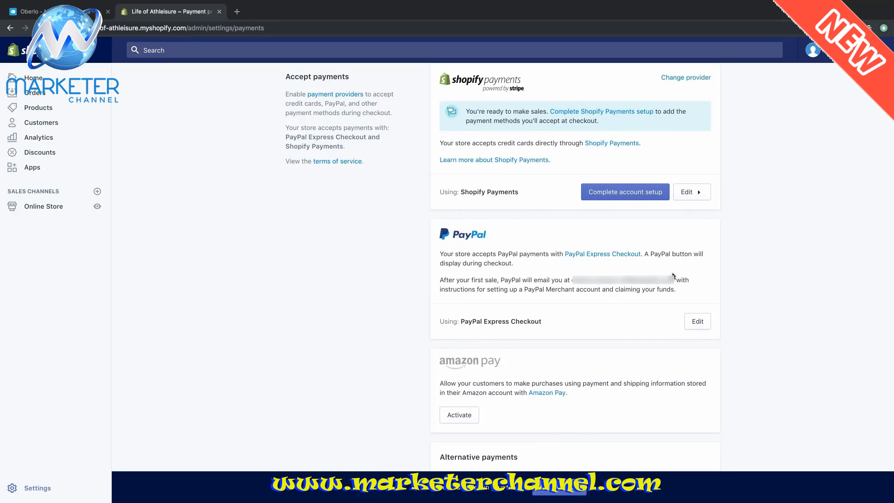
scroll(775, 258, "down", 5)
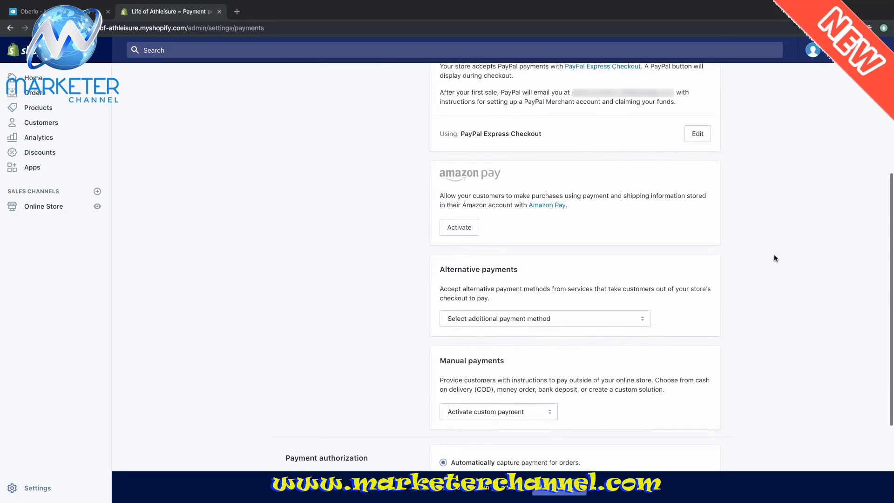
left_click(631, 323)
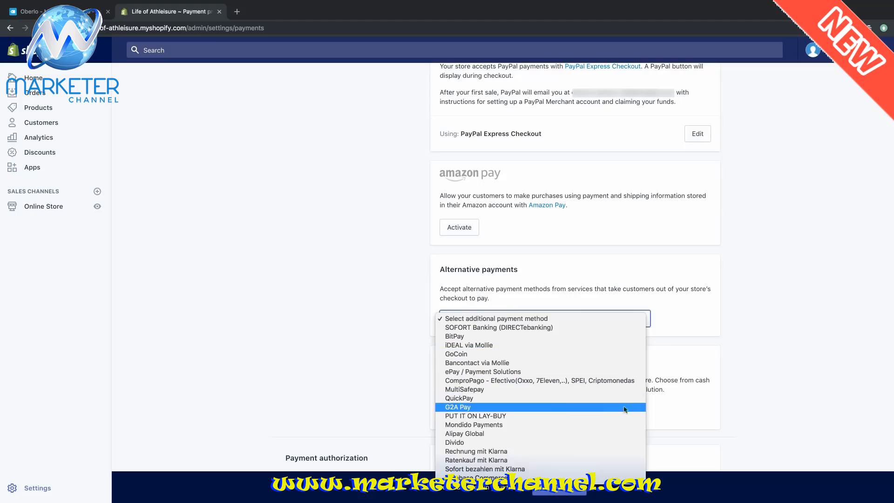
left_click(807, 296)
scroll(807, 296, "down", 5)
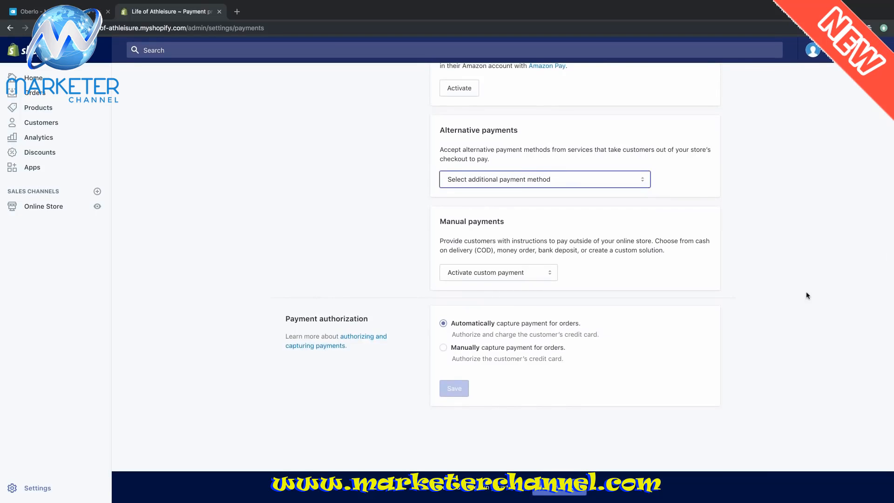
scroll(806, 296, "up", 10)
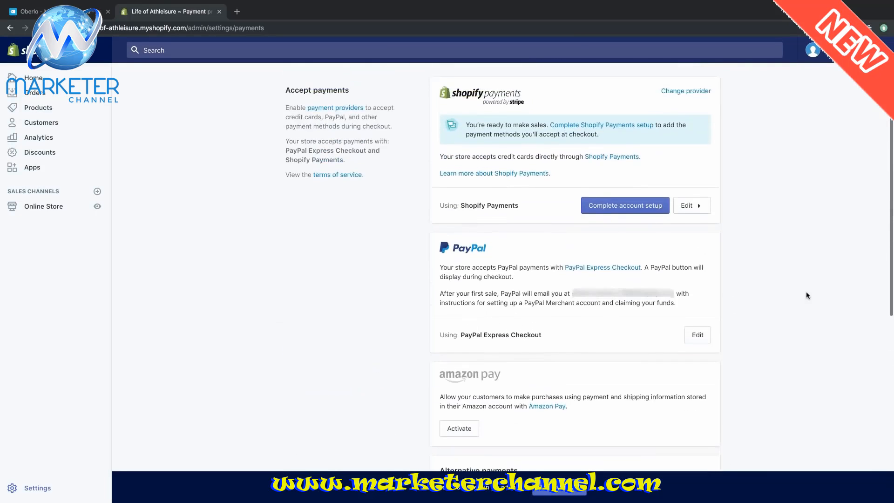
scroll(807, 296, "up", 2)
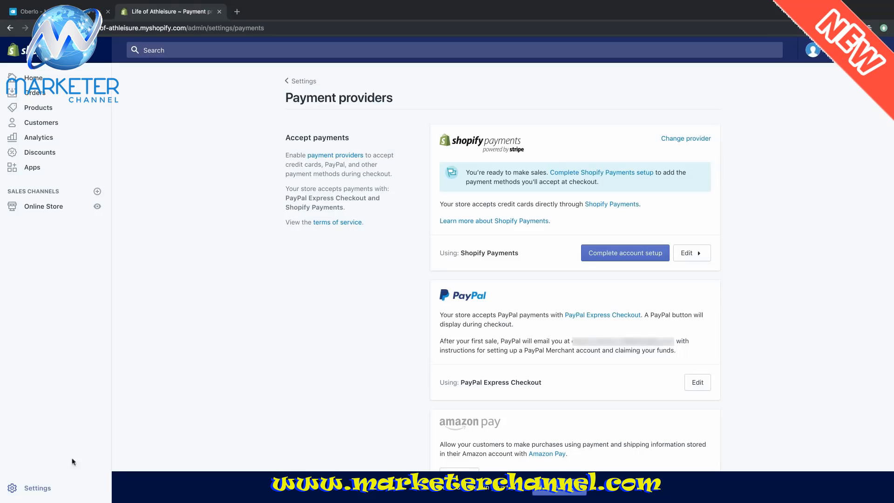
- Open Settings > Legal and review the empty refund, privacy, terms of service and legal notice fields
left_click(29, 488)
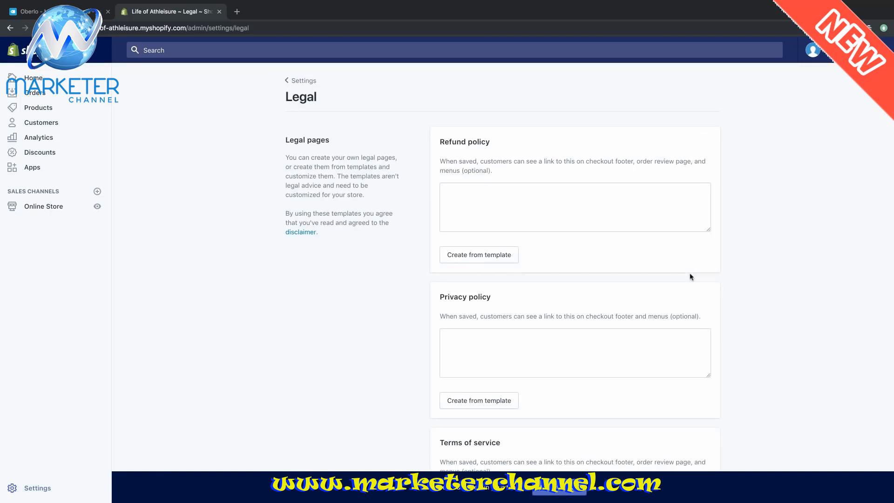
scroll(720, 244, "down", 5)
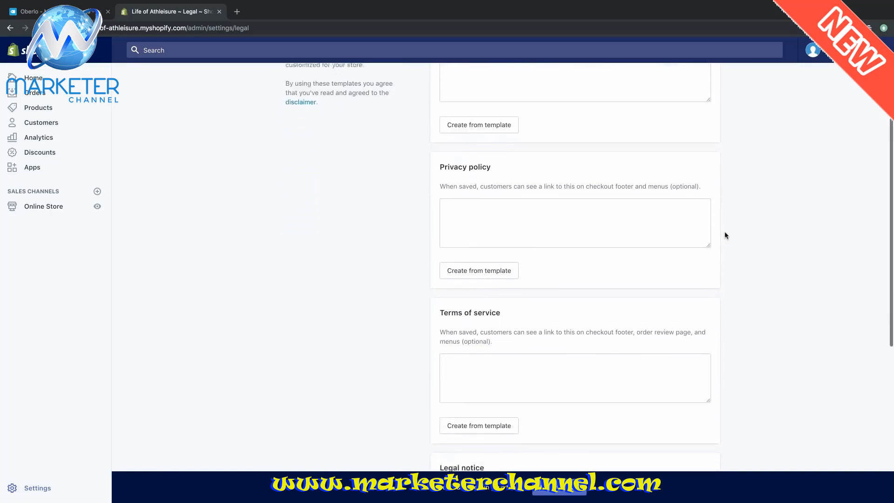
scroll(725, 235, "down", 1)
scroll(725, 235, "up", 6)
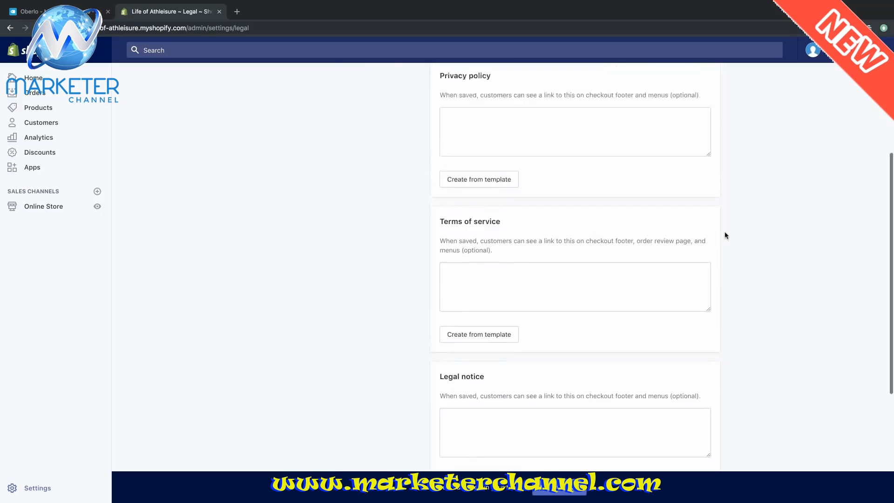
scroll(725, 236, "up", 1)
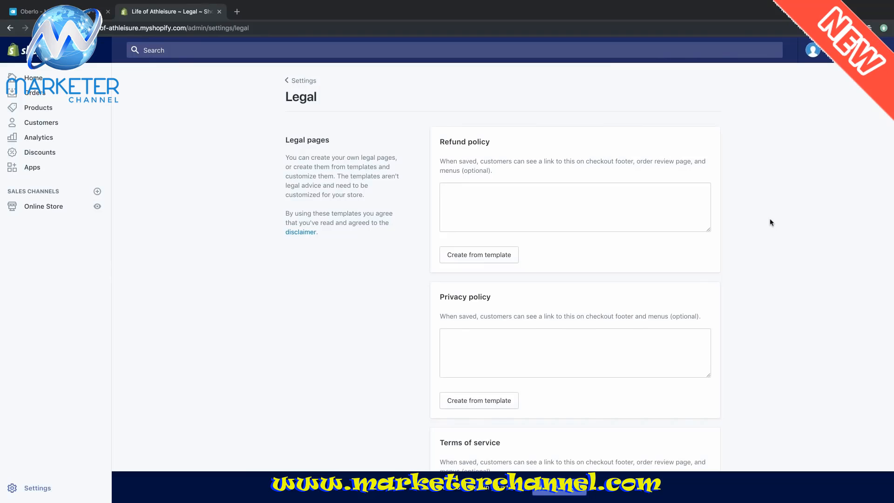
- Insert the refund policy template and read through its sale items, exchanges, gifts and shipping text
left_click(479, 255)
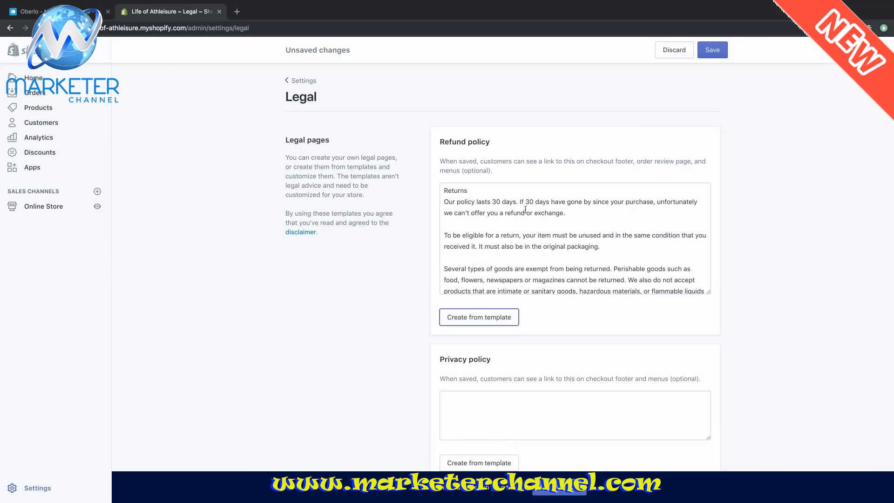
scroll(605, 206, "down", 3)
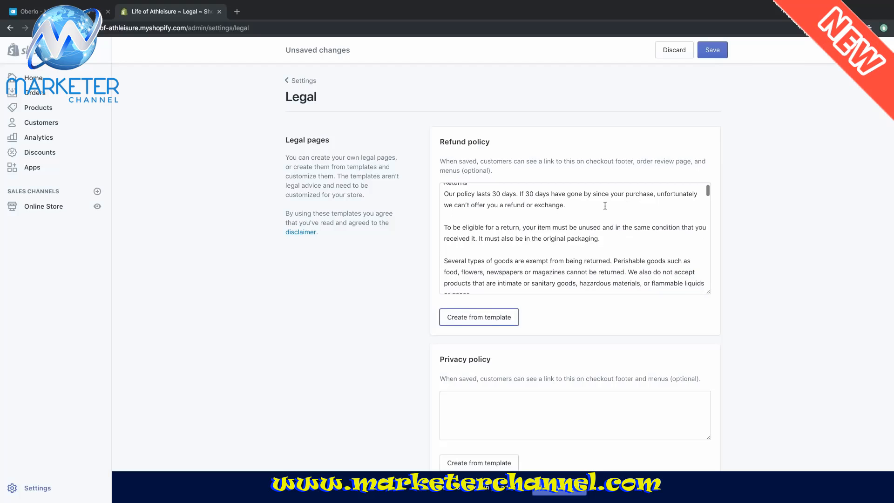
scroll(604, 206, "down", 10)
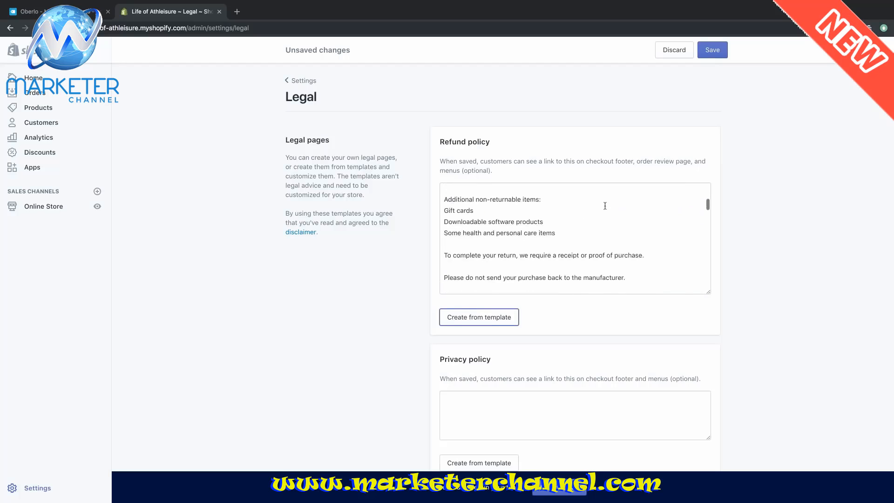
scroll(605, 206, "down", 8)
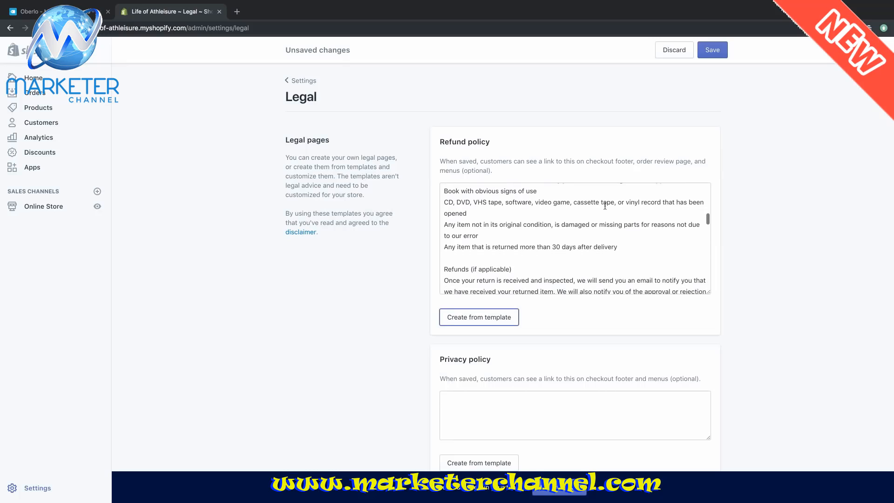
scroll(605, 206, "down", 10)
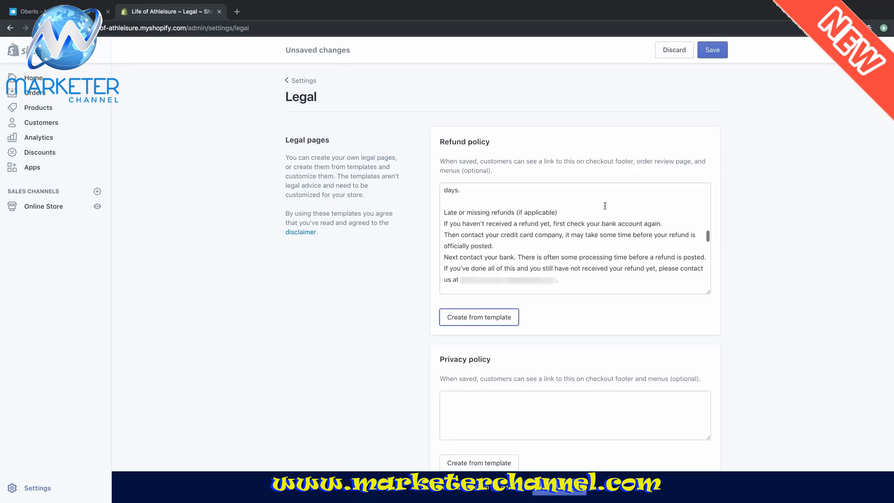
scroll(605, 206, "down", 3)
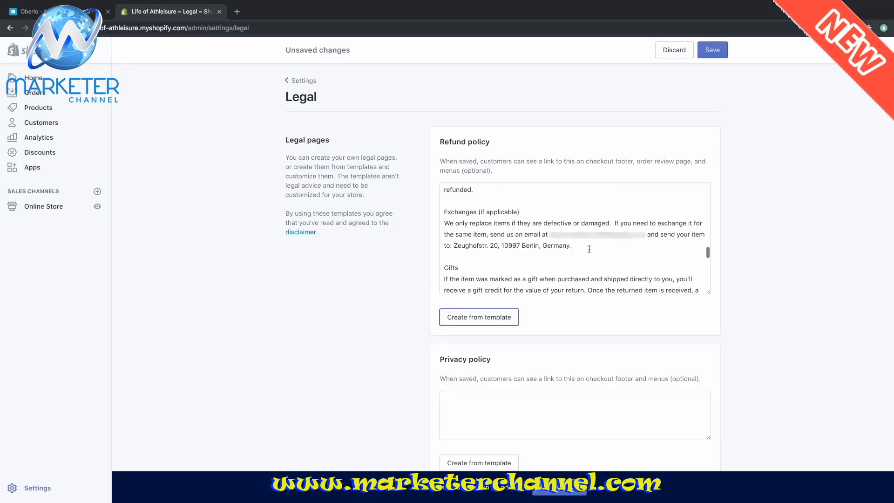
scroll(644, 237, "down", 6)
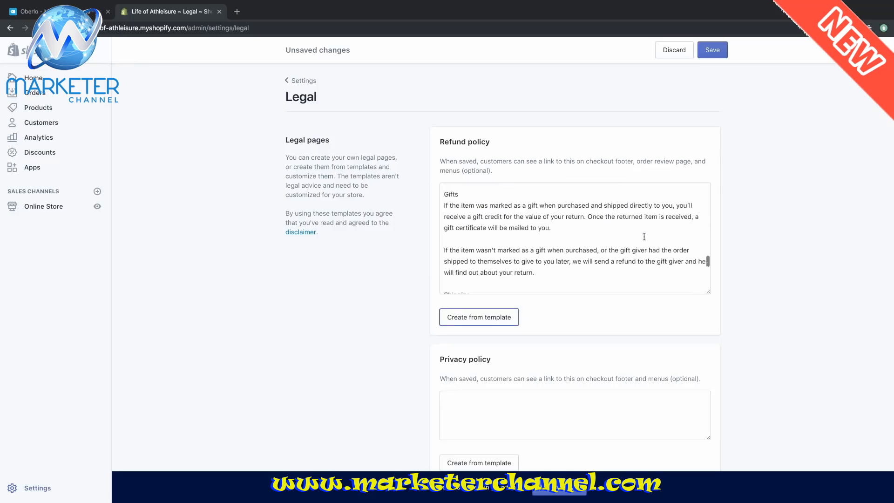
scroll(644, 237, "down", 2)
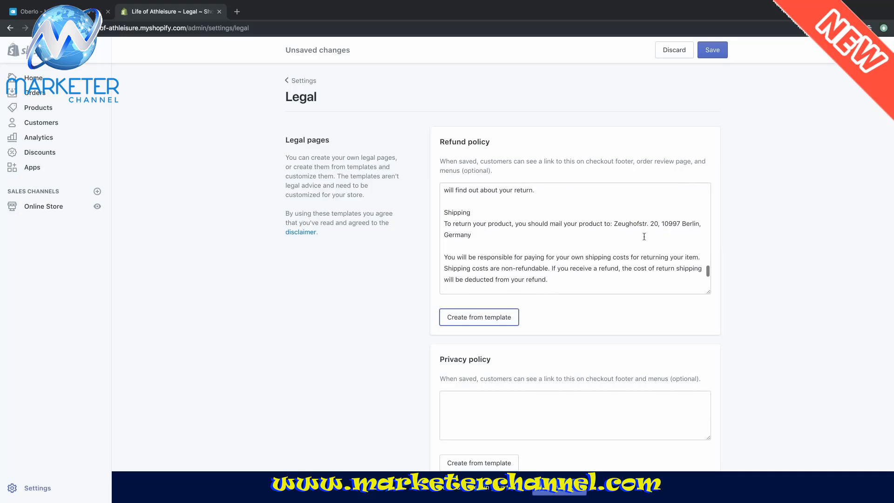
scroll(644, 237, "down", 5)
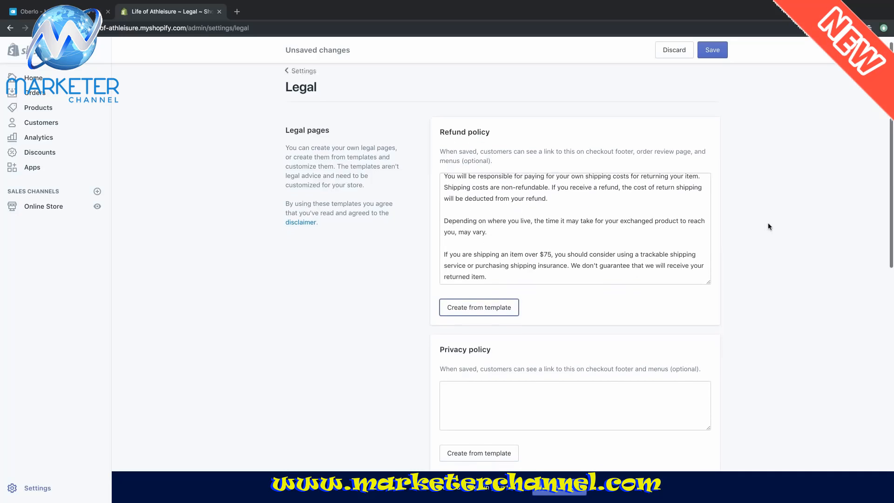
scroll(768, 227, "down", 5)
scroll(768, 227, "down", 1)
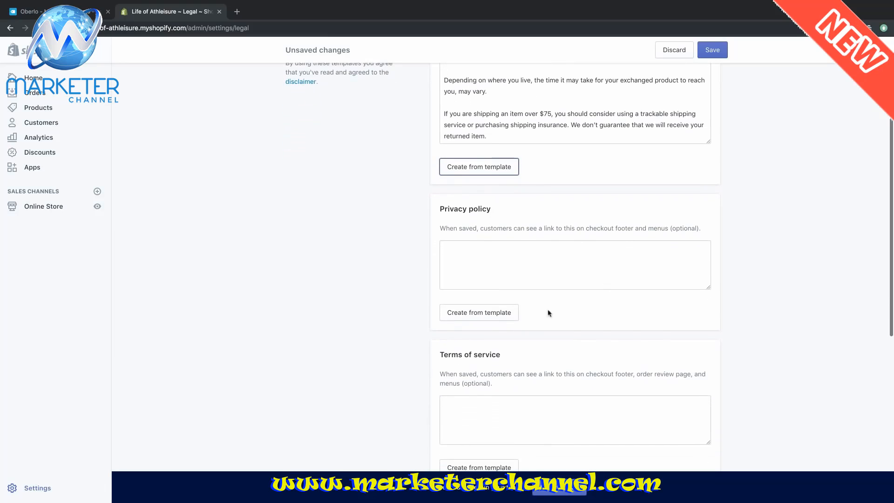
- Fill the privacy policy from Shopify's template and review the inserted text
left_click(500, 317)
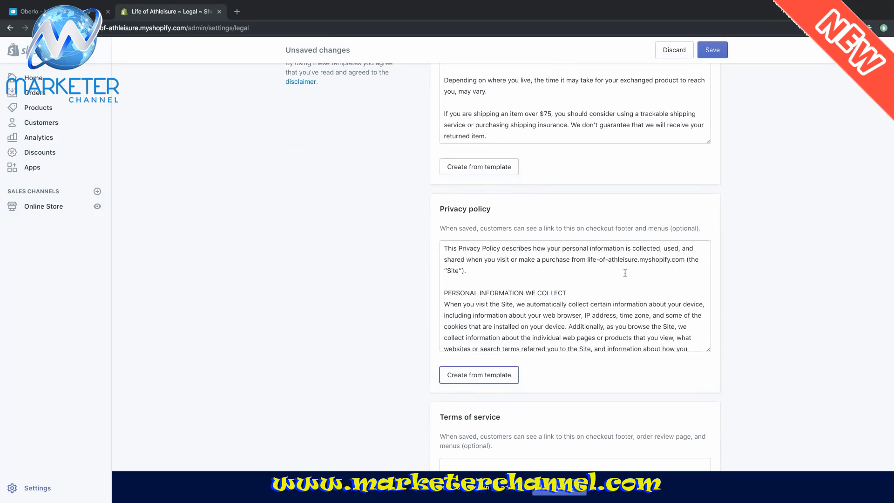
scroll(625, 273, "down", 10)
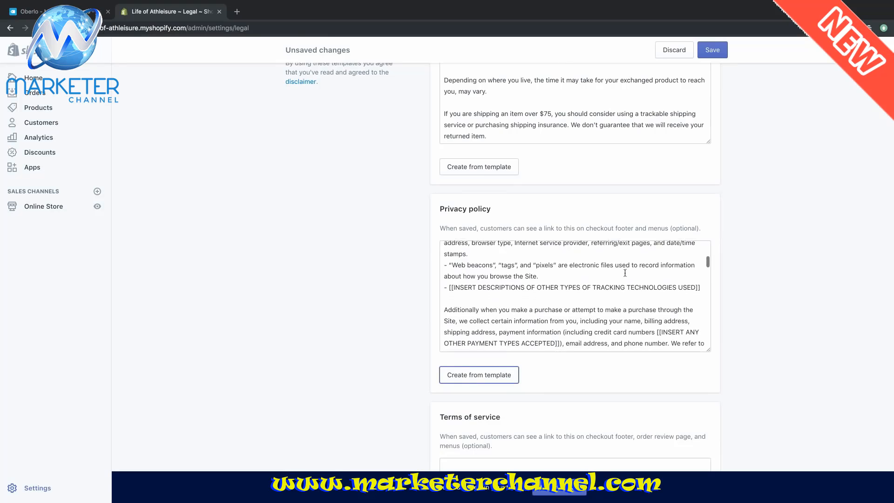
scroll(625, 273, "down", 10)
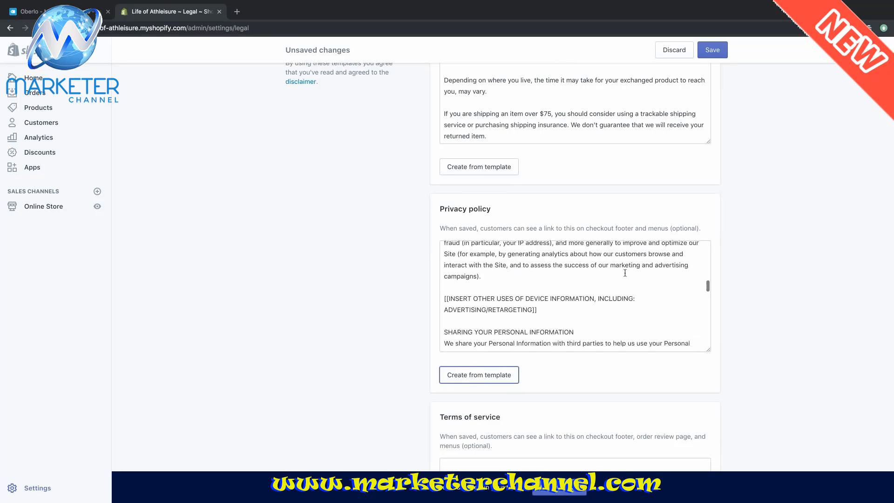
scroll(625, 273, "down", 5)
scroll(773, 254, "down", 3)
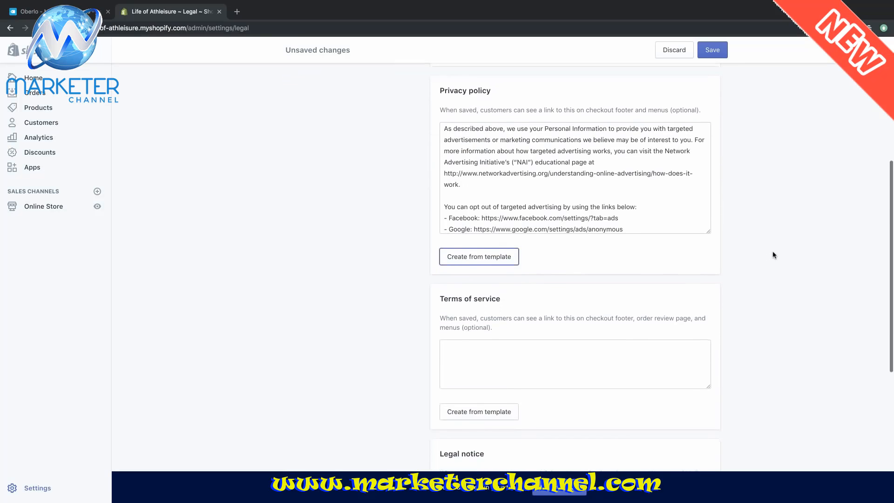
scroll(773, 255, "down", 1)
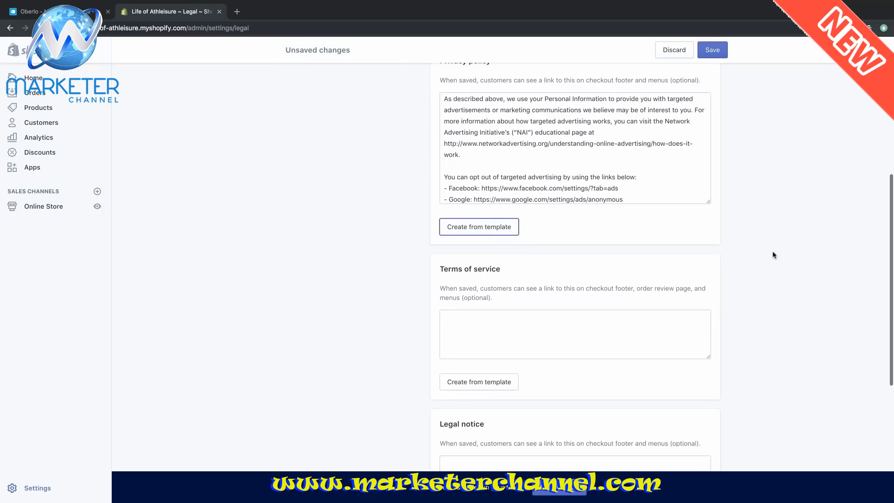
- Fill the terms of service from Shopify's template
left_click(496, 387)
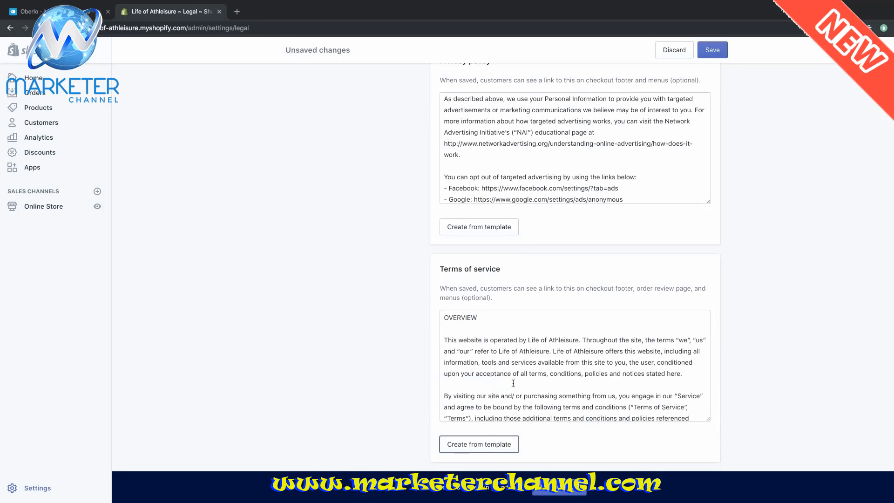
scroll(670, 338, "down", 5)
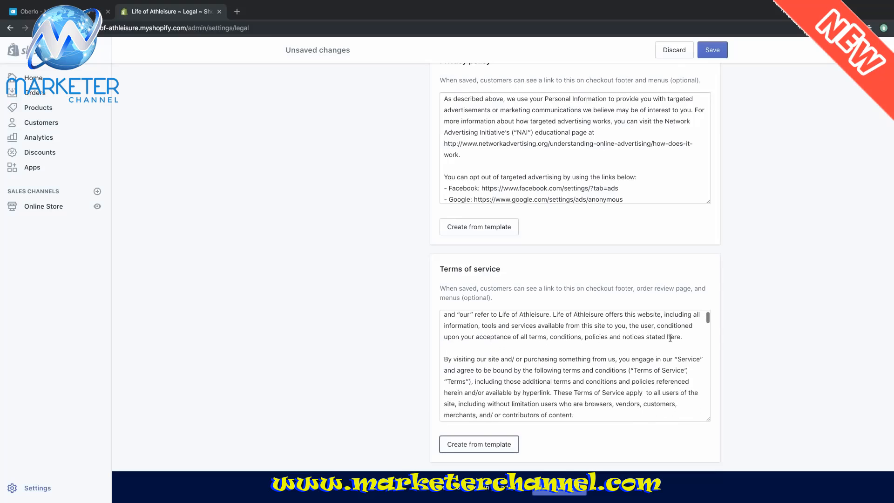
scroll(670, 338, "down", 1)
scroll(744, 299, "down", 5)
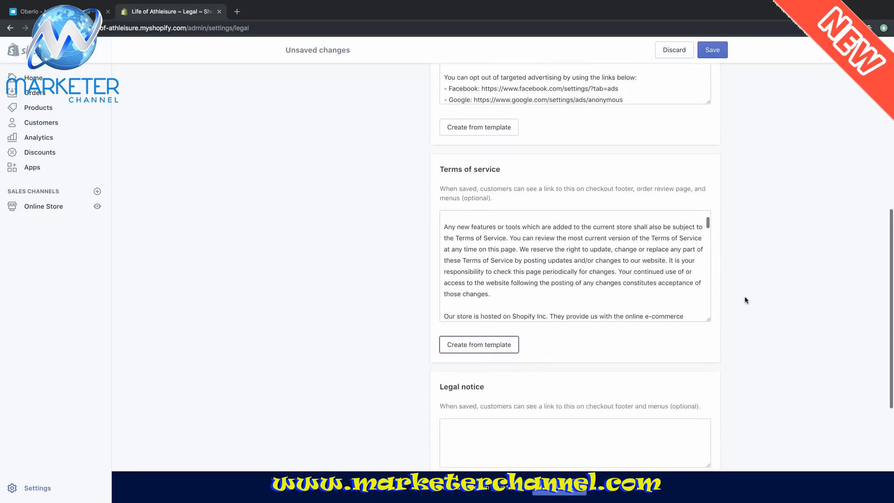
- Fill the legal notice from the template and save all four legal policies
left_click(471, 393)
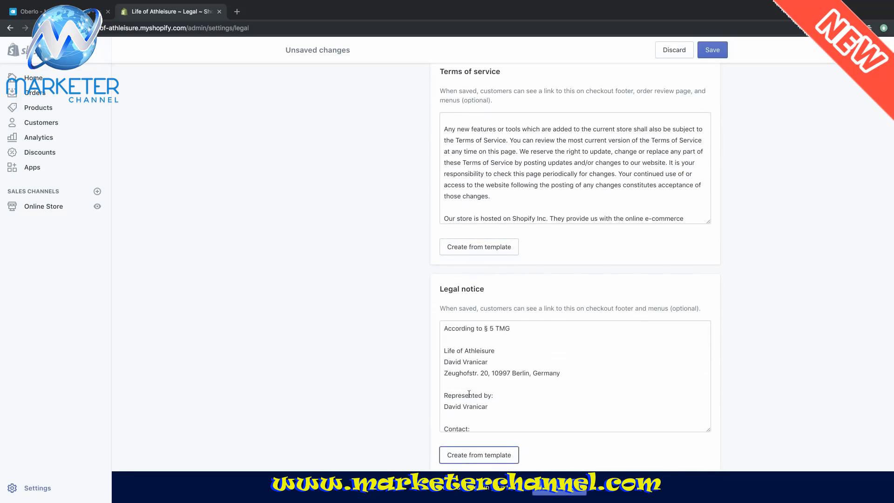
scroll(611, 359, "up", 1)
scroll(612, 359, "down", 1)
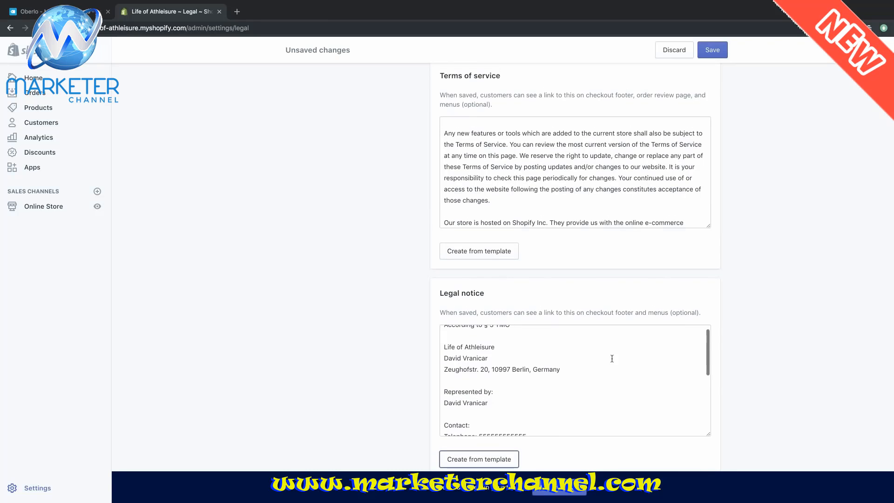
scroll(612, 358, "down", 1)
scroll(612, 358, "down", 5)
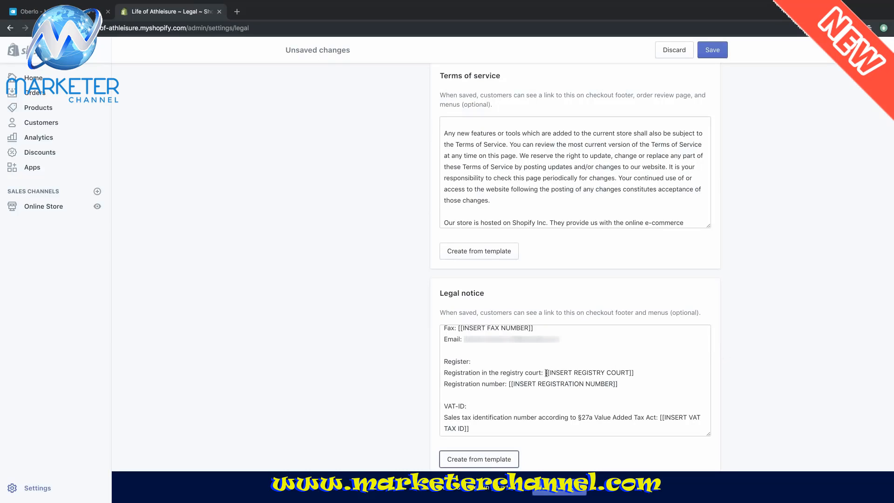
scroll(813, 195, "up", 10)
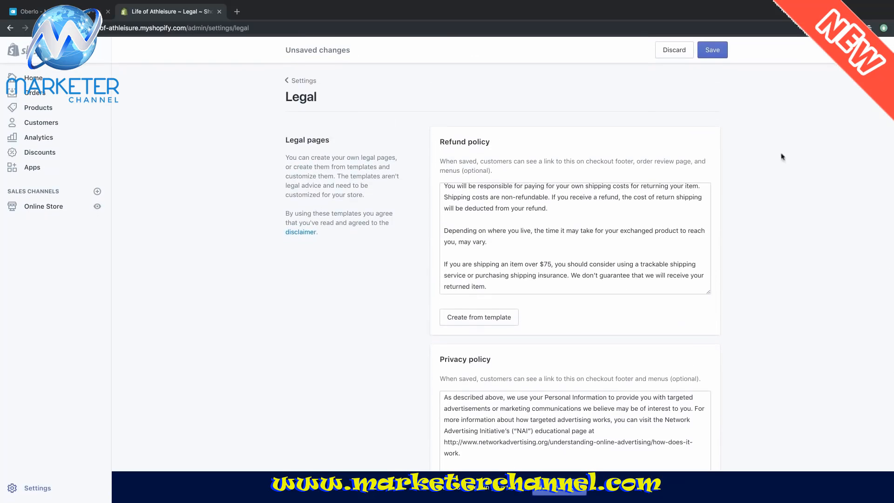
left_click(712, 51)
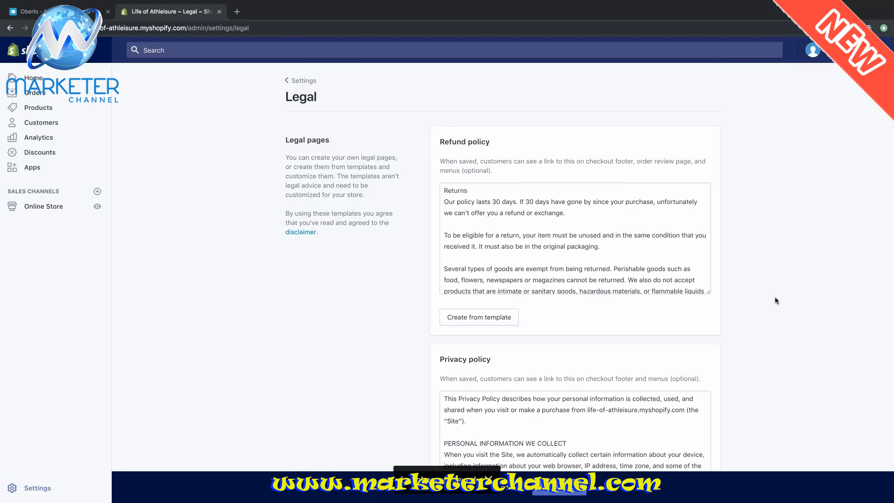
- Open the Footer menu for editing via Online Store > Navigation
left_click(11, 28)
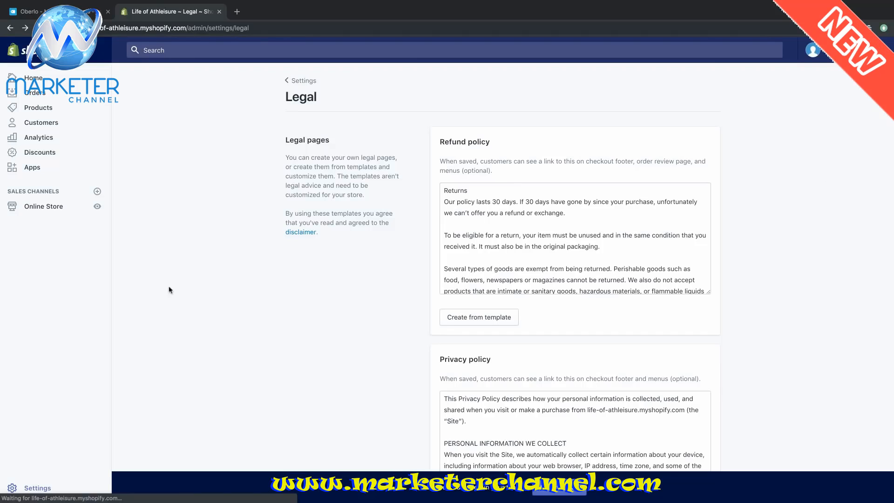
left_click(51, 207)
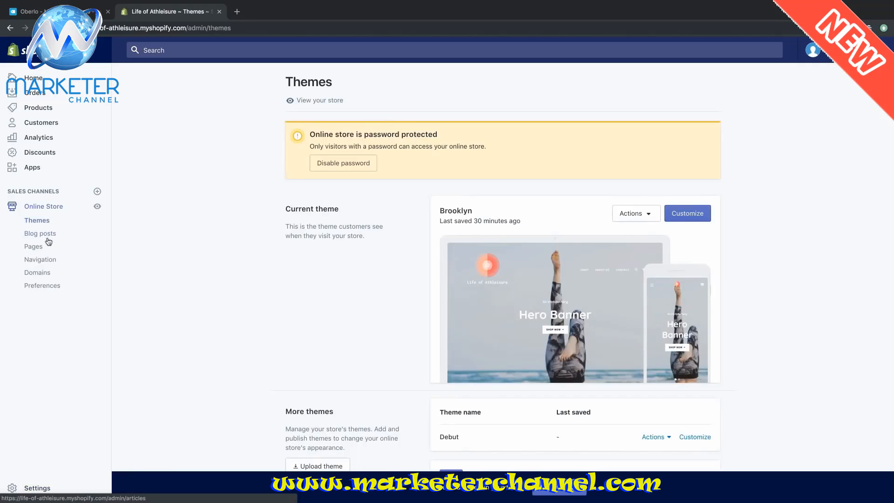
left_click(46, 259)
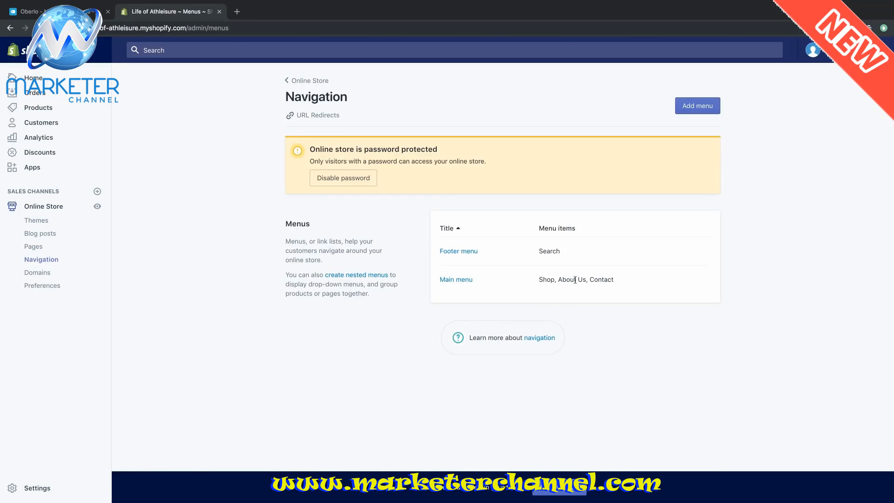
left_click(458, 252)
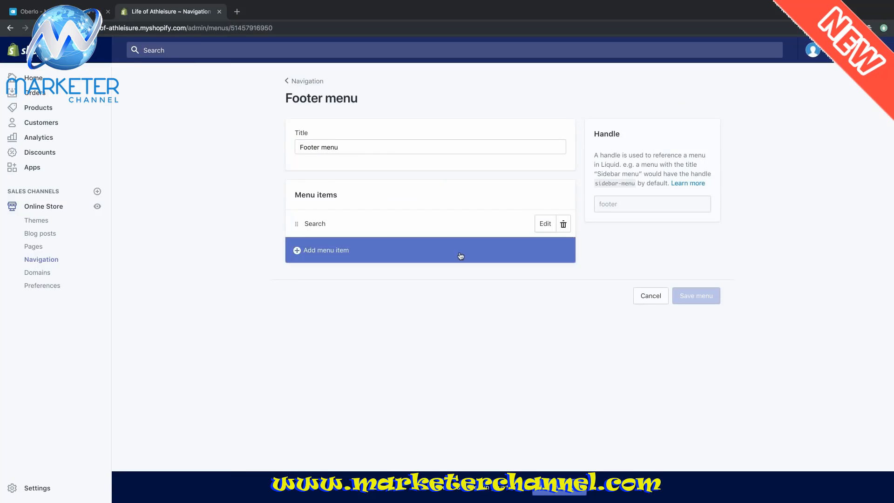
- Add a Refund Policy footer item linked to Policies > Refund Policy
left_click(461, 256)
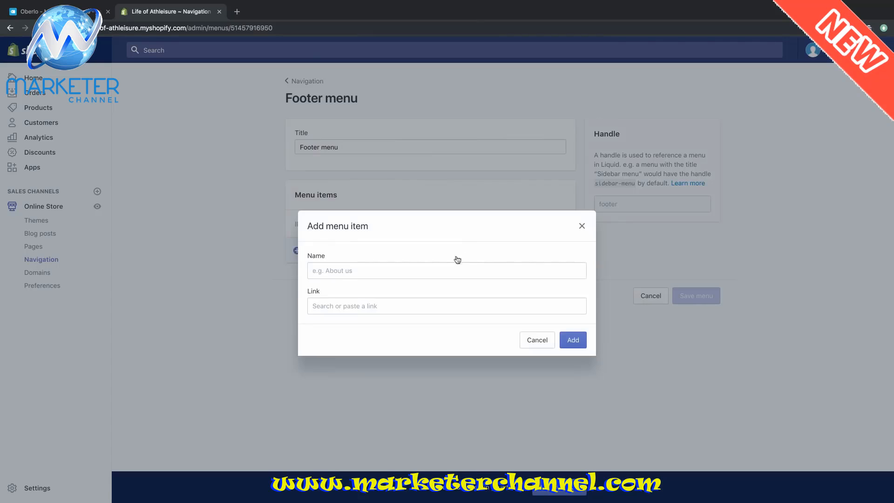
left_click(449, 270)
type("Refund")
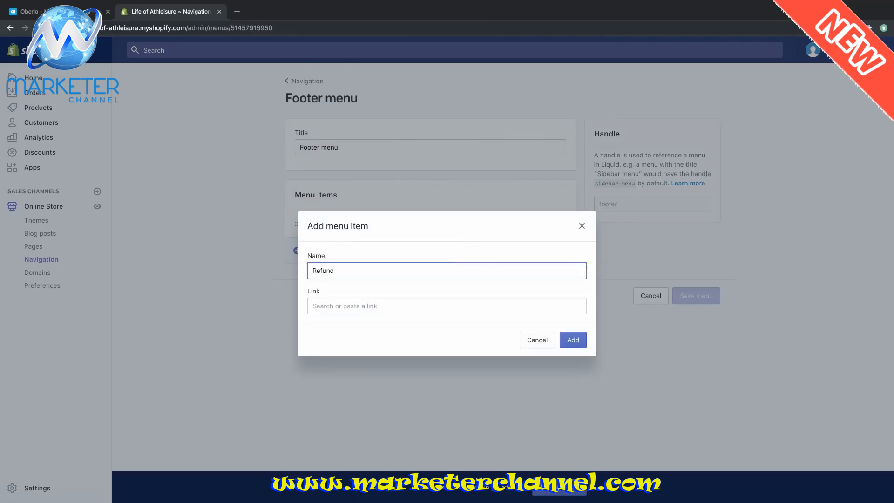
type(" Policy")
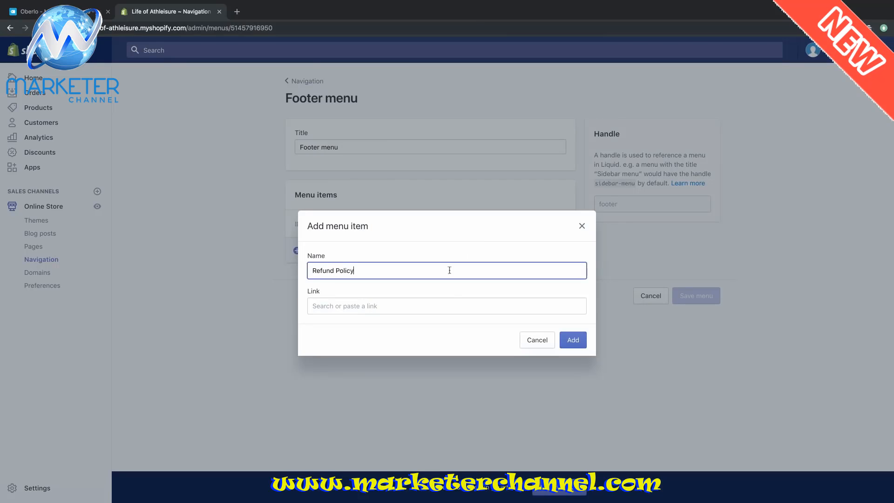
left_click(448, 310)
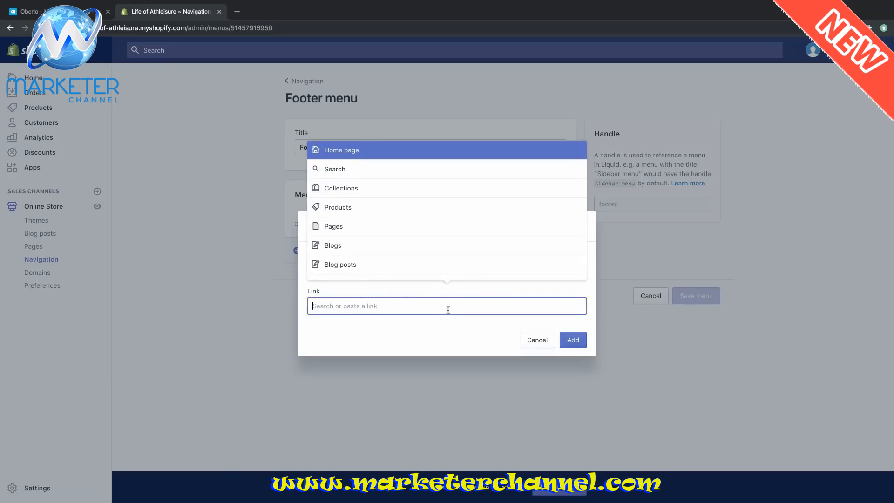
scroll(429, 240, "down", 1)
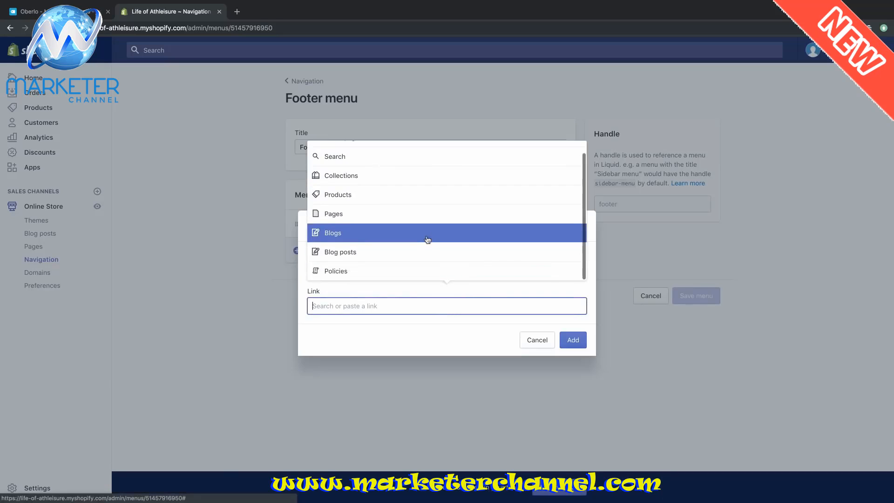
left_click(406, 269)
left_click(397, 251)
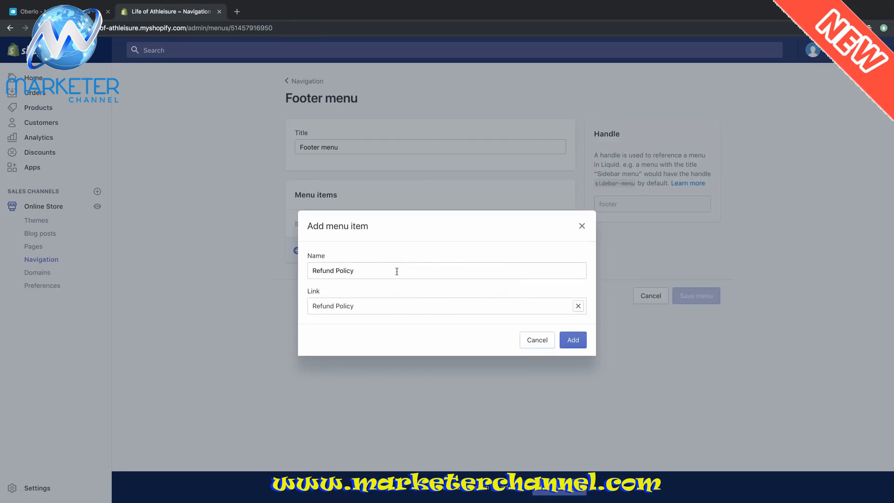
left_click(572, 342)
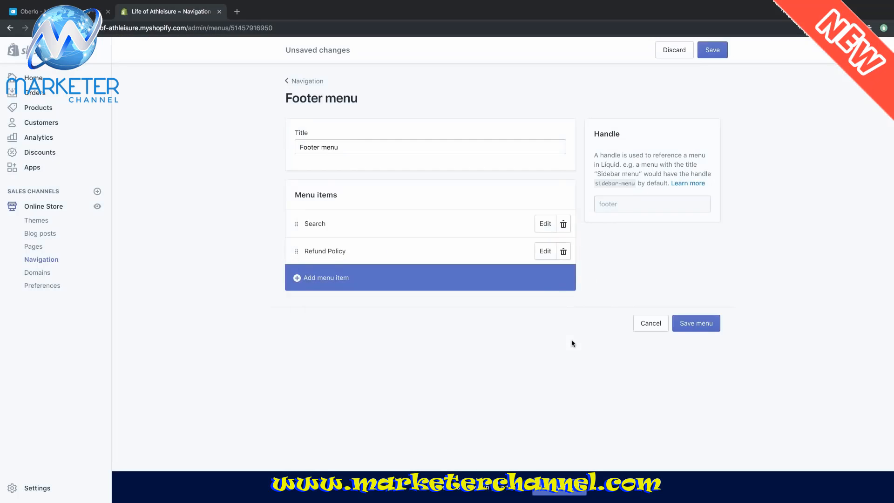
- Set up a Terms of Service item linked to Policies > Terms of Service
left_click(305, 279)
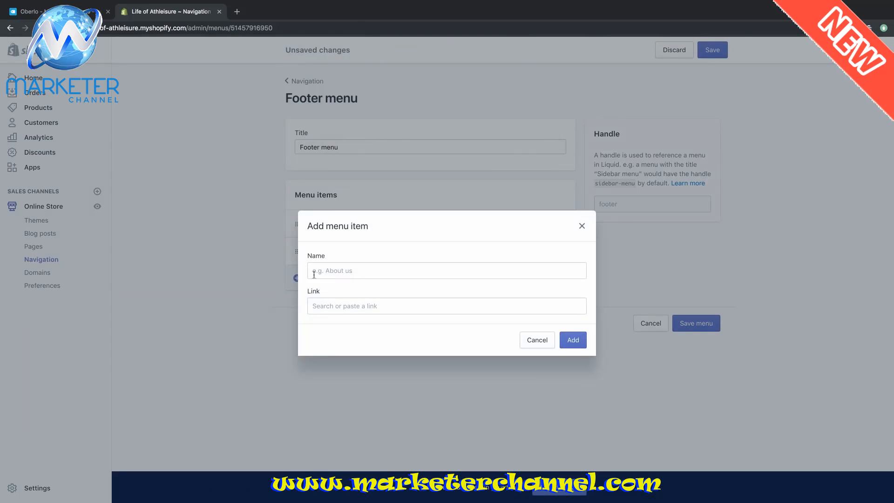
left_click(314, 275)
type("Terms")
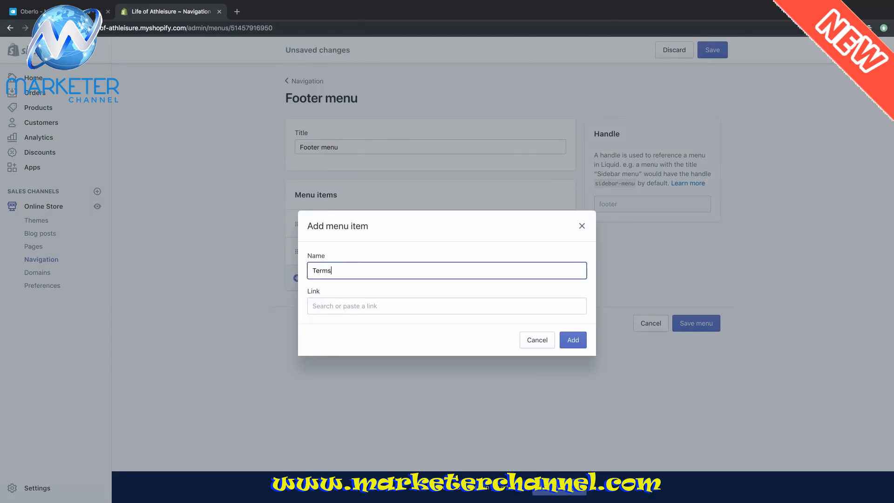
type(" of Service")
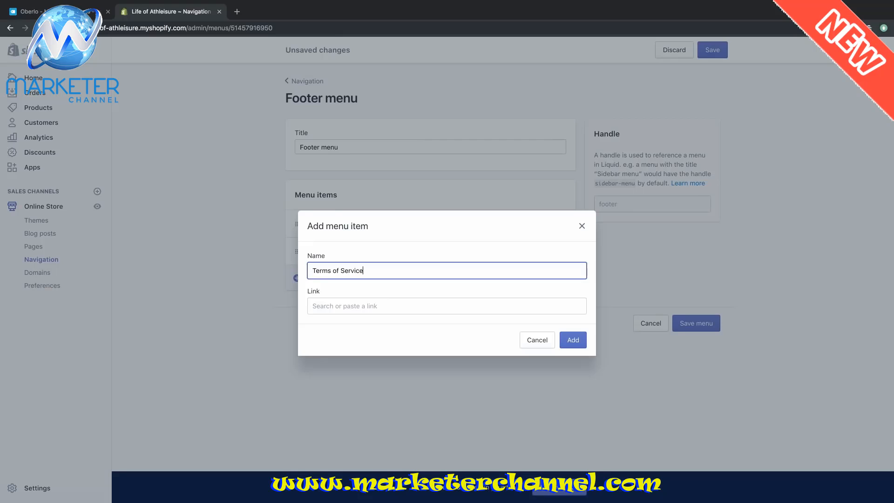
left_click(366, 305)
scroll(368, 239, "down", 1)
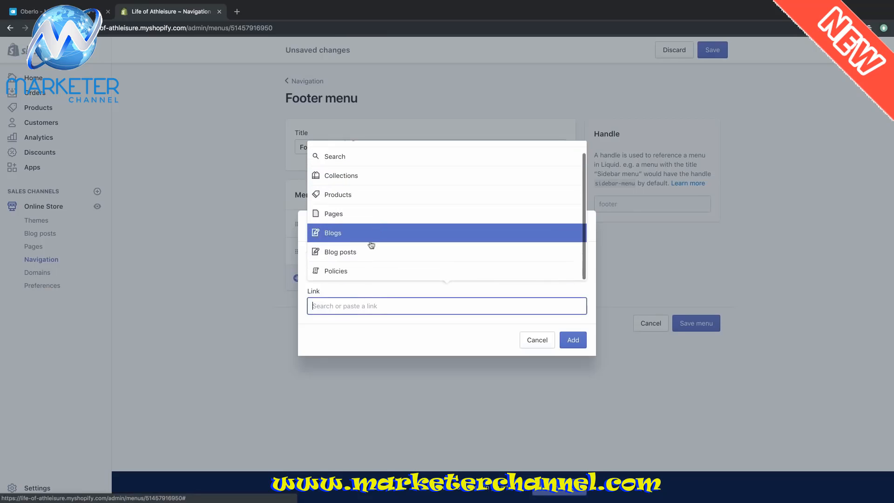
left_click(360, 271)
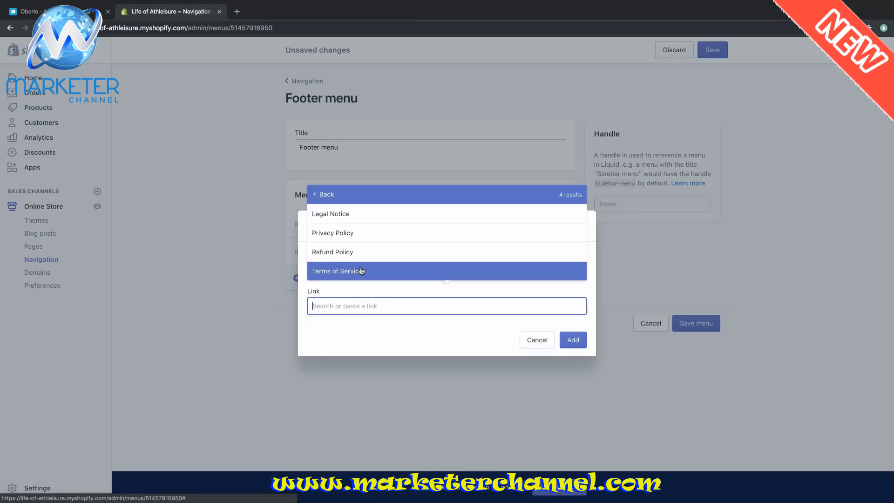
left_click(361, 271)
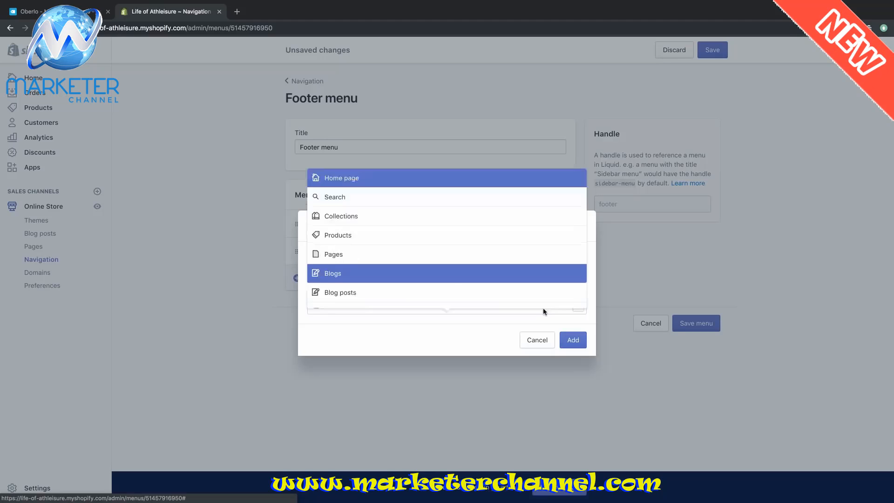
- Add the Terms of Service item, then a Privacy Policy item linked to Policies > Privacy Policy
left_click(573, 340)
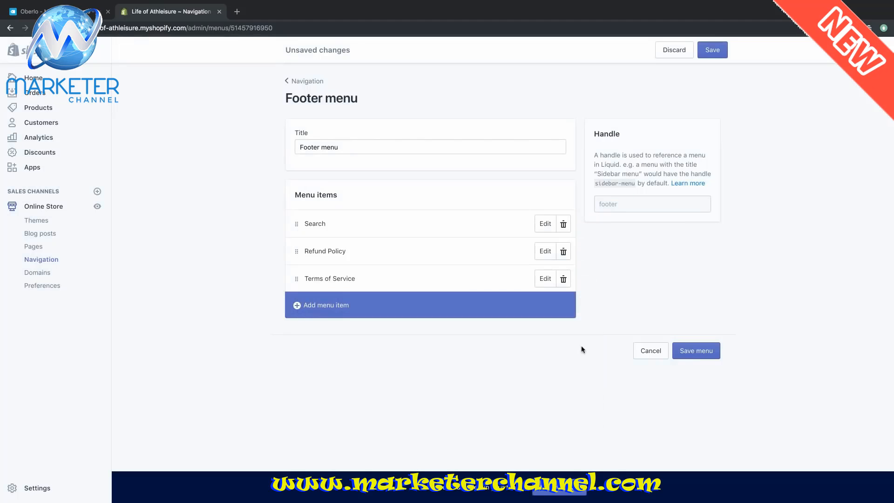
left_click(315, 316)
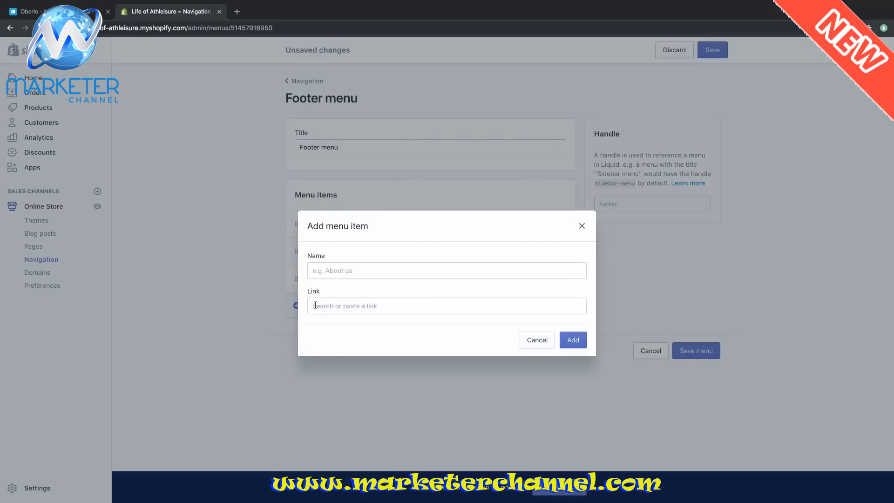
left_click(344, 269)
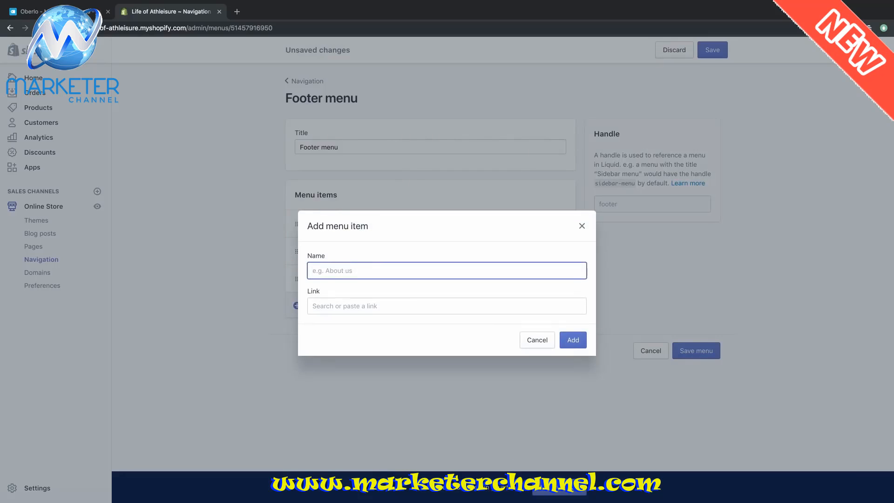
type("Privacy Po")
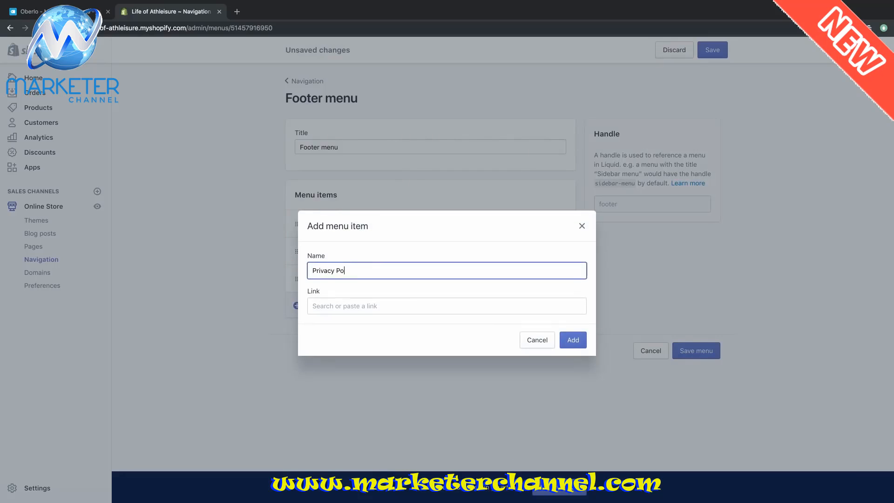
type("licy")
left_click(364, 304)
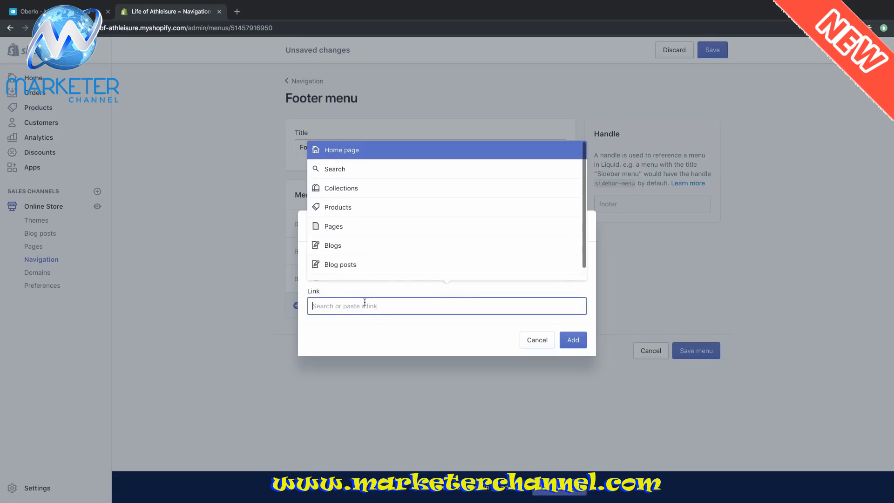
left_click(356, 272)
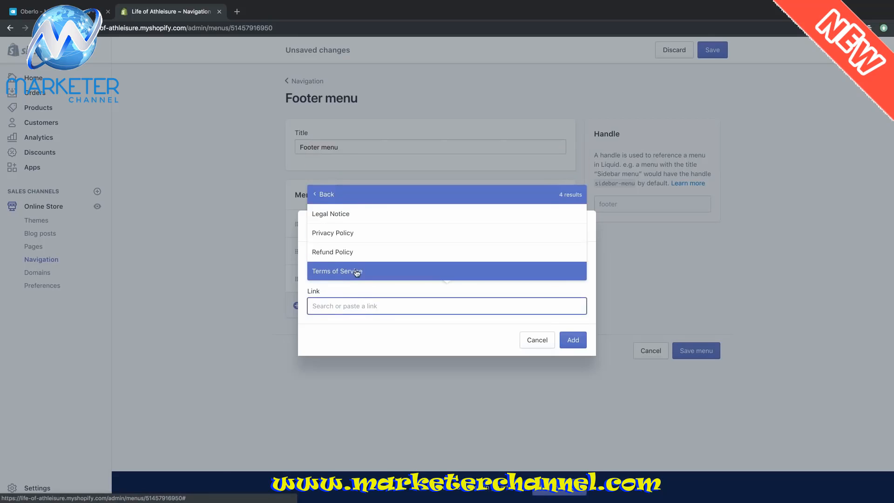
left_click(368, 241)
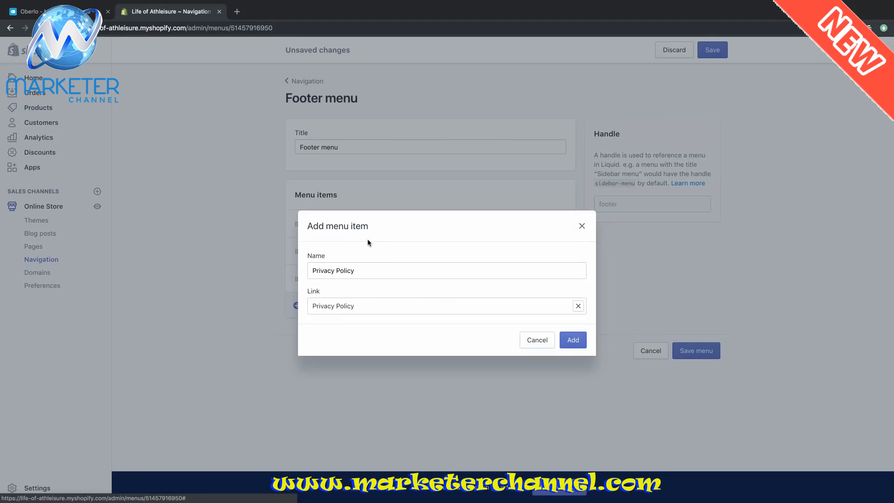
left_click(573, 339)
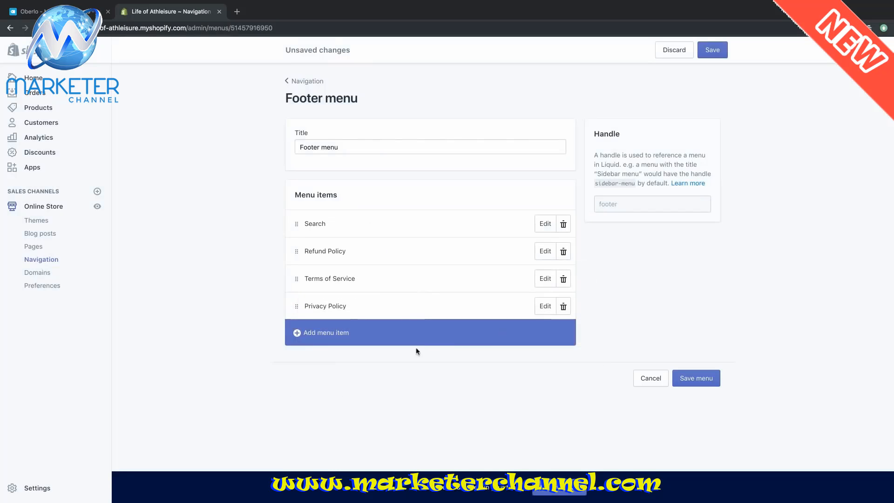
- Add a Legal Notice item linked to Policies > Legal Notice and save the footer menu
left_click(322, 336)
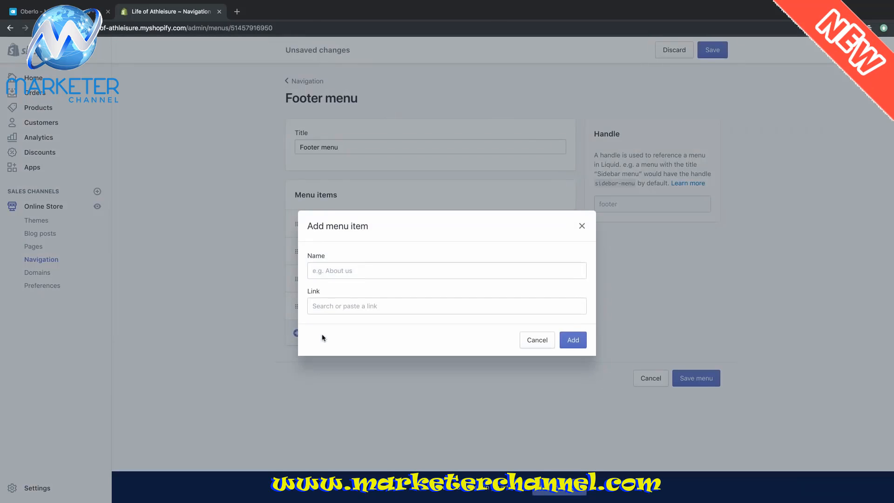
left_click(359, 274)
type("Lega")
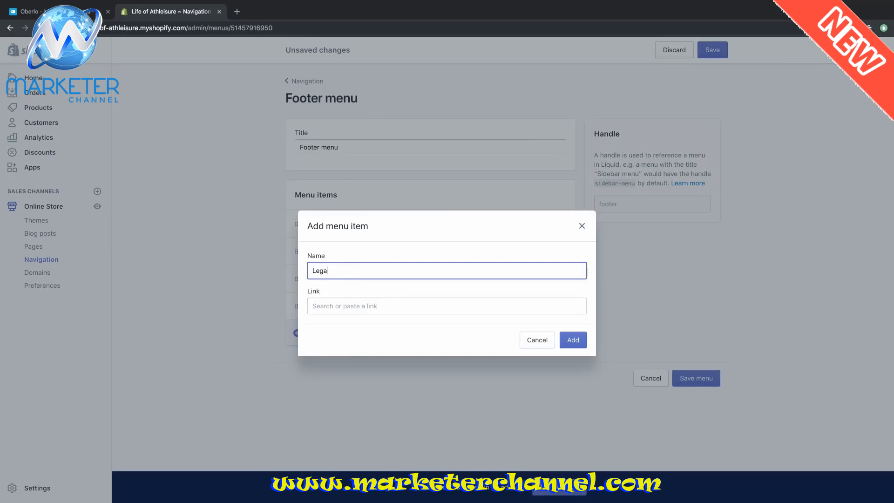
type("l Notice")
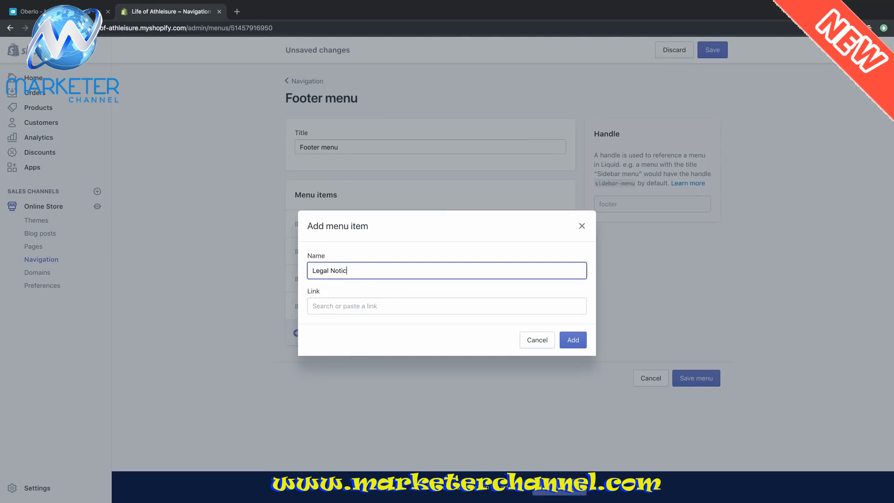
left_click(384, 302)
scroll(391, 222, "down", 1)
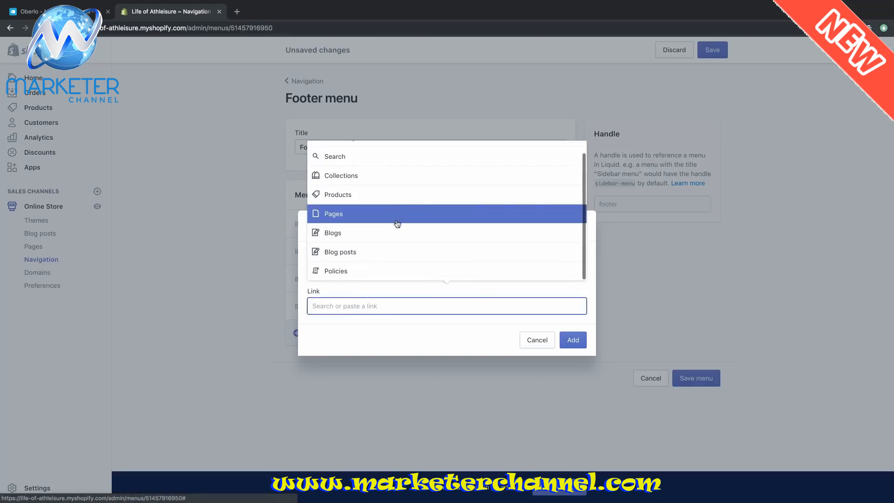
left_click(361, 276)
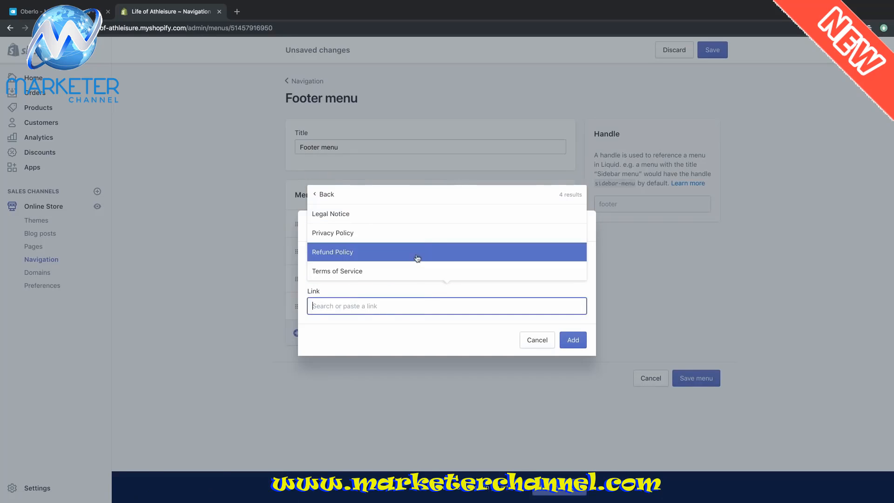
left_click(406, 222)
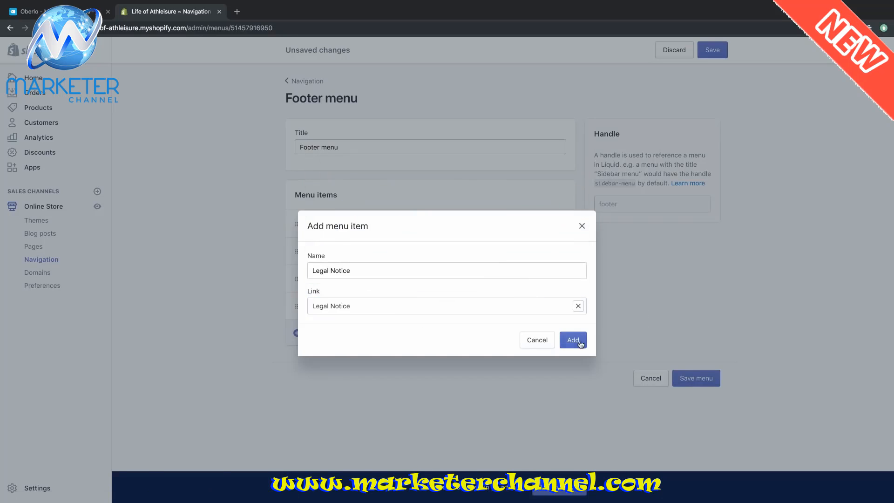
left_click(573, 340)
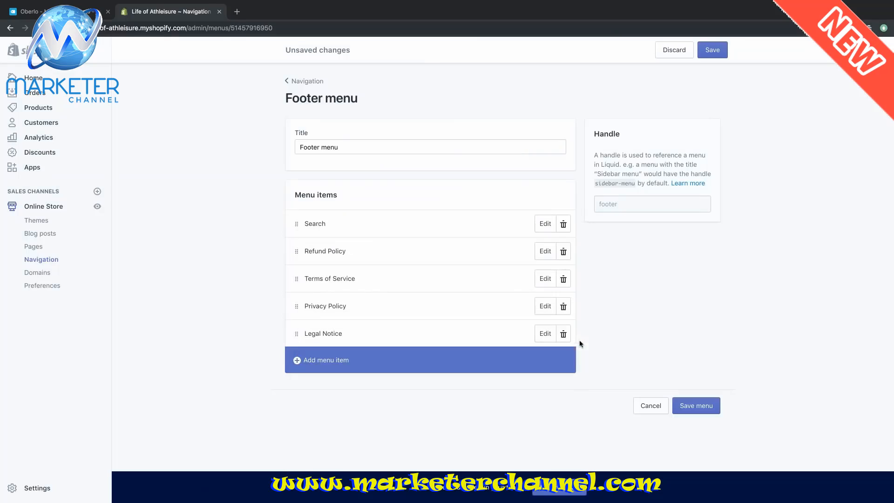
left_click(698, 410)
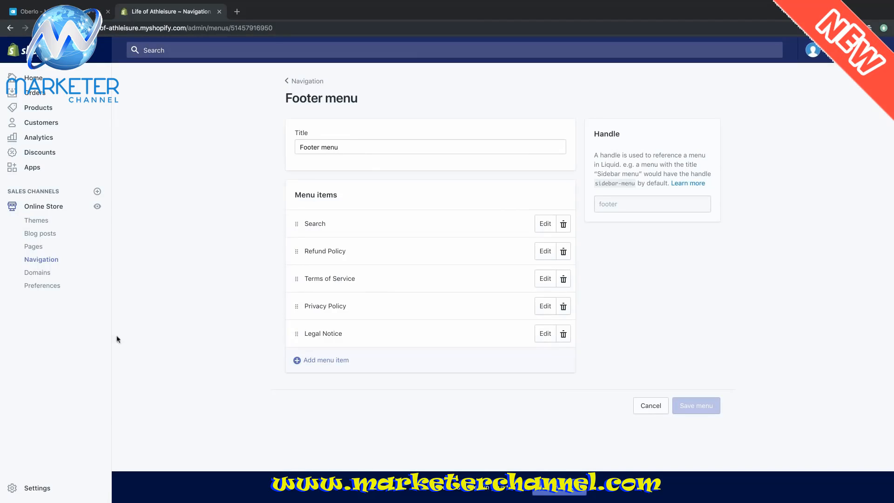
left_click(97, 206)
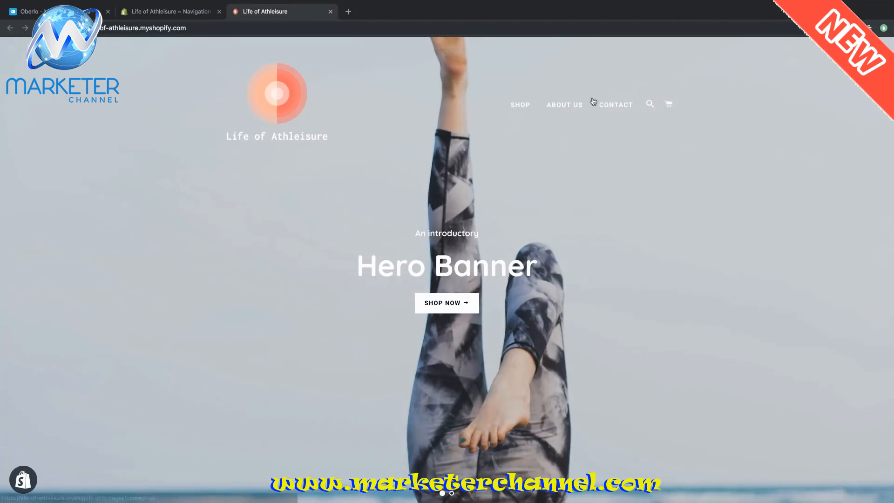
scroll(780, 242, "down", 10)
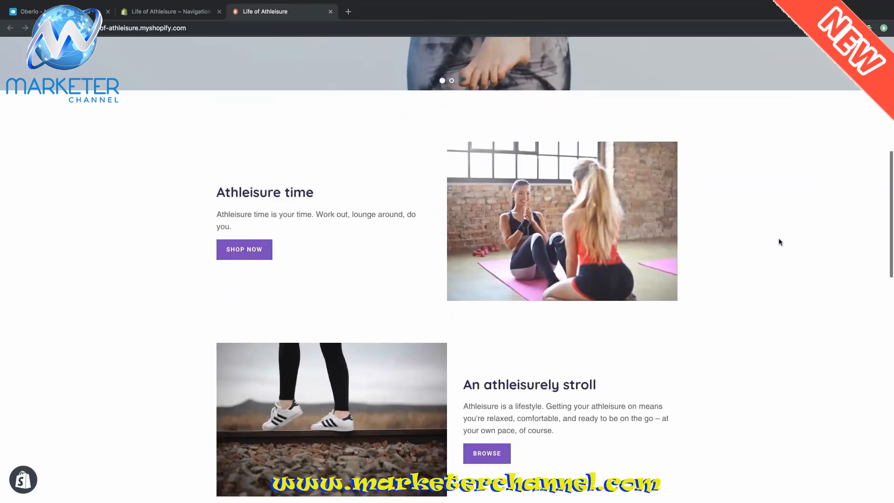
scroll(780, 242, "down", 8)
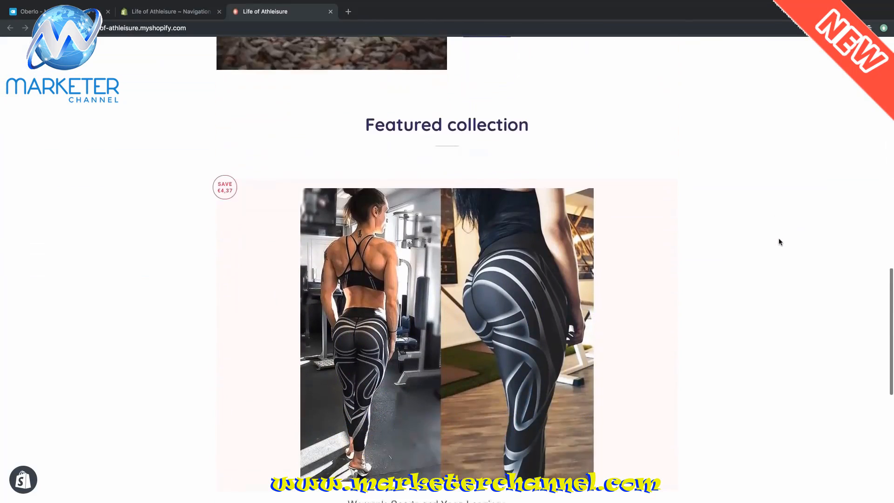
scroll(780, 242, "down", 5)
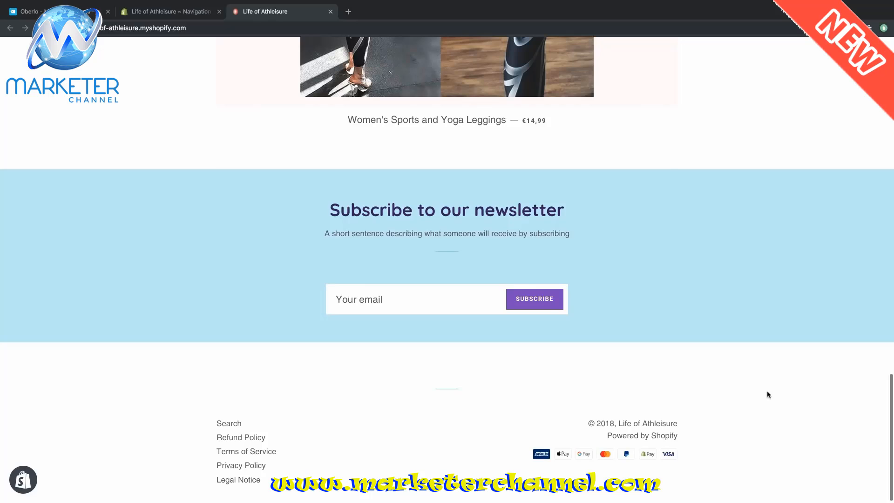
scroll(768, 395, "up", 10)
scroll(769, 395, "up", 10)
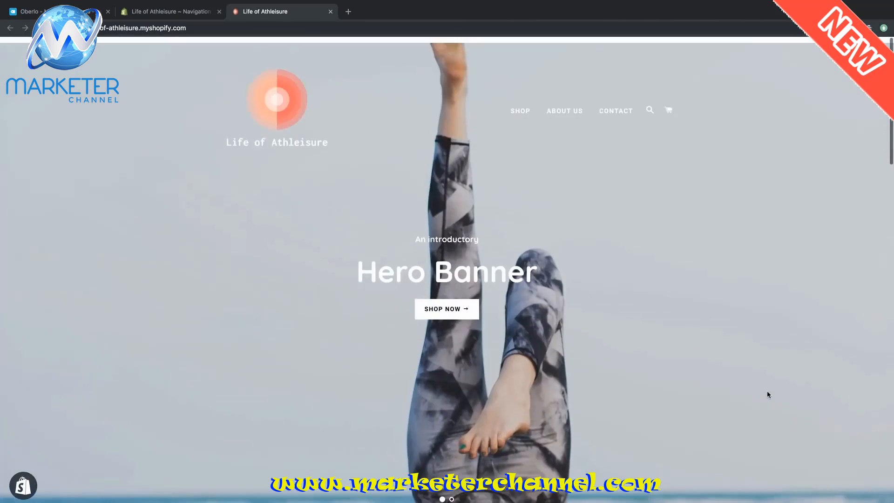
key("ctrl+w")
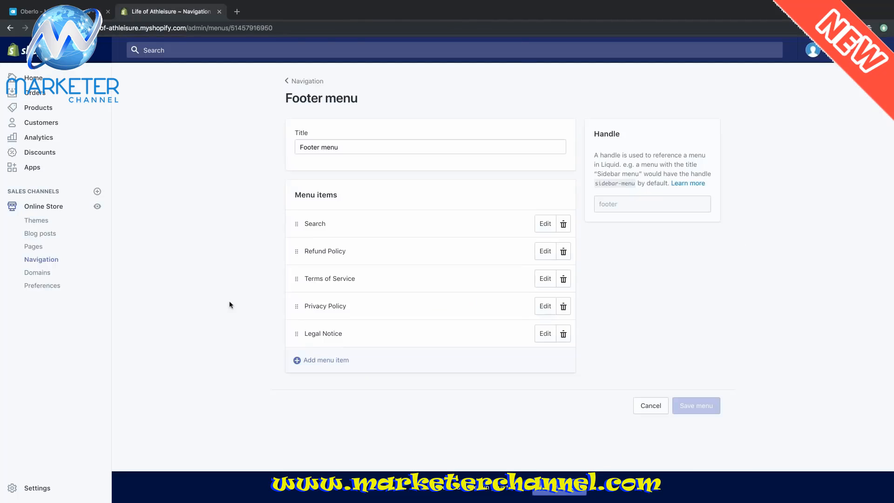
- From Online Store > Themes, follow Disable password to the Pick a plan page
left_click(54, 209)
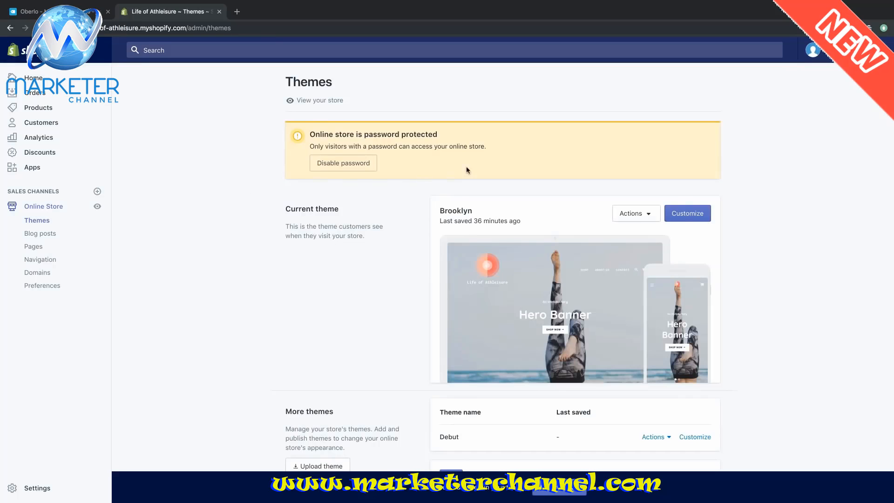
left_click(348, 168)
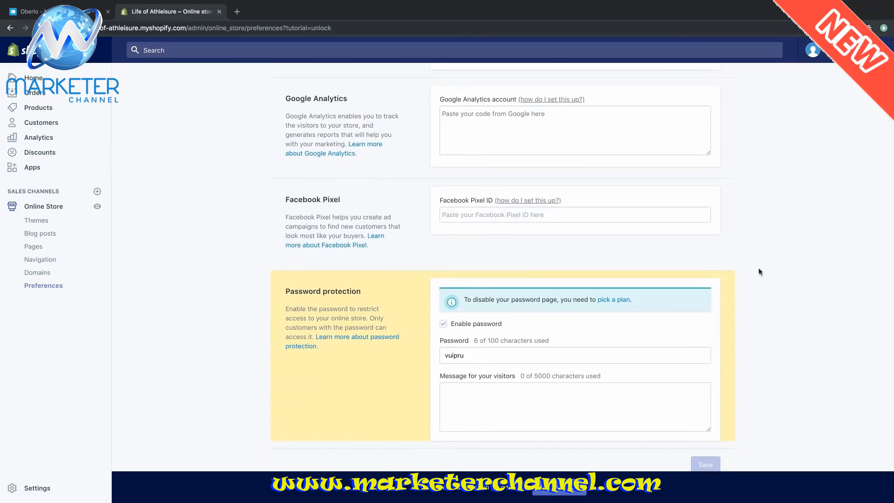
scroll(672, 317, "down", 1)
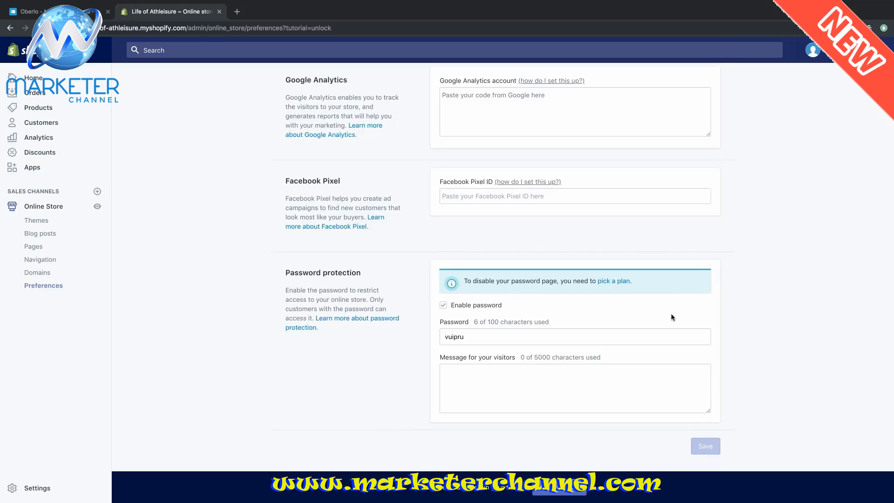
left_click(611, 282)
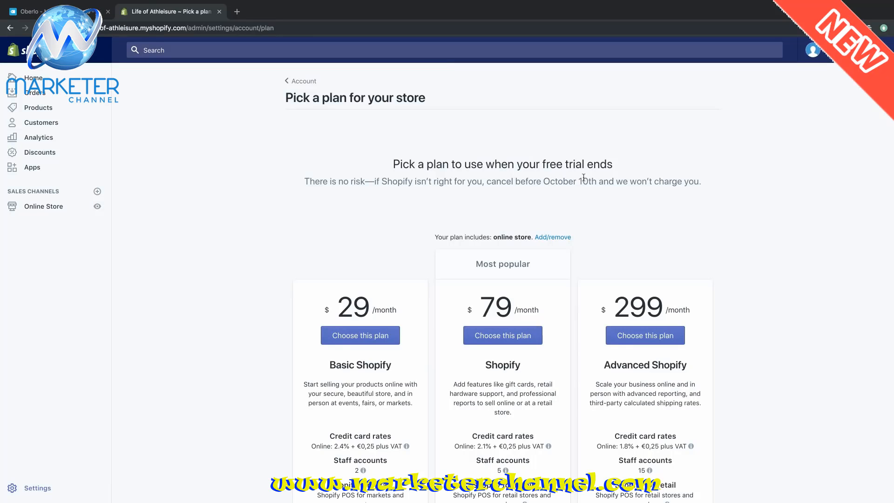
- Choose Basic Shopify and confirm the $29 monthly plan
scroll(660, 190, "down", 2)
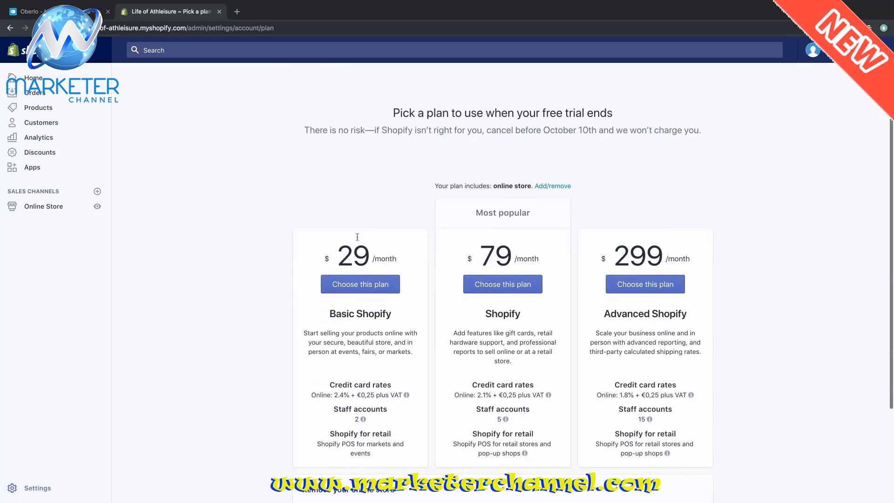
left_click(354, 288)
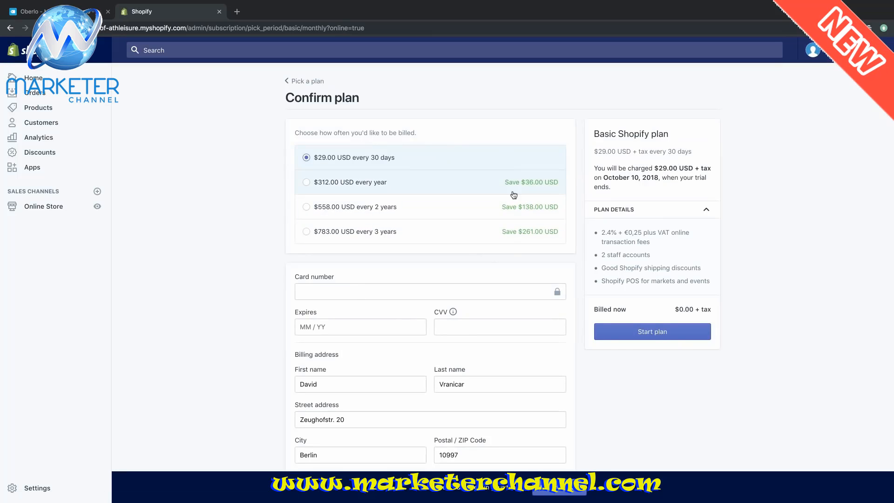
scroll(514, 195, "down", 3)
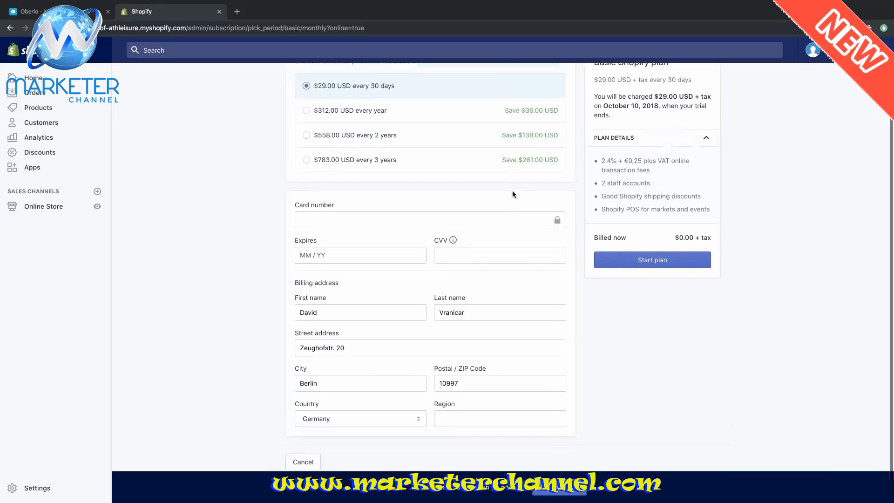
scroll(514, 195, "up", 2)
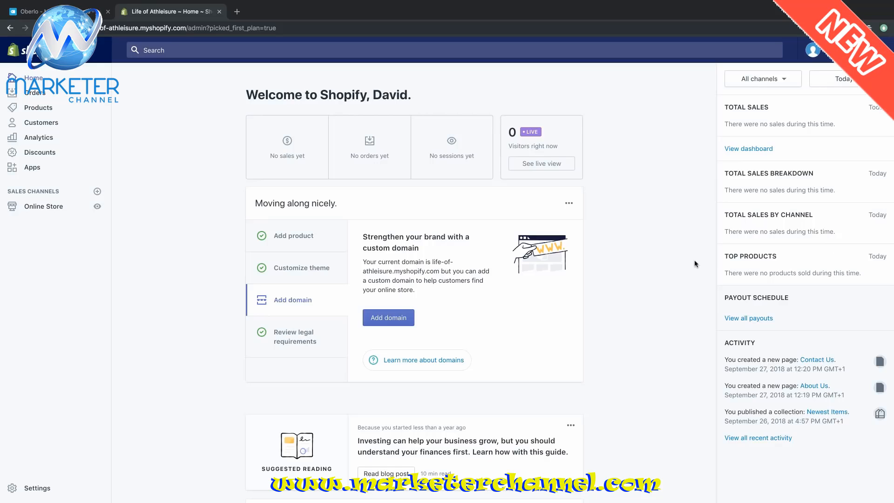
left_click(381, 318)
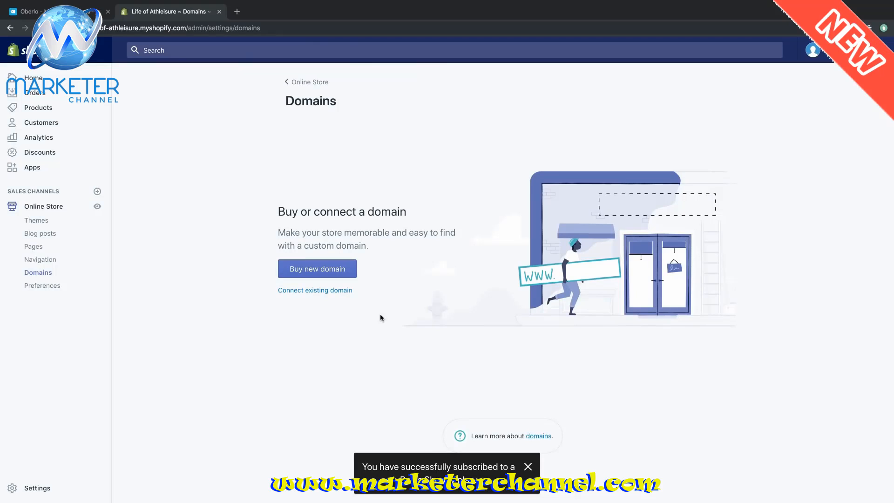
- Buy the domain lifeofathleisure.com for $14 with yearly auto-renewal turned off
left_click(342, 270)
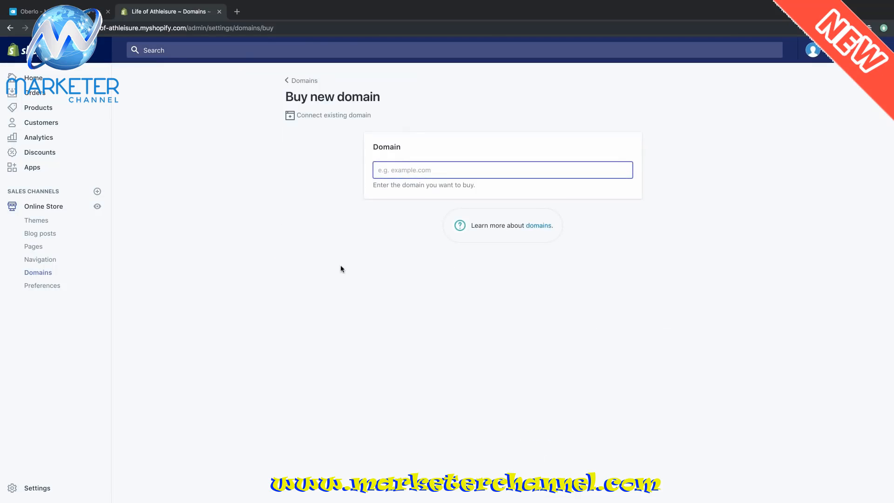
type("l")
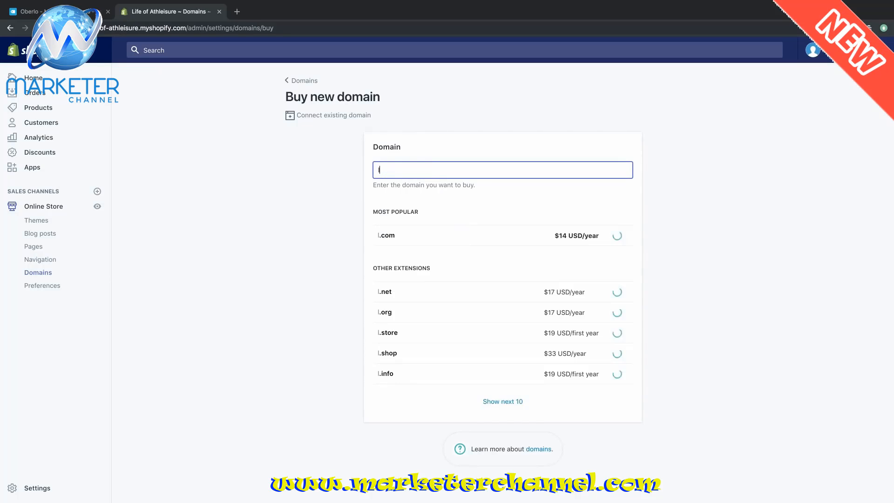
type("ifeof")
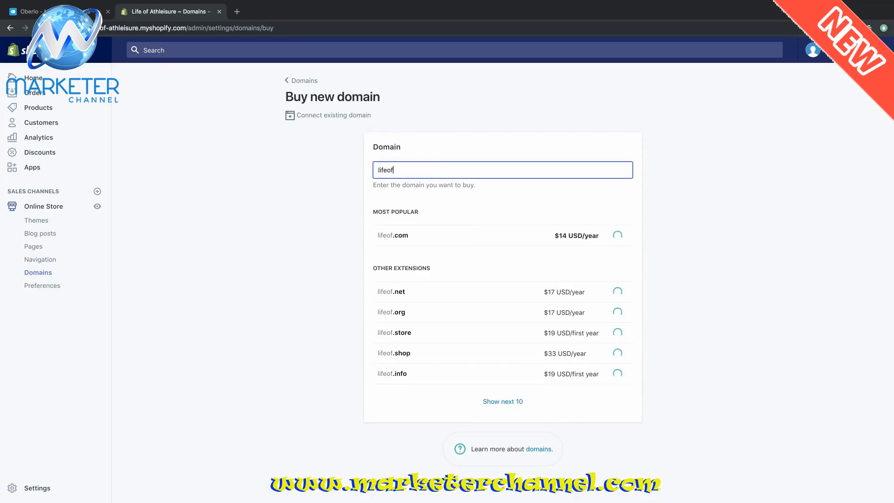
type("athleisure.com")
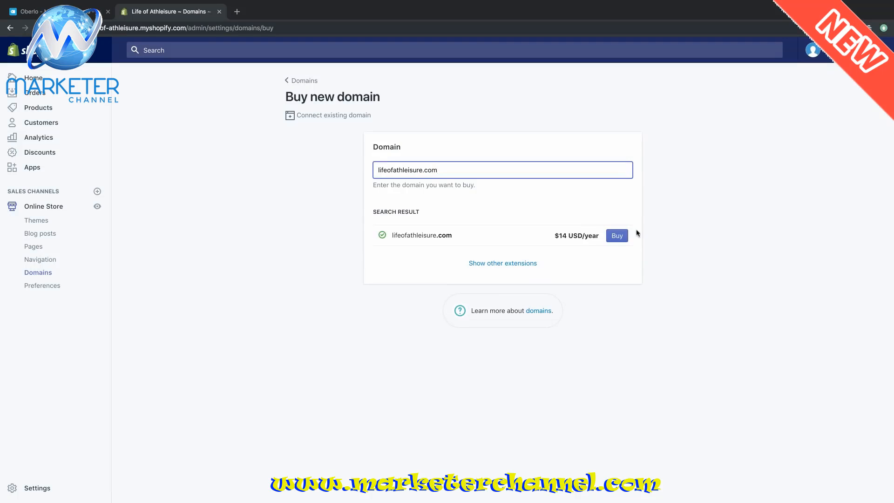
left_click(618, 235)
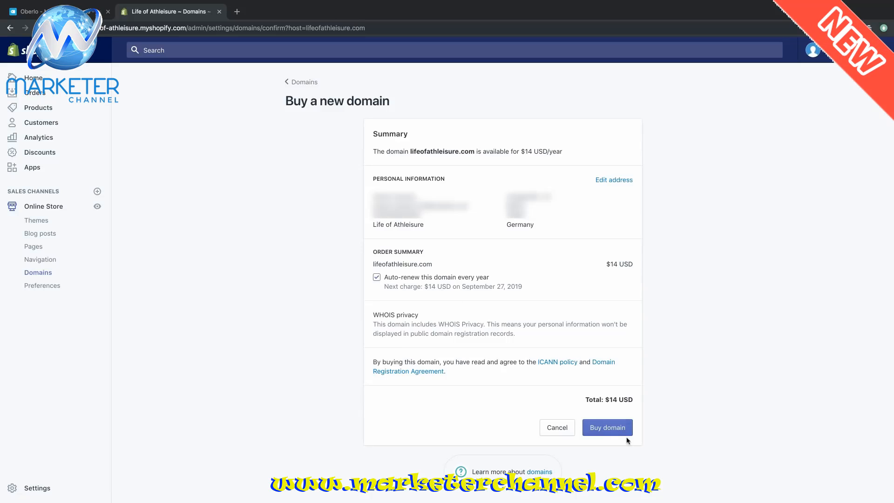
left_click(377, 278)
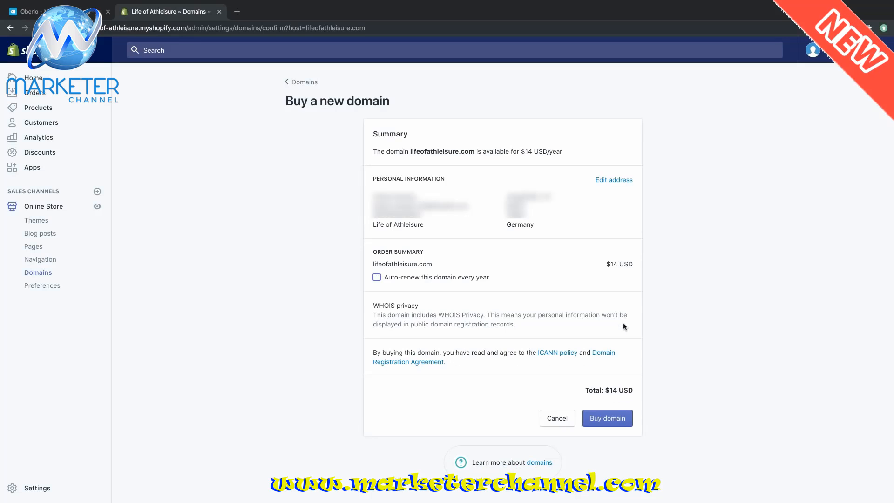
left_click(613, 418)
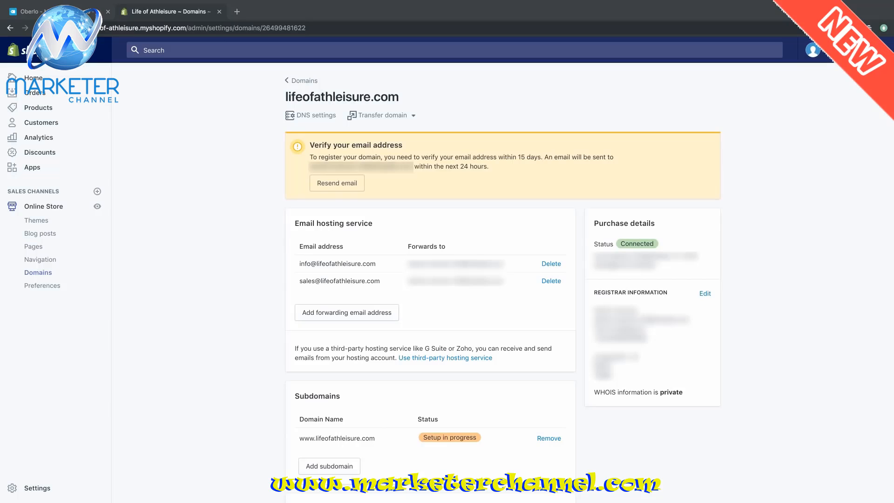
- Review the lifeofathleisure.com domain details page after the purchase completes
left_click(840, 183)
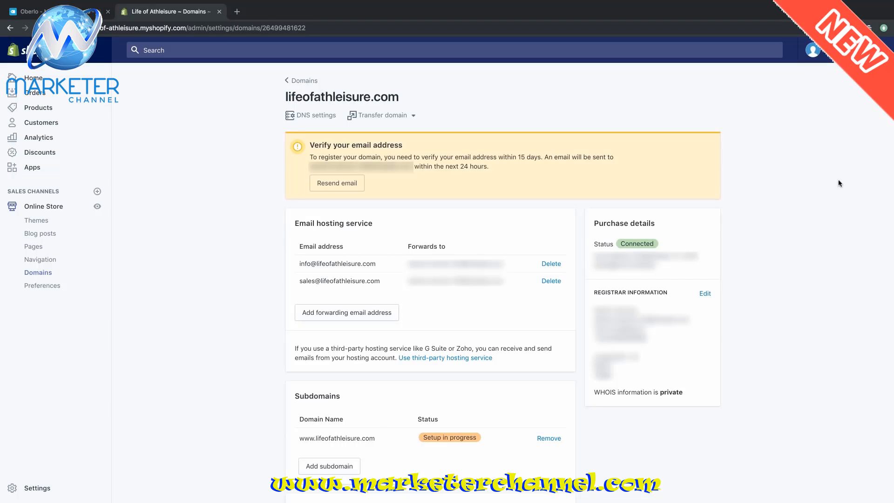
- Disable the online store password and save it, then open a new incognito tab
left_click(63, 209)
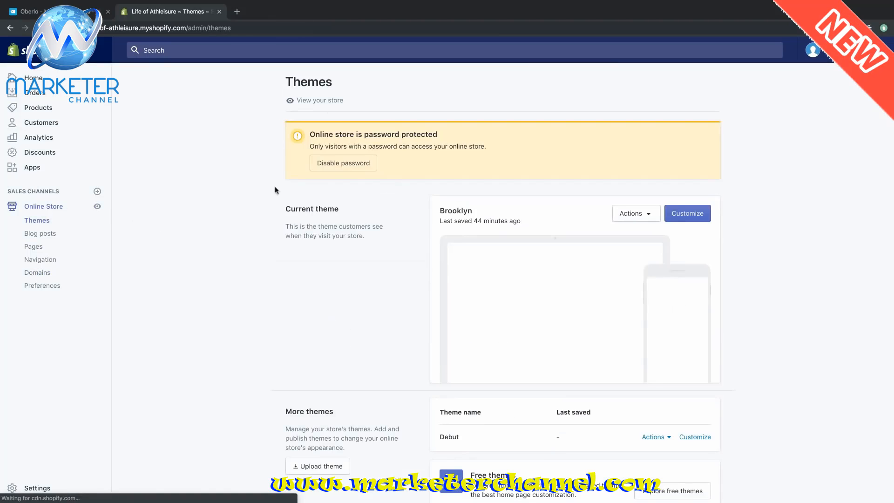
left_click(341, 170)
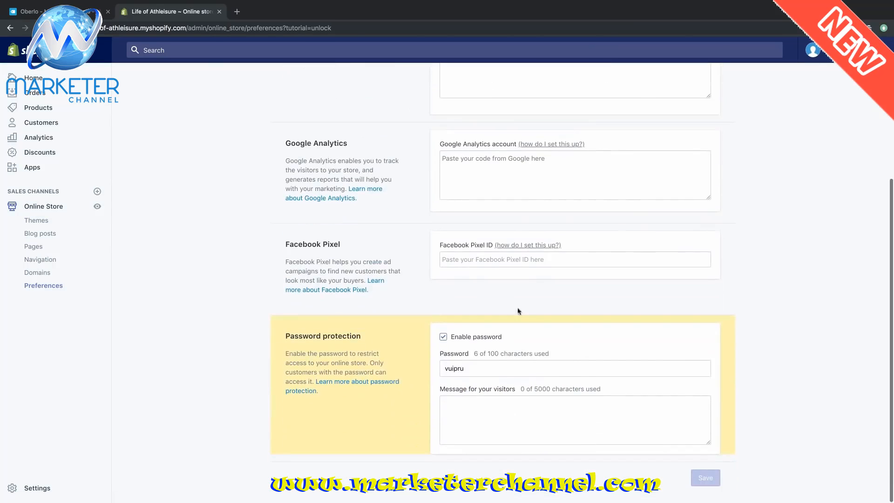
left_click(444, 338)
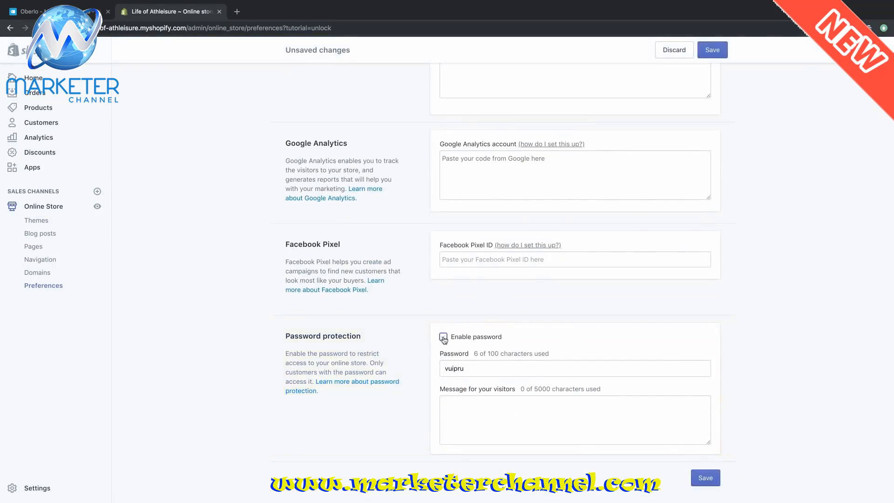
left_click(706, 478)
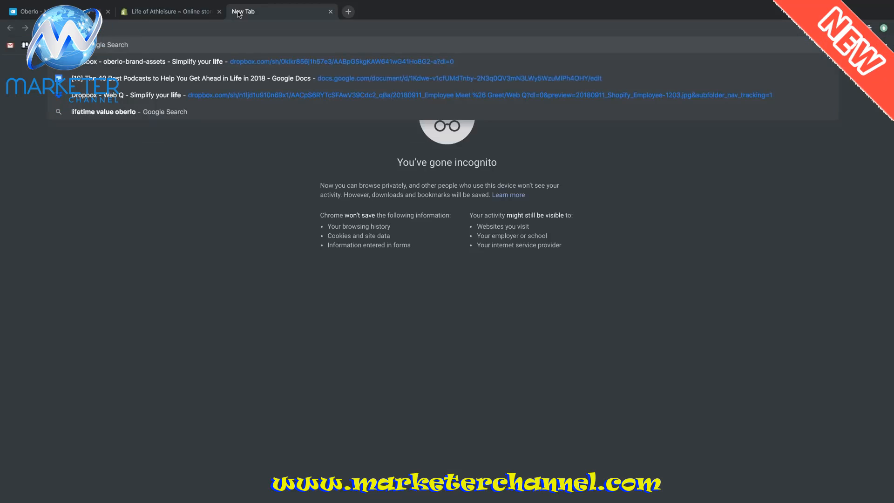
left_click(237, 11)
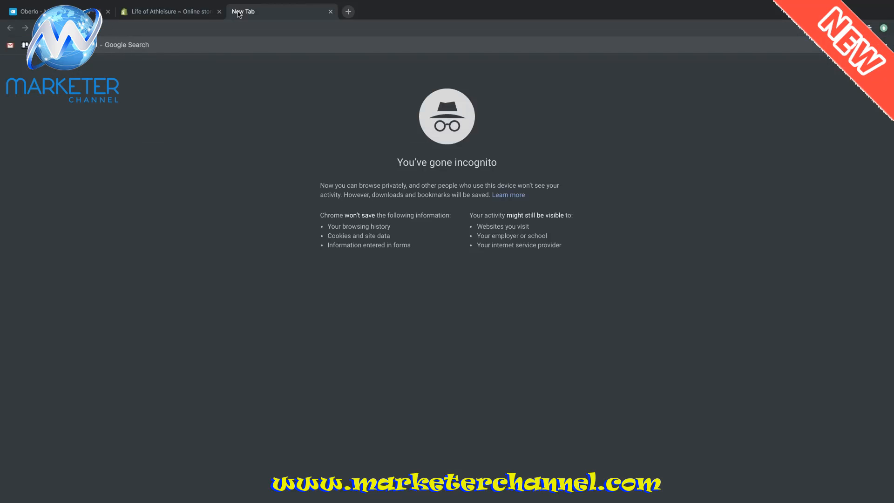
- Load lifeofathleisure.com and scroll through the Hero Banner, Athleisure time and Featured collection sections
type("eisure.com")
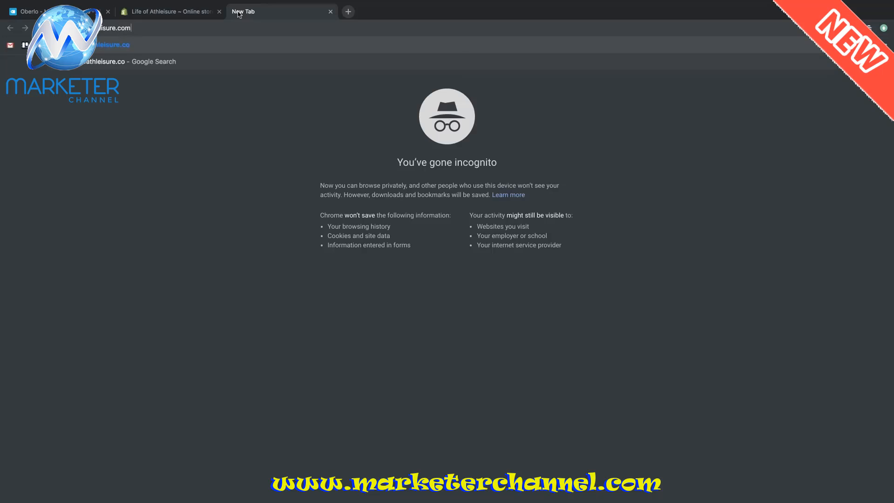
key("Return")
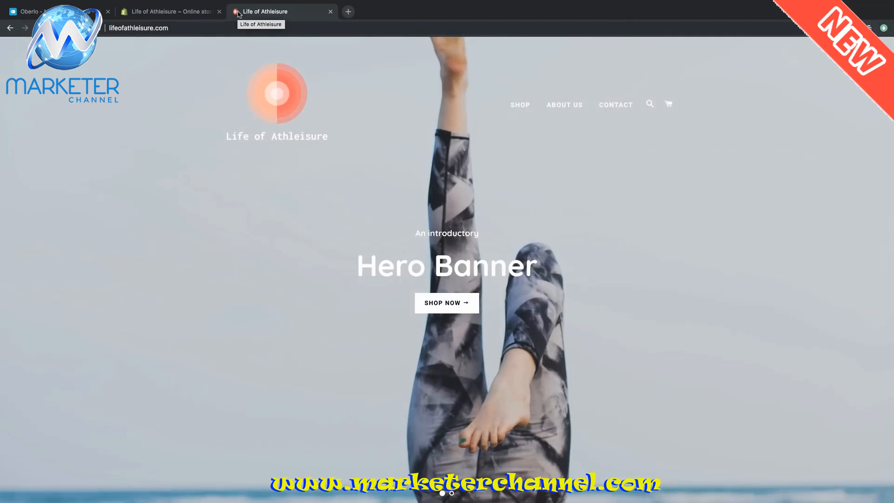
scroll(779, 147, "down", 8)
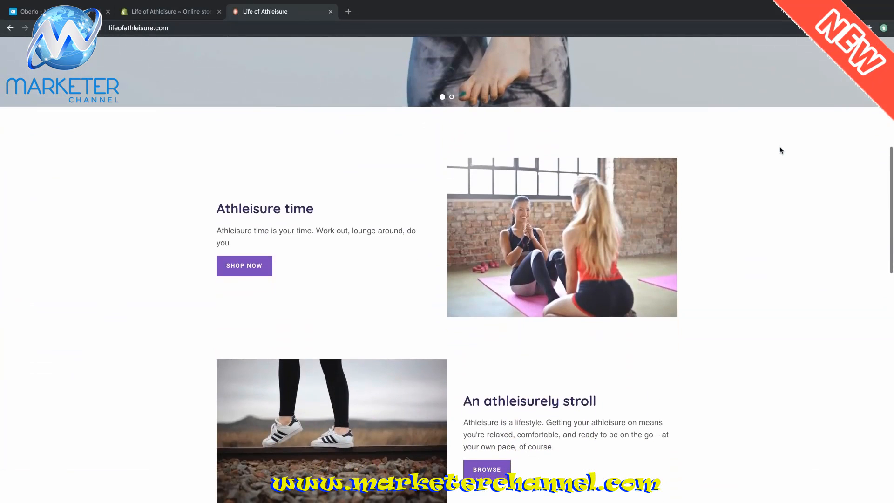
scroll(781, 150, "down", 7)
scroll(781, 150, "up", 15)
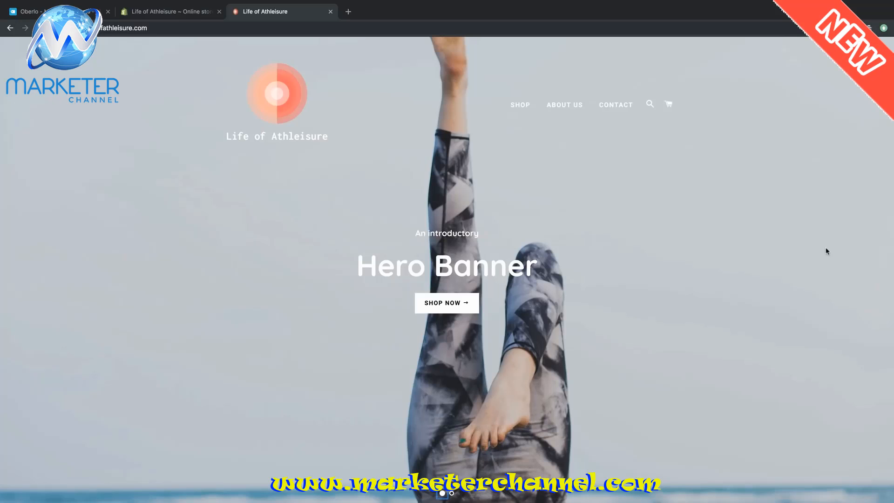
scroll(826, 251, "down", 10)
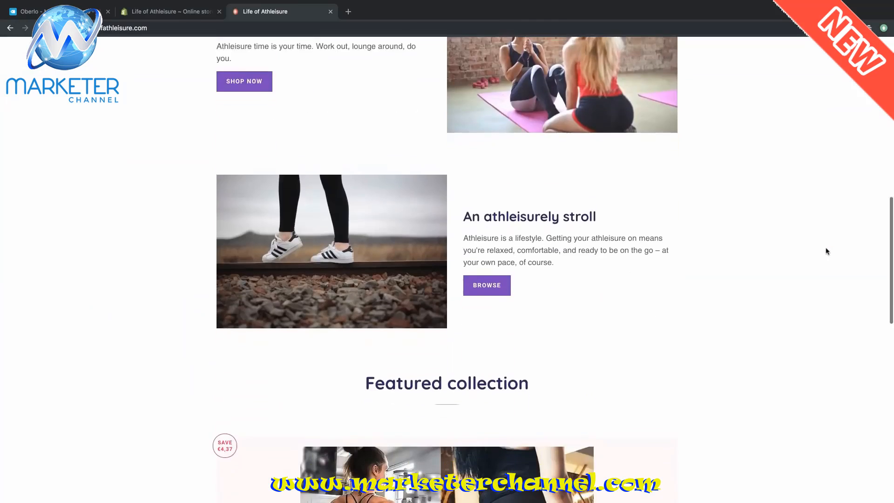
scroll(827, 252, "up", 1)
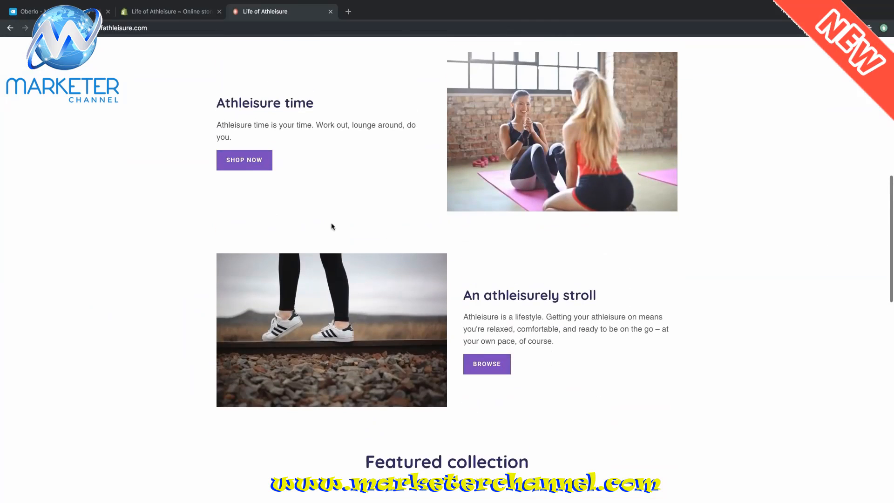
- Browse all products via SHOP NOW and open the Women's Mesh Pattern Print Leggings
left_click(252, 167)
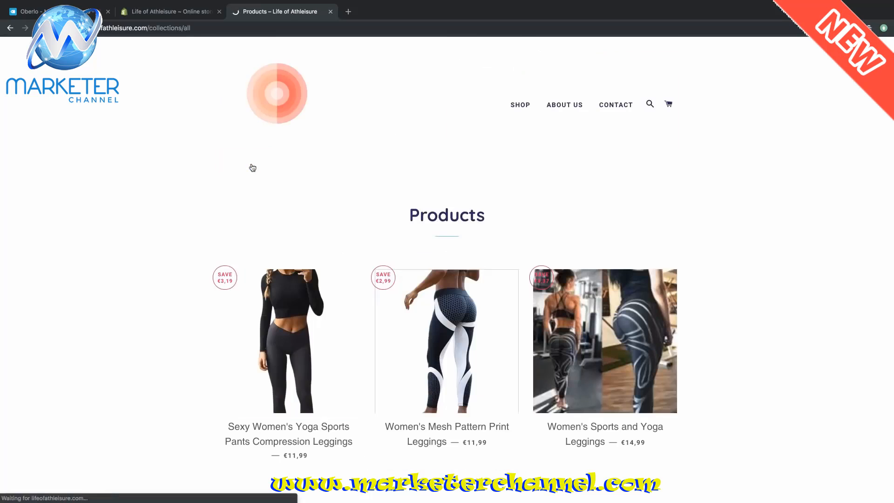
scroll(734, 206, "down", 1)
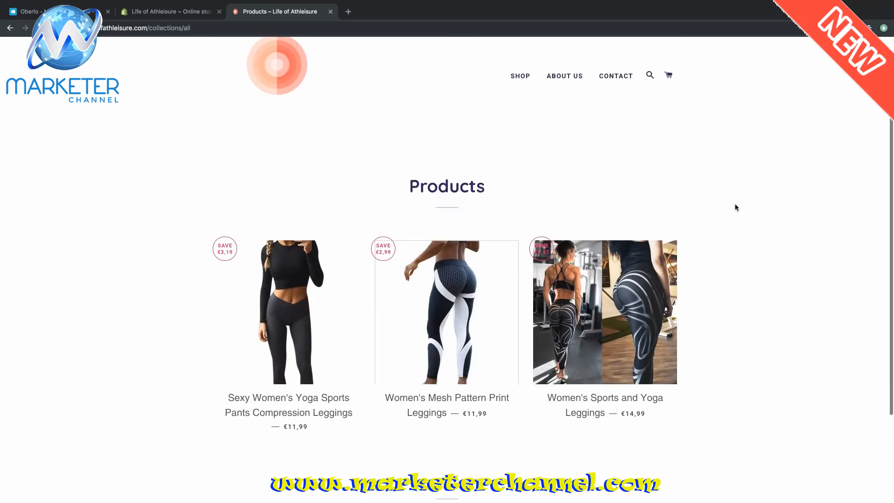
left_click(460, 268)
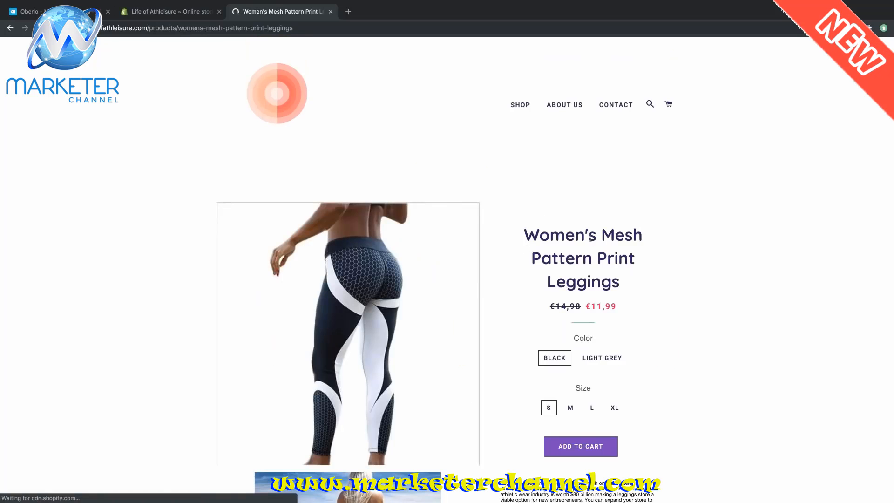
- Select colour Black and size L, and add the leggings to the cart
scroll(432, 290, "down", 3)
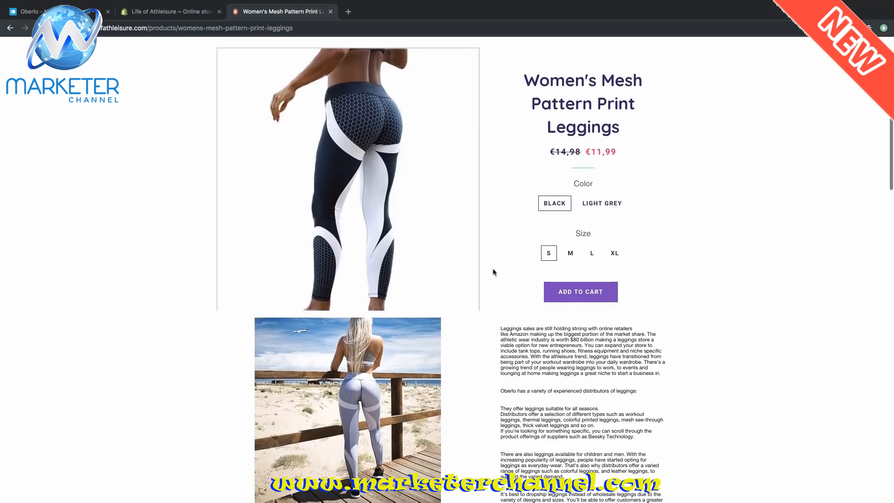
left_click(605, 205)
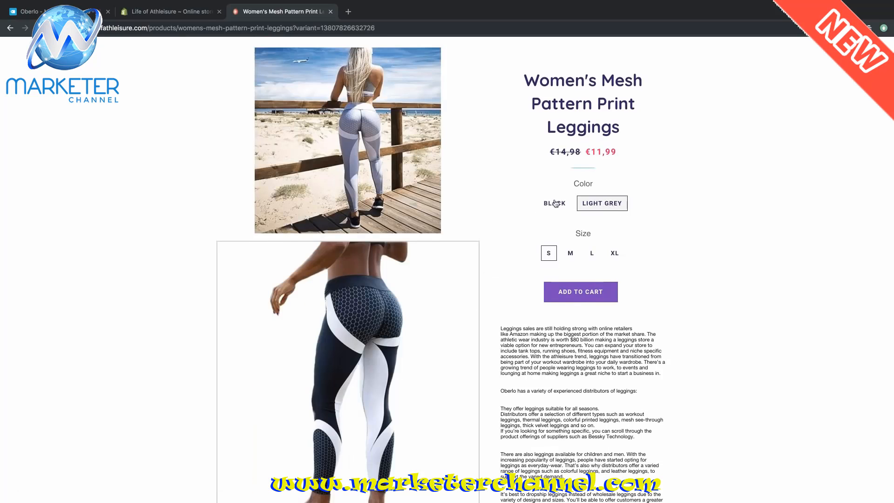
scroll(556, 202, "up", 1)
scroll(556, 202, "up", 2)
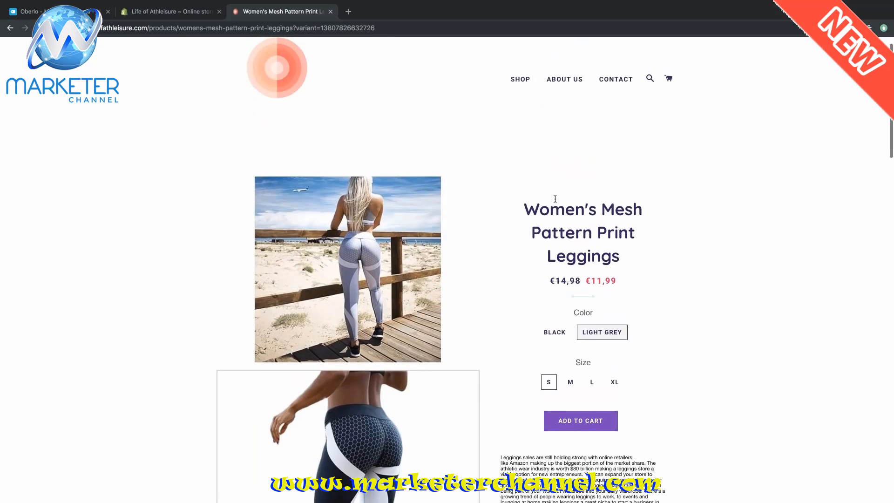
left_click(555, 333)
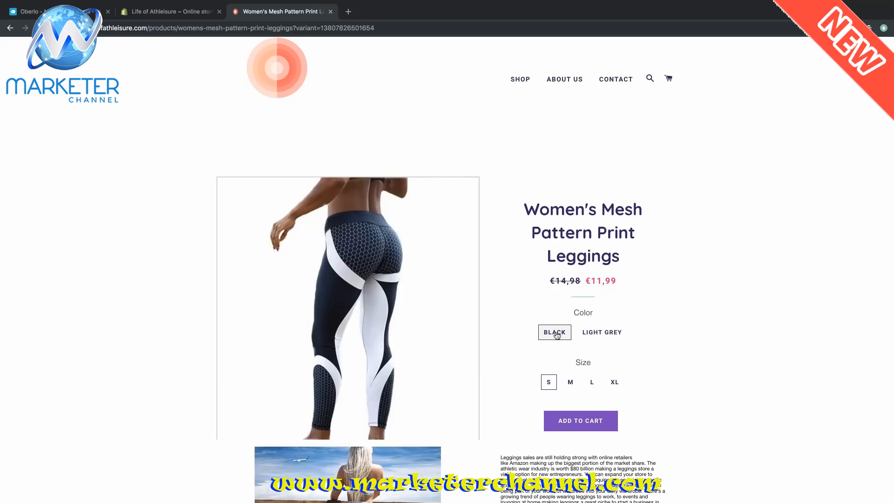
left_click(593, 385)
scroll(755, 343, "down", 1)
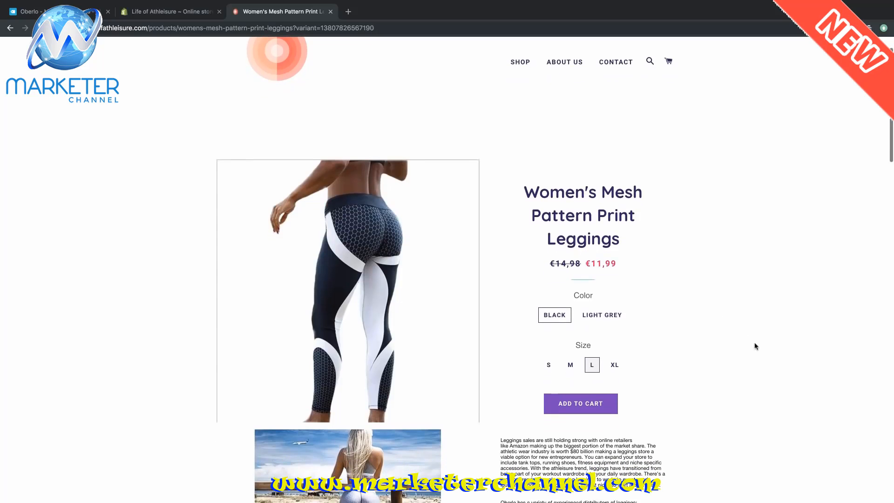
scroll(738, 350, "down", 3)
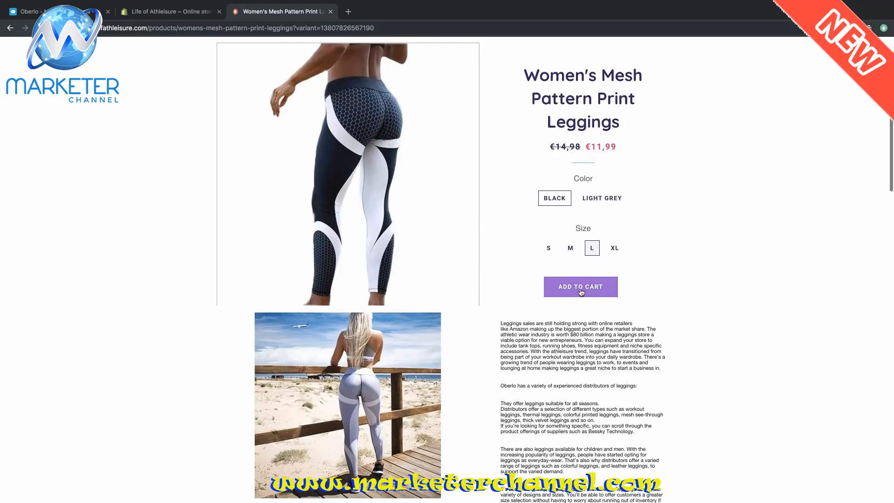
left_click(581, 292)
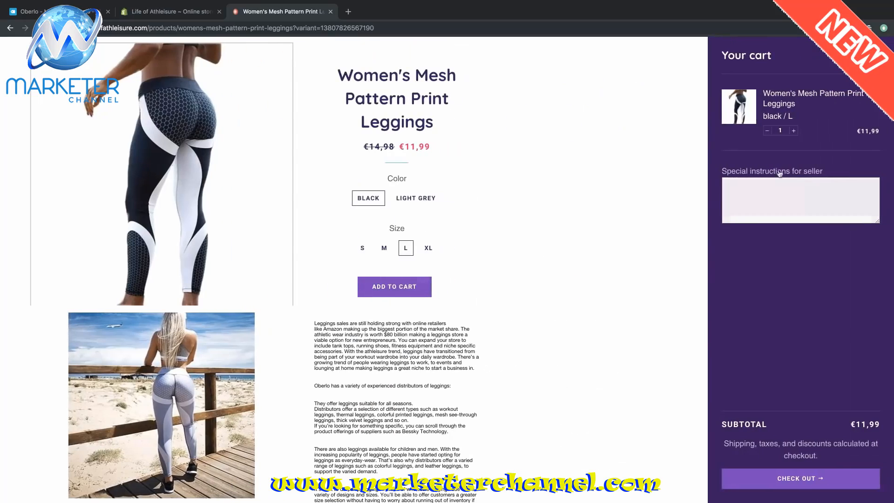
- Proceed to checkout and enter the contact e-mail address
left_click(799, 475)
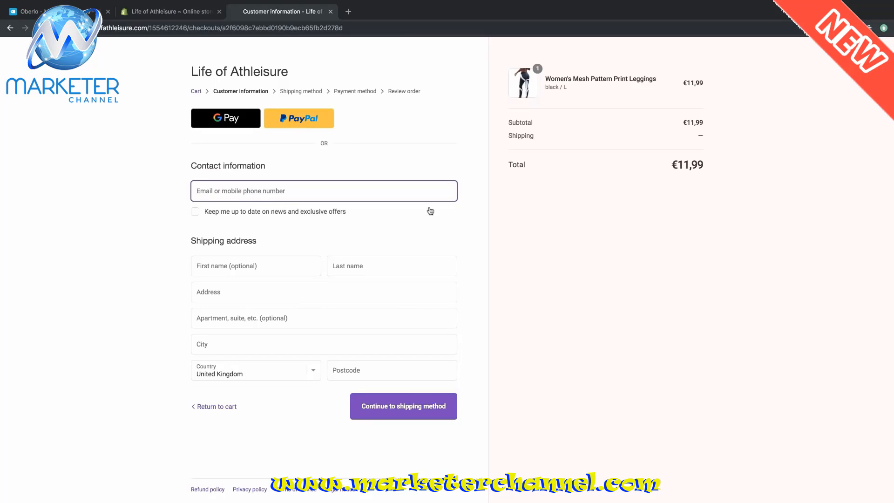
type("...")
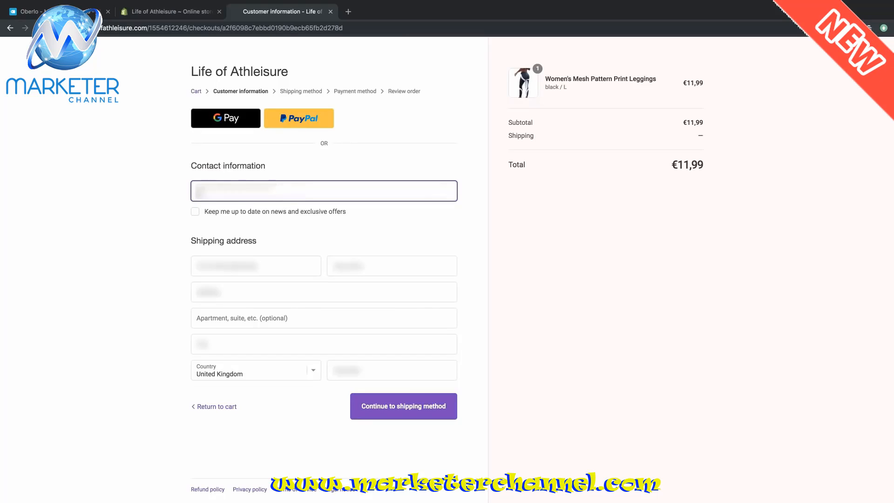
key("BackSpace")
key("BackSpace")
key("BackSpace")
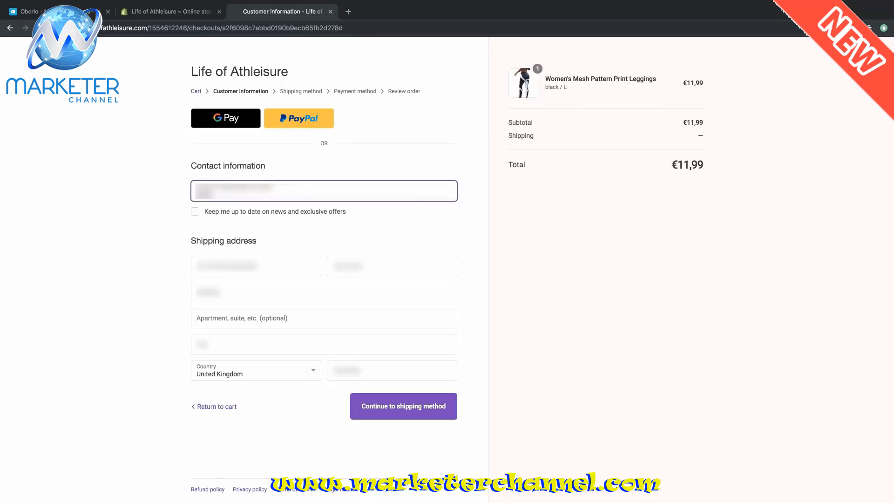
key("BackSpace")
key("BackSpace")
key("BackSpace")
type("......")
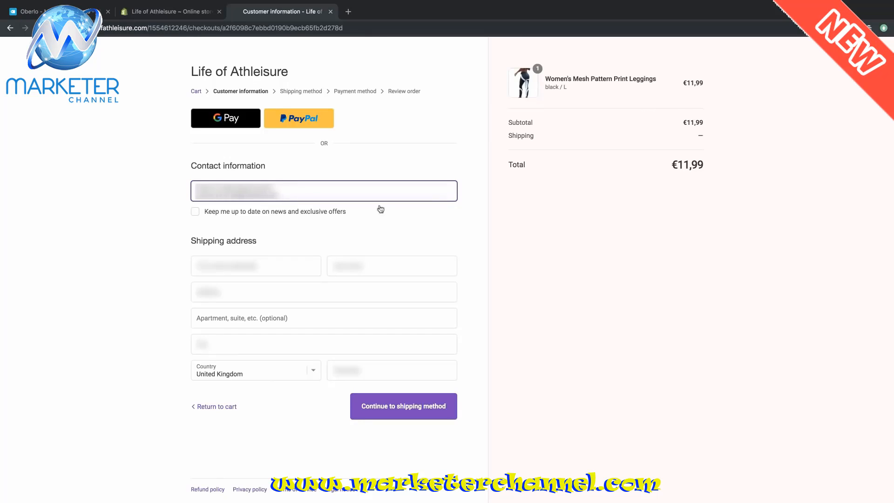
- Fill in the customer's name, street address and city, and set the country to Germany
key("Tab")
key("Tab")
type("...")
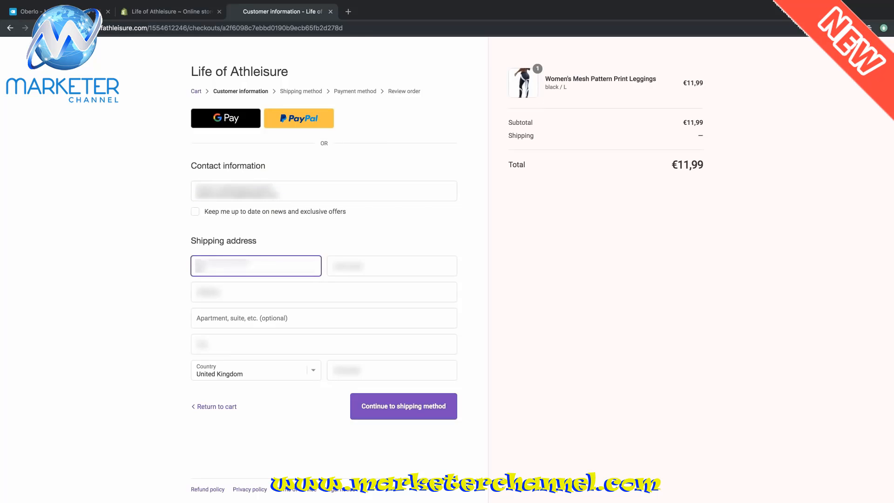
type("...")
key("Tab")
type("...")
key("Tab")
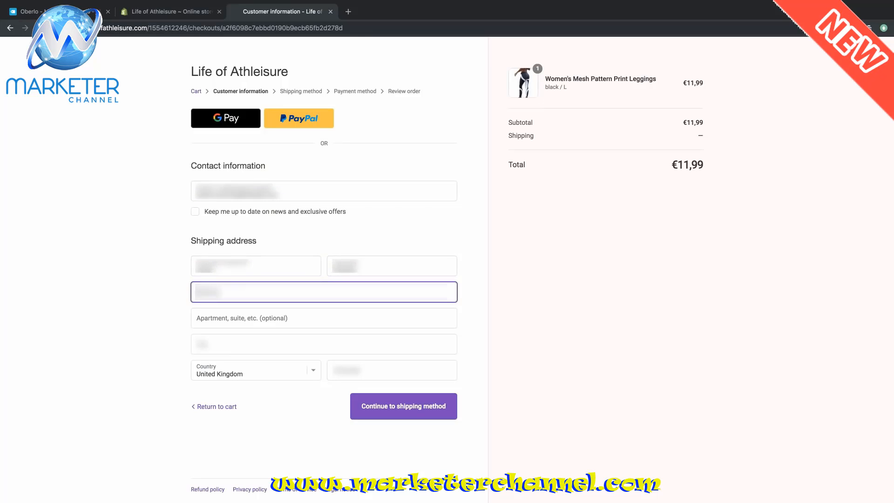
type("Address")
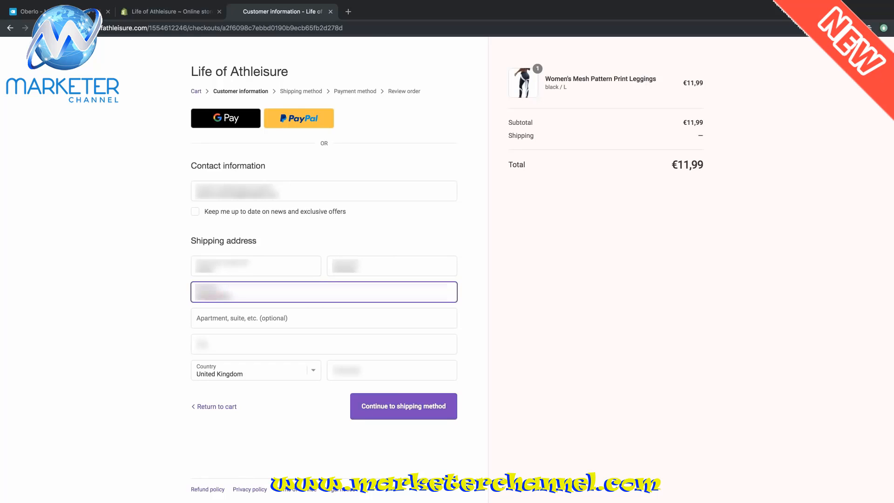
key("Tab")
key("Tab")
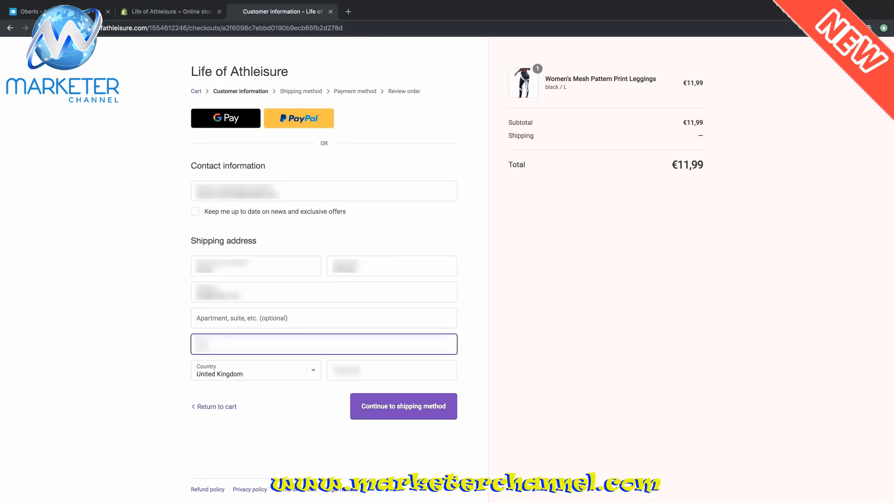
key("Tab")
type("geo")
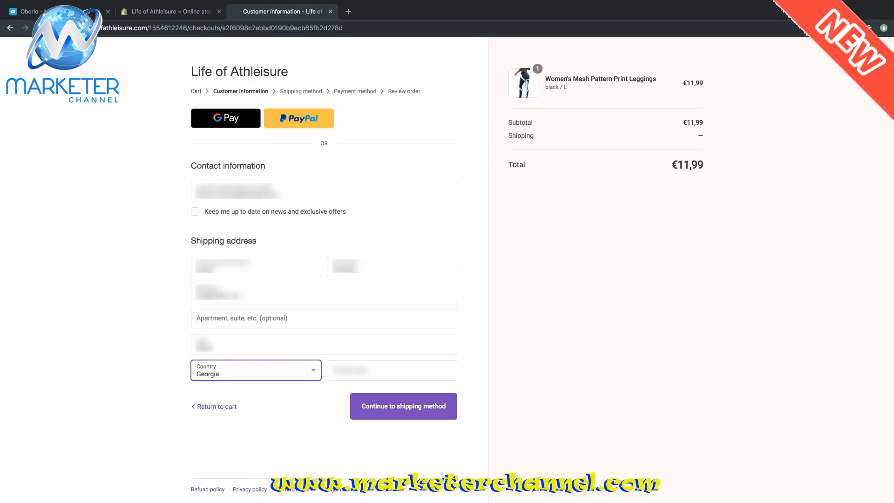
type("r")
key("Tab")
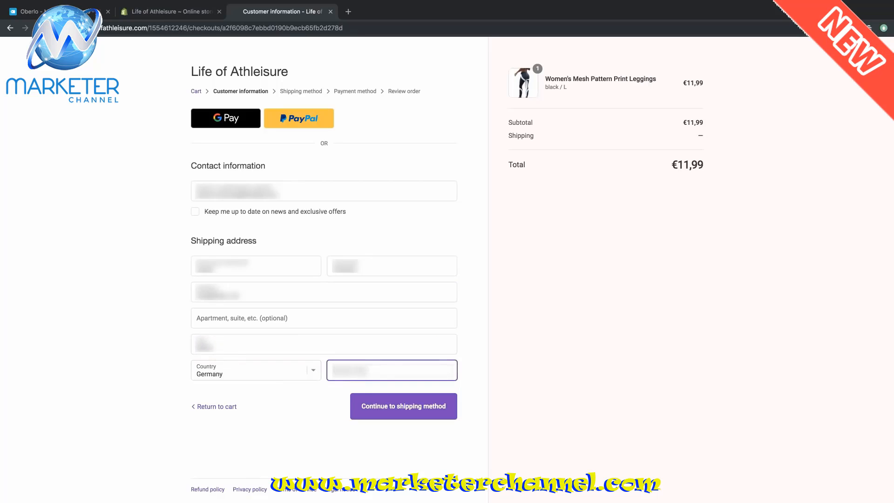
type("???")
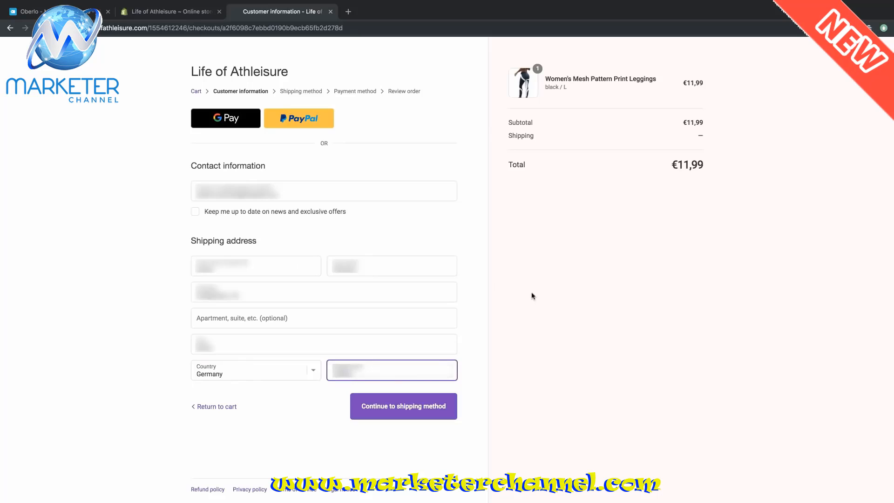